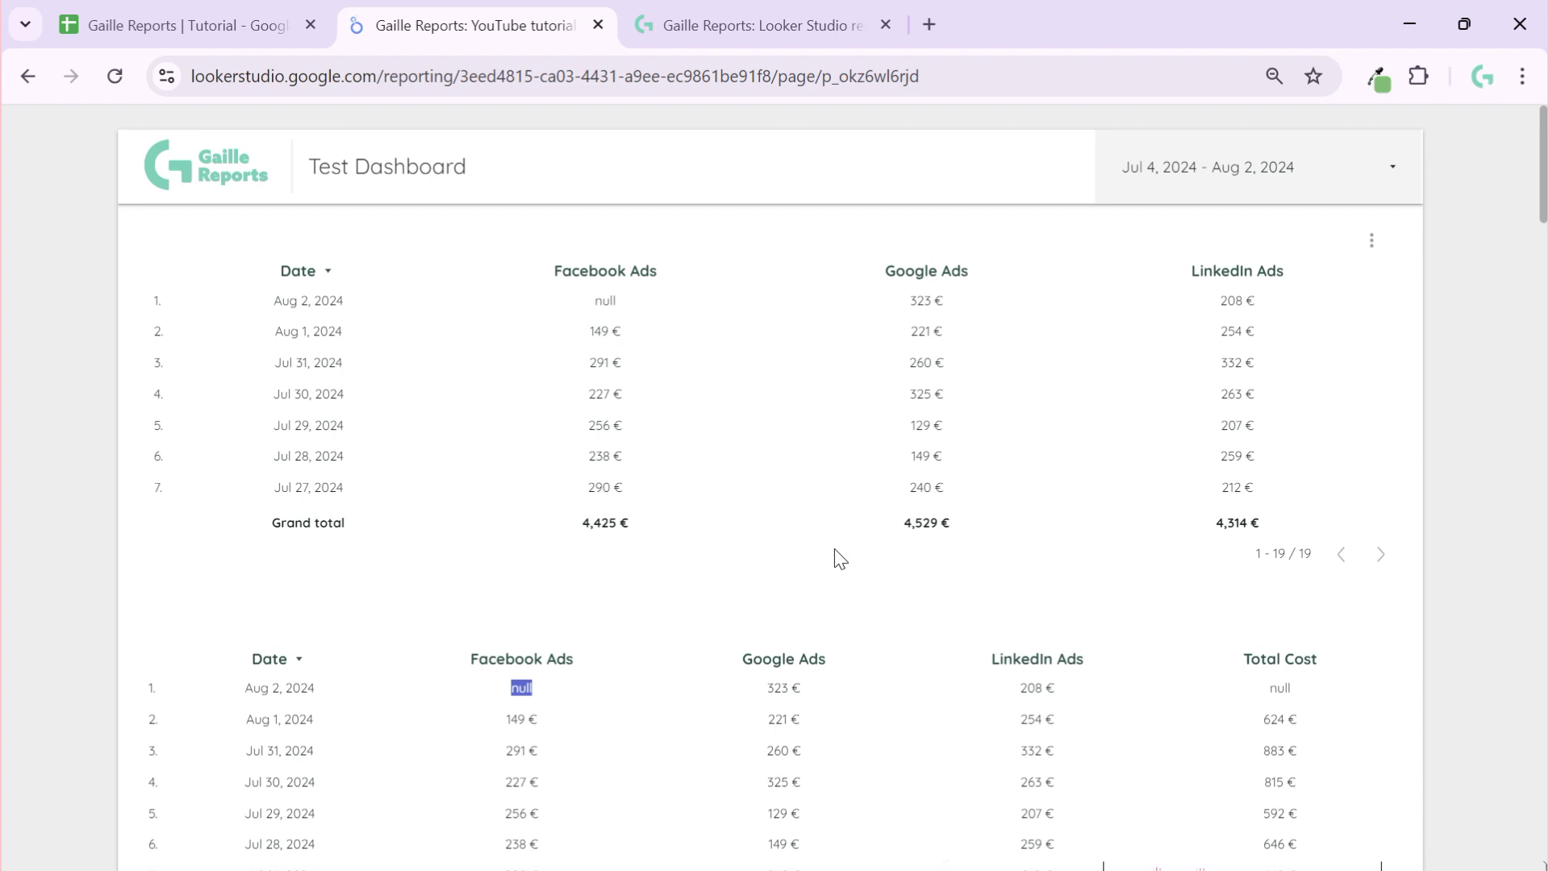
- Look over the Gaille Reports website's home page and return to the dashboard report
scroll(771, 646, down, 1)
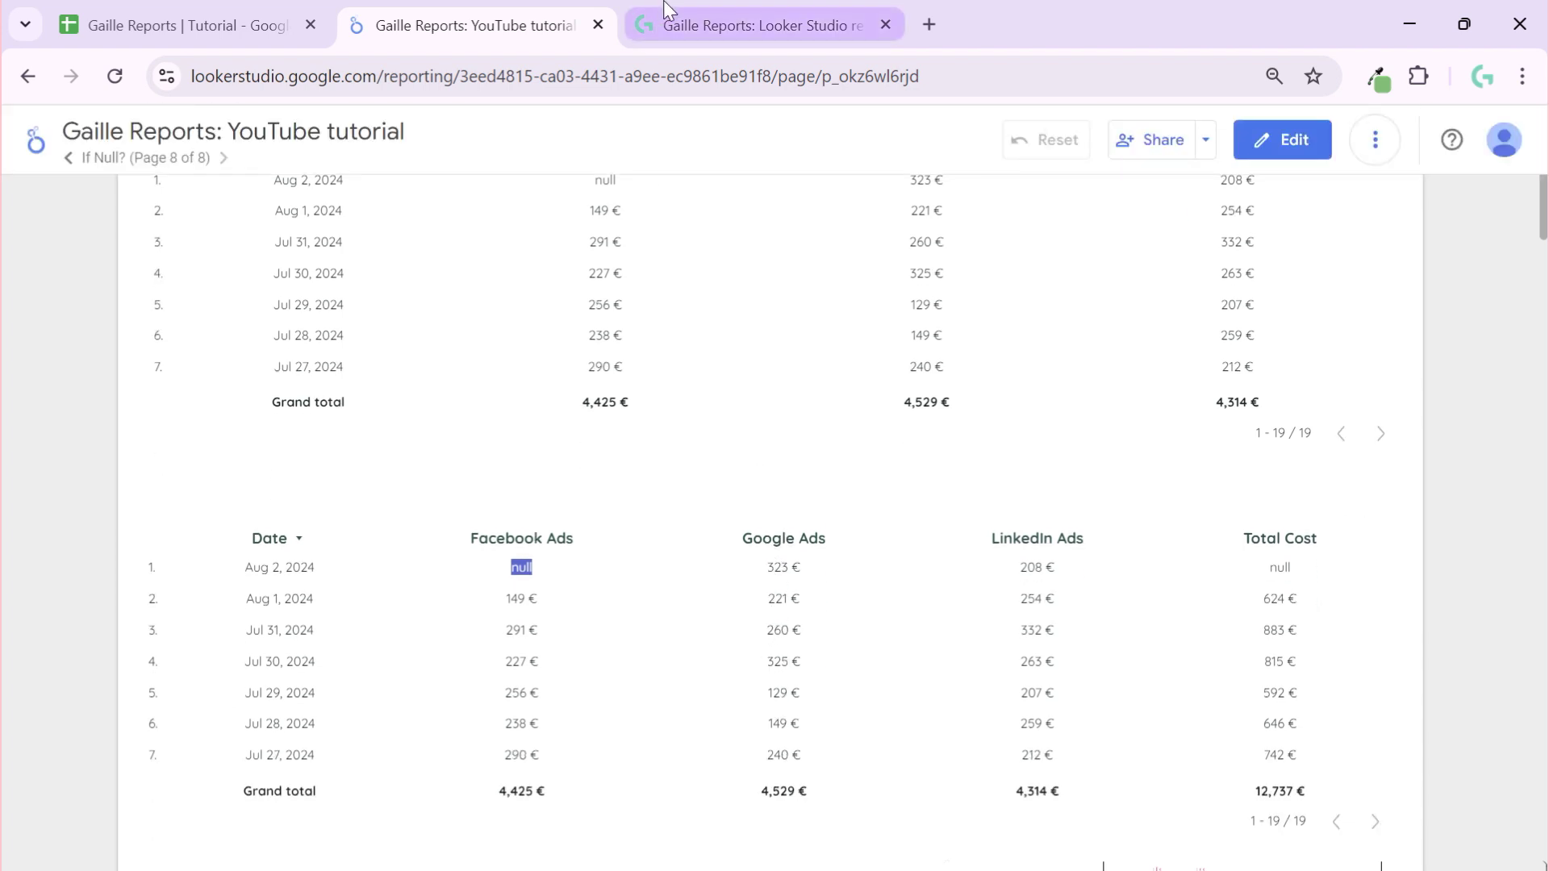
click(685, 21)
scroll(1334, 500, up, 3)
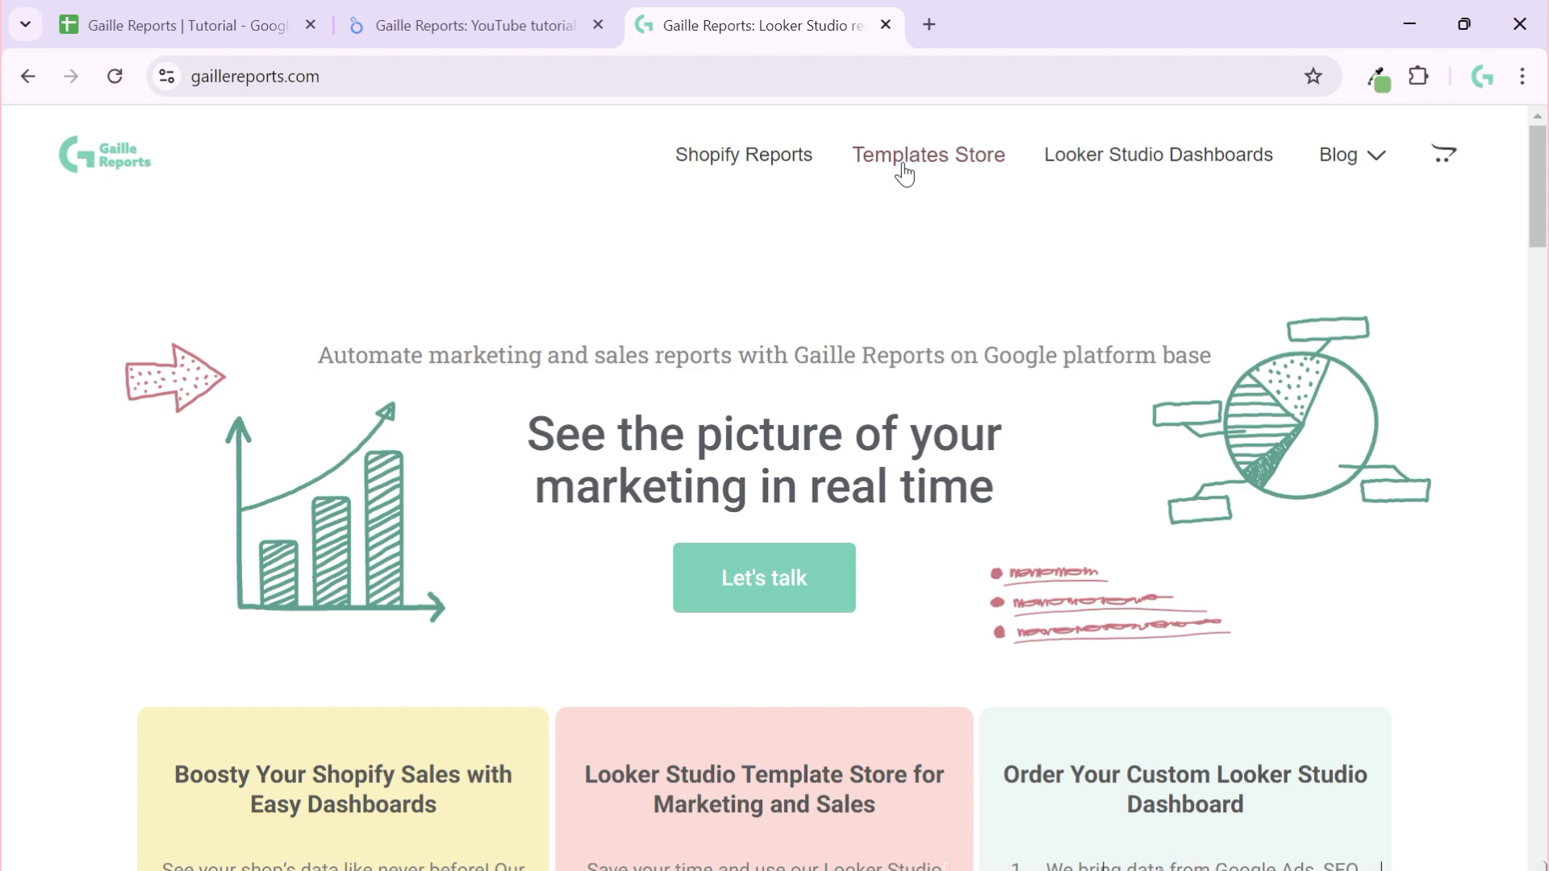
scroll(964, 394, down, 6)
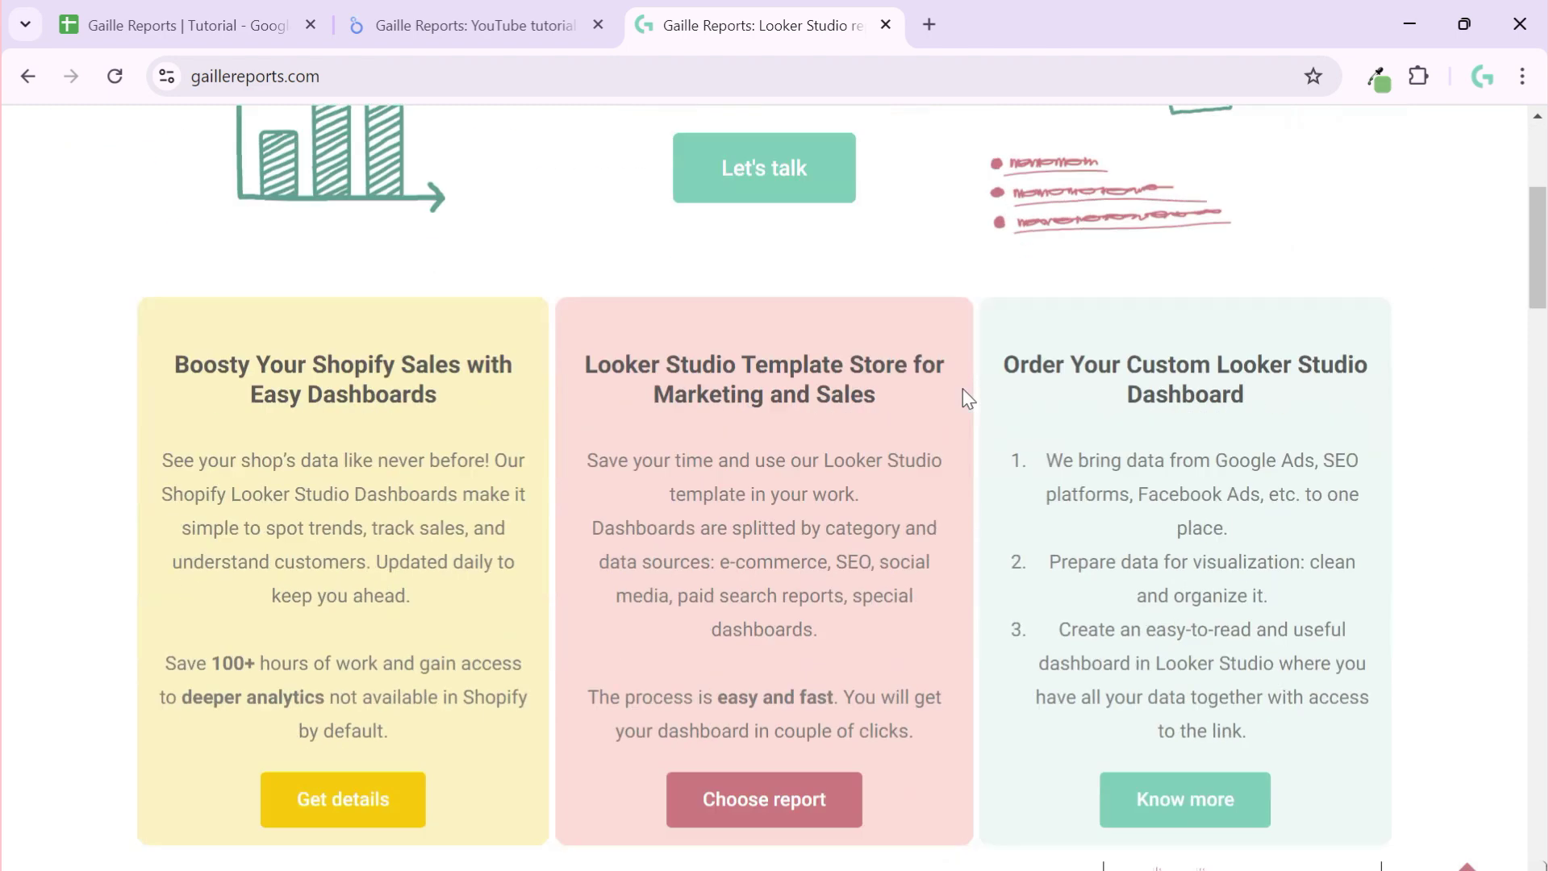
click(448, 24)
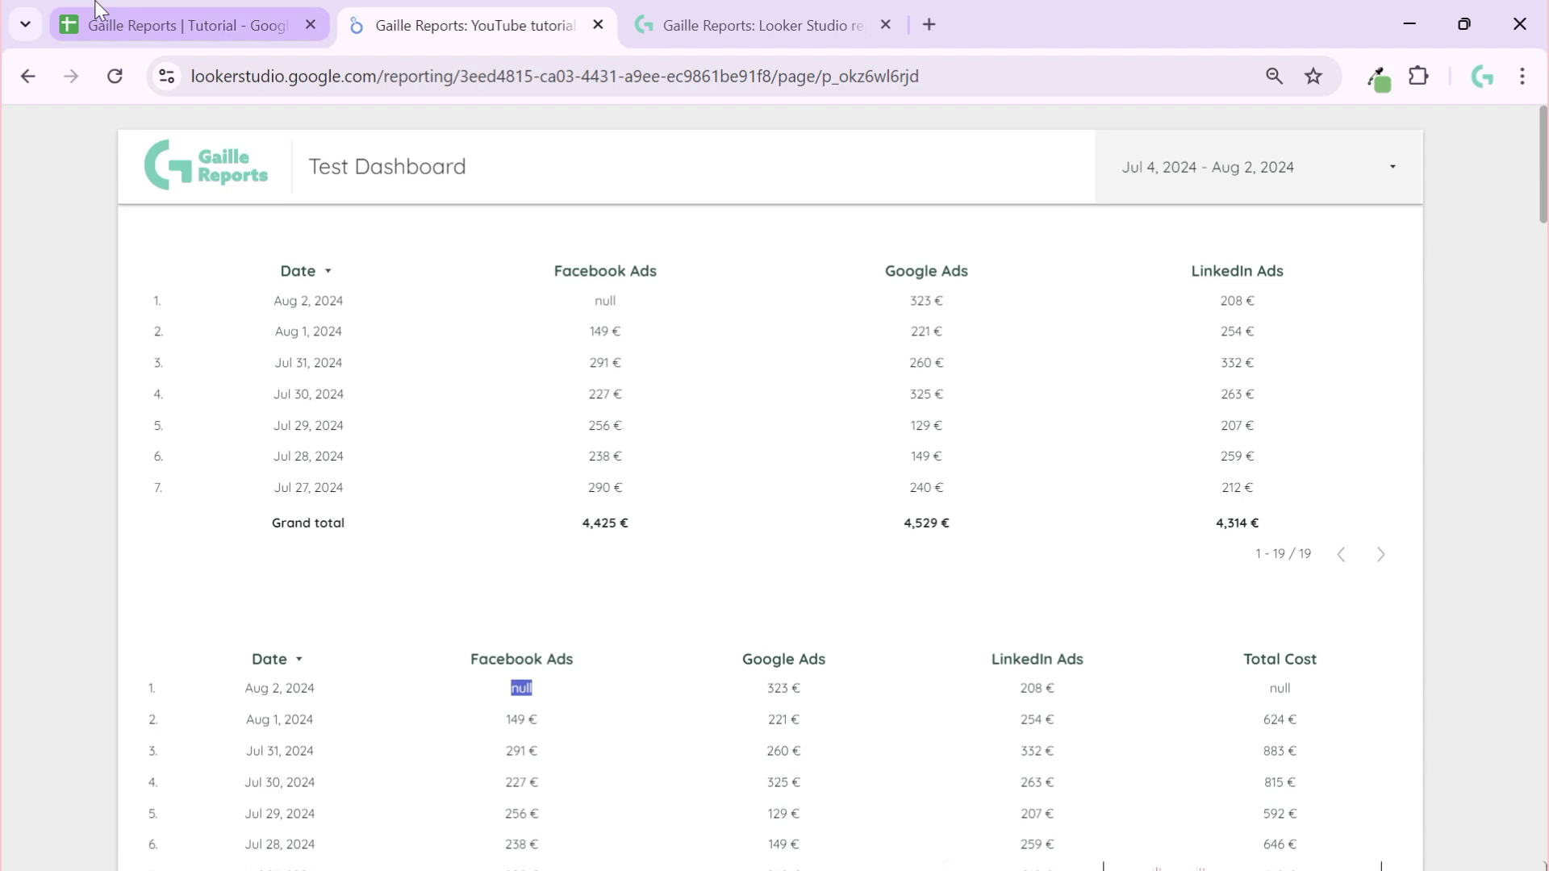
- Switch to the Google Sheets source data and widen the Facebook Ads and LinkedIn Ads columns to fit their headers
click(105, 21)
click(387, 457)
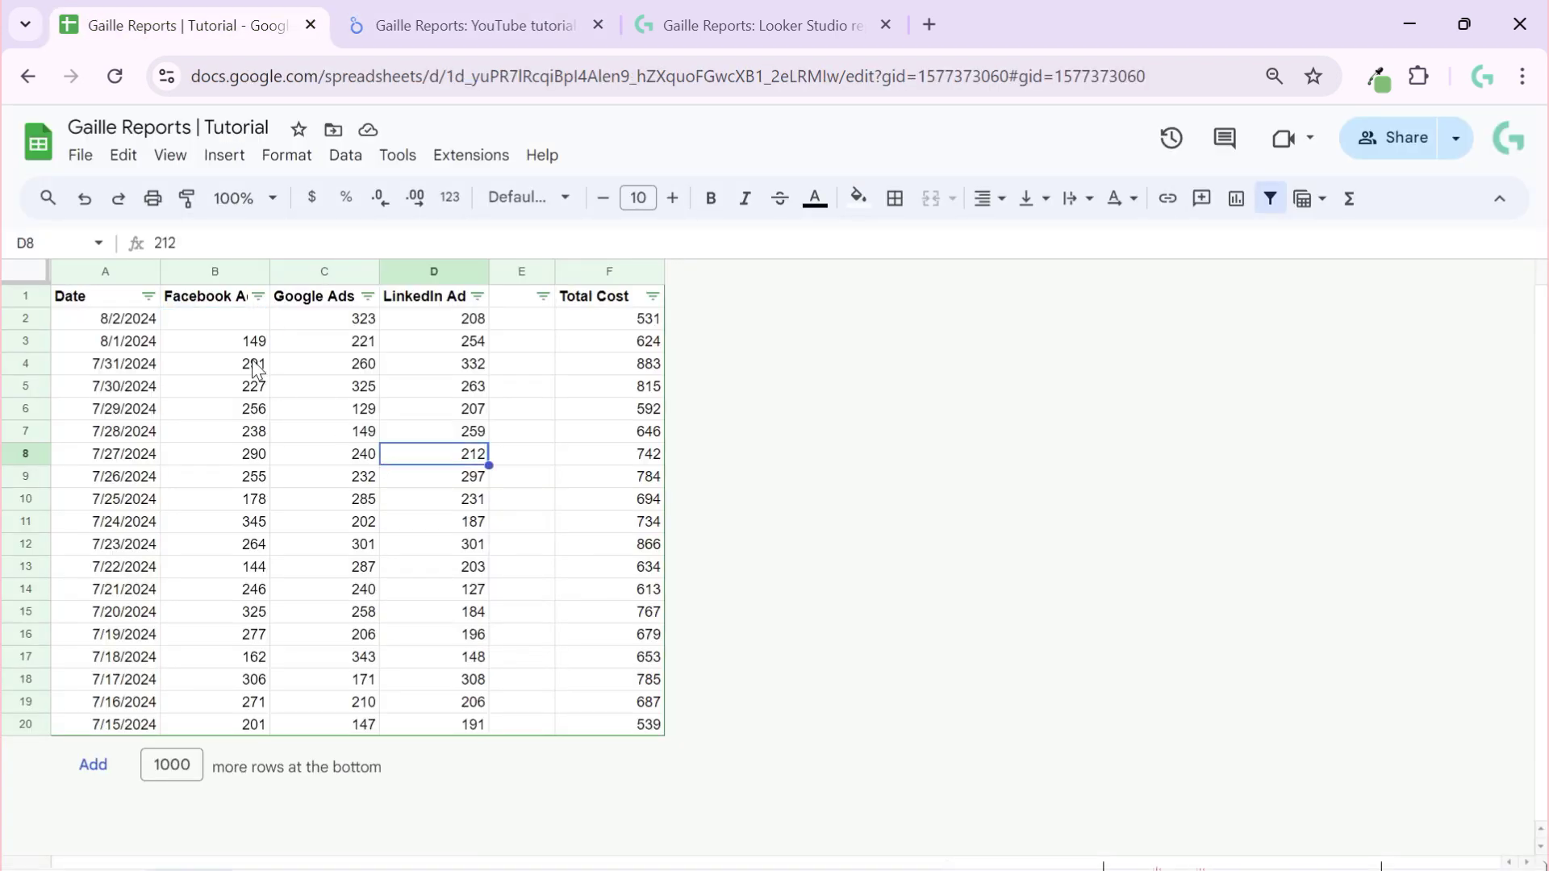
drag(271, 276, 294, 274)
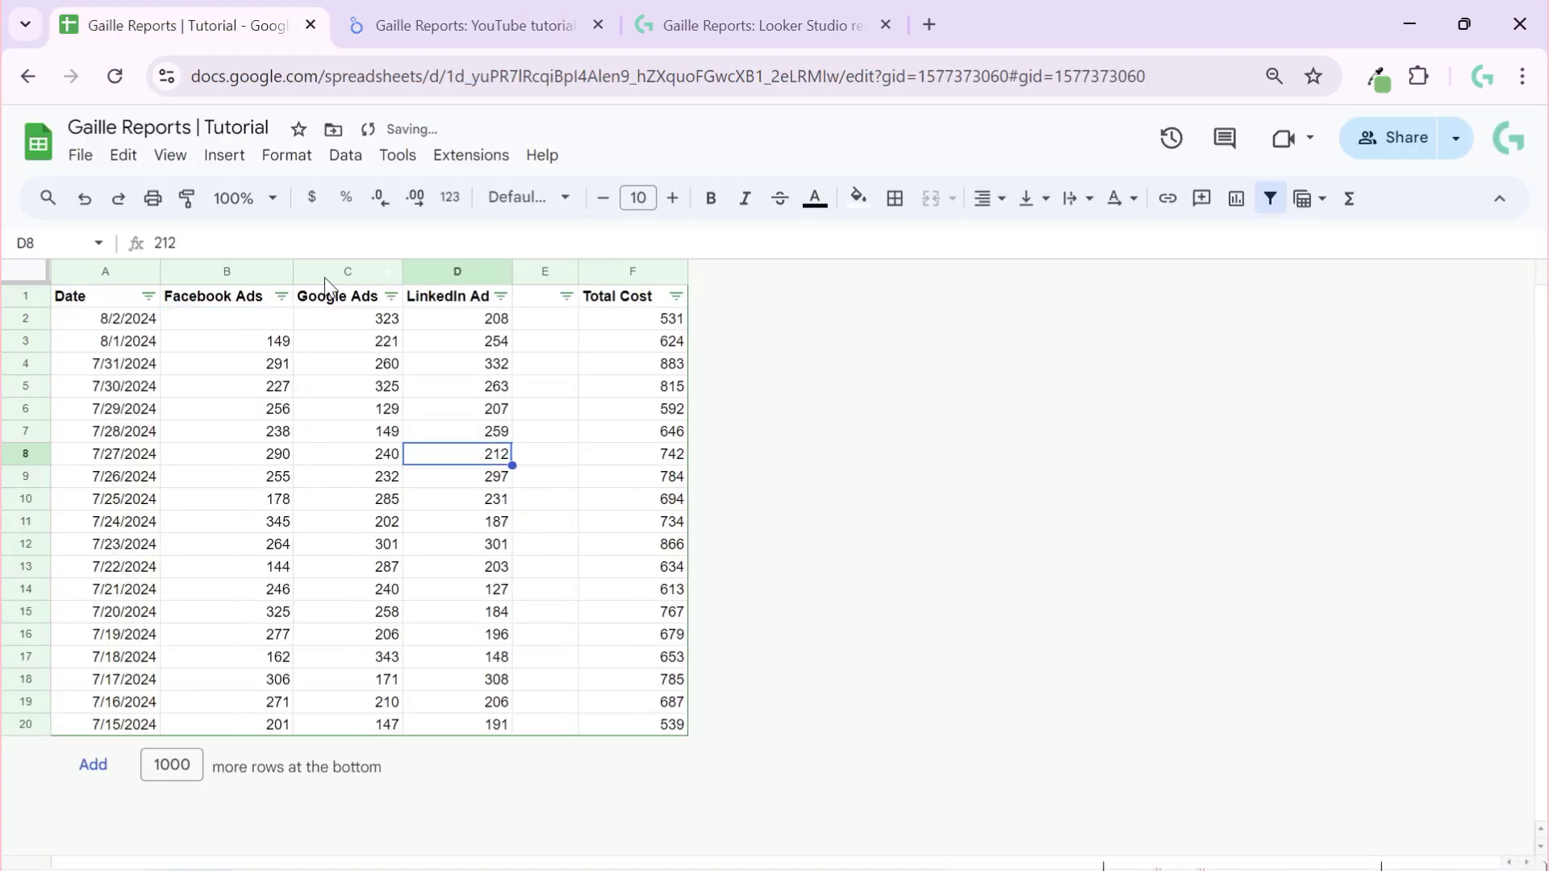
drag(513, 277, 529, 275)
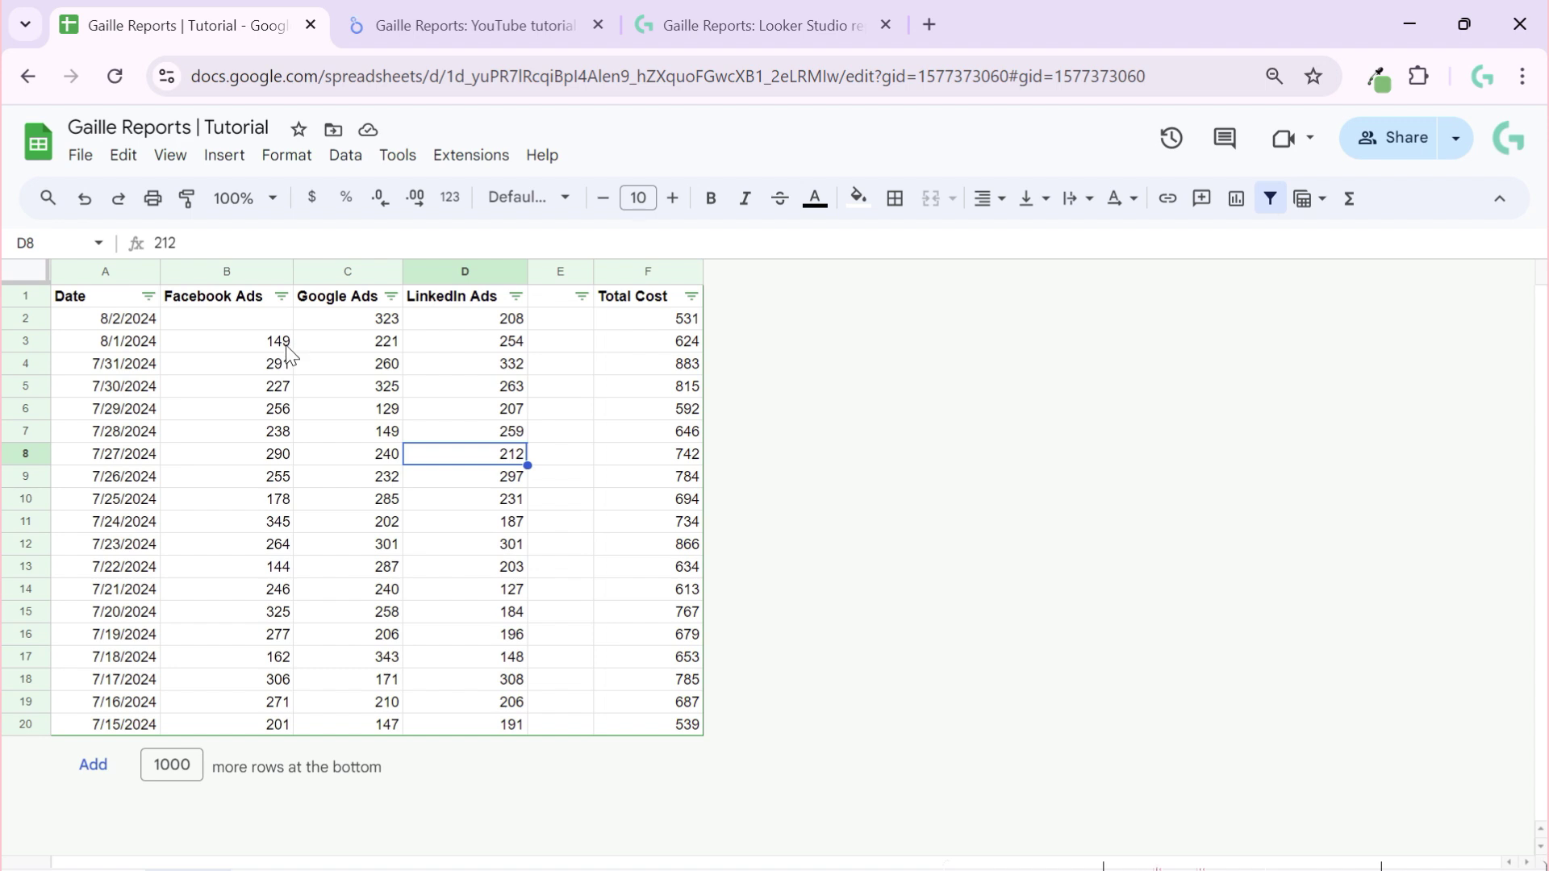
- Compare the Facebook Ads cell for 8/2/2024 with the same date's row in both Looker Studio dashboard tables
click(272, 321)
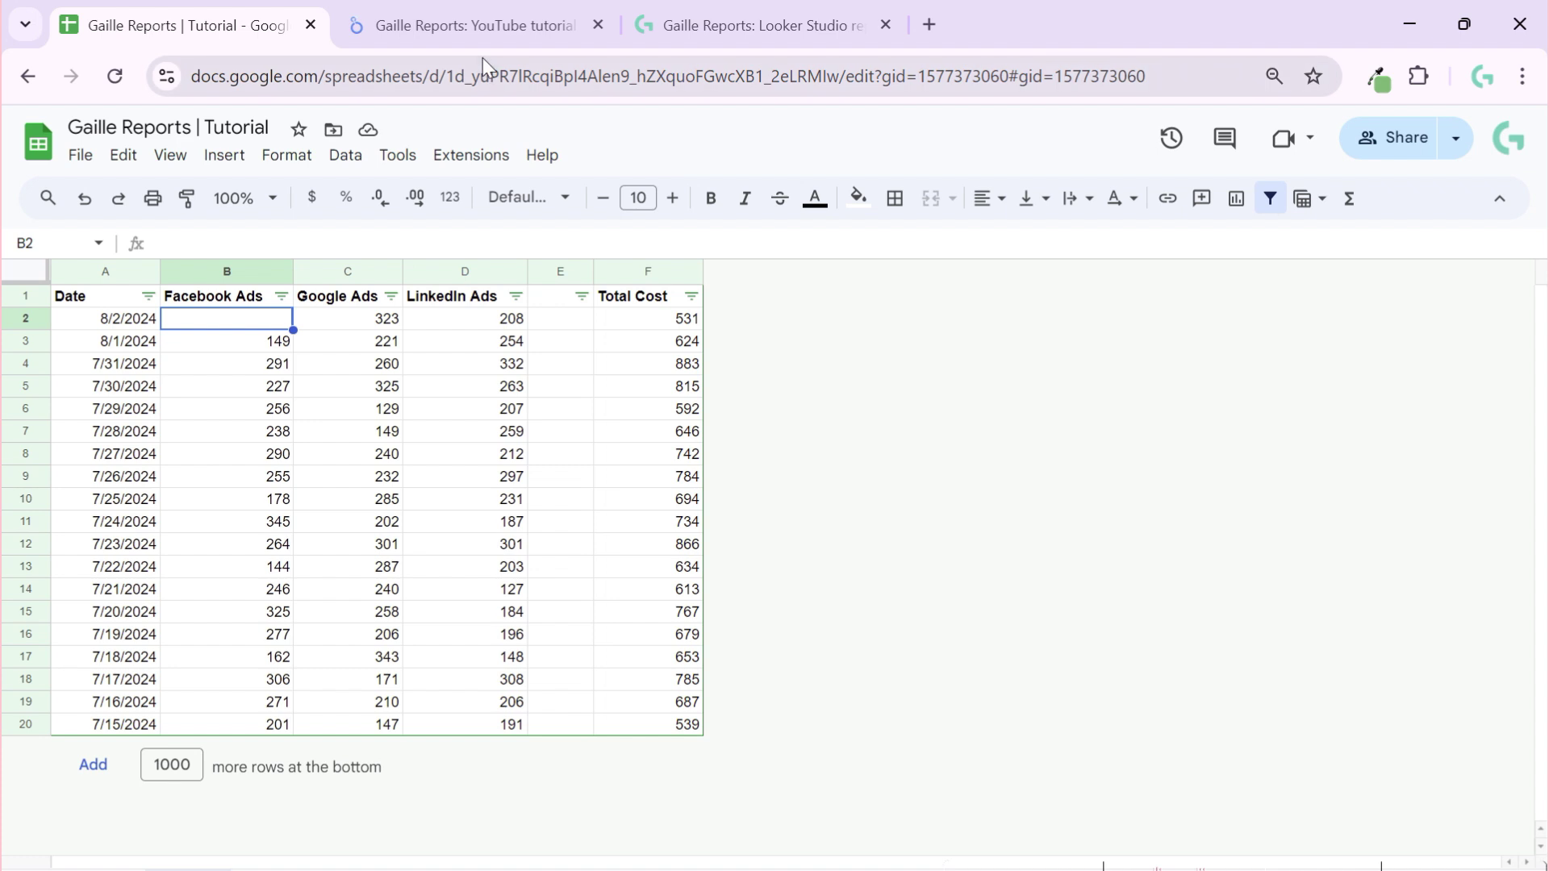
click(471, 18)
scroll(1431, 456, down, 3)
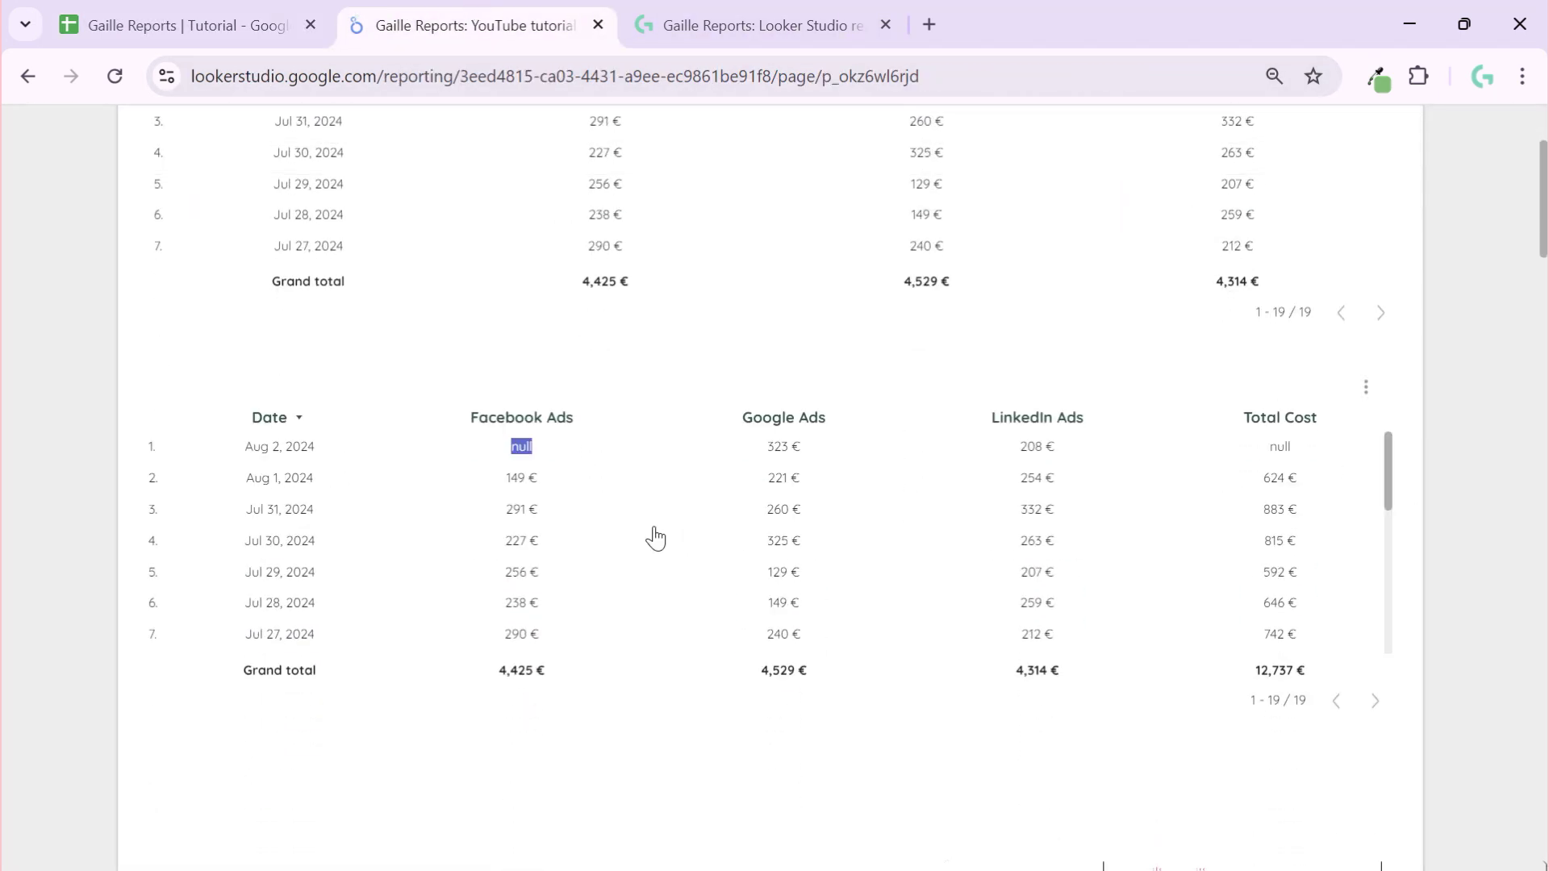
scroll(548, 423, up, 3)
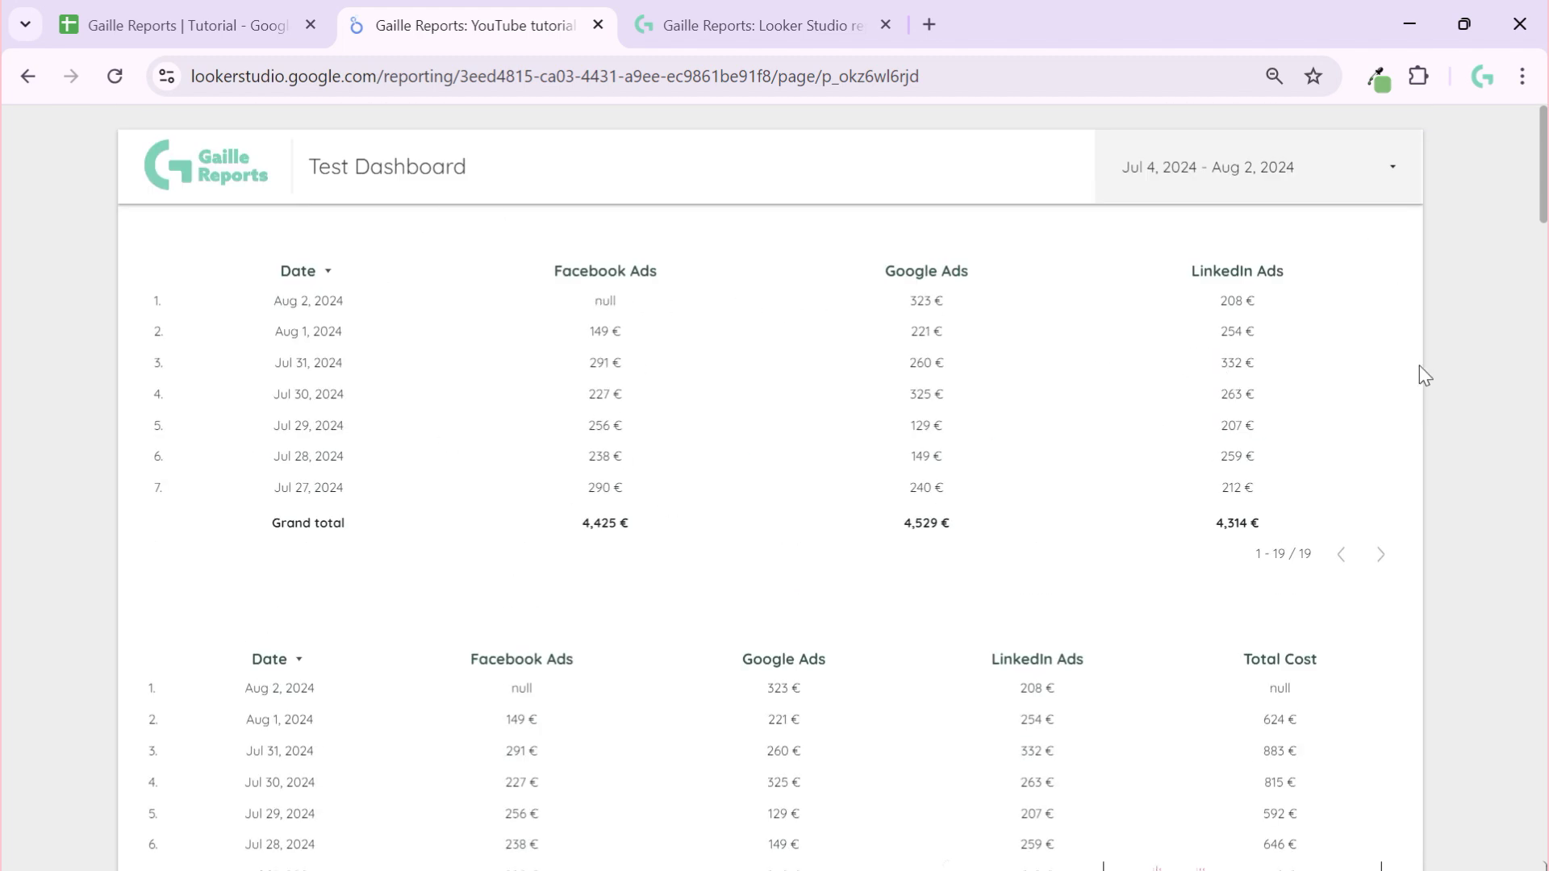
scroll(1473, 456, down, 3)
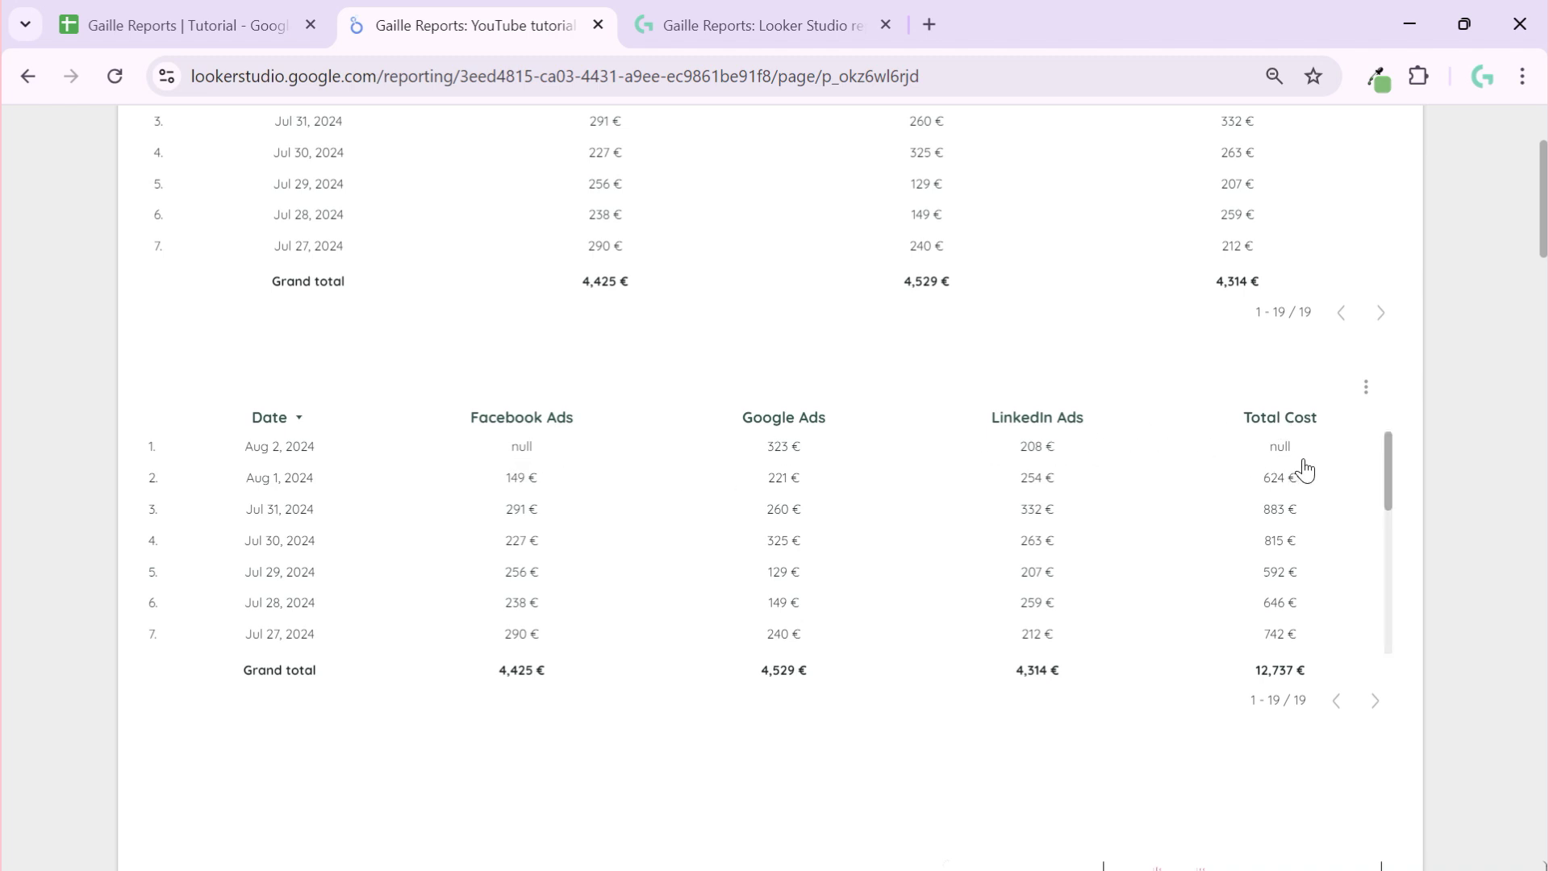
- In the Google Sheet, enter 0 as the Facebook Ads value for 8/2/2024
click(178, 25)
key(Down)
key(Right)
click(261, 321)
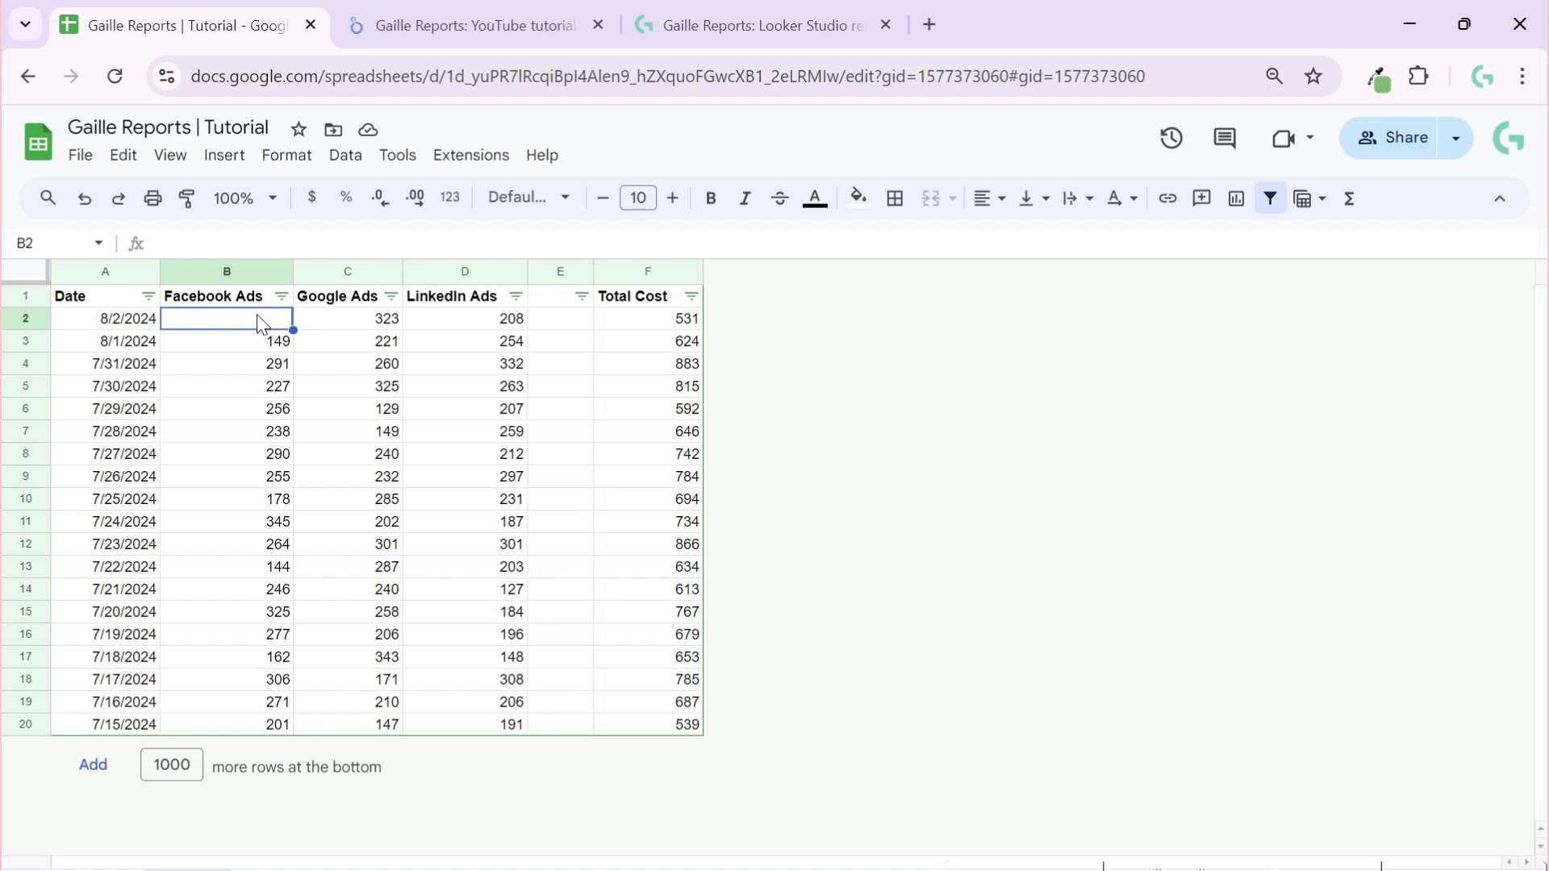
text(0)
click(367, 432)
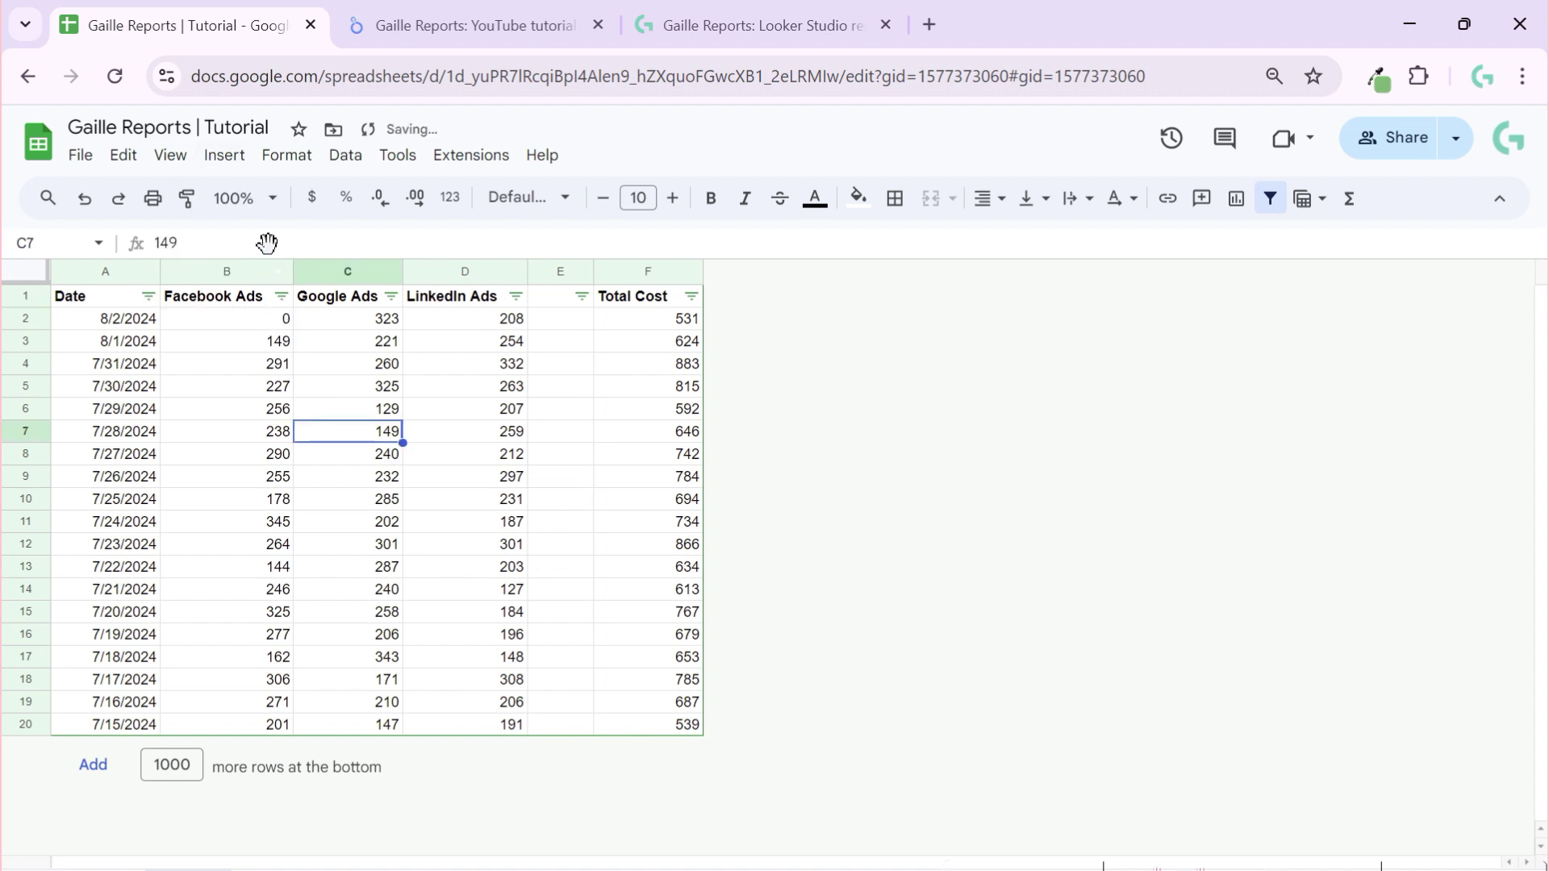
- Return to the Looker Studio report and refresh its data to load the edited Facebook Ads value
click(428, 28)
click(1376, 121)
click(1412, 224)
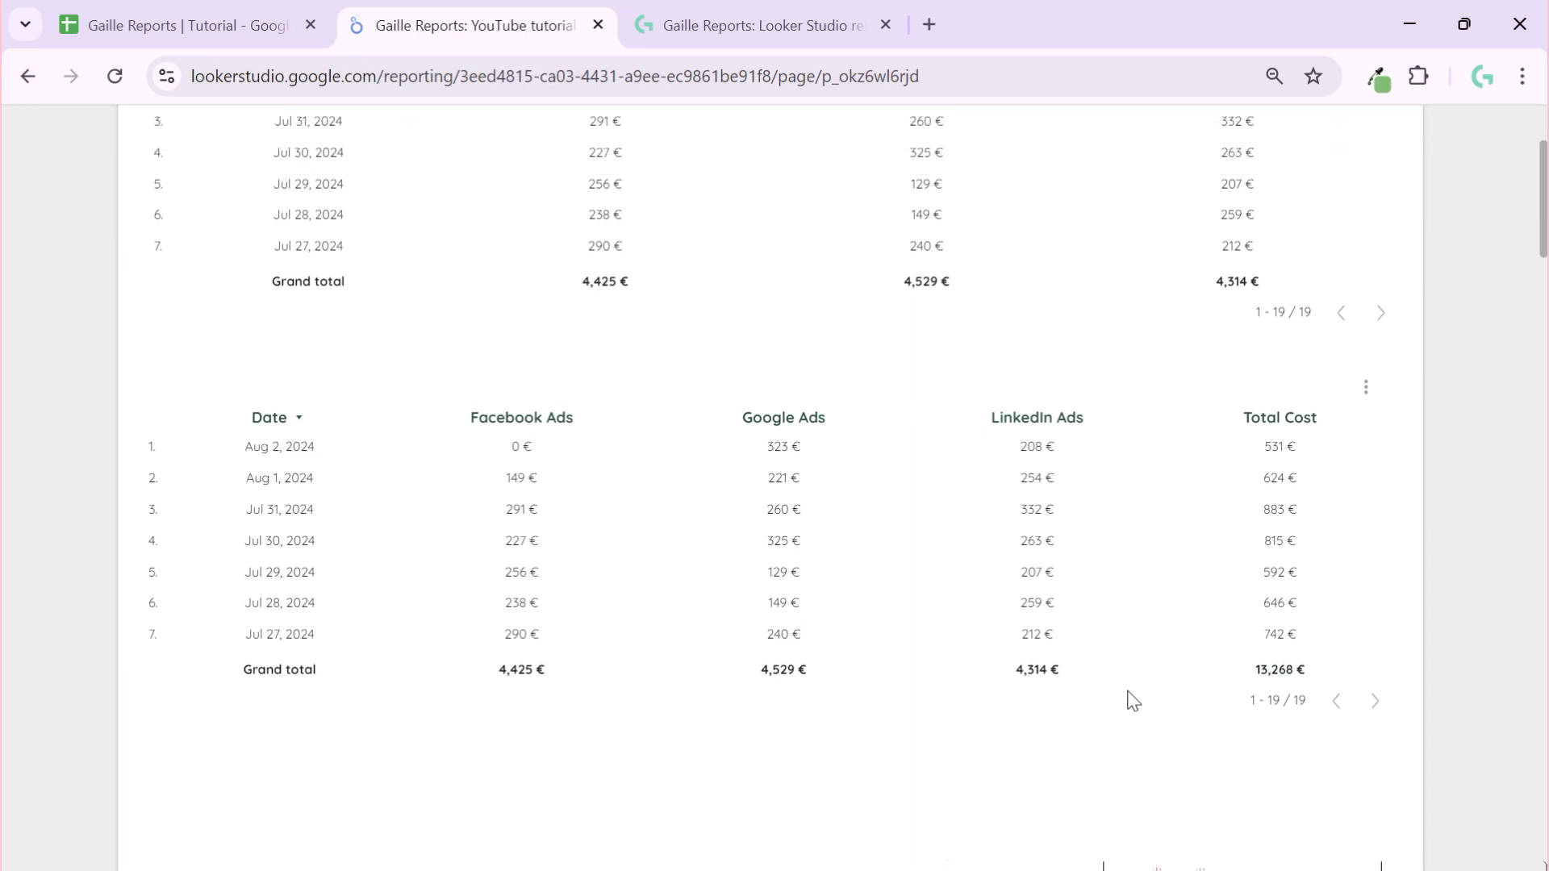
- In the Google Sheet, clear the Facebook Ads value for 8/2/2024 and the Google Ads value for 8/1/2024
click(179, 19)
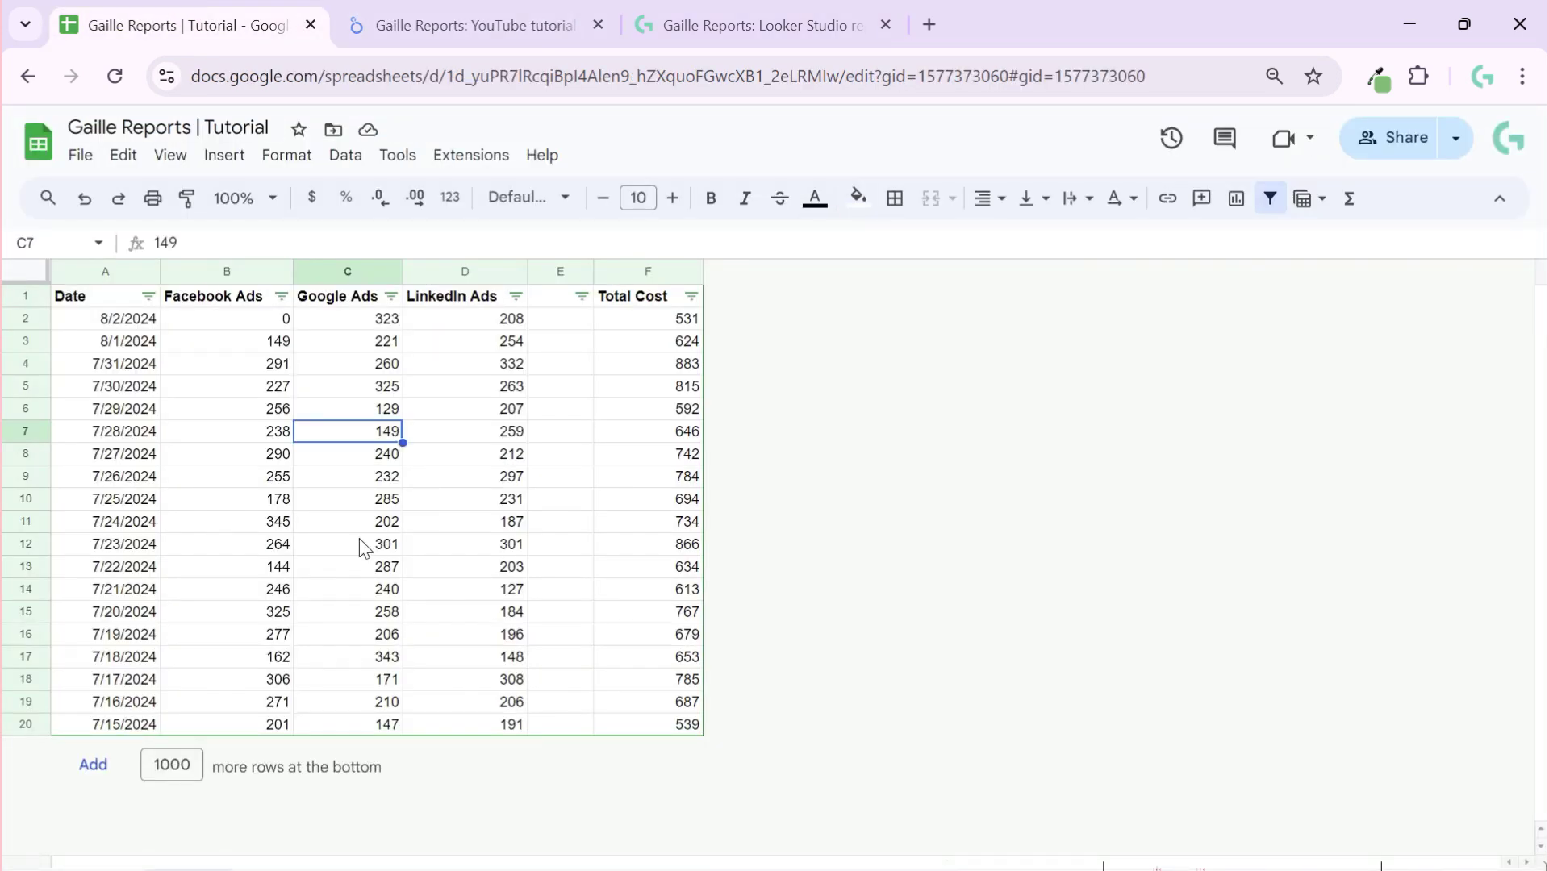
click(238, 327)
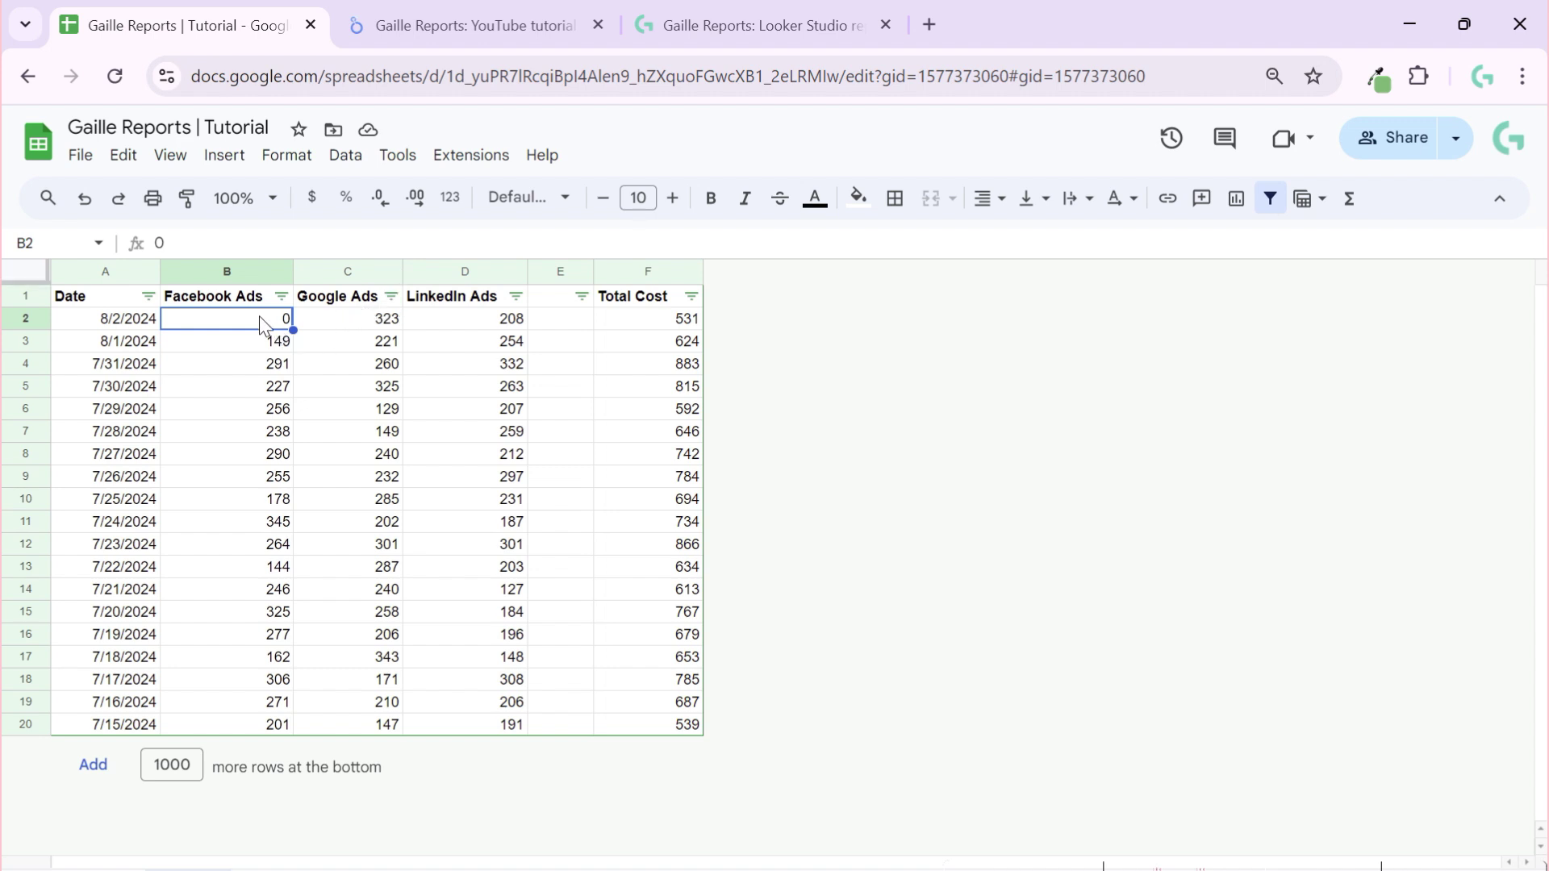
key(Delete)
click(386, 362)
key(Up)
key(Delete)
click(511, 390)
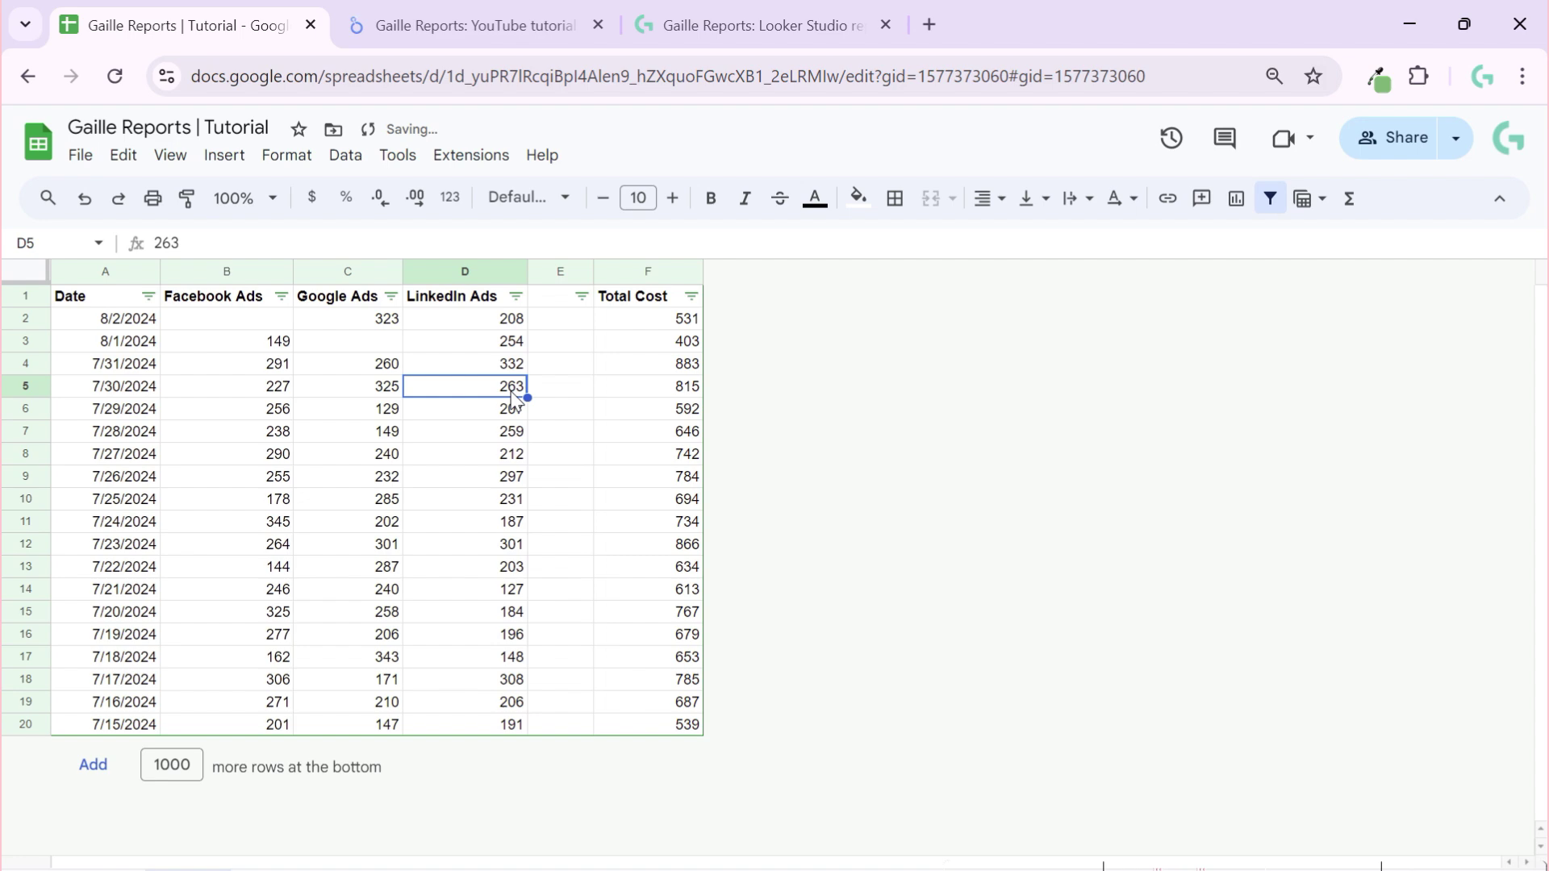
- Check the dashboard's Total Cost column, and inspect the Total Cost formula for 8/2/2024 in the Google Sheet
click(474, 27)
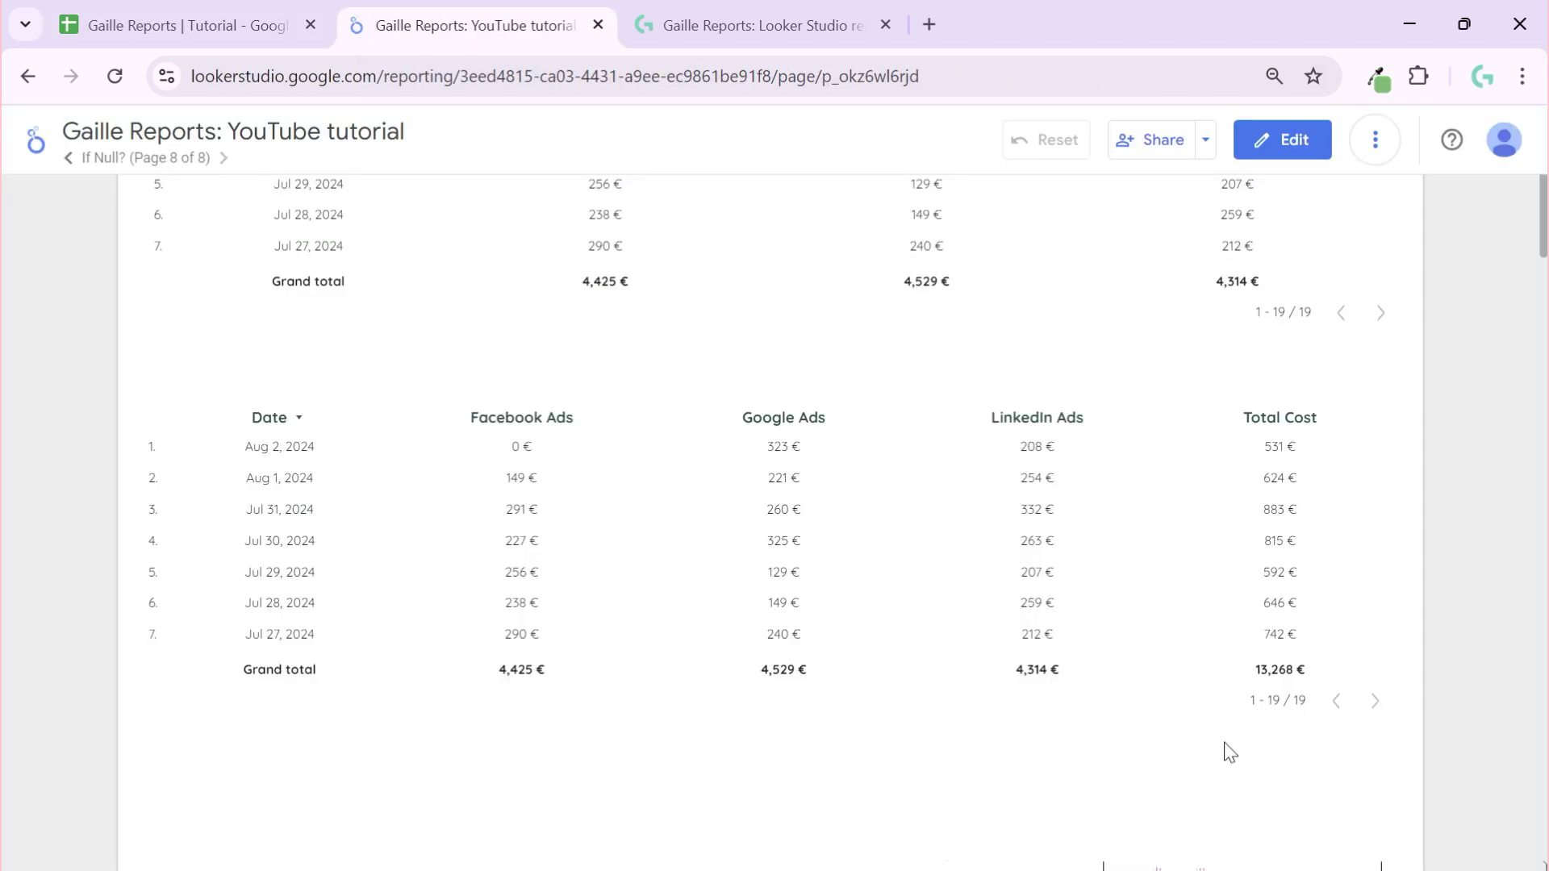
click(207, 21)
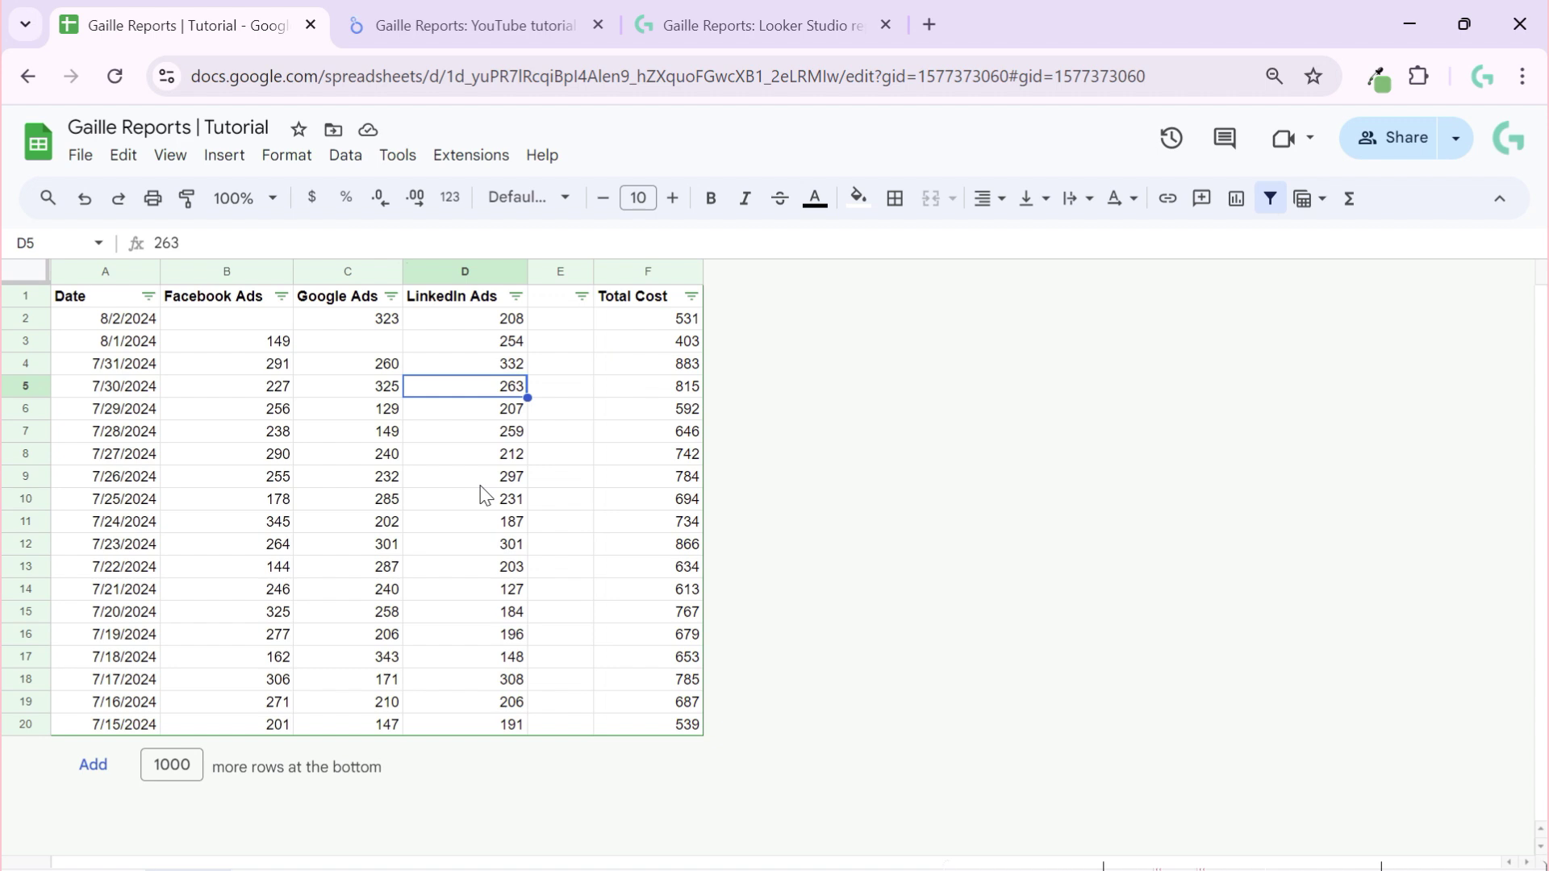
click(678, 327)
double_click(678, 326)
key(Escape)
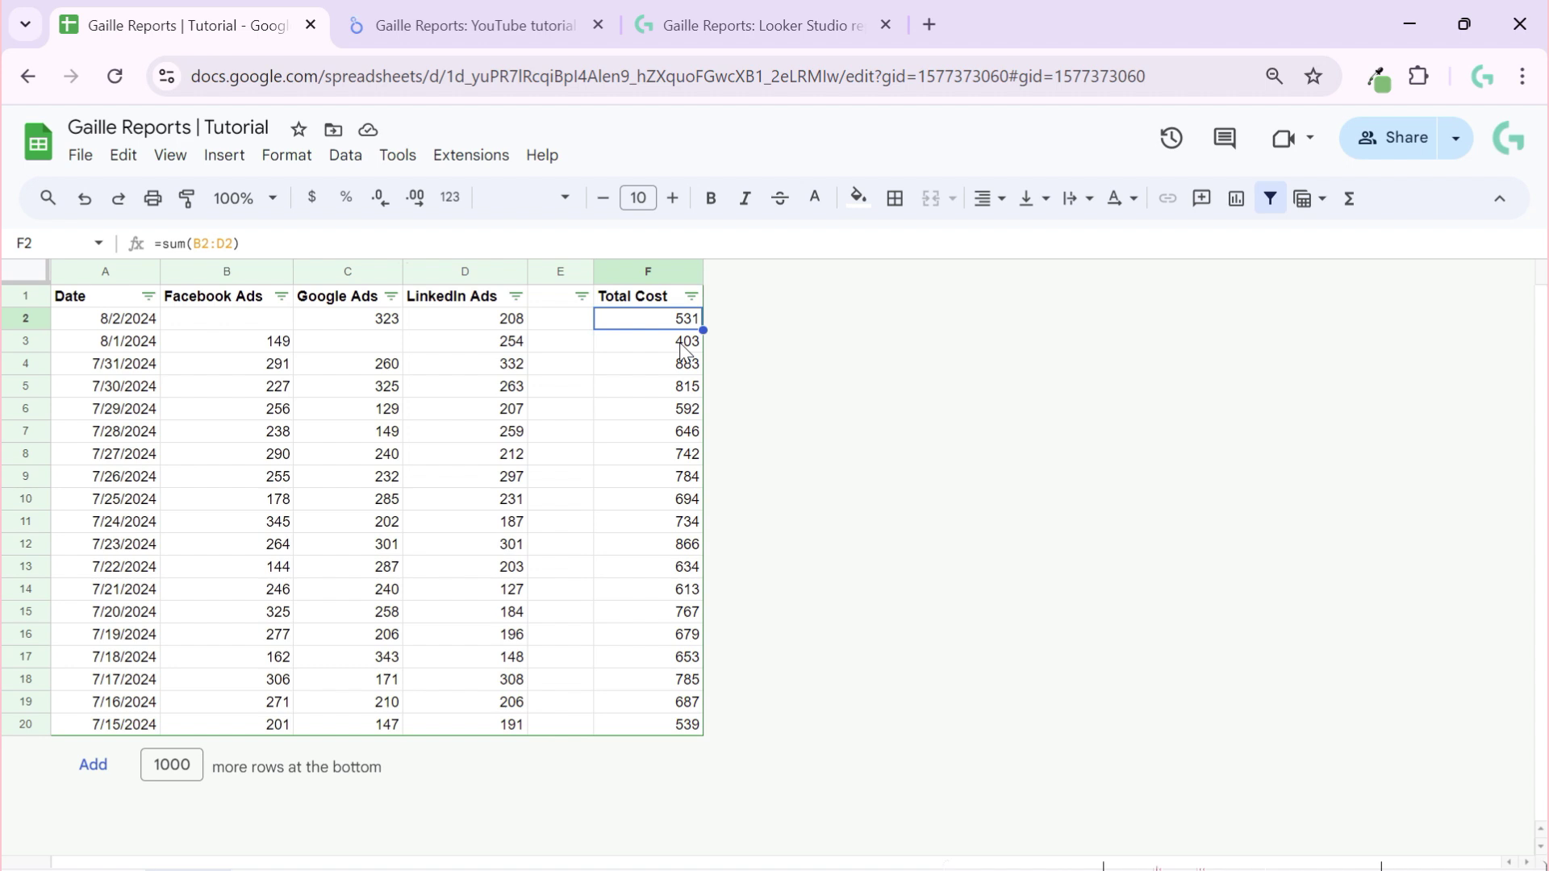
- Switch to the Looker Studio report and refresh its data to pick up the cleared cells
click(468, 12)
click(1377, 142)
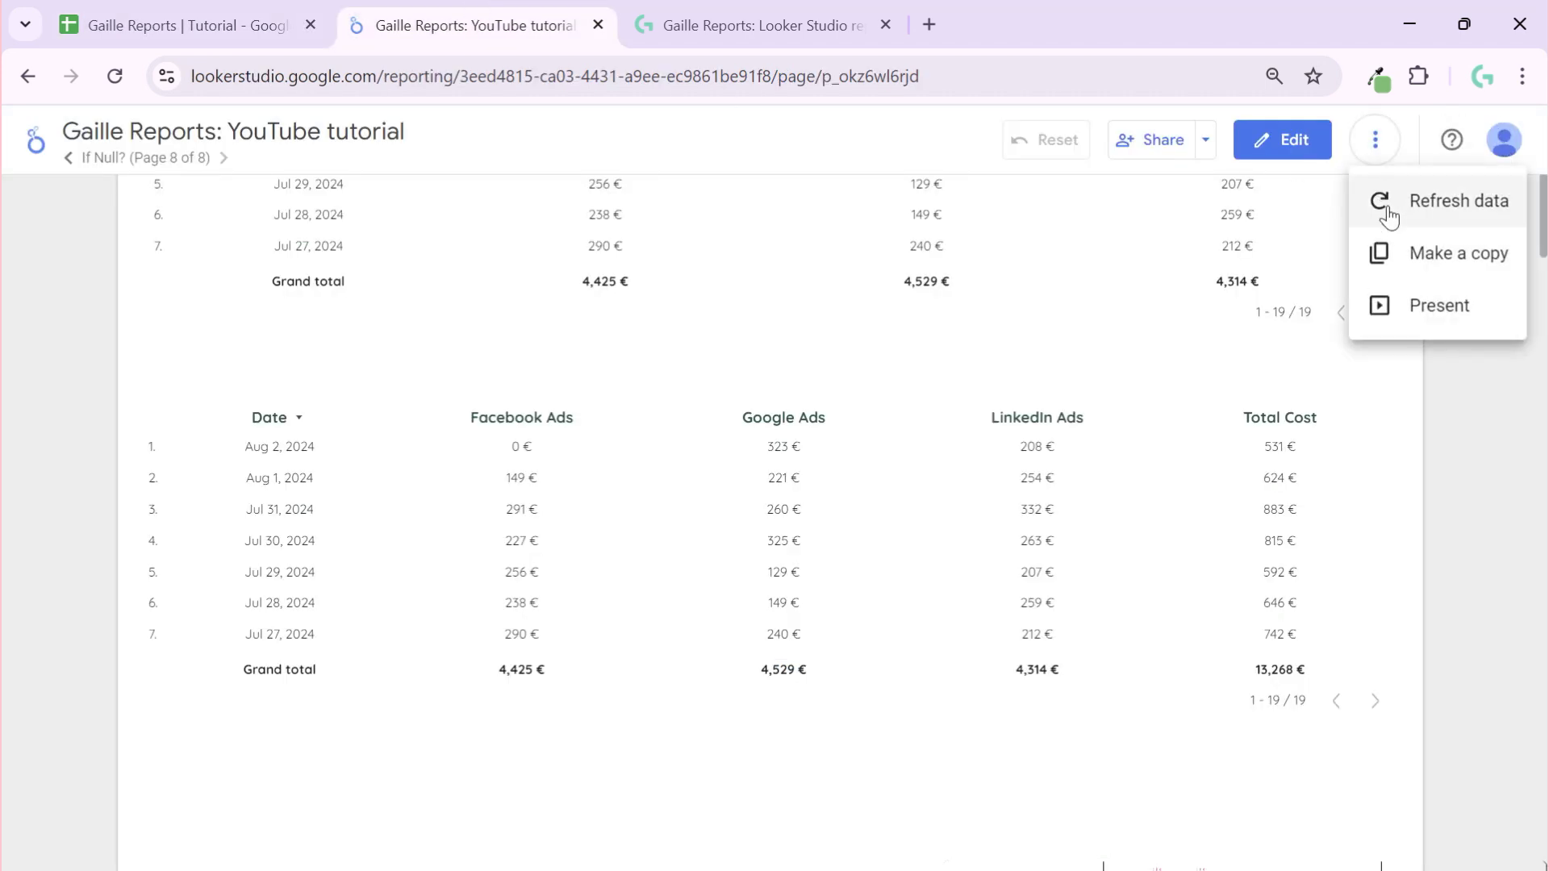
click(1385, 205)
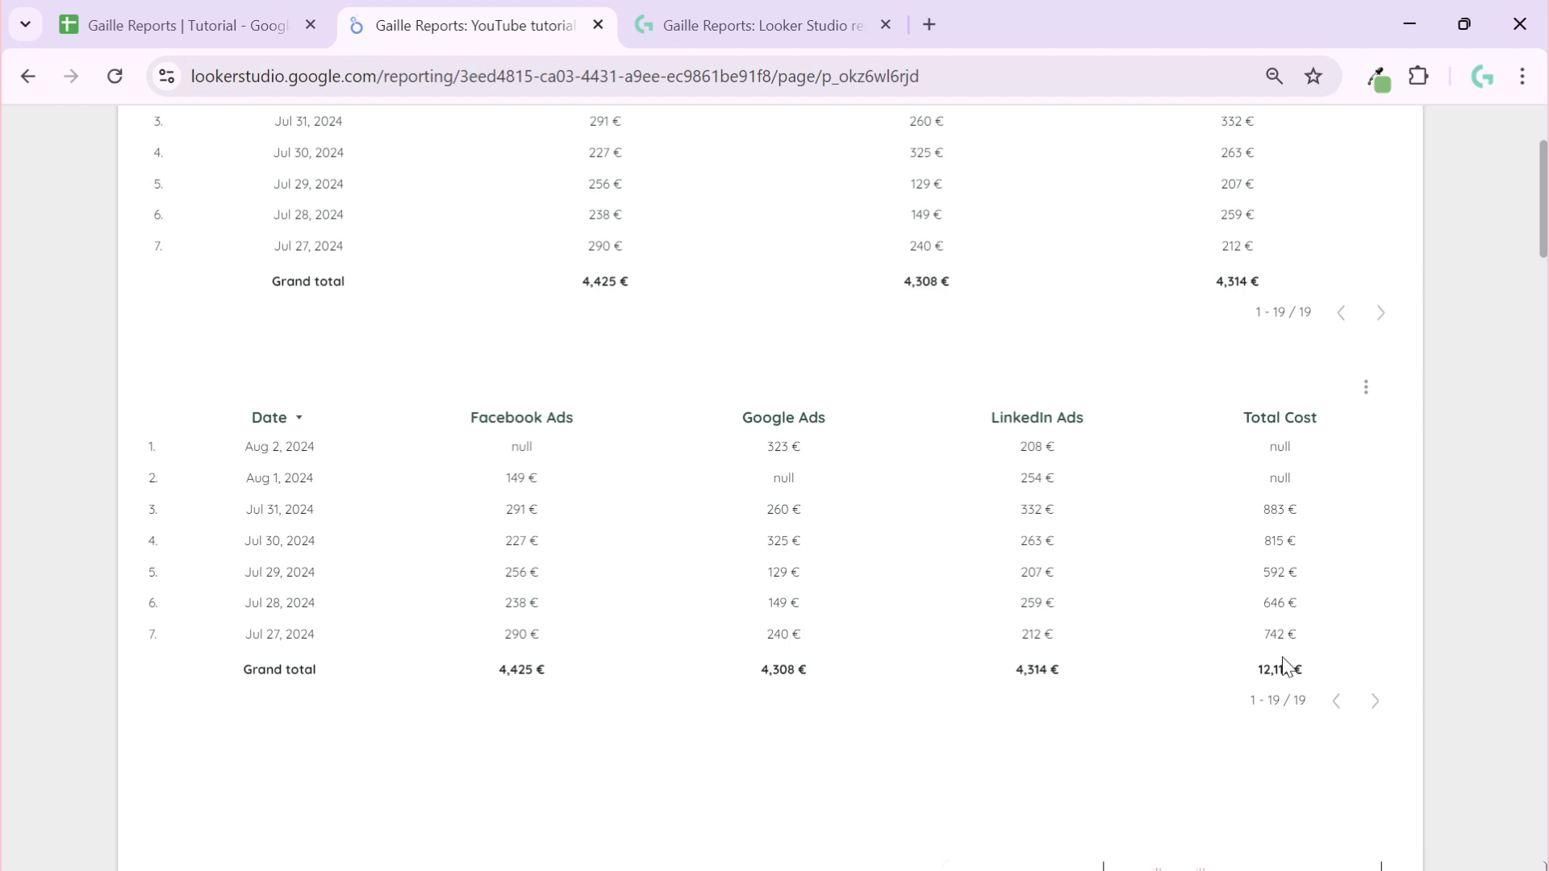
- Open the report for editing and select the lower table, which includes the Total Cost metric
mouse_move(1363, 100)
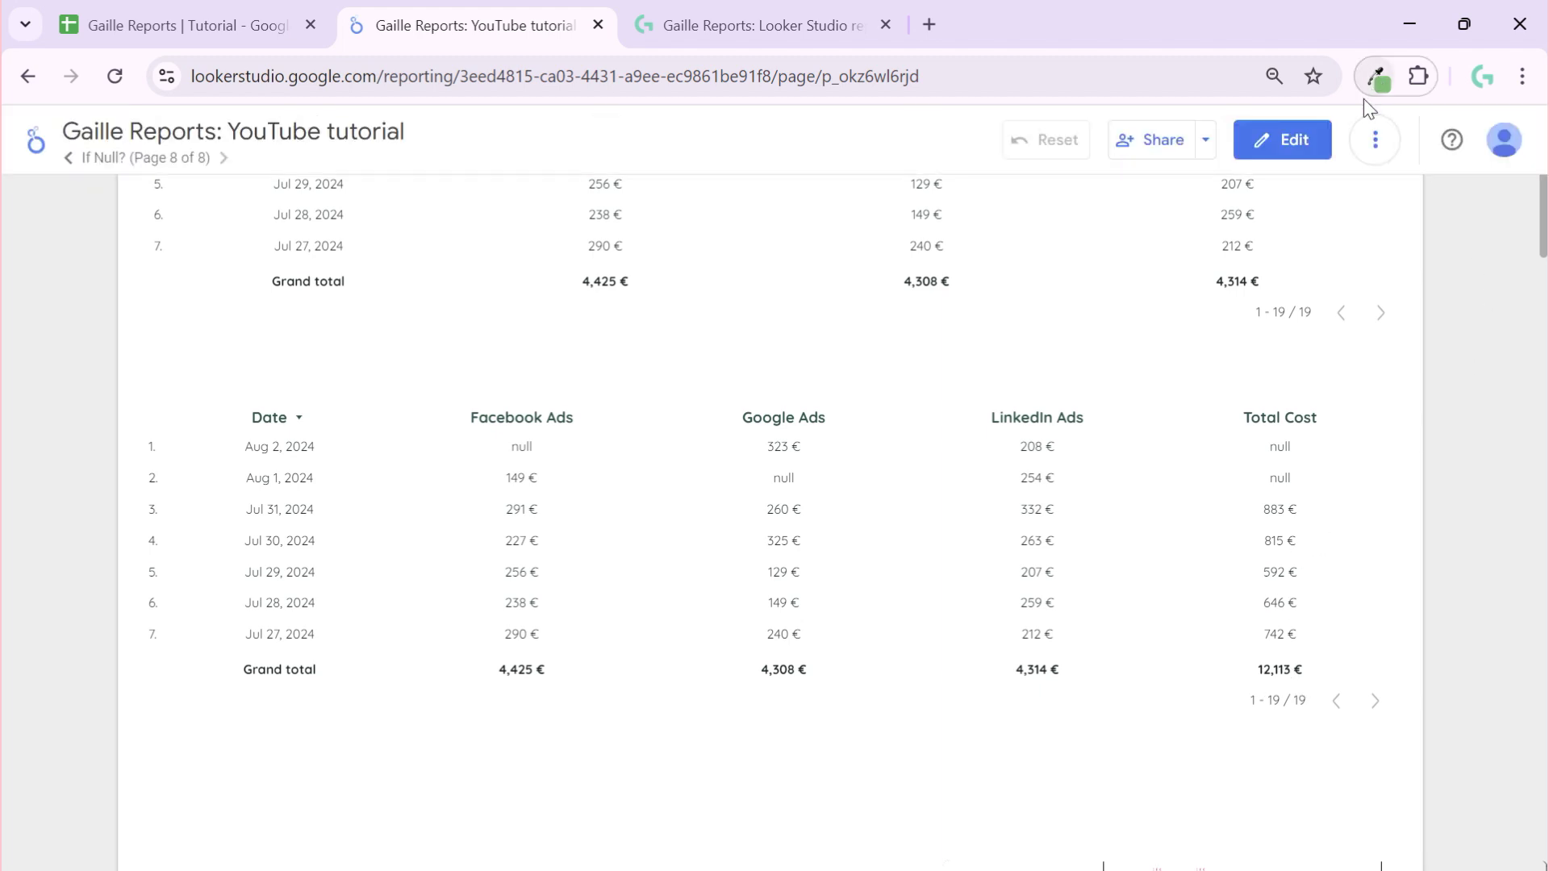
click(1316, 139)
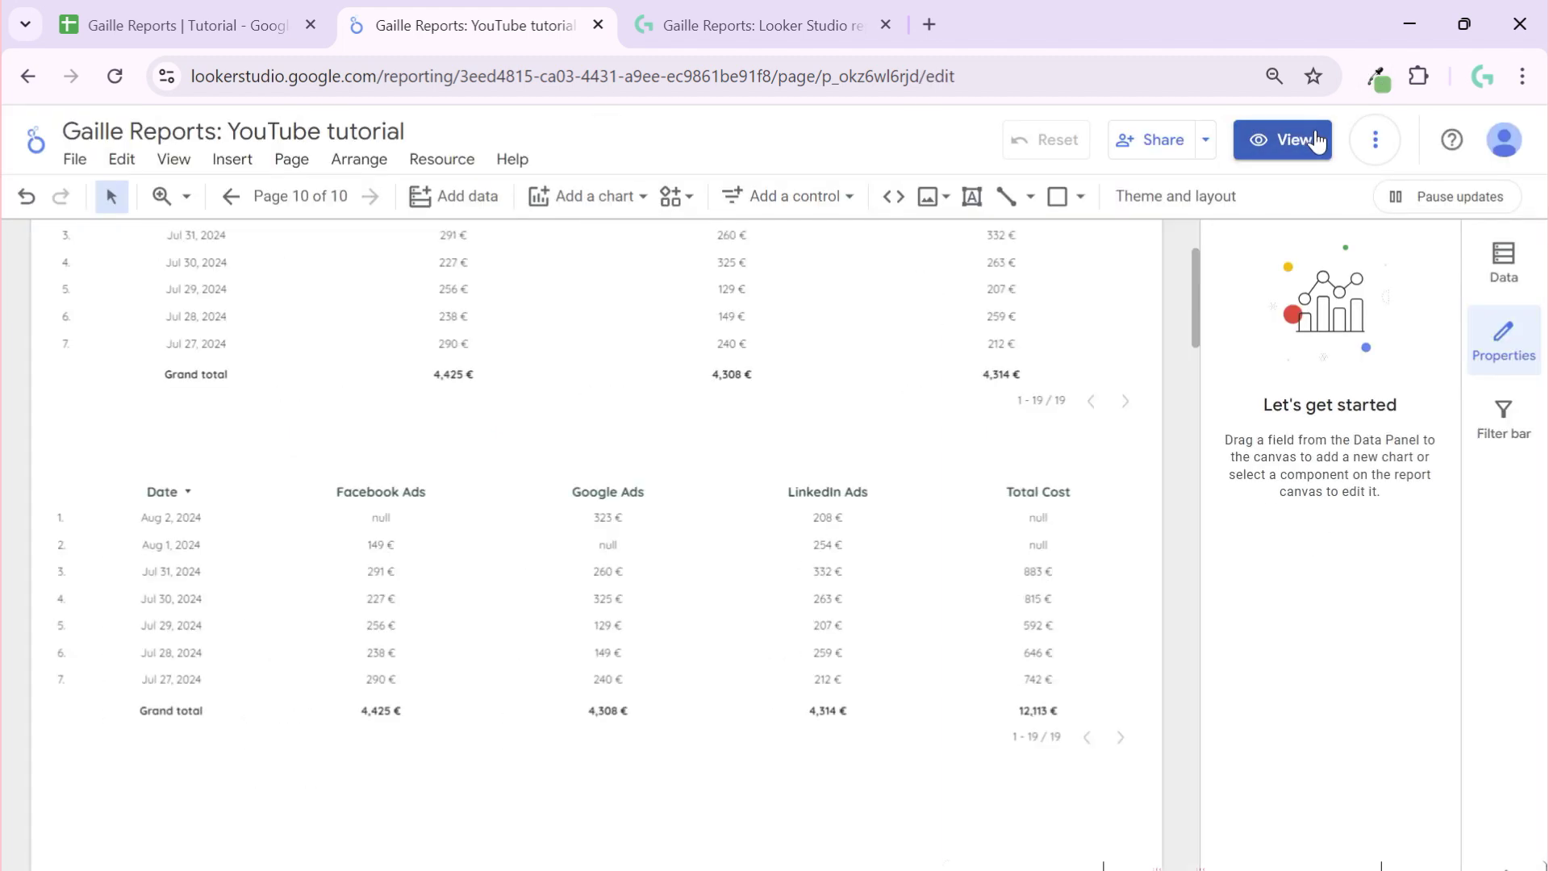
click(1116, 516)
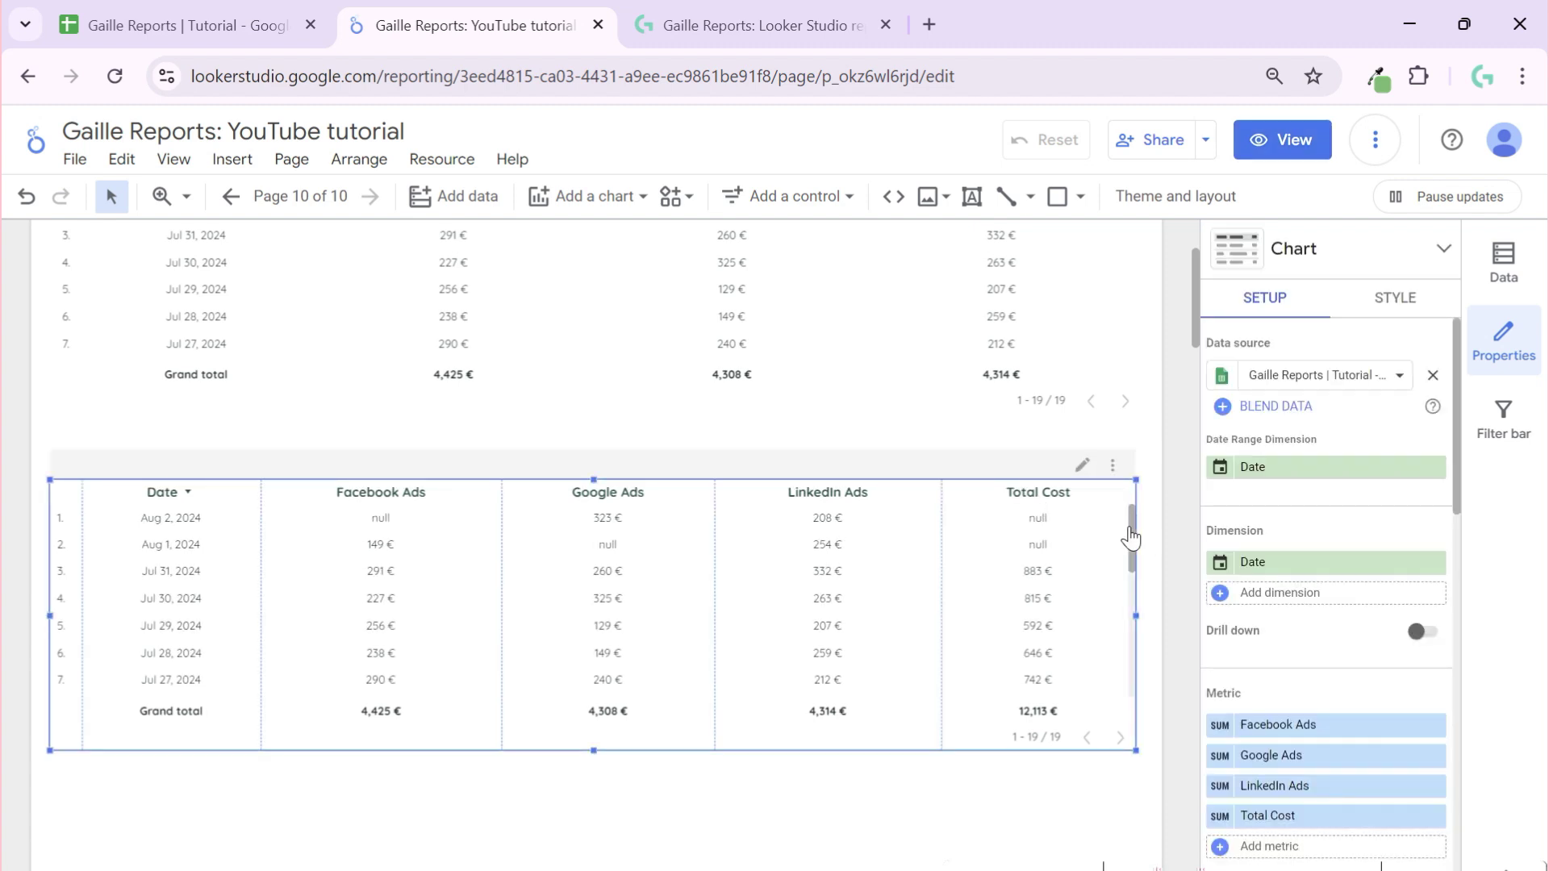
scroll(1217, 691, down, 3)
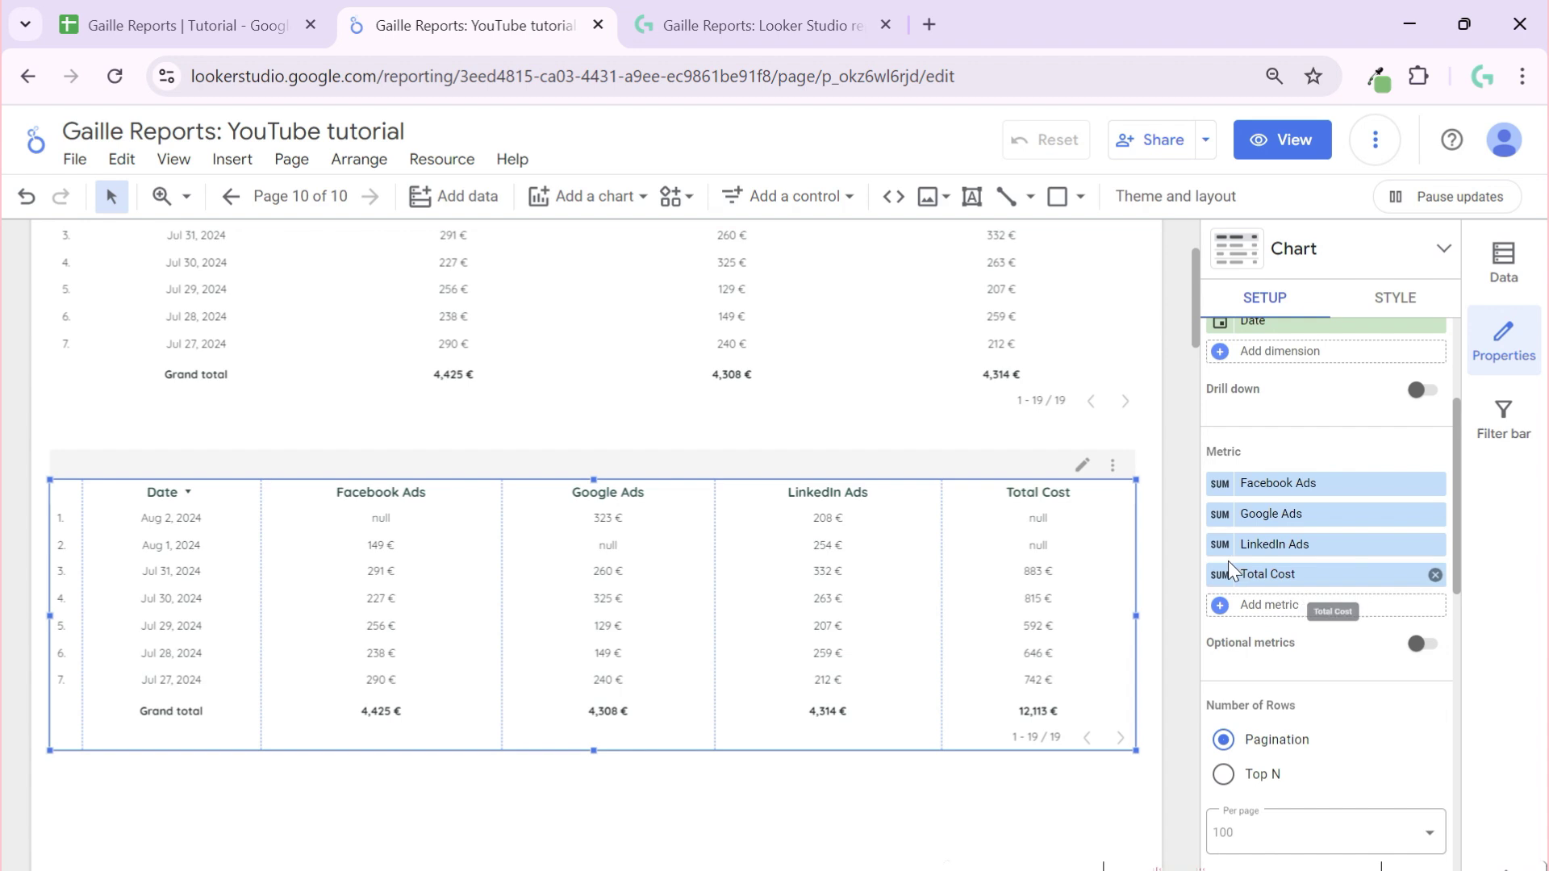
click(1266, 608)
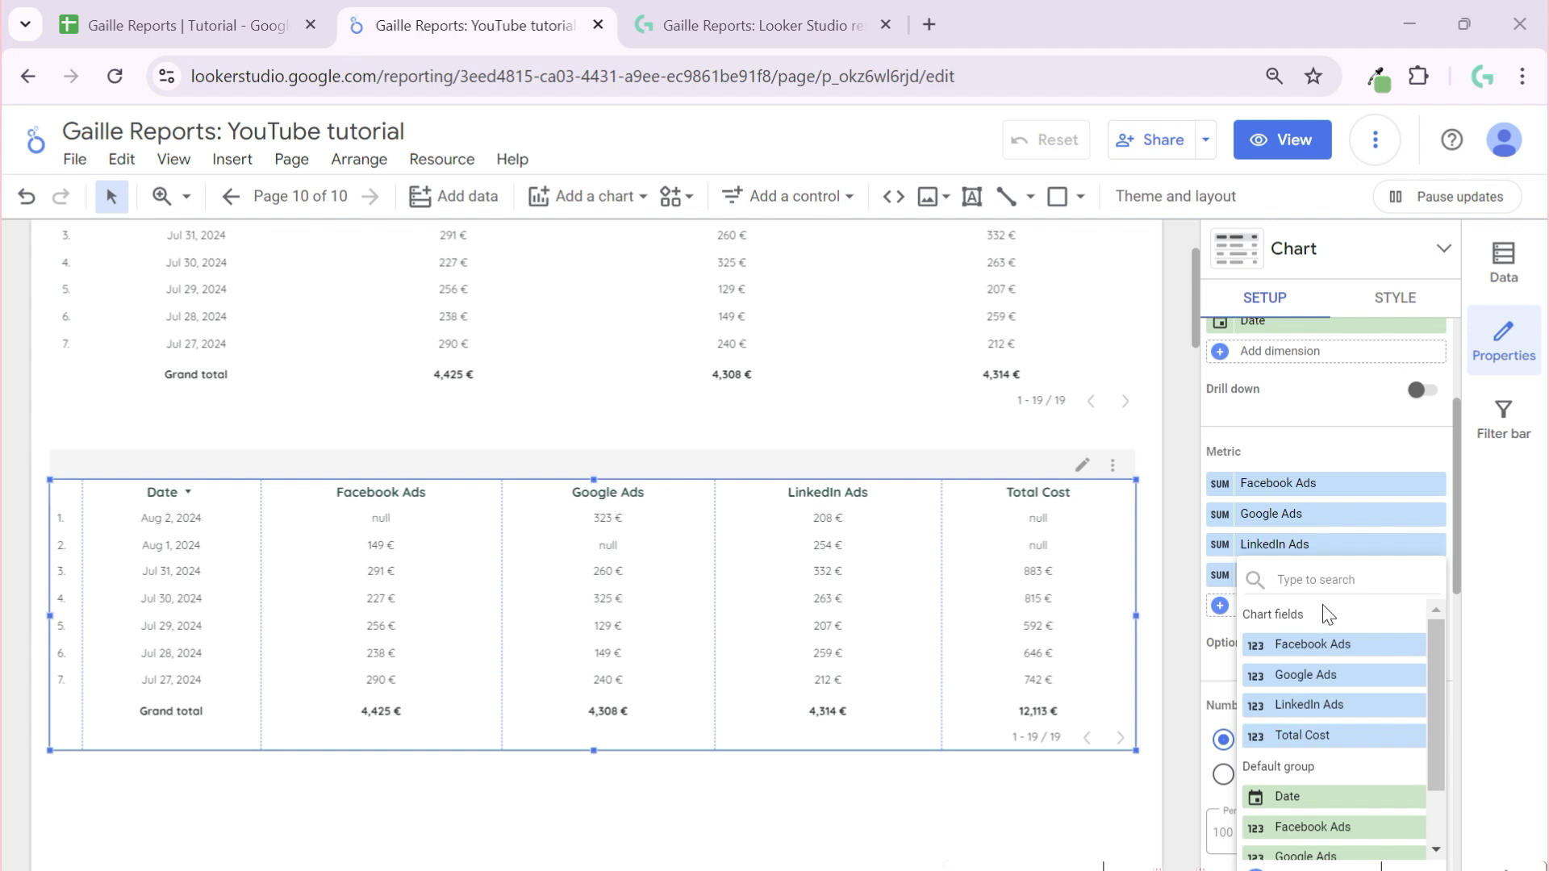
click(1322, 448)
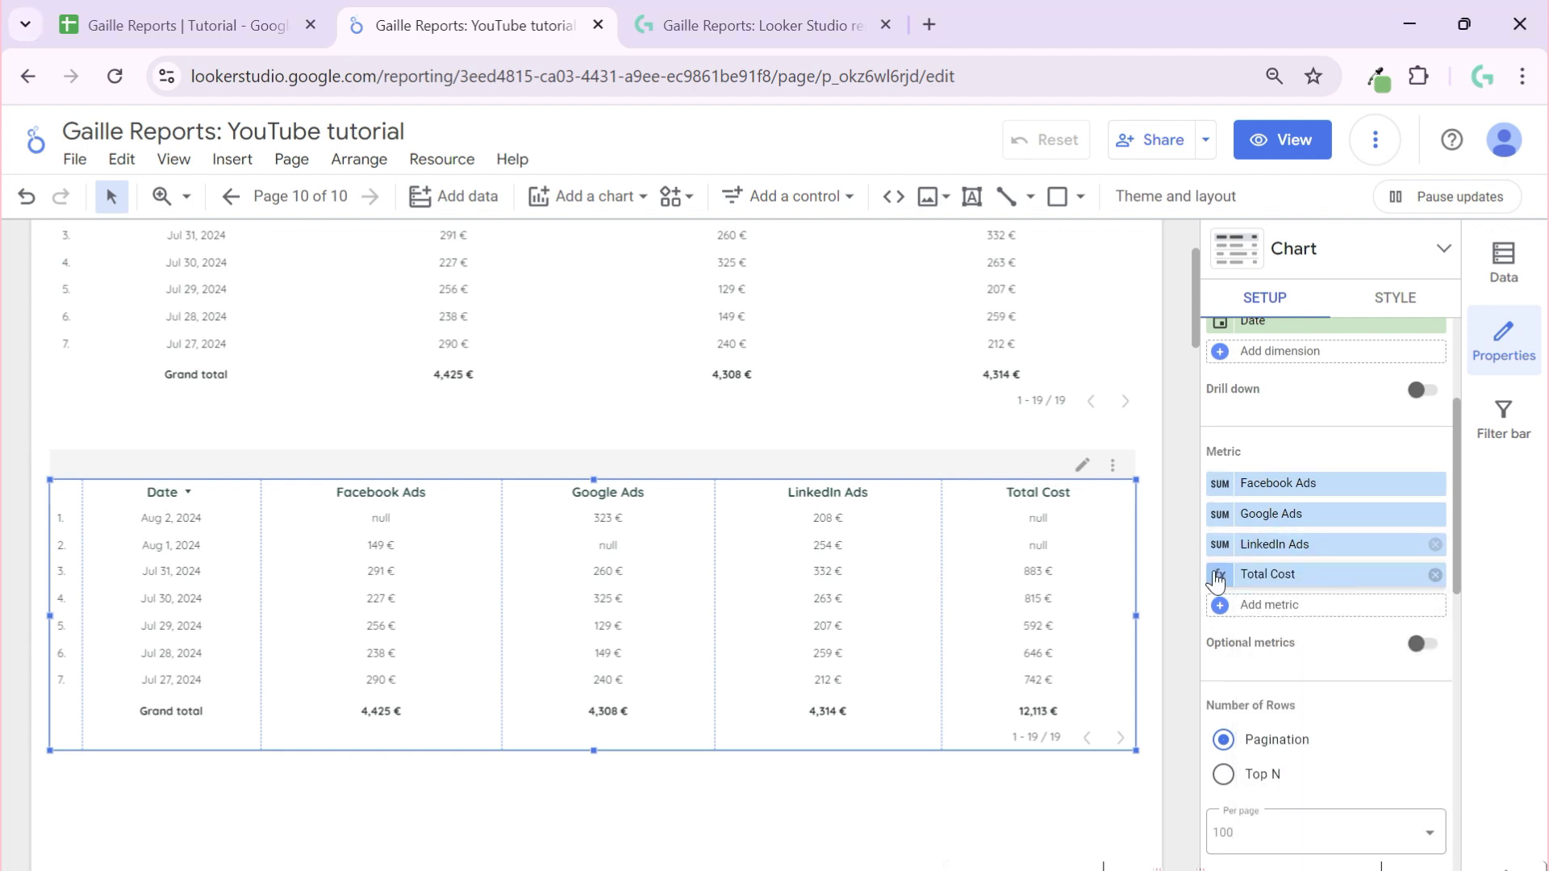
scroll(1219, 585, down, 3)
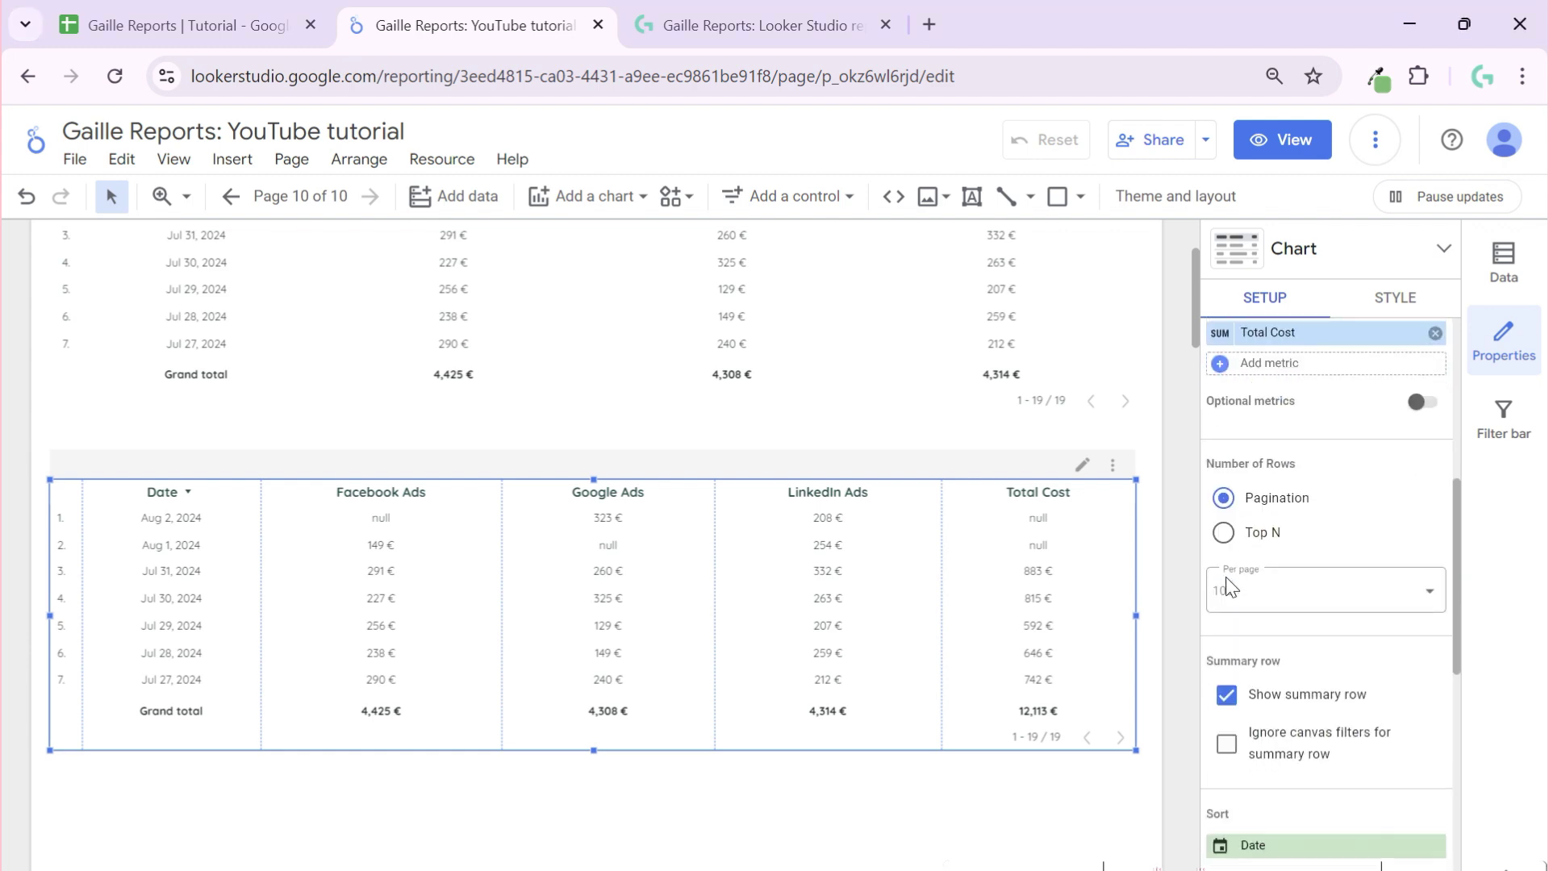
- Create a new calculated metric field for the selected table and name it Total cost
click(1354, 368)
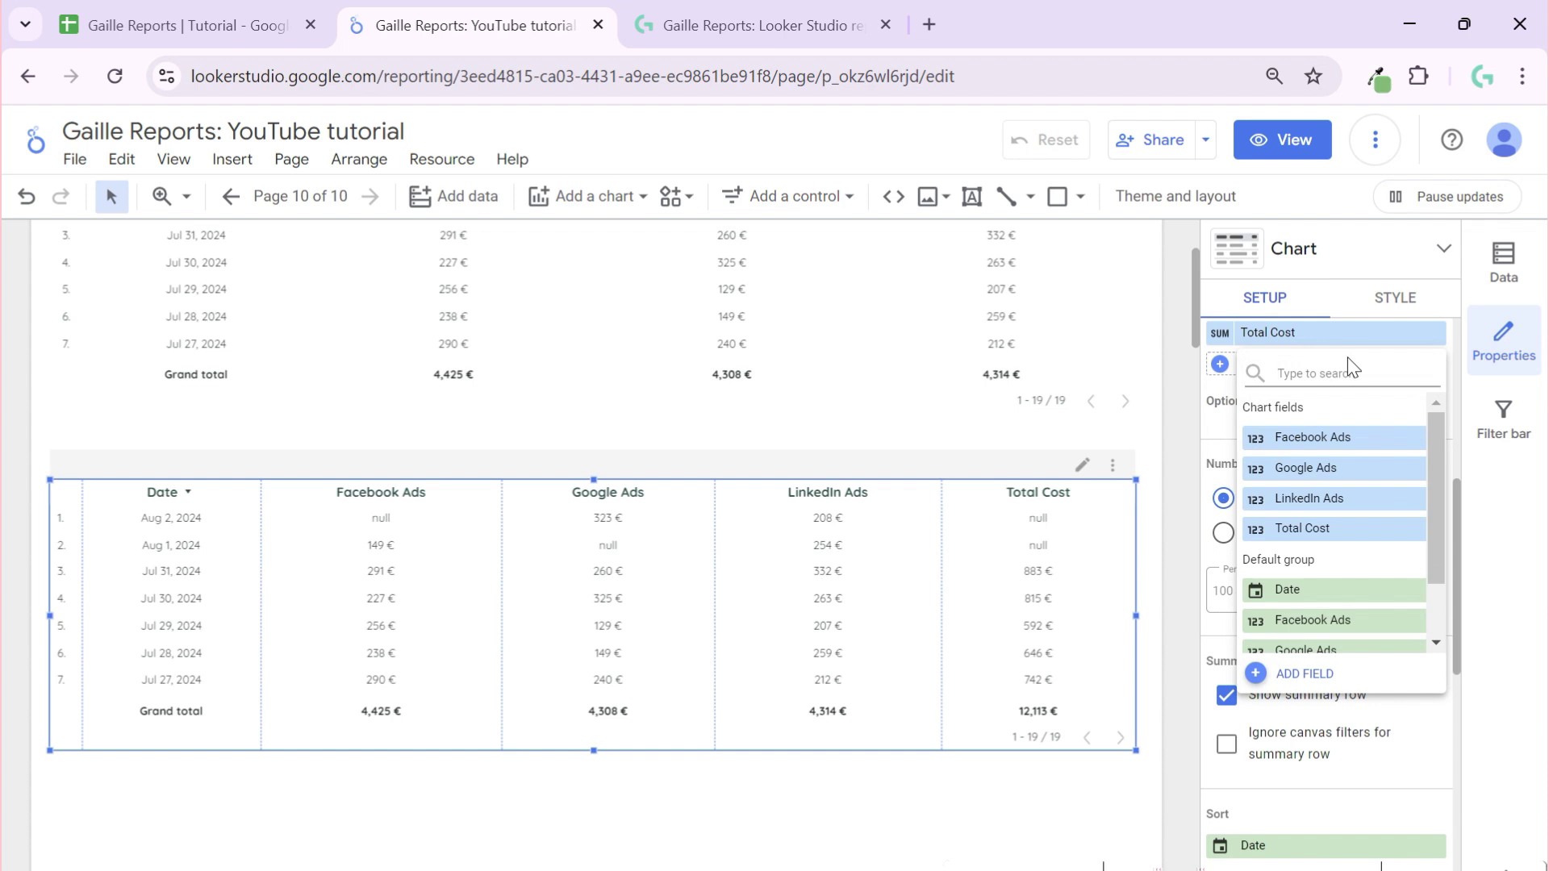
click(1295, 673)
text(Total)
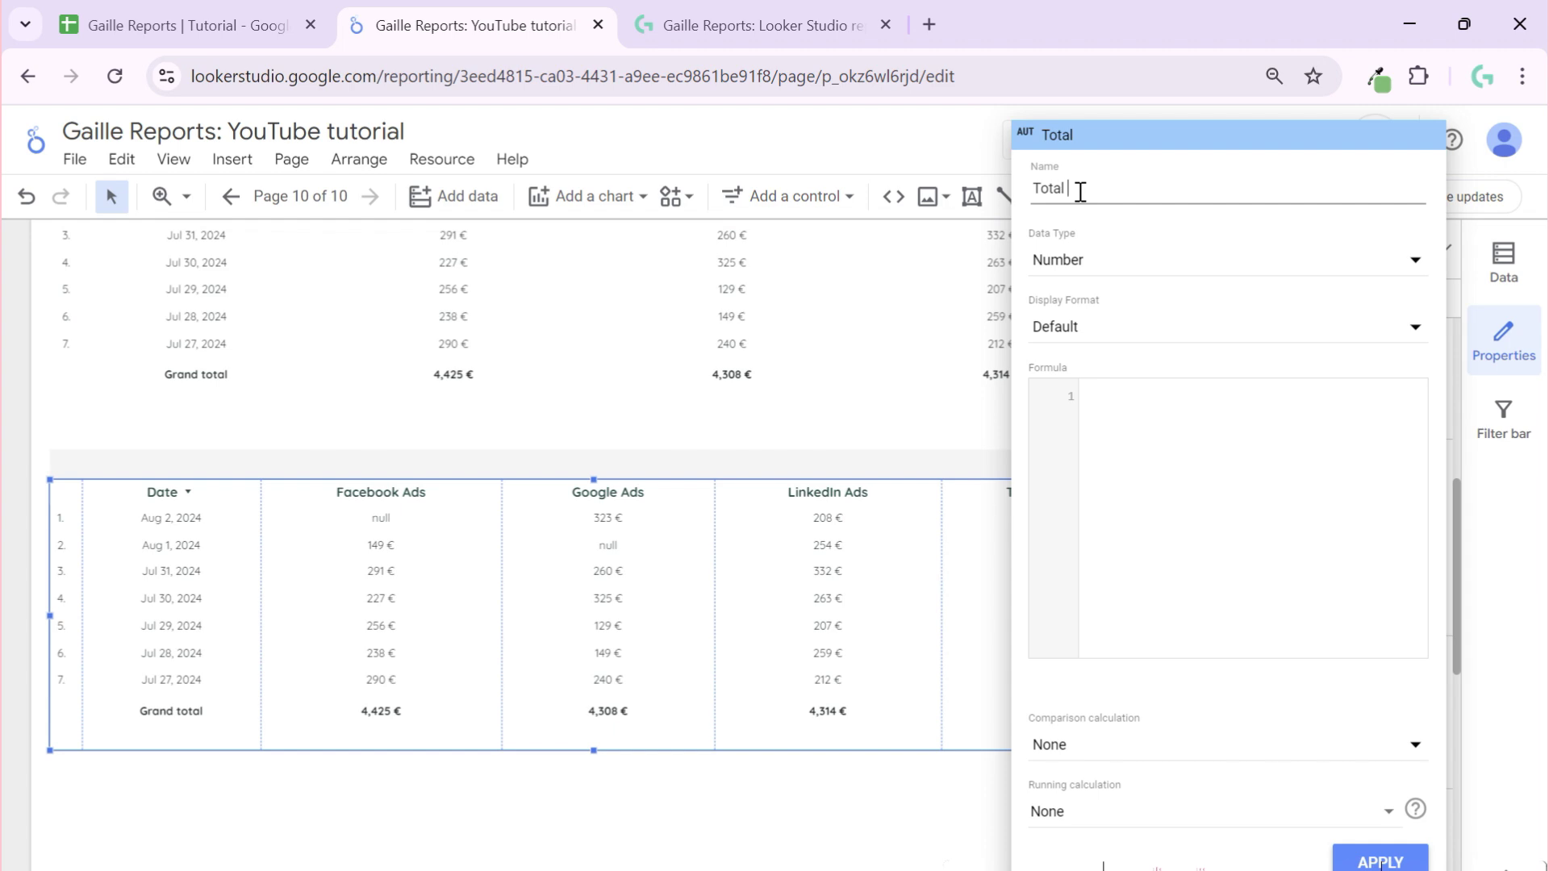
text( ca)
text(st)
- Insert the Facebook Ads field into the new metric's formula
click(1134, 430)
text(f)
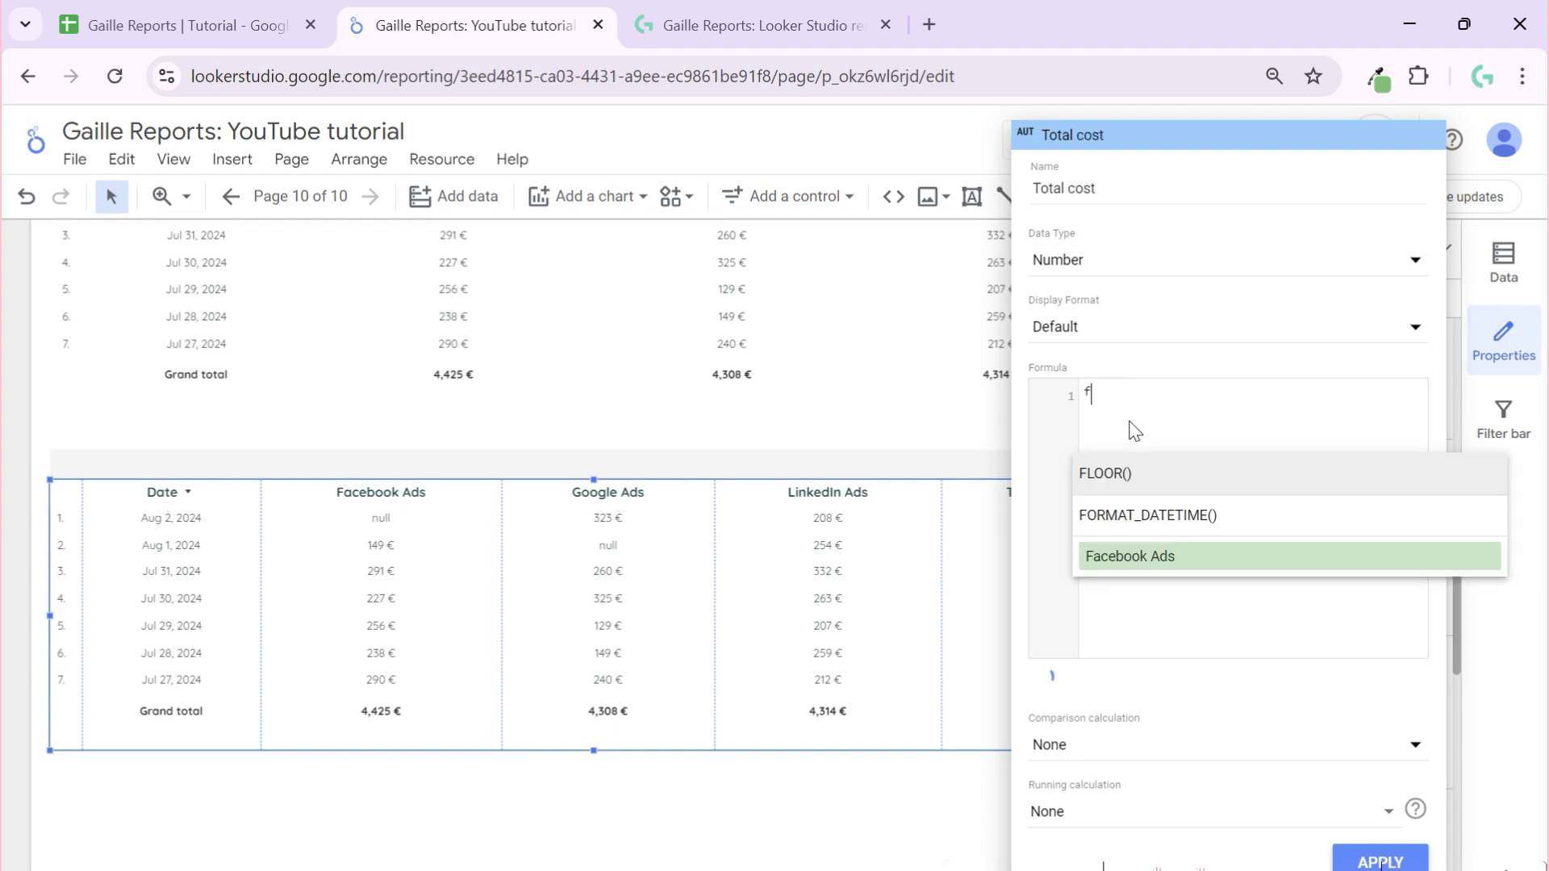
click(1216, 550)
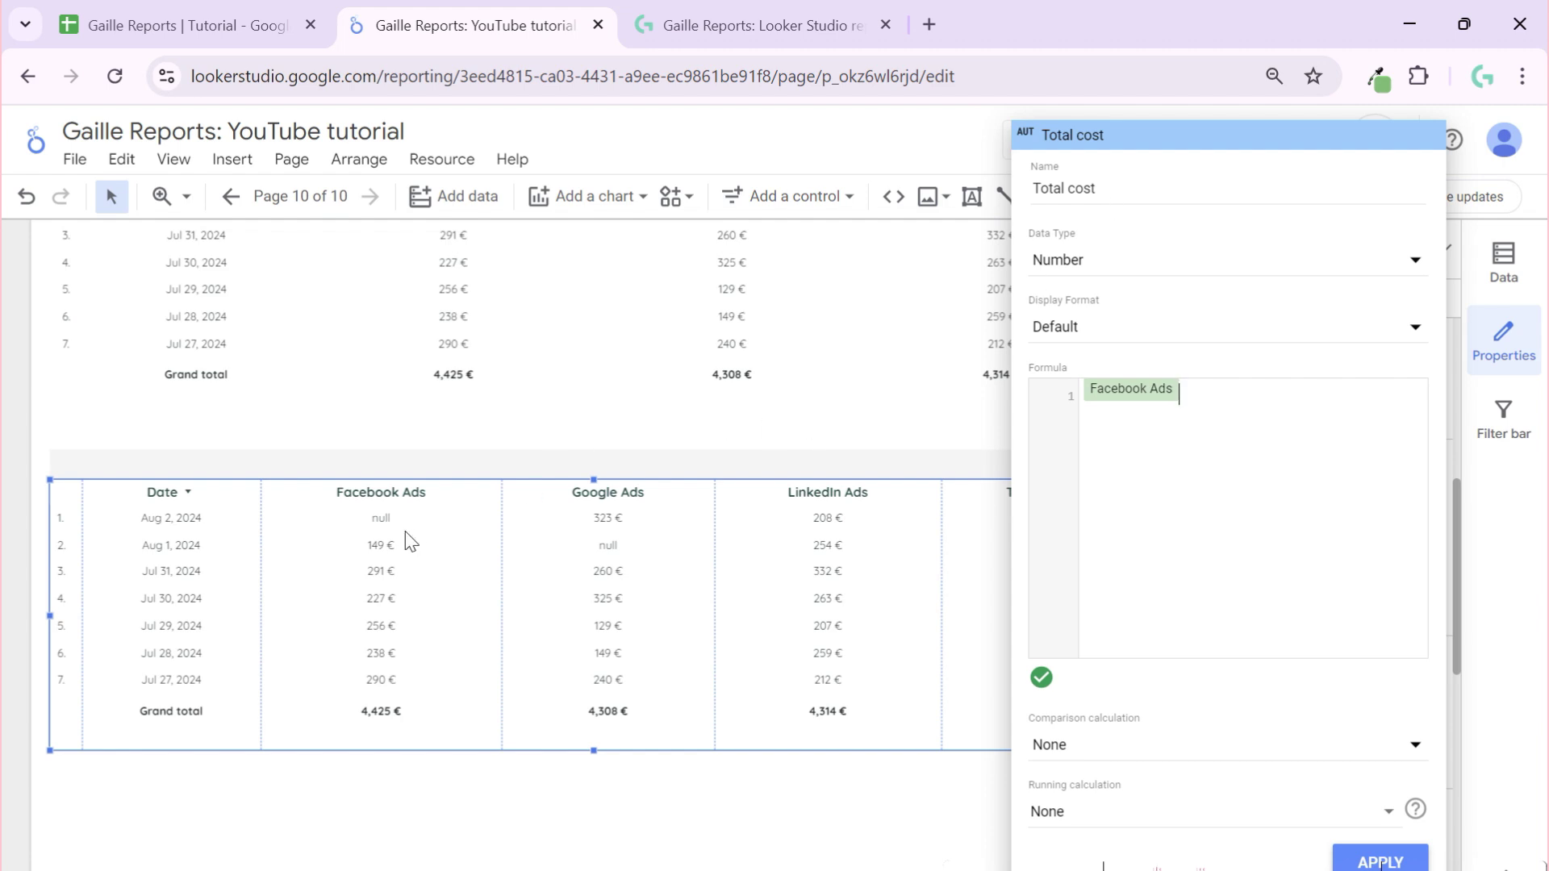
- Rename the calculated field as Cost IfNull
triple_click(1137, 190)
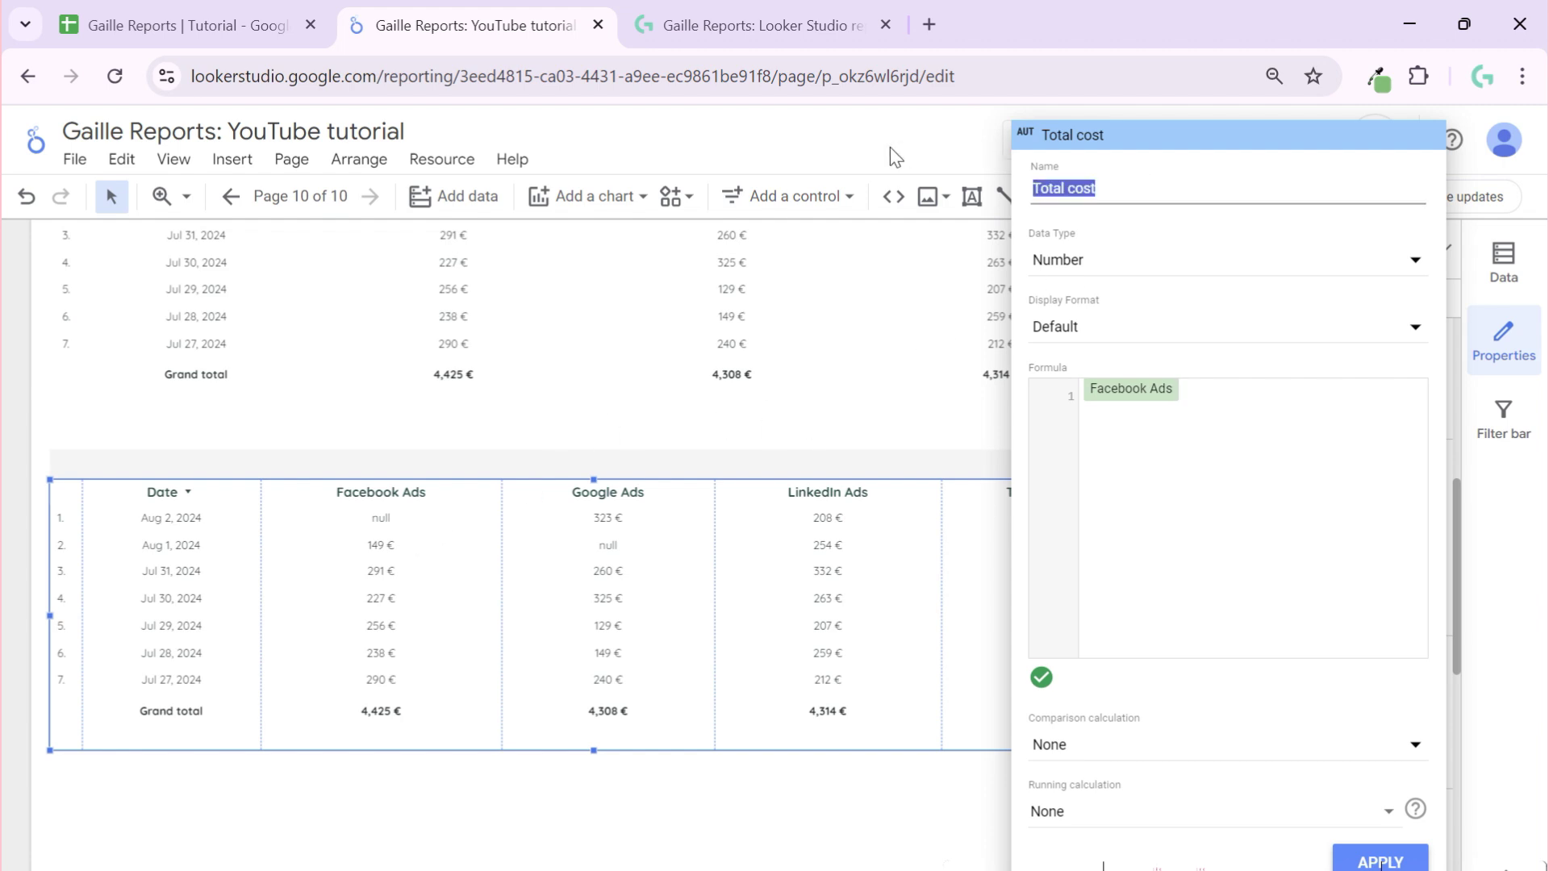
text(Cost 1)
key(BackSpace)
key(BackSpace)
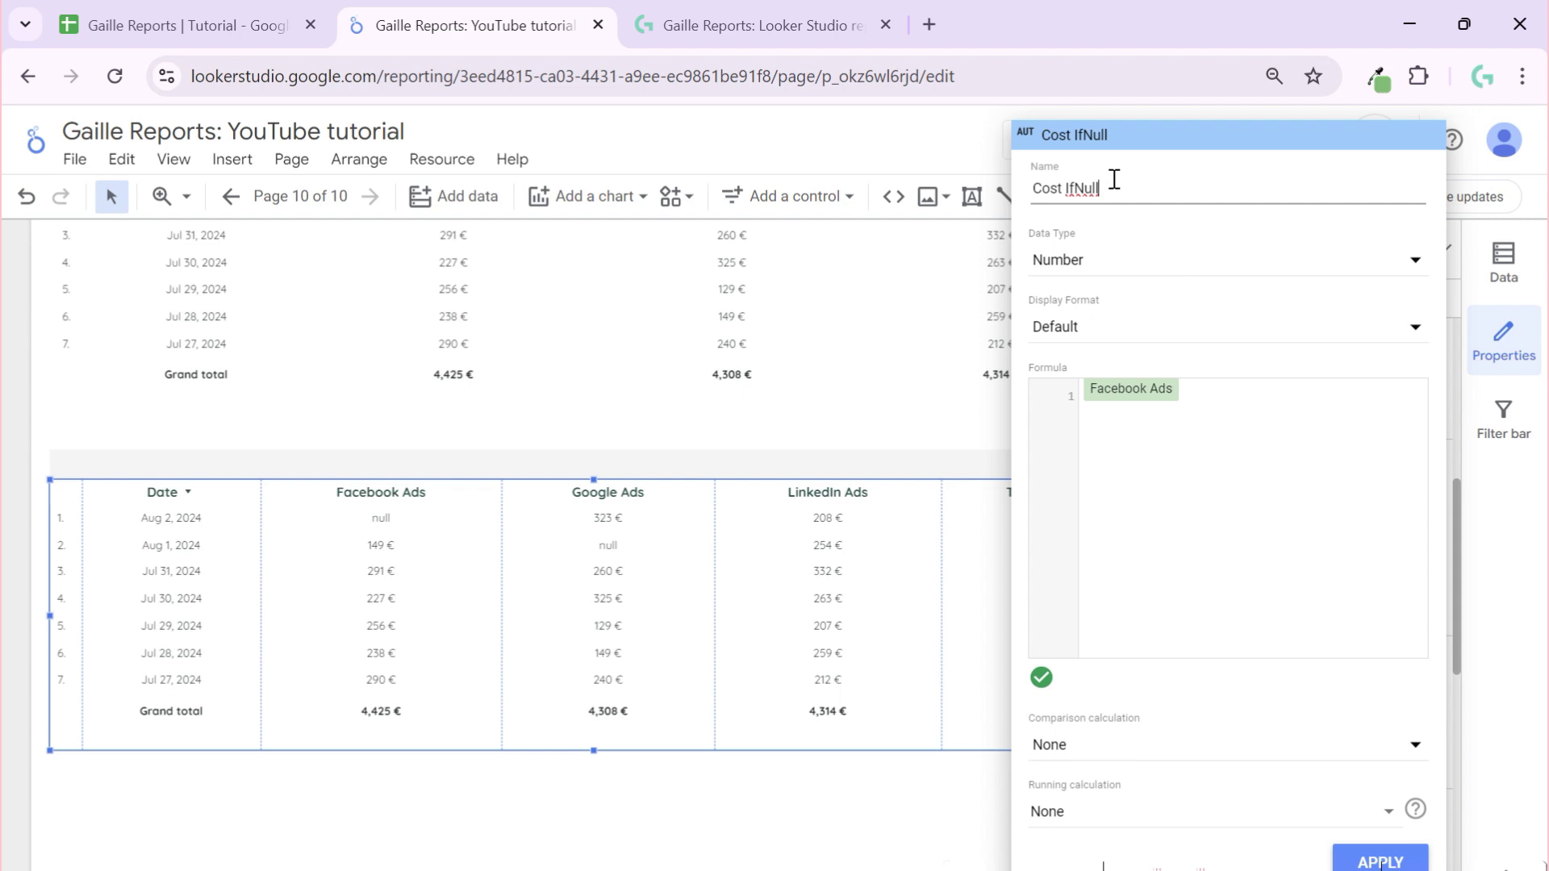
- Rename the calculated field as Cost If Null and replace its formula with an IFNULL function
click(1081, 188)
click(1234, 436)
key(BackSpace)
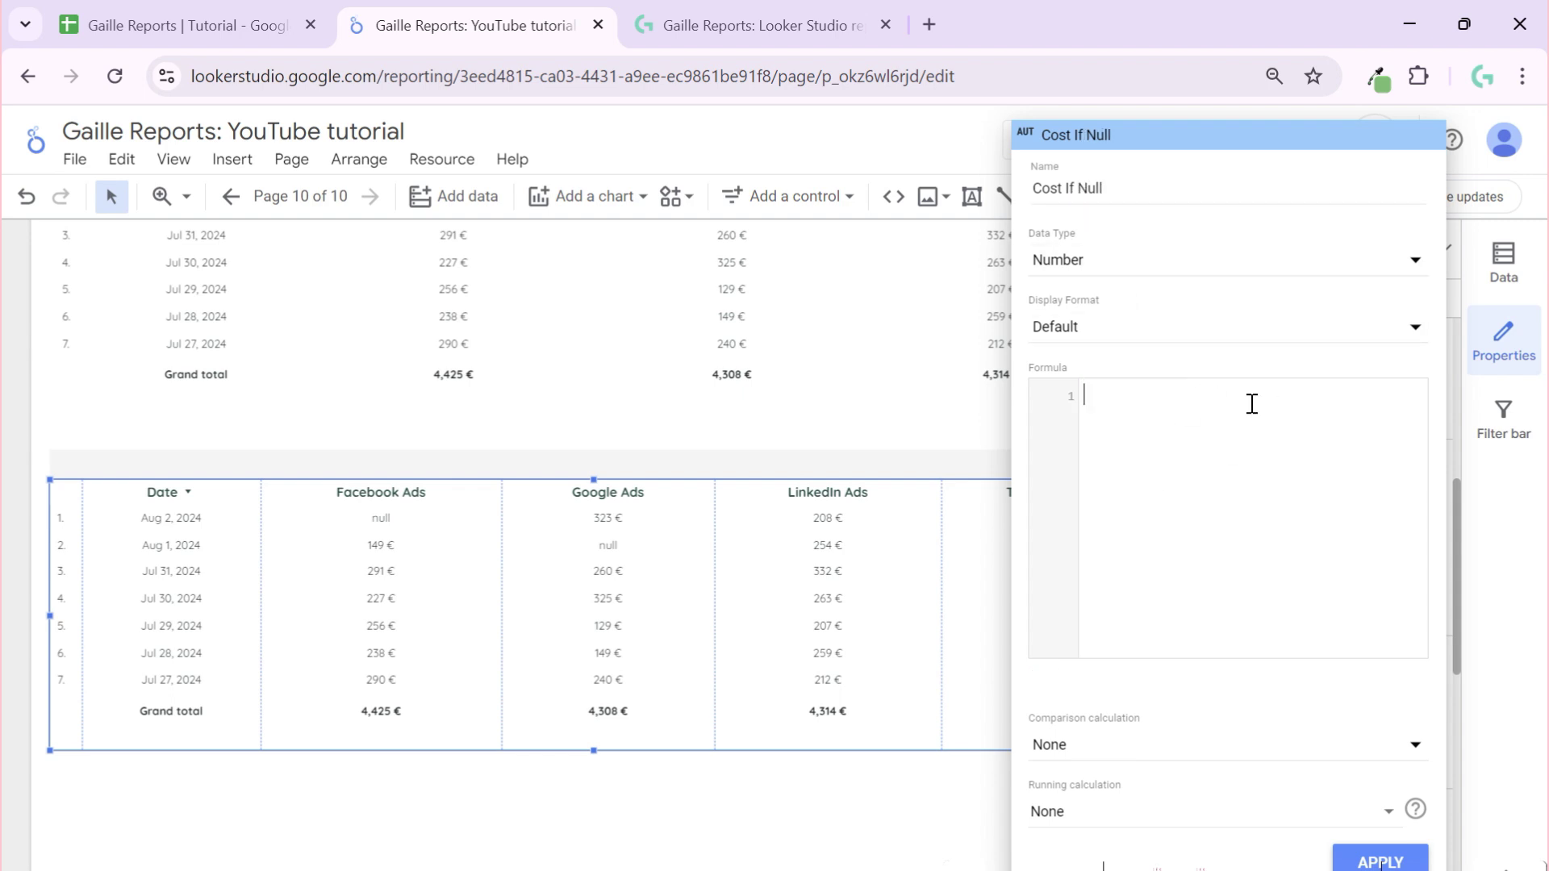
text(if)
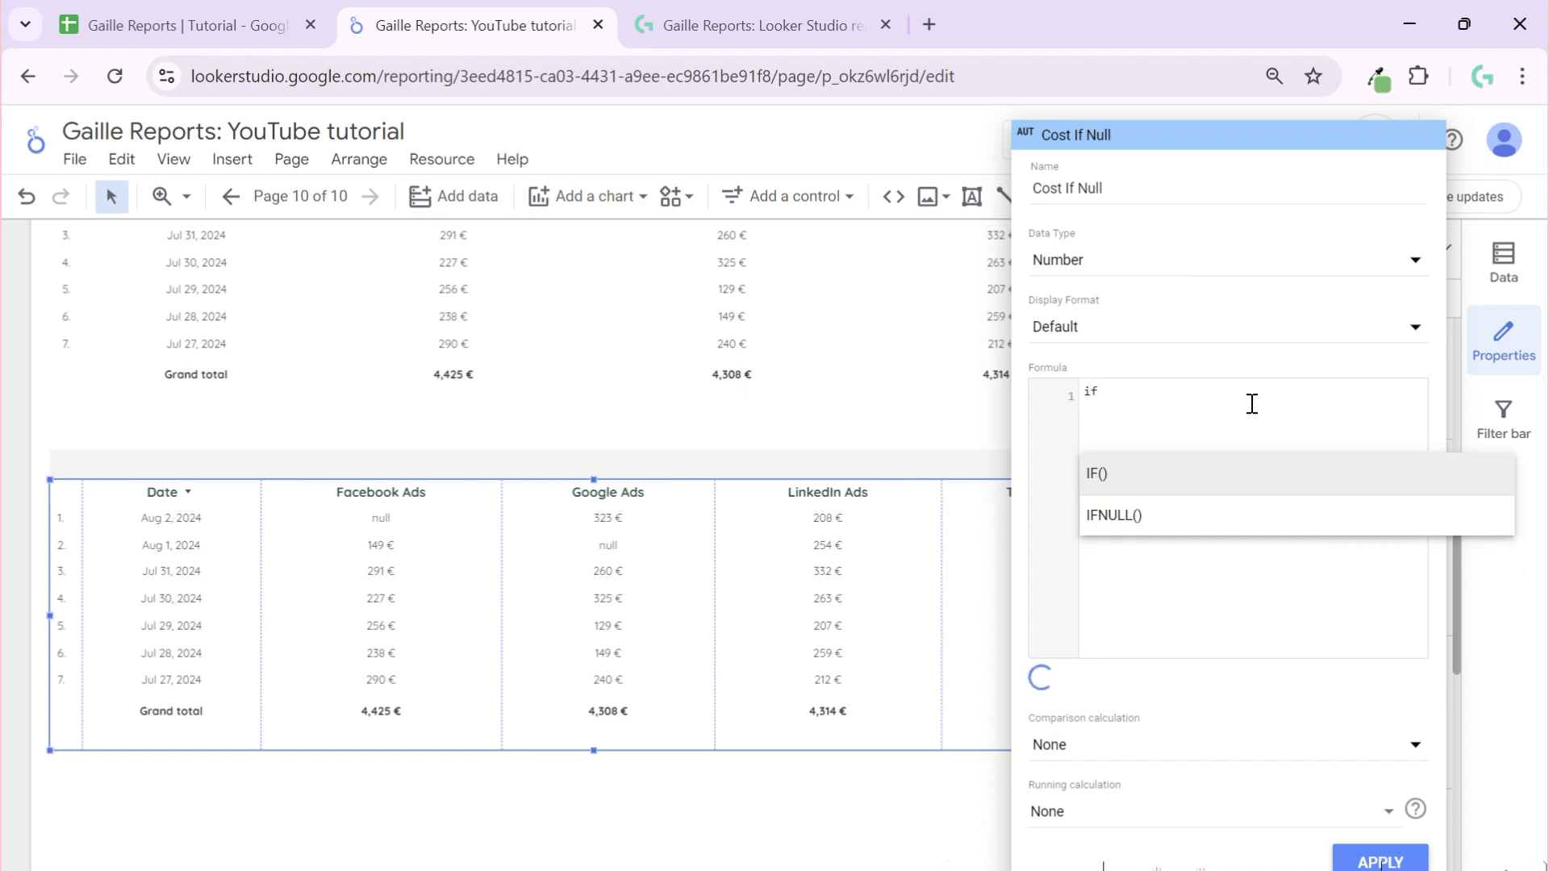
click(1180, 528)
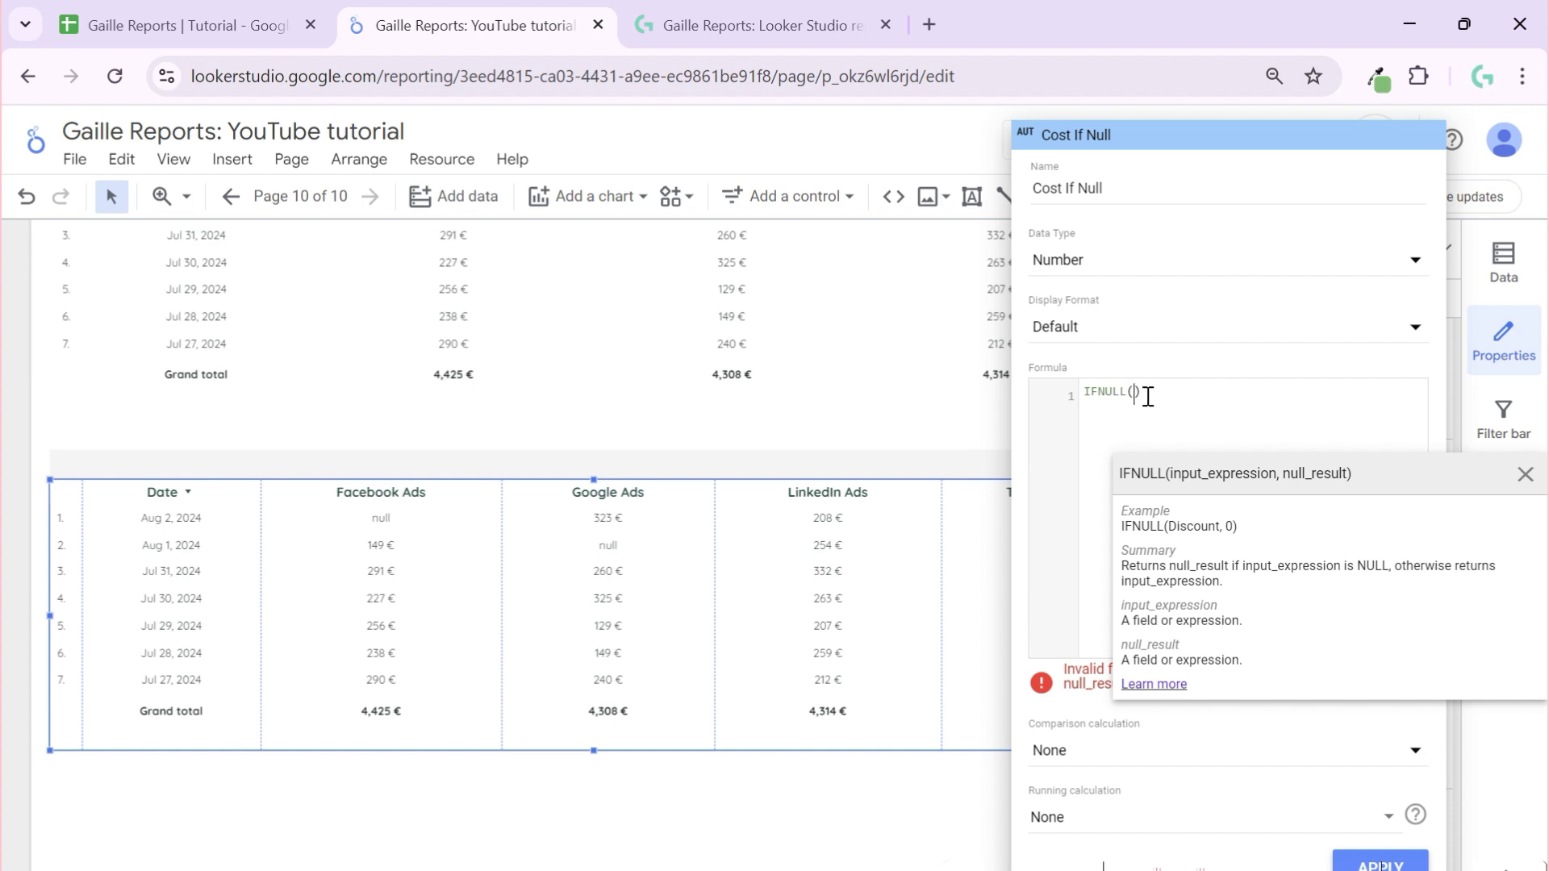
- Complete the formula as IFNULL(Facebook Ads,0) and apply the new metric to the table
text(Fa)
click(1192, 512)
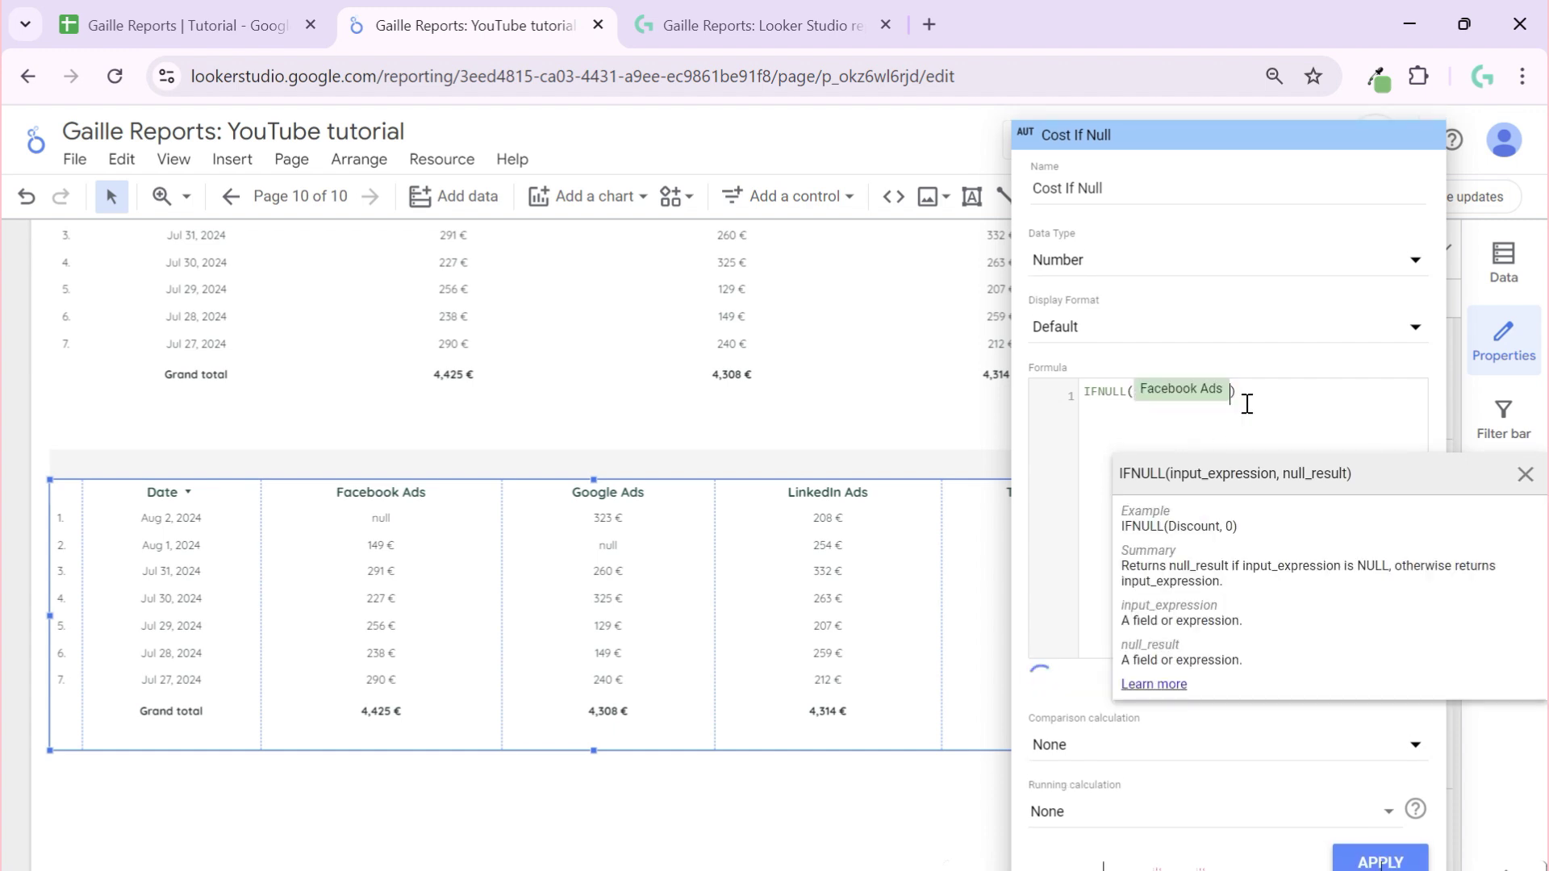
text(,0)
click(1370, 391)
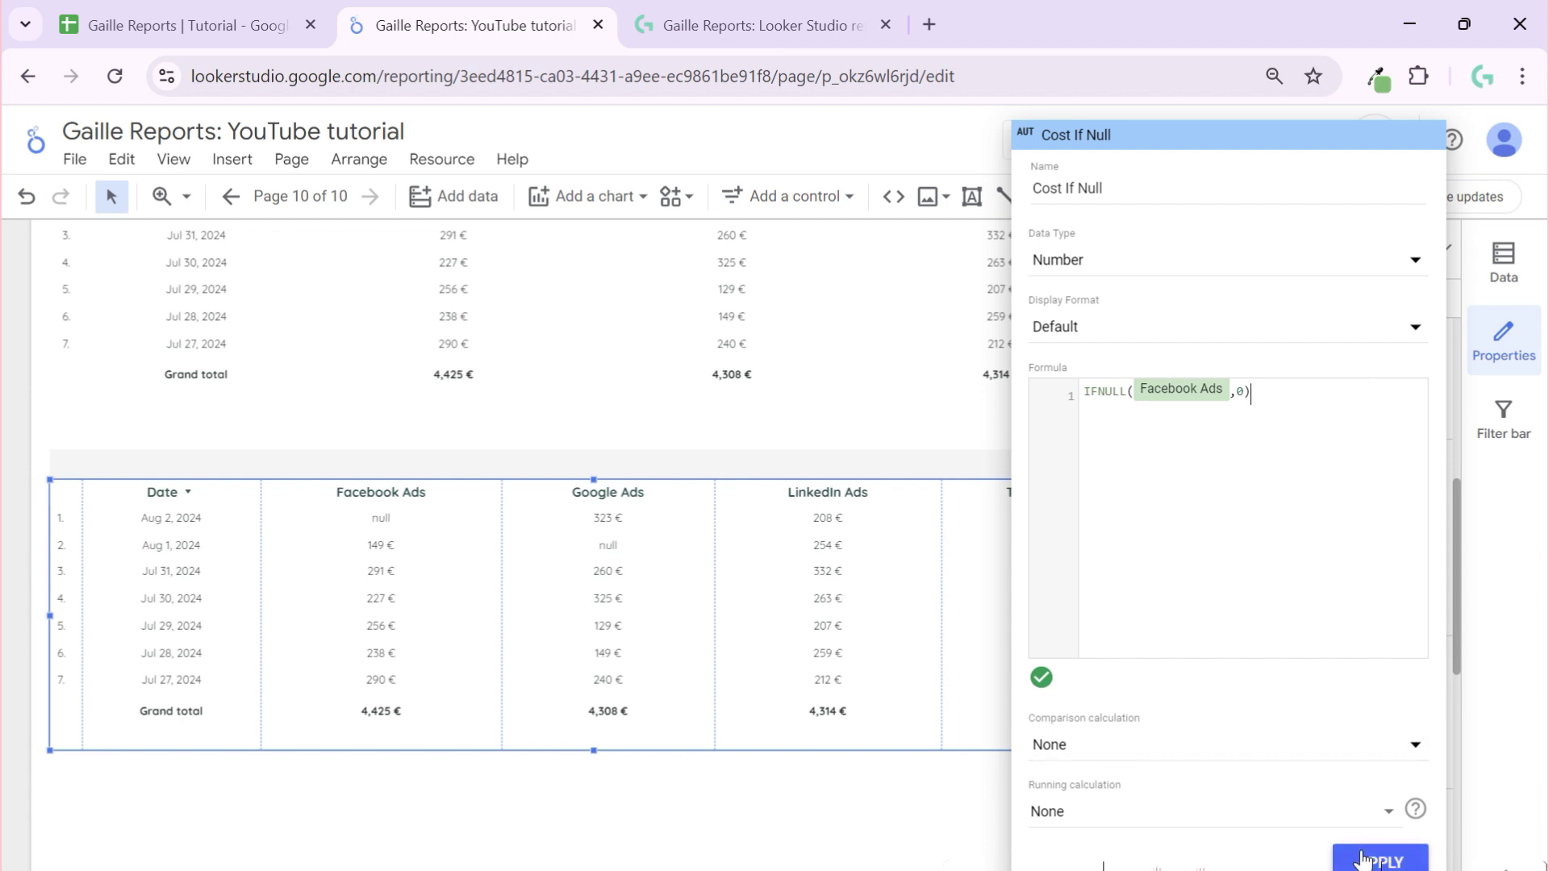
click(1363, 859)
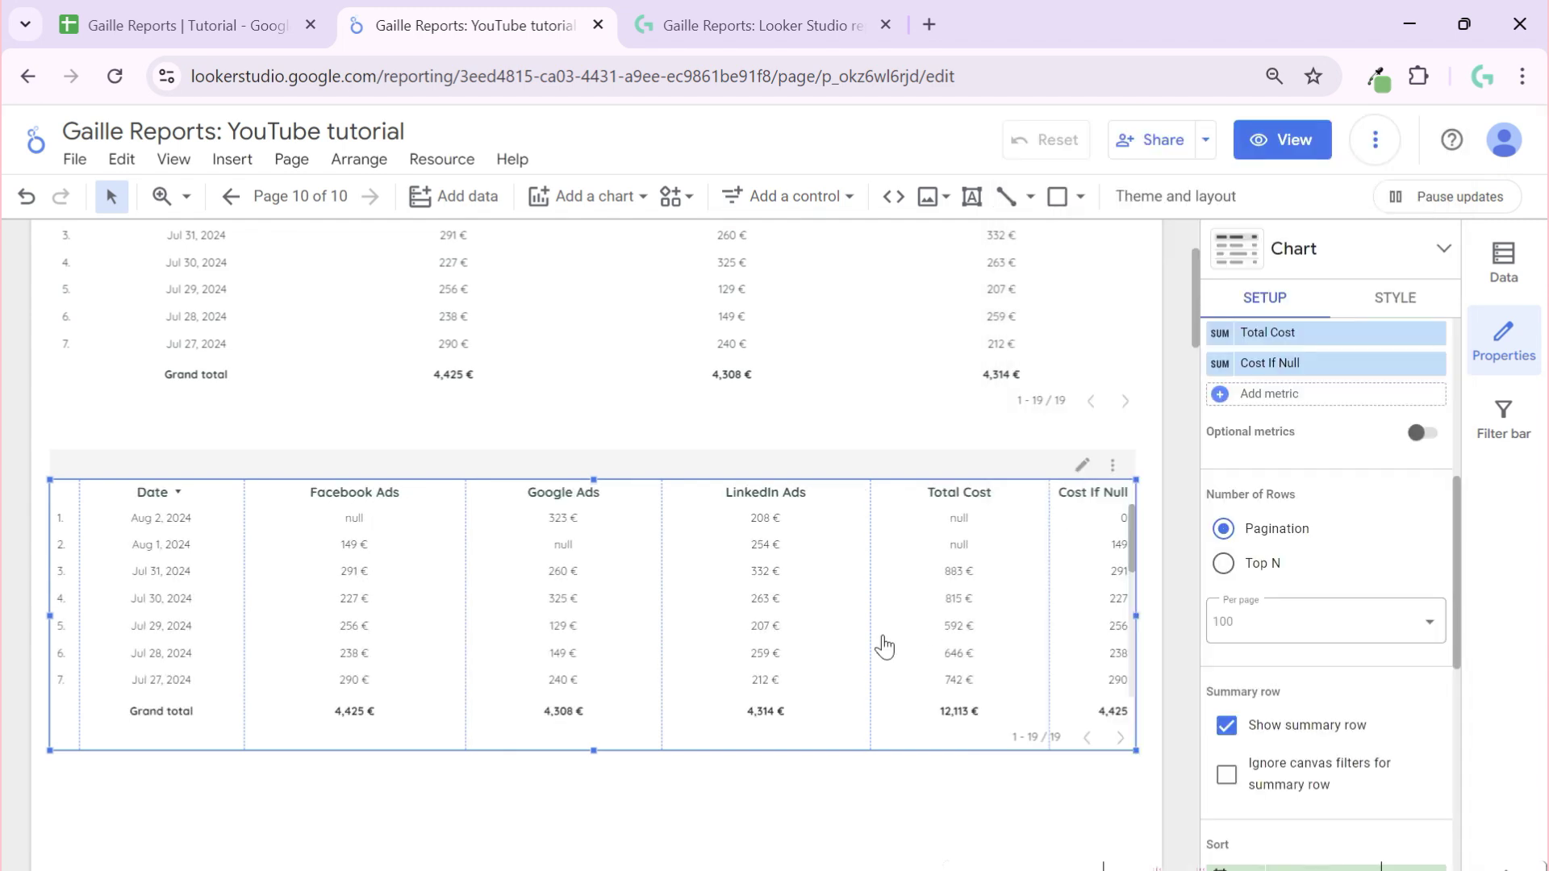
- Resize the lower table's columns to fit their data
right_click(767, 558)
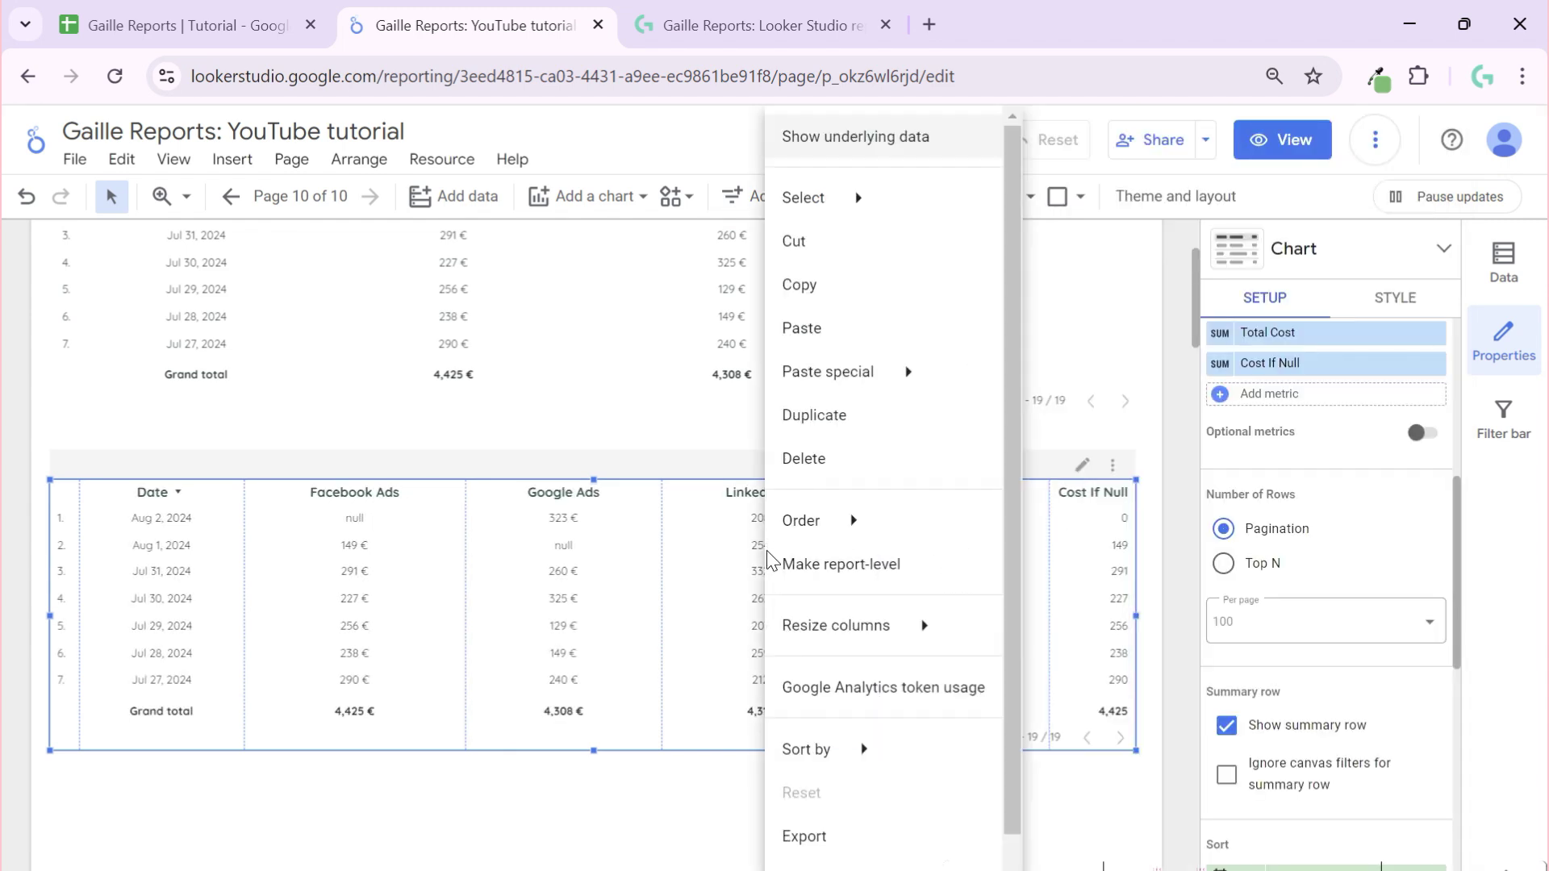
mouse_move(928, 657)
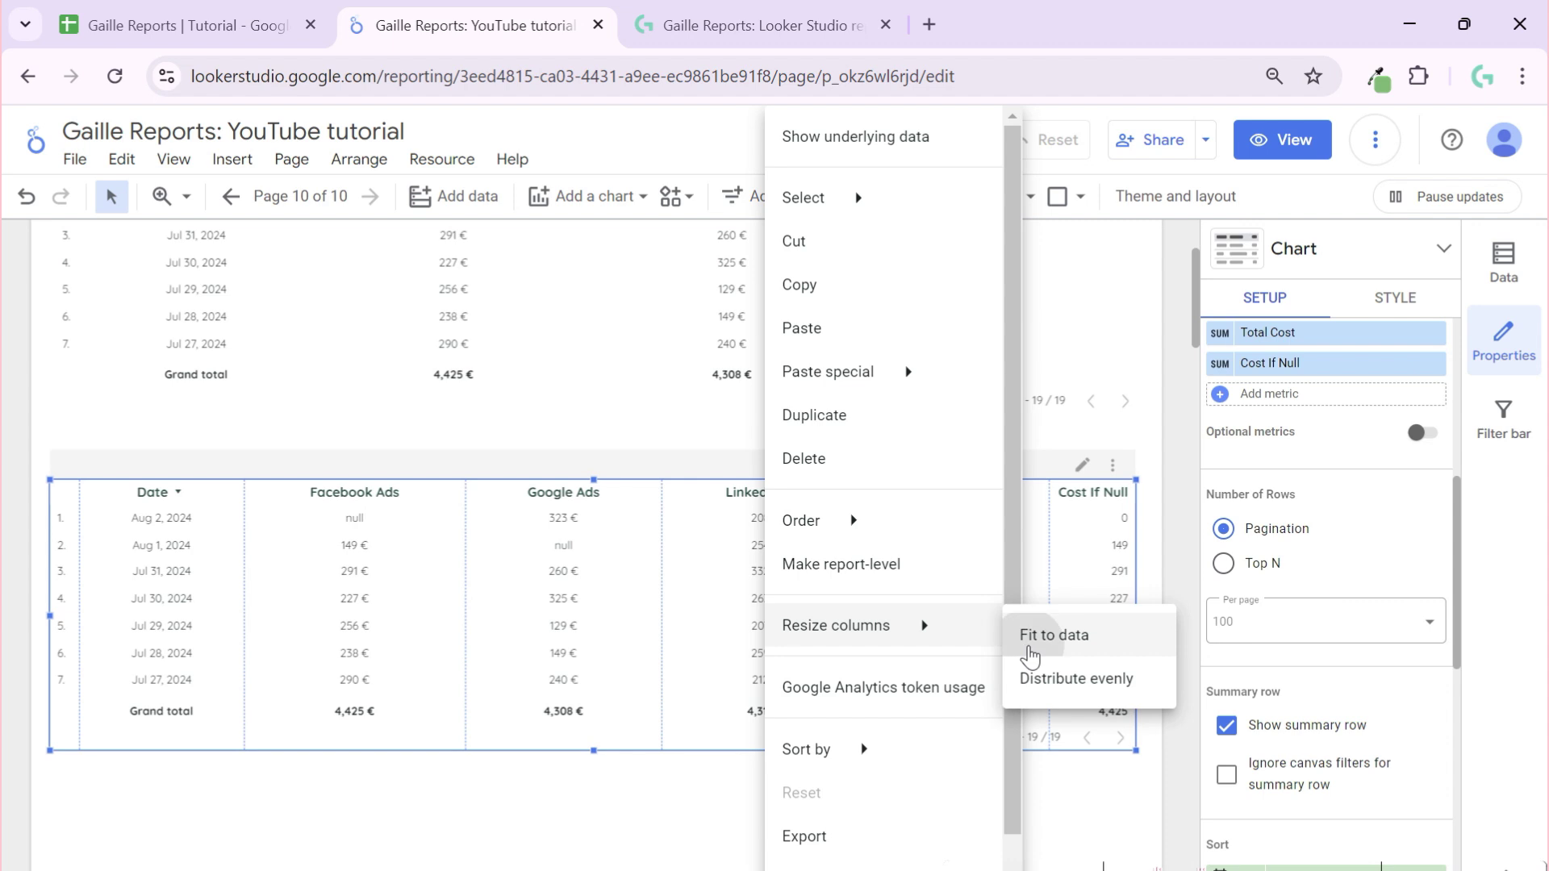
click(1029, 650)
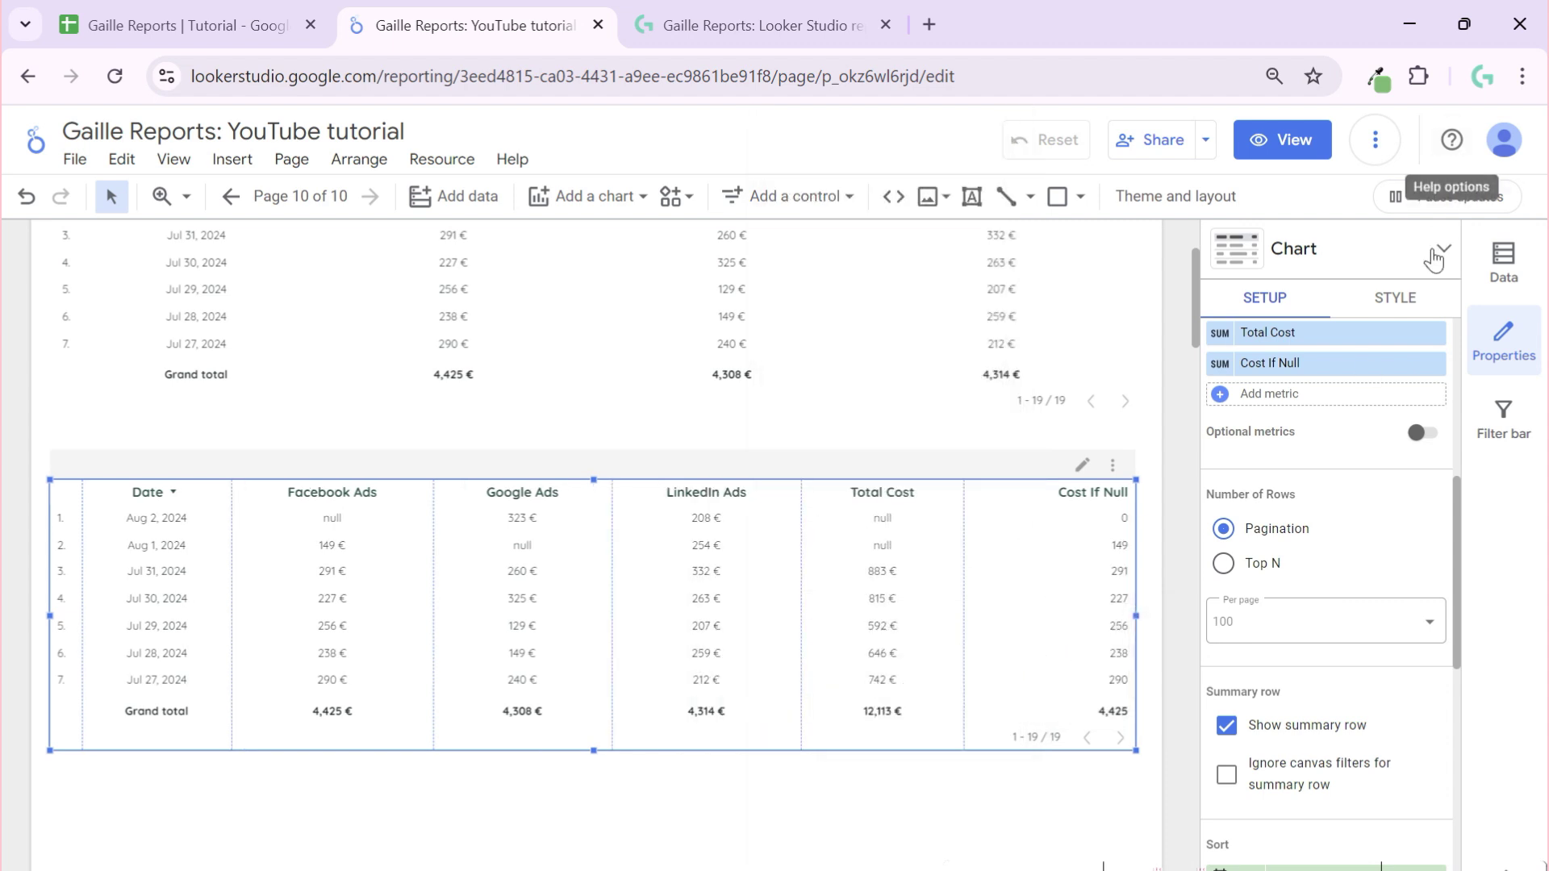
- Center-align the Cost If Null column, metric #5, in the lower table's style settings
click(1396, 298)
scroll(1396, 545, down, 15)
scroll(1400, 555, up, 6)
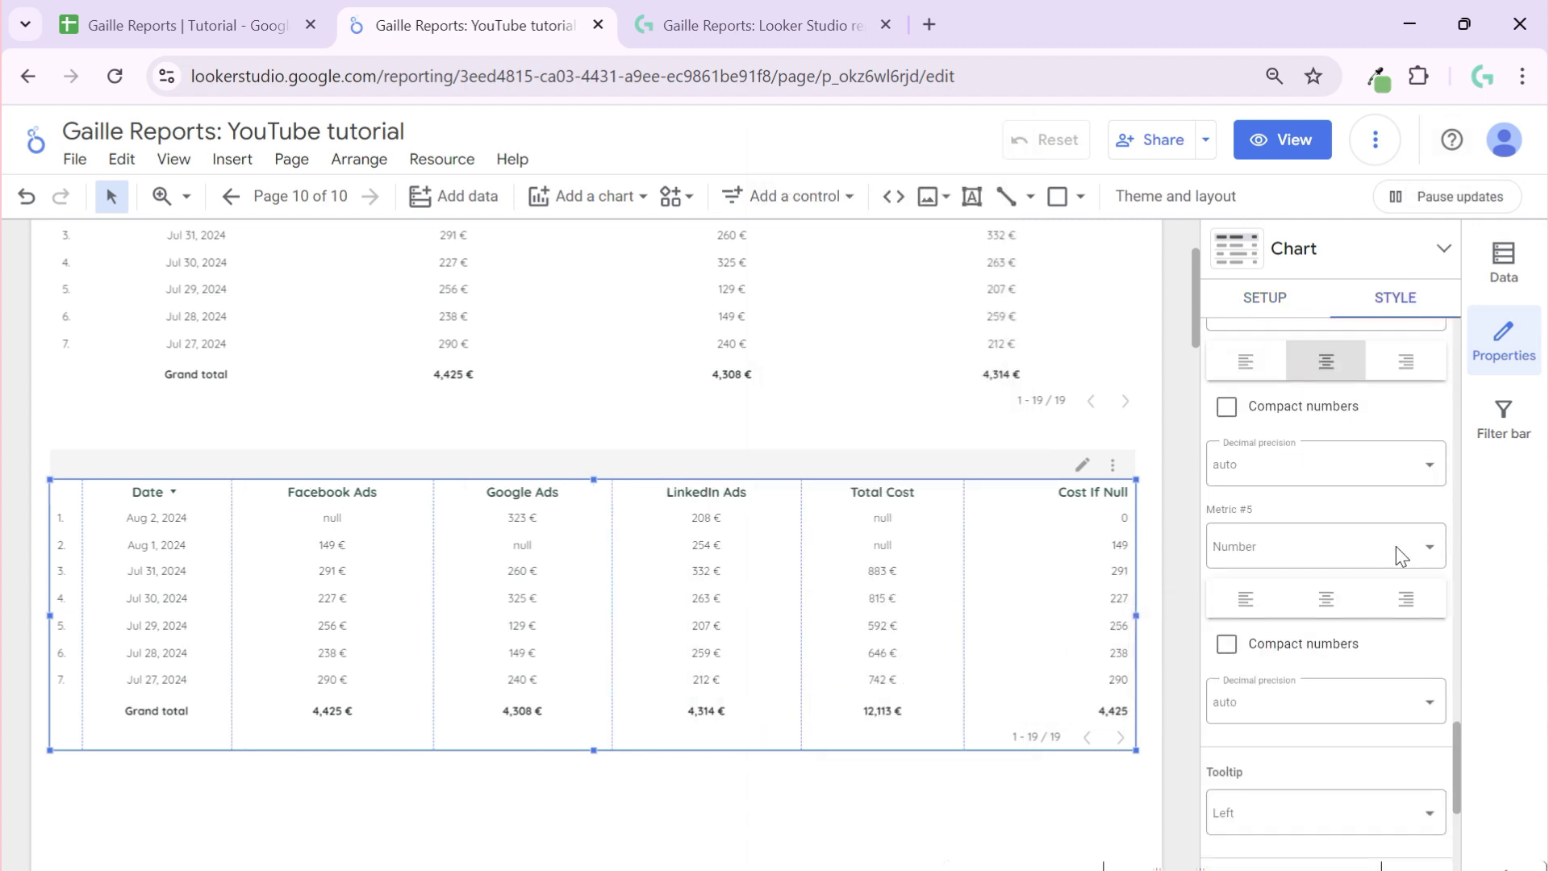
click(1326, 599)
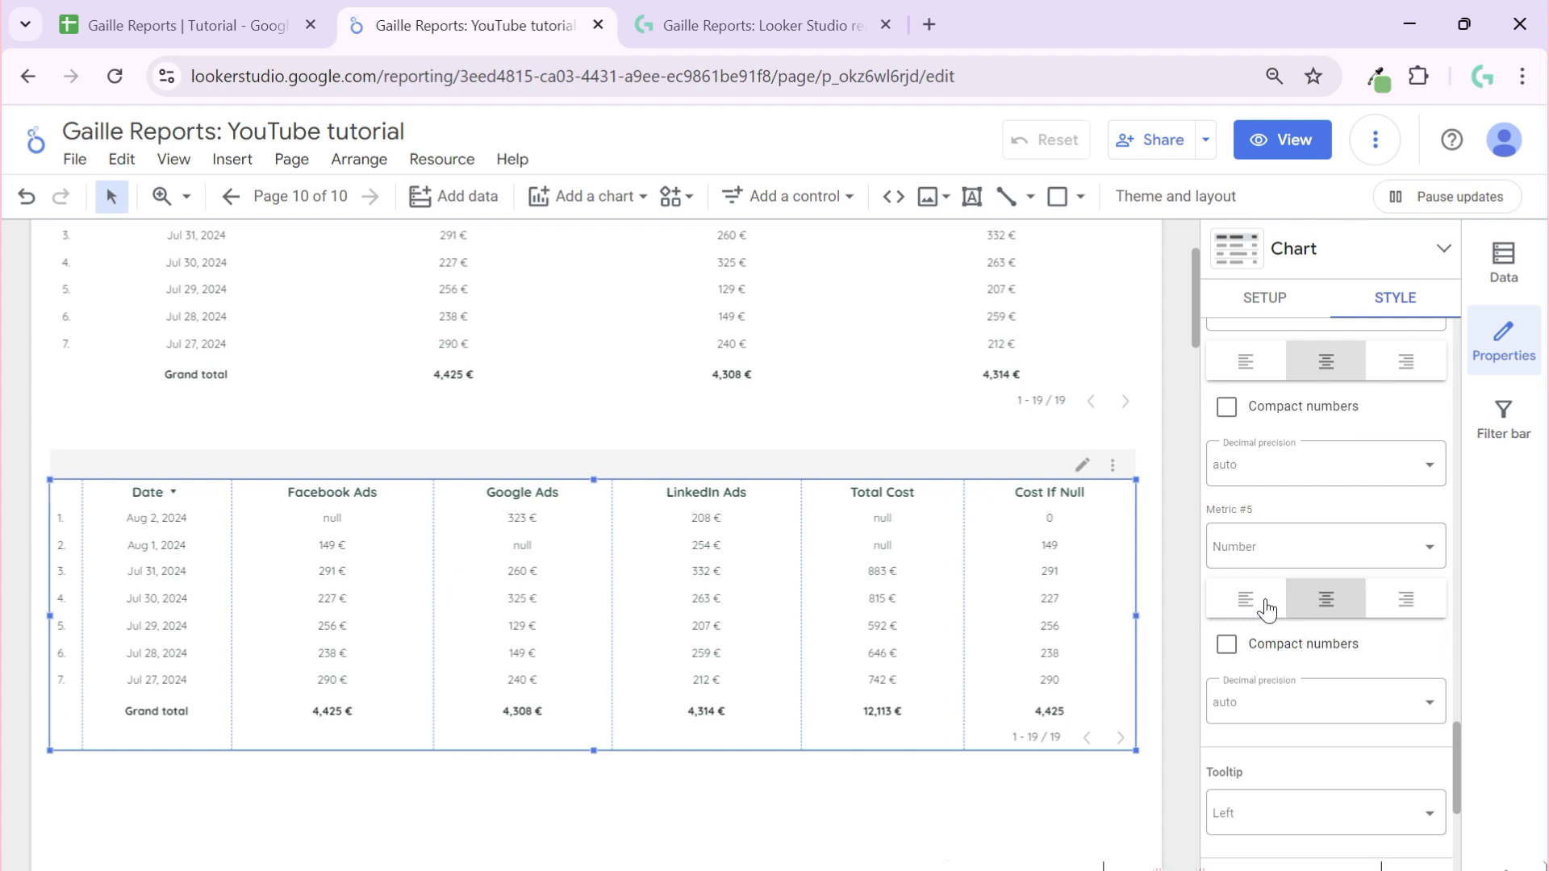
click(1156, 530)
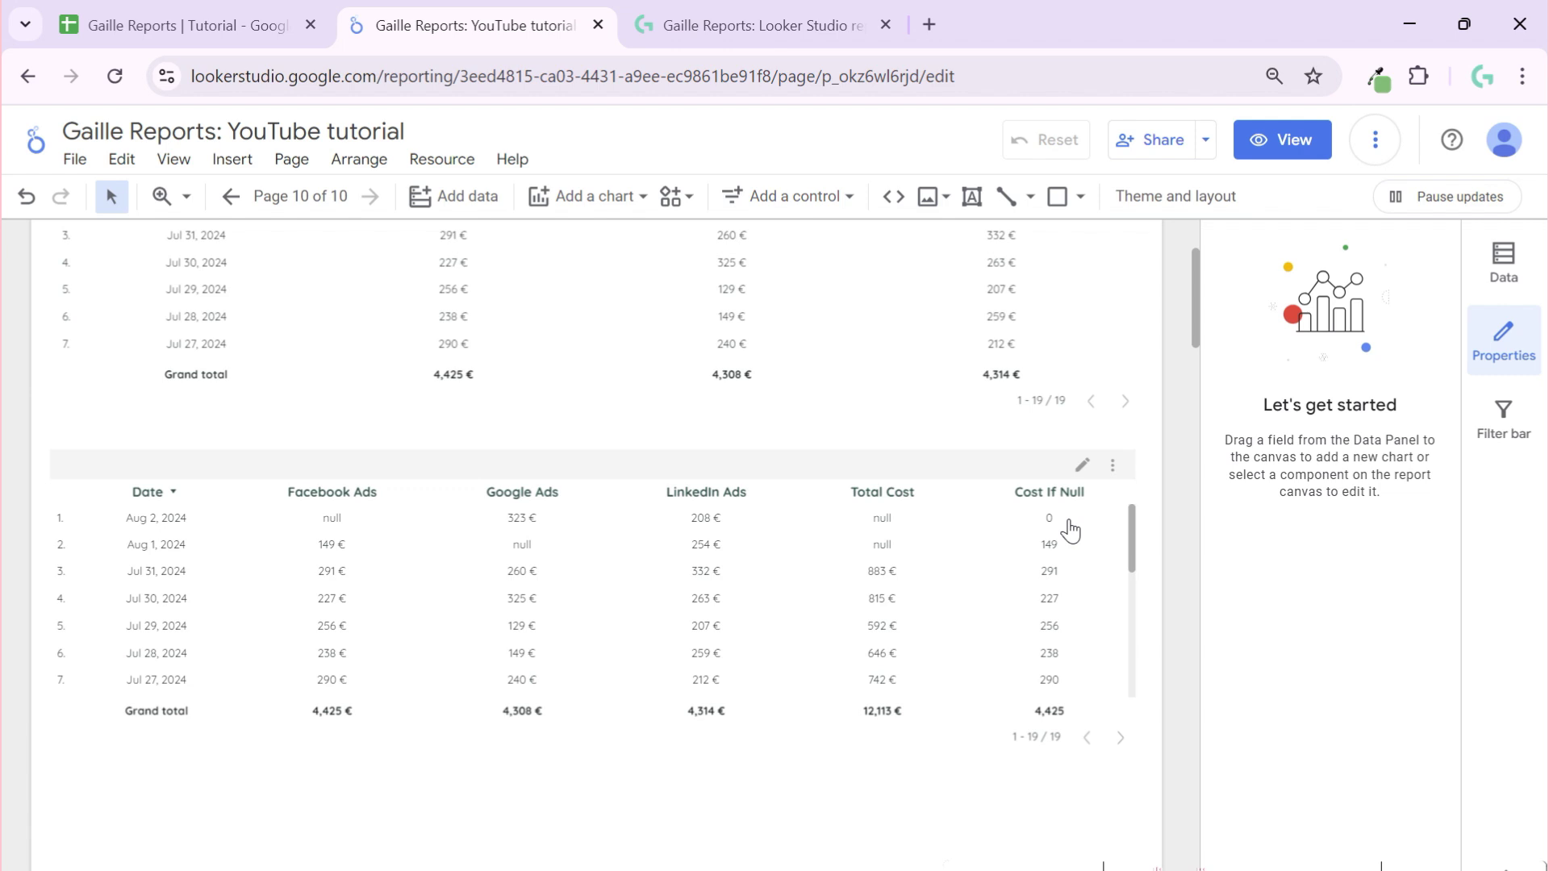
- Review the formula of the lower table's Total Cost metric
click(1132, 525)
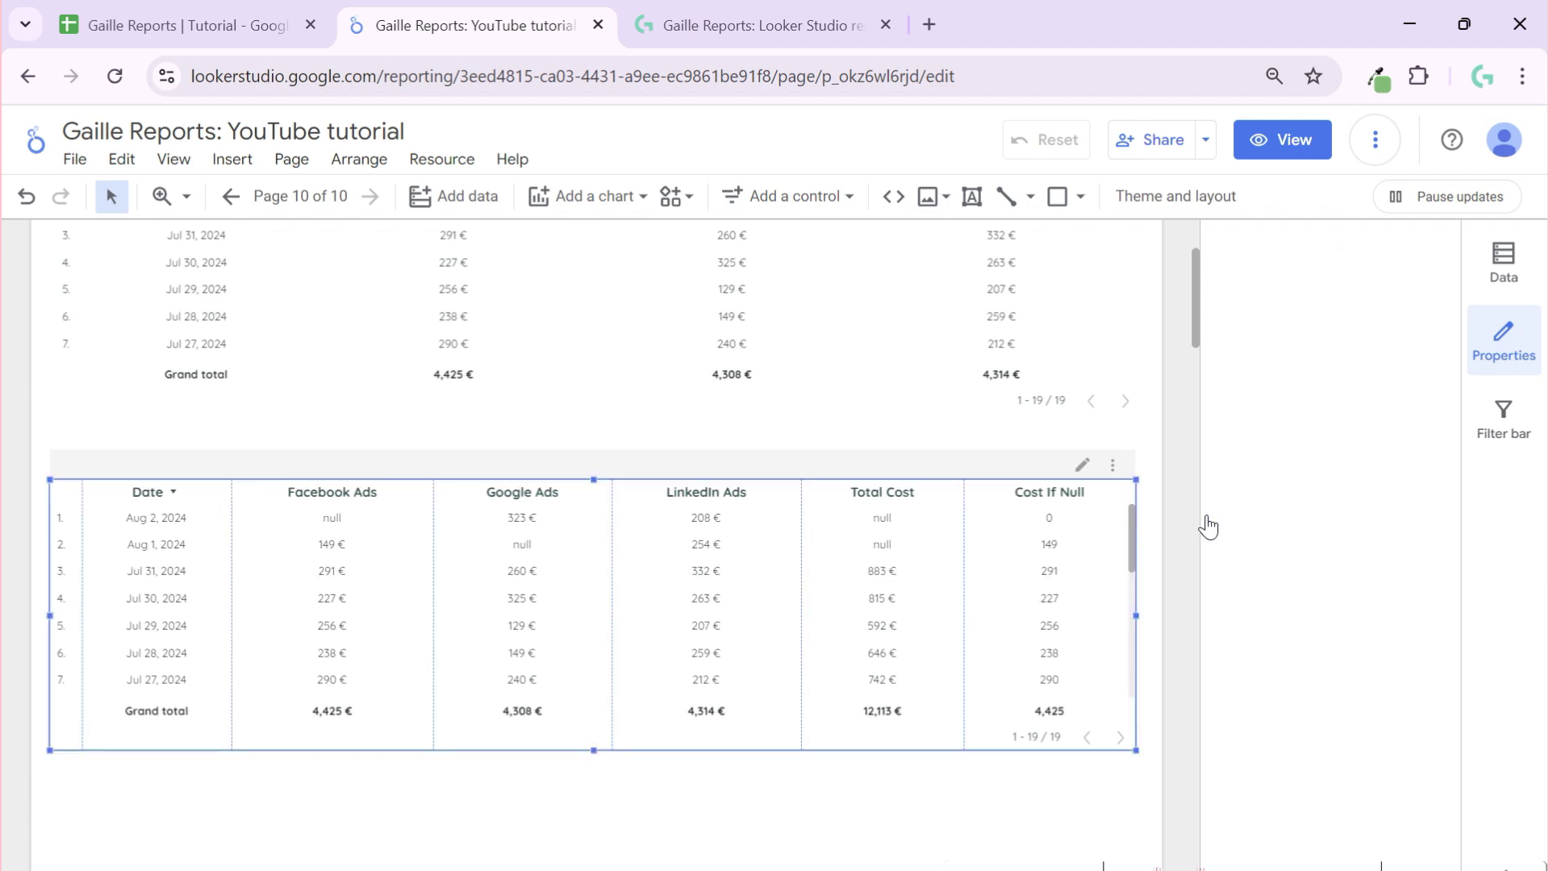
scroll(1232, 699, down, 5)
scroll(1231, 601, down, 1)
click(1220, 334)
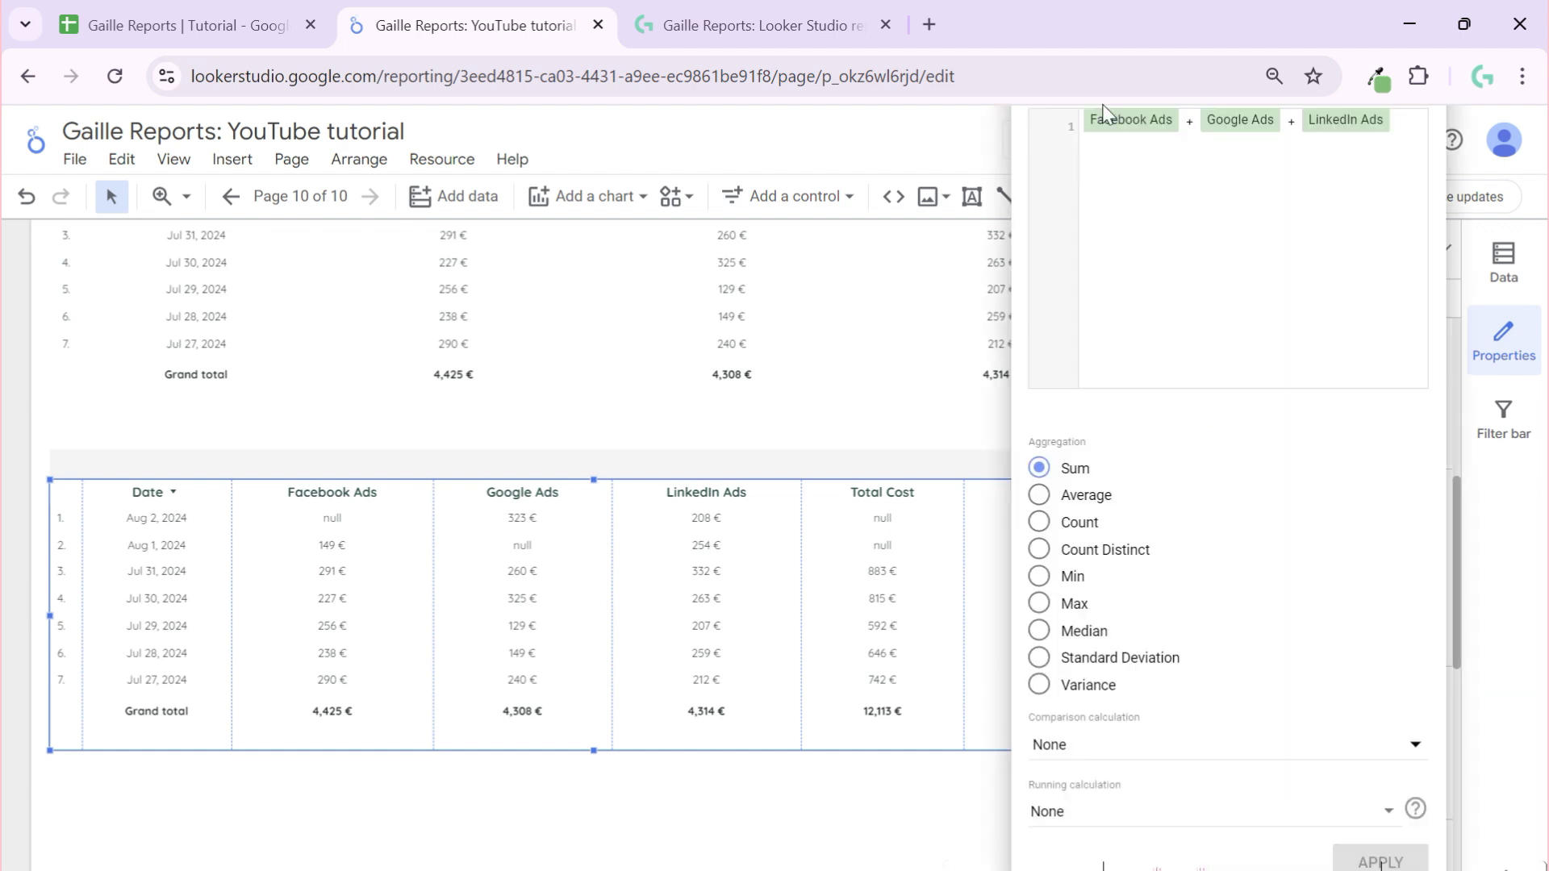
click(819, 631)
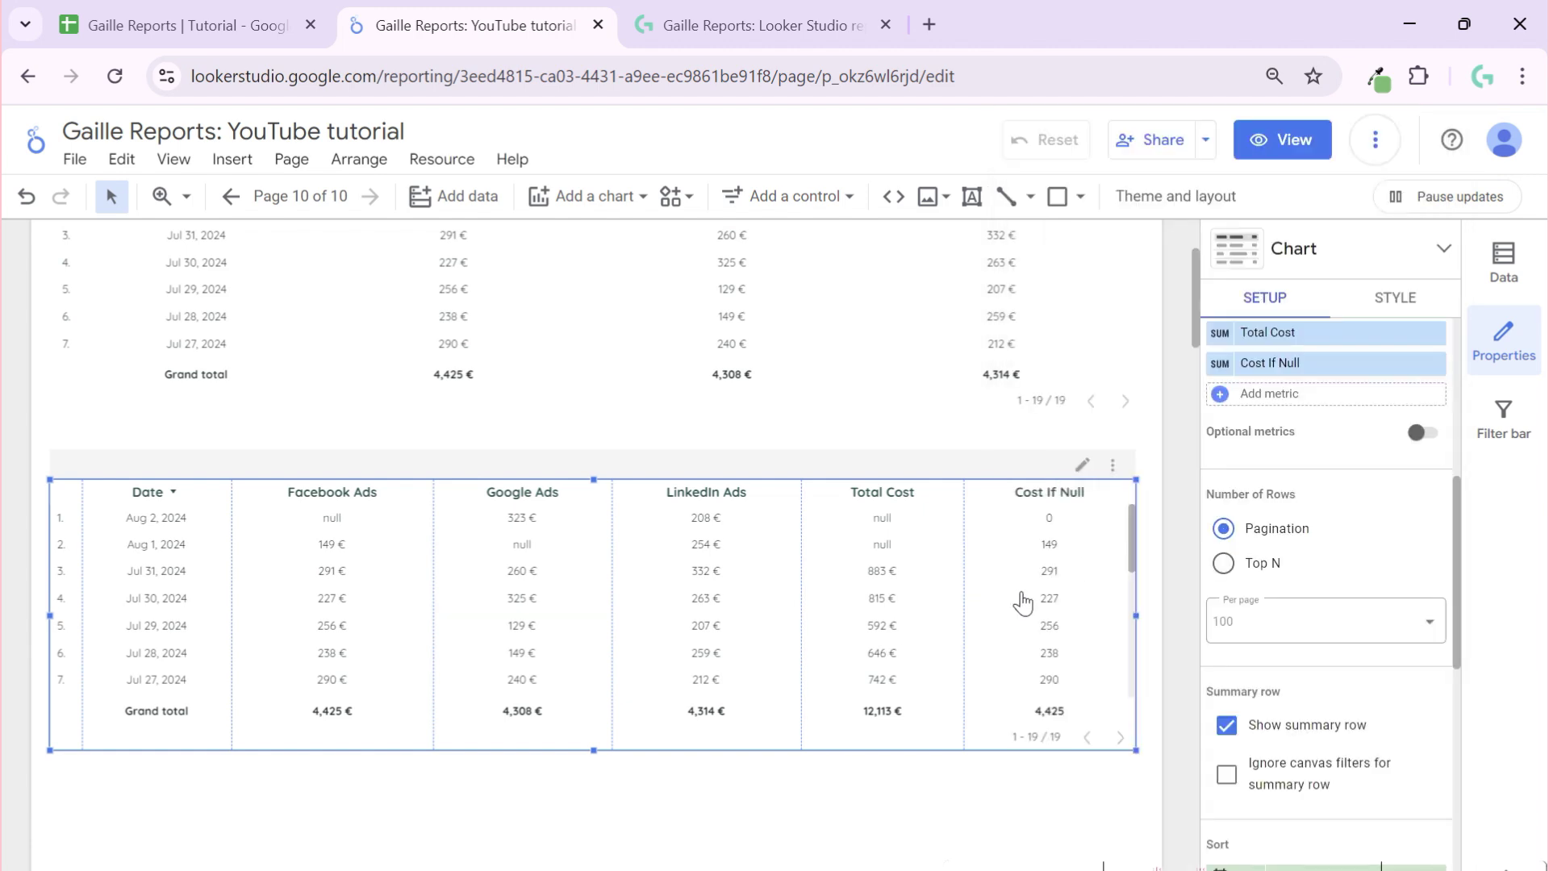
- Extend the Cost If Null formula with + IFNULL(Google Ads,0) on a second line
click(1220, 362)
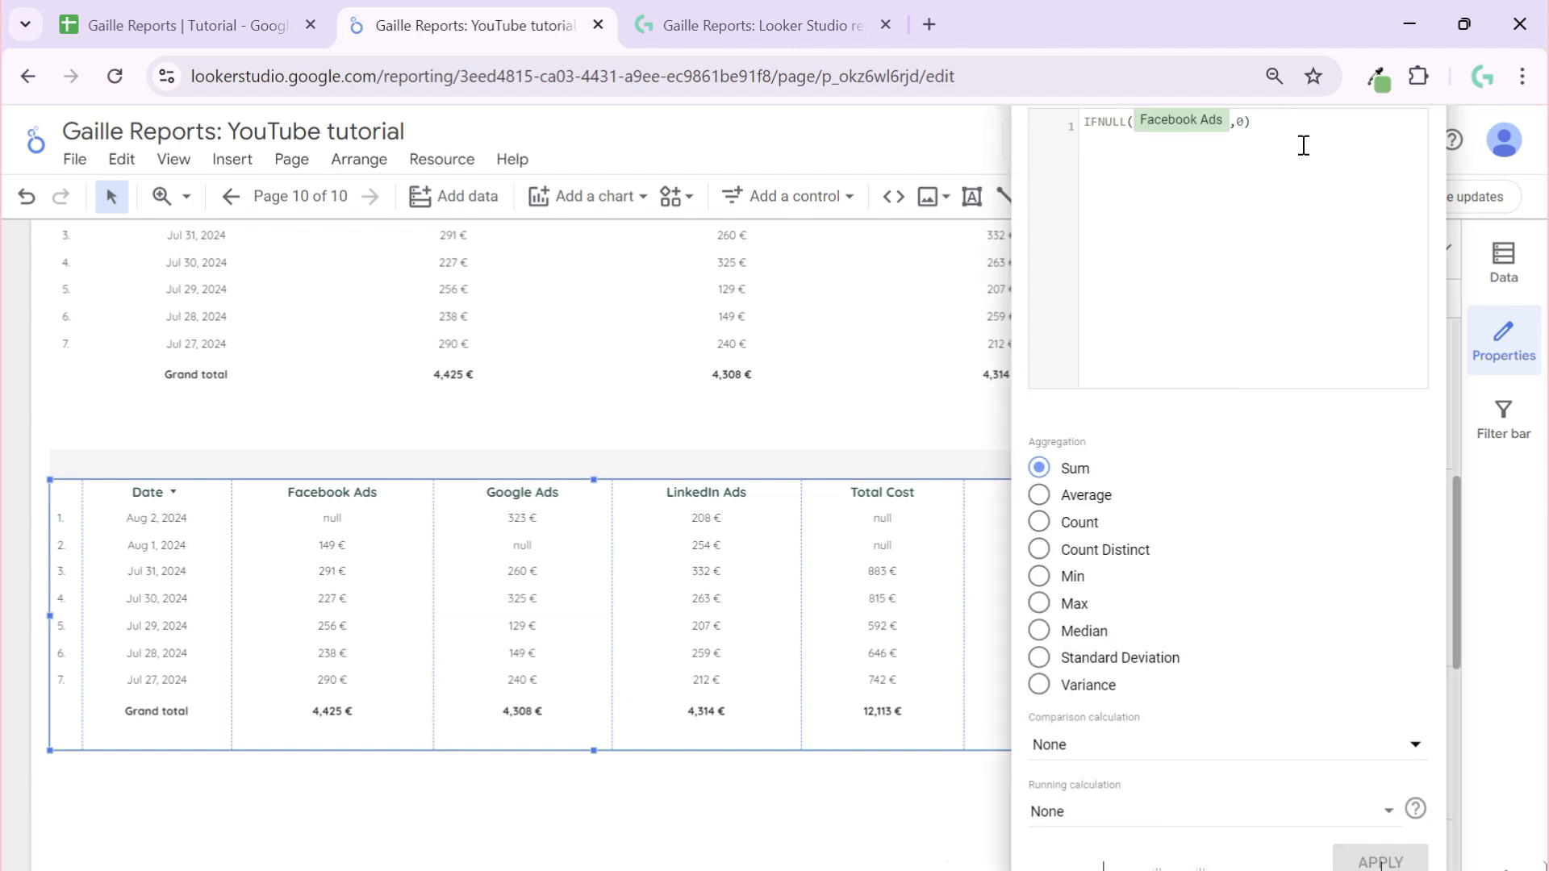
key(Return)
text(+ if)
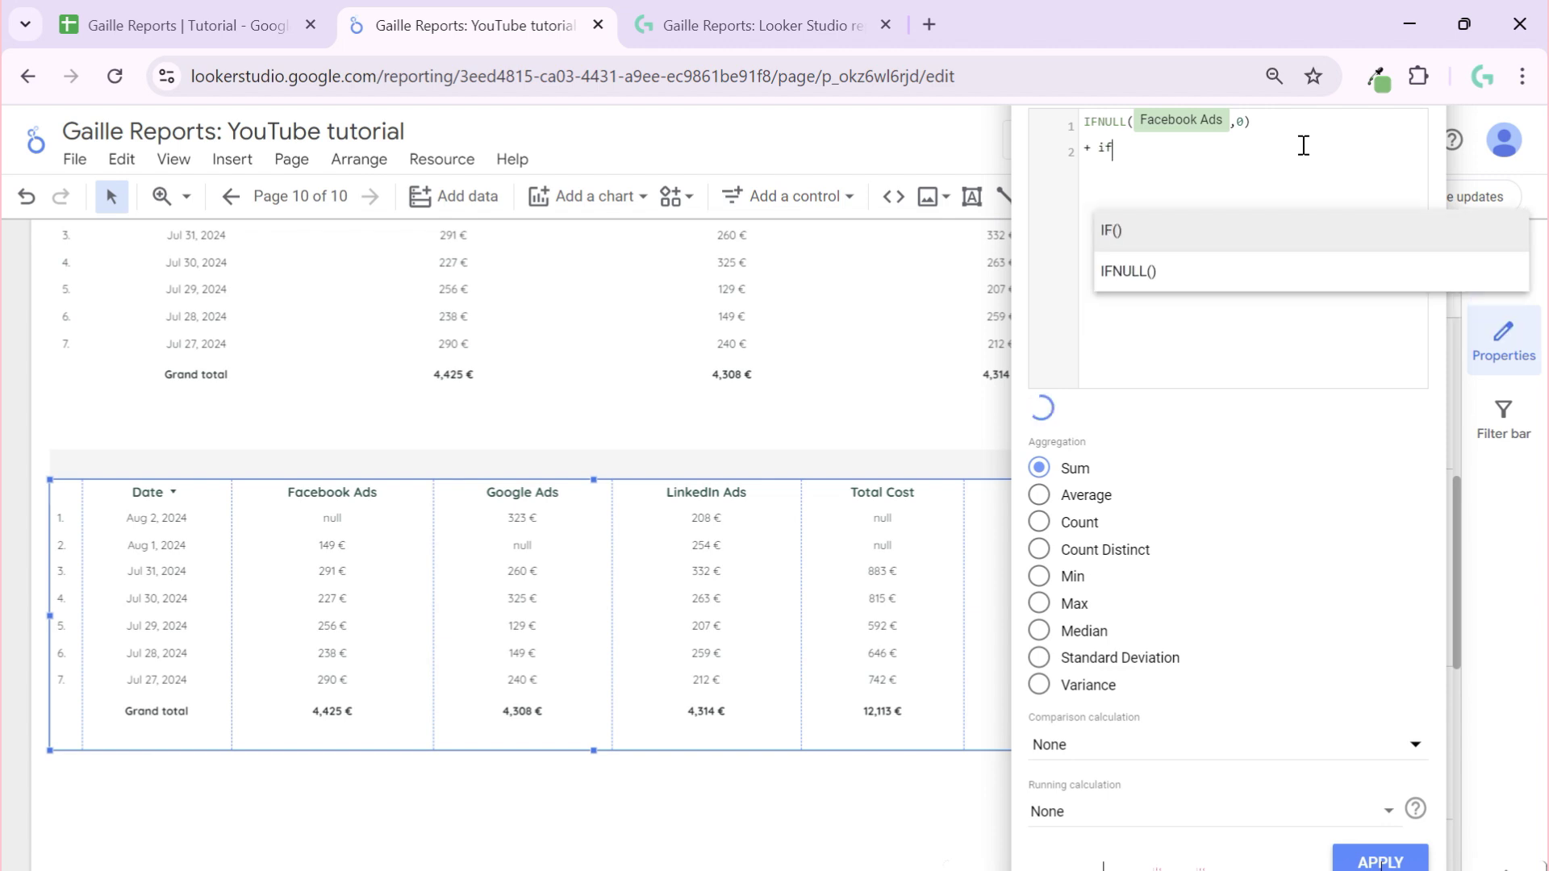
click(1168, 275)
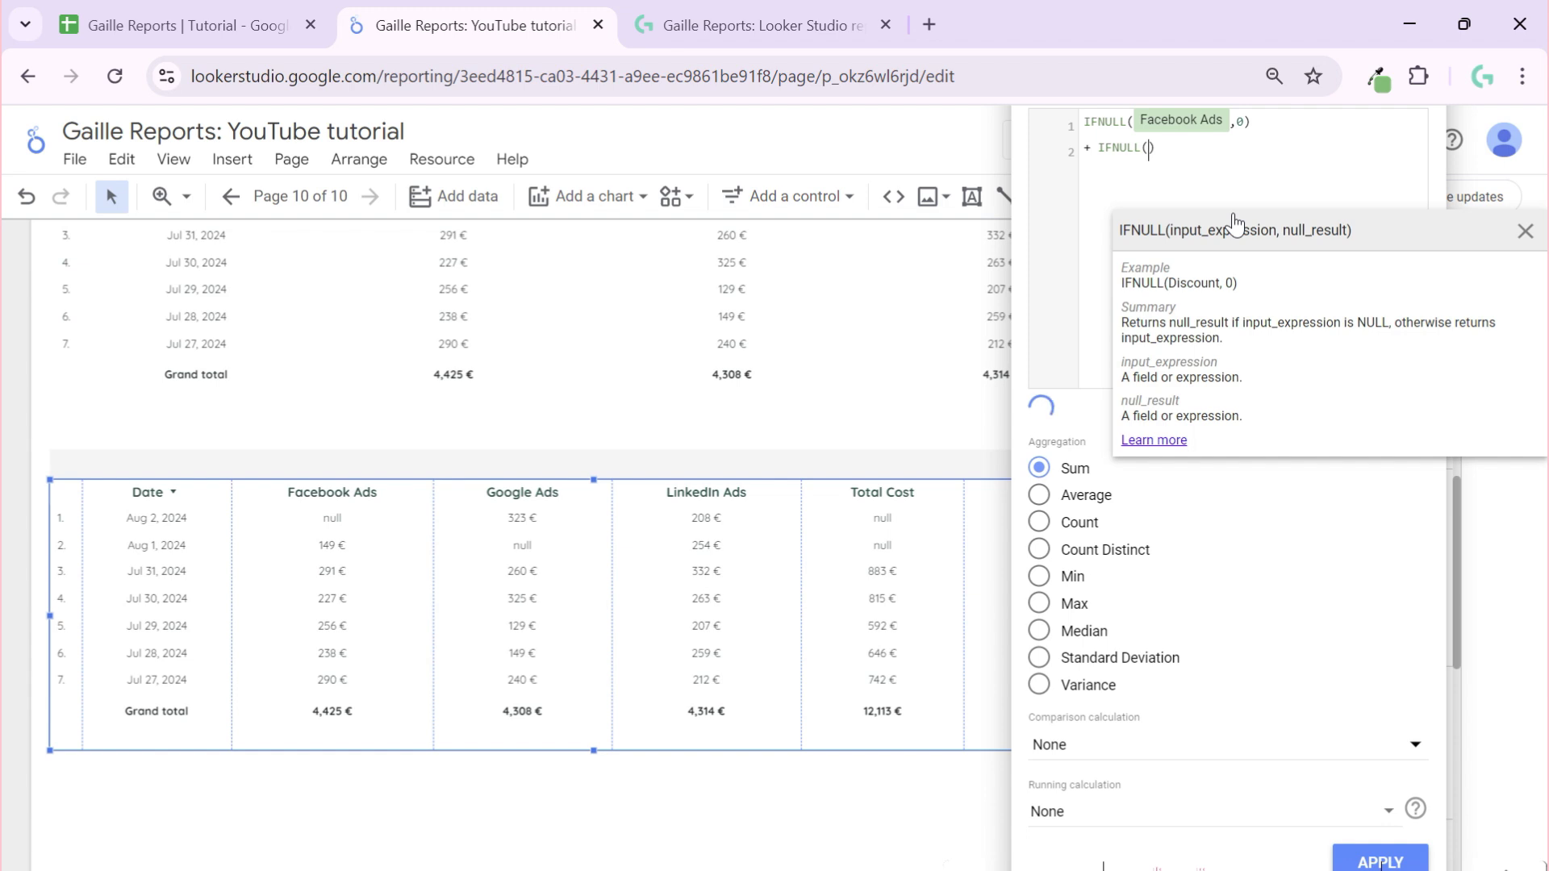
text(go)
click(1144, 267)
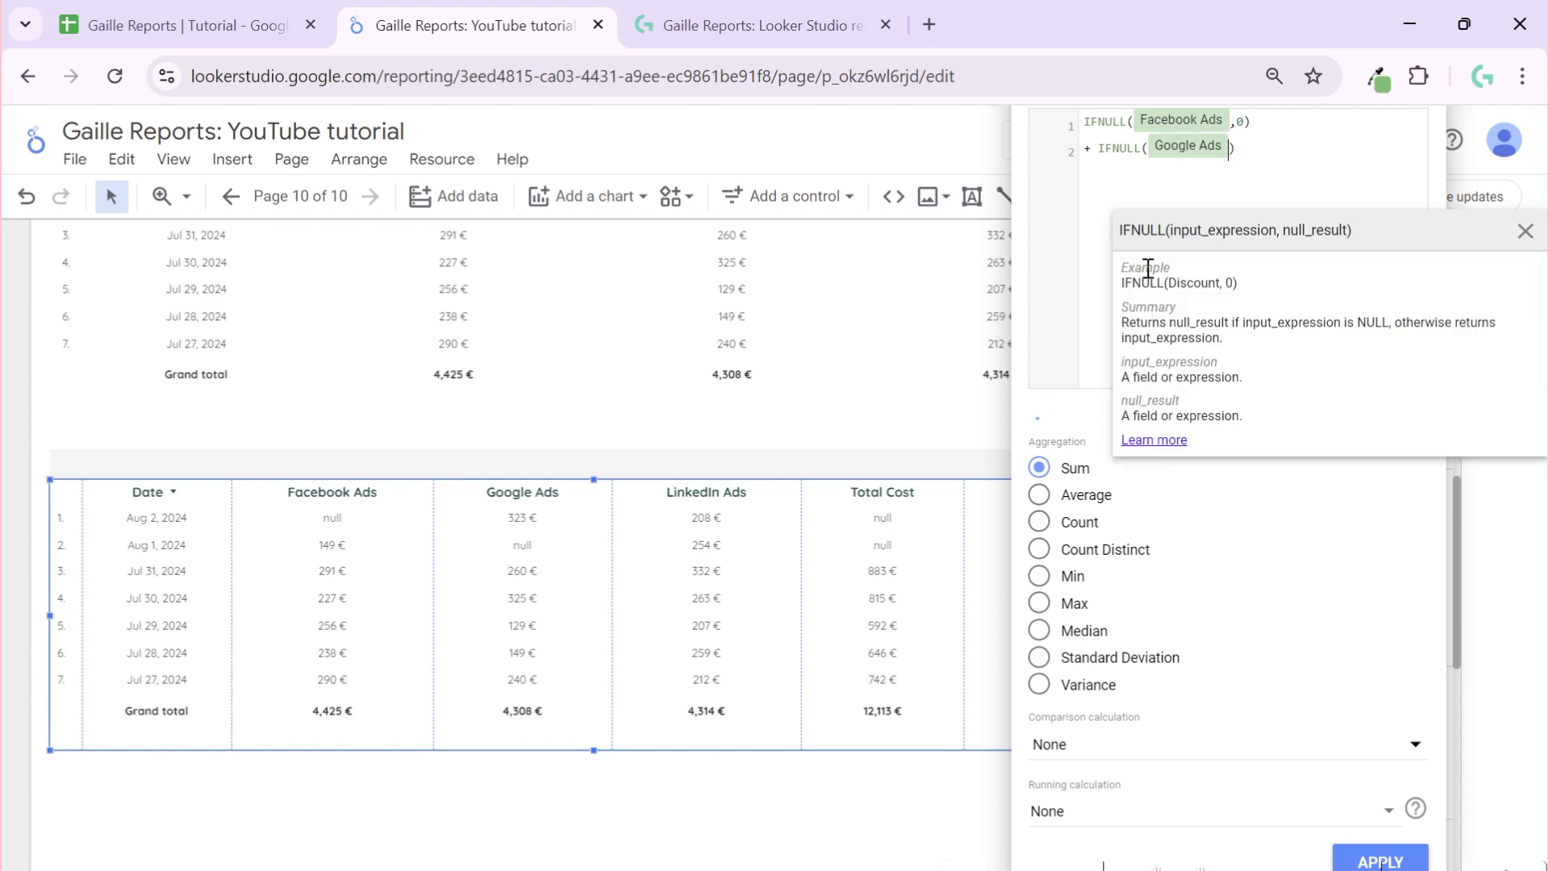
click(1303, 121)
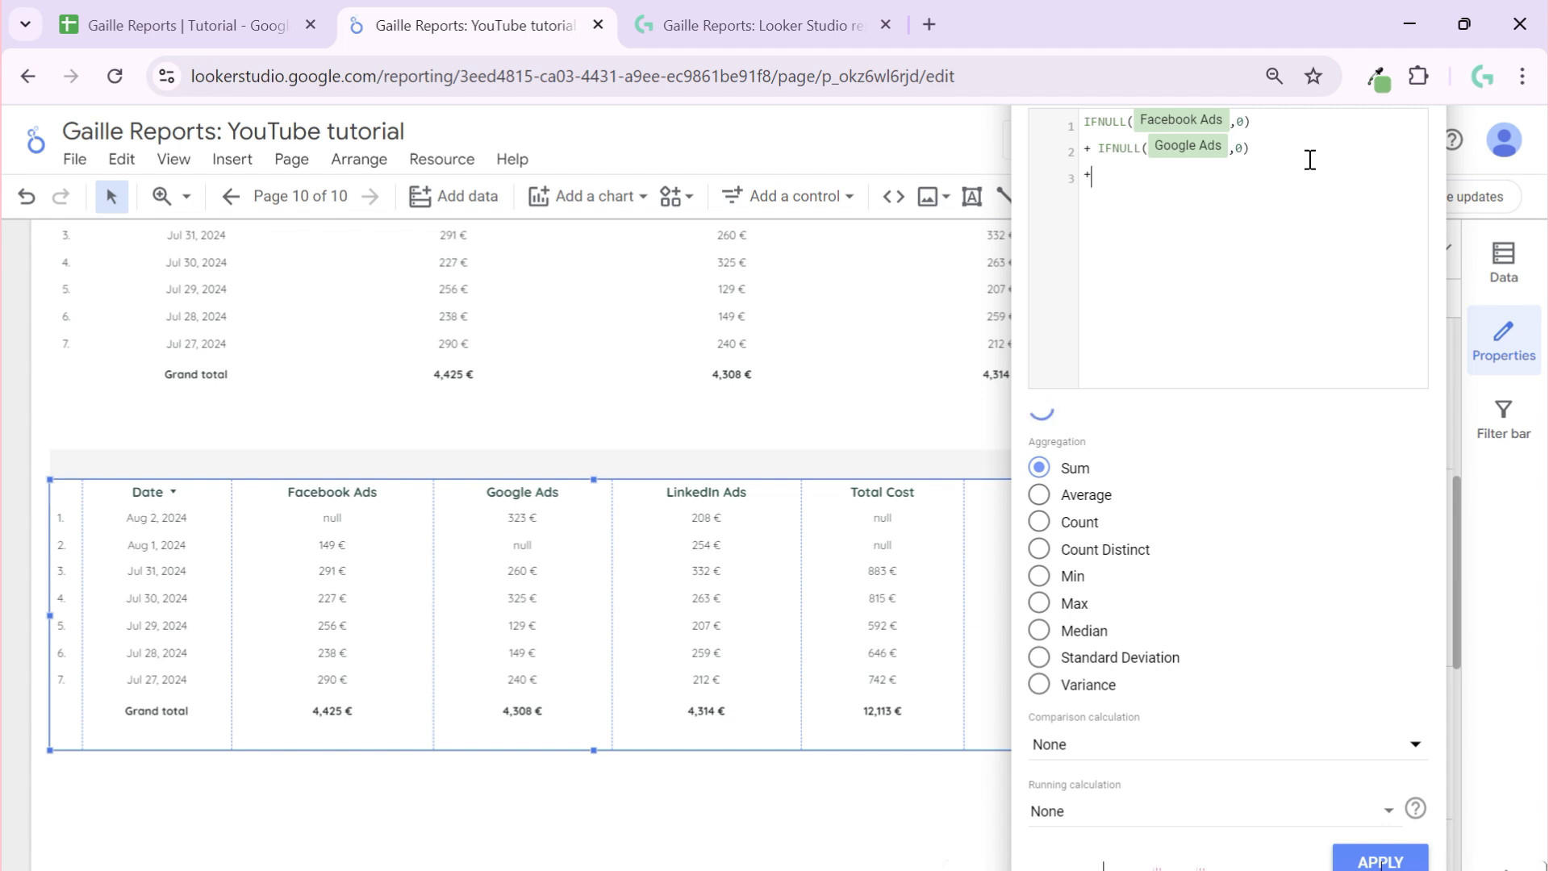
- Add + IFNULL(LinkedIn Ads,0) as the third line of the Cost If Null formula and apply it
text(ifn)
click(1232, 277)
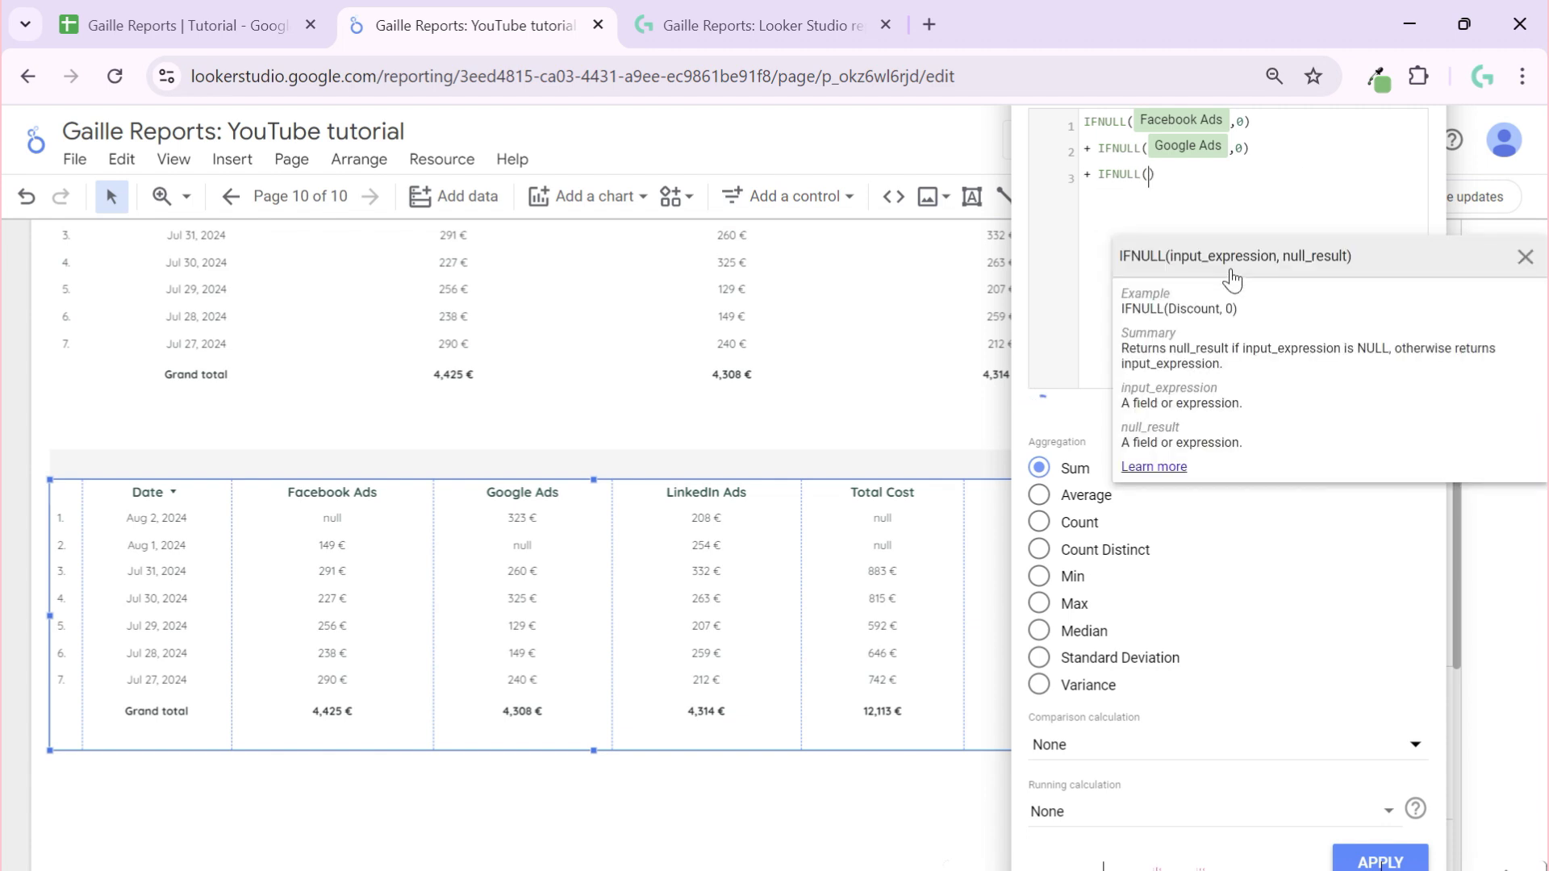
text(lin)
click(1238, 297)
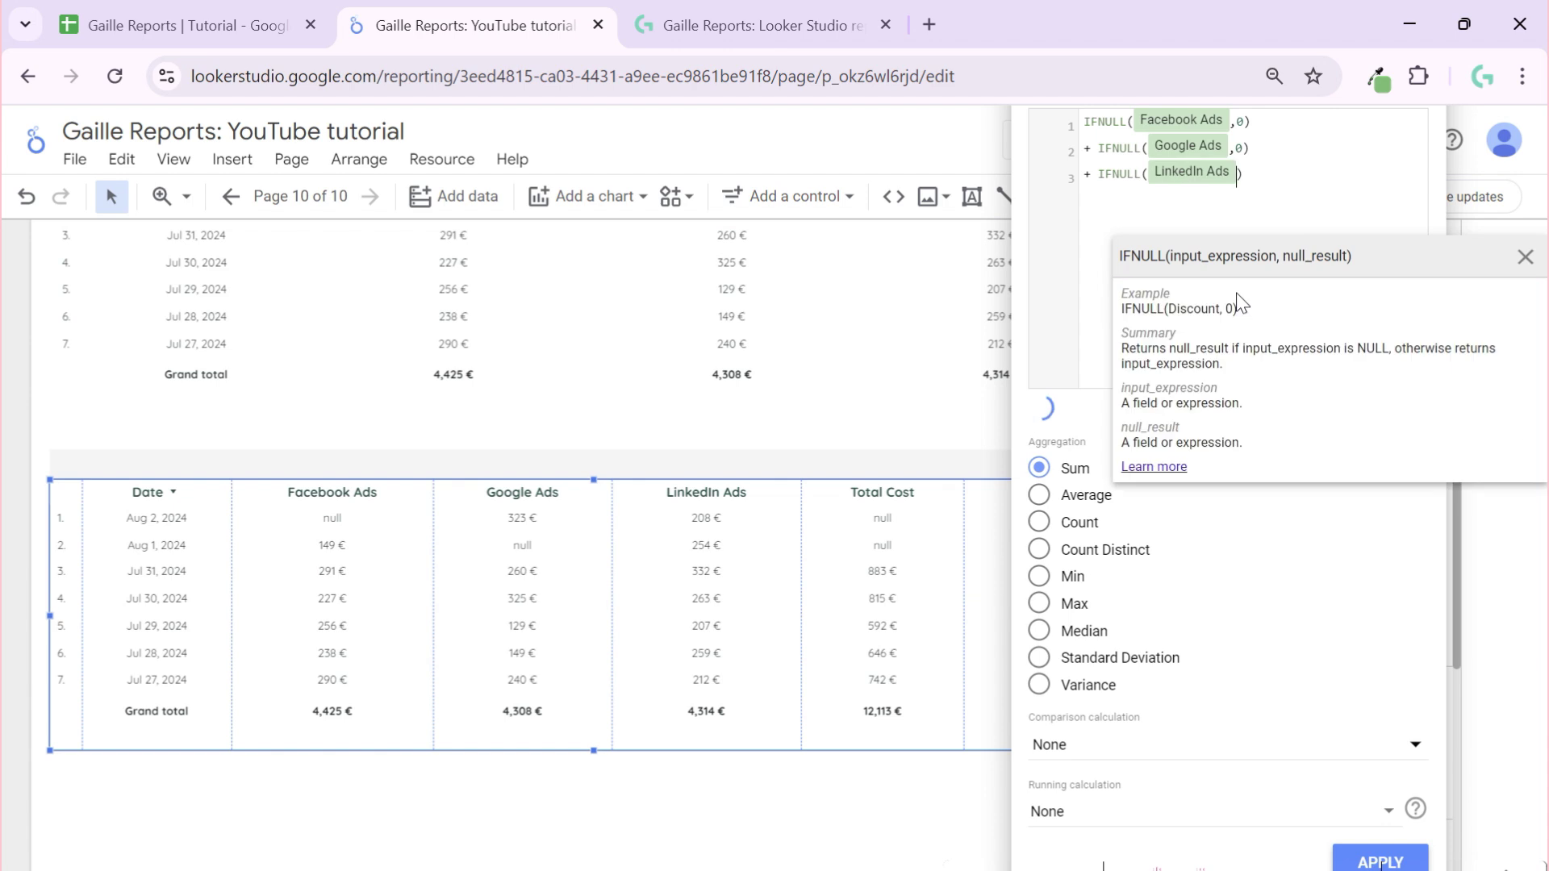
text(,0)
click(1344, 156)
click(1374, 862)
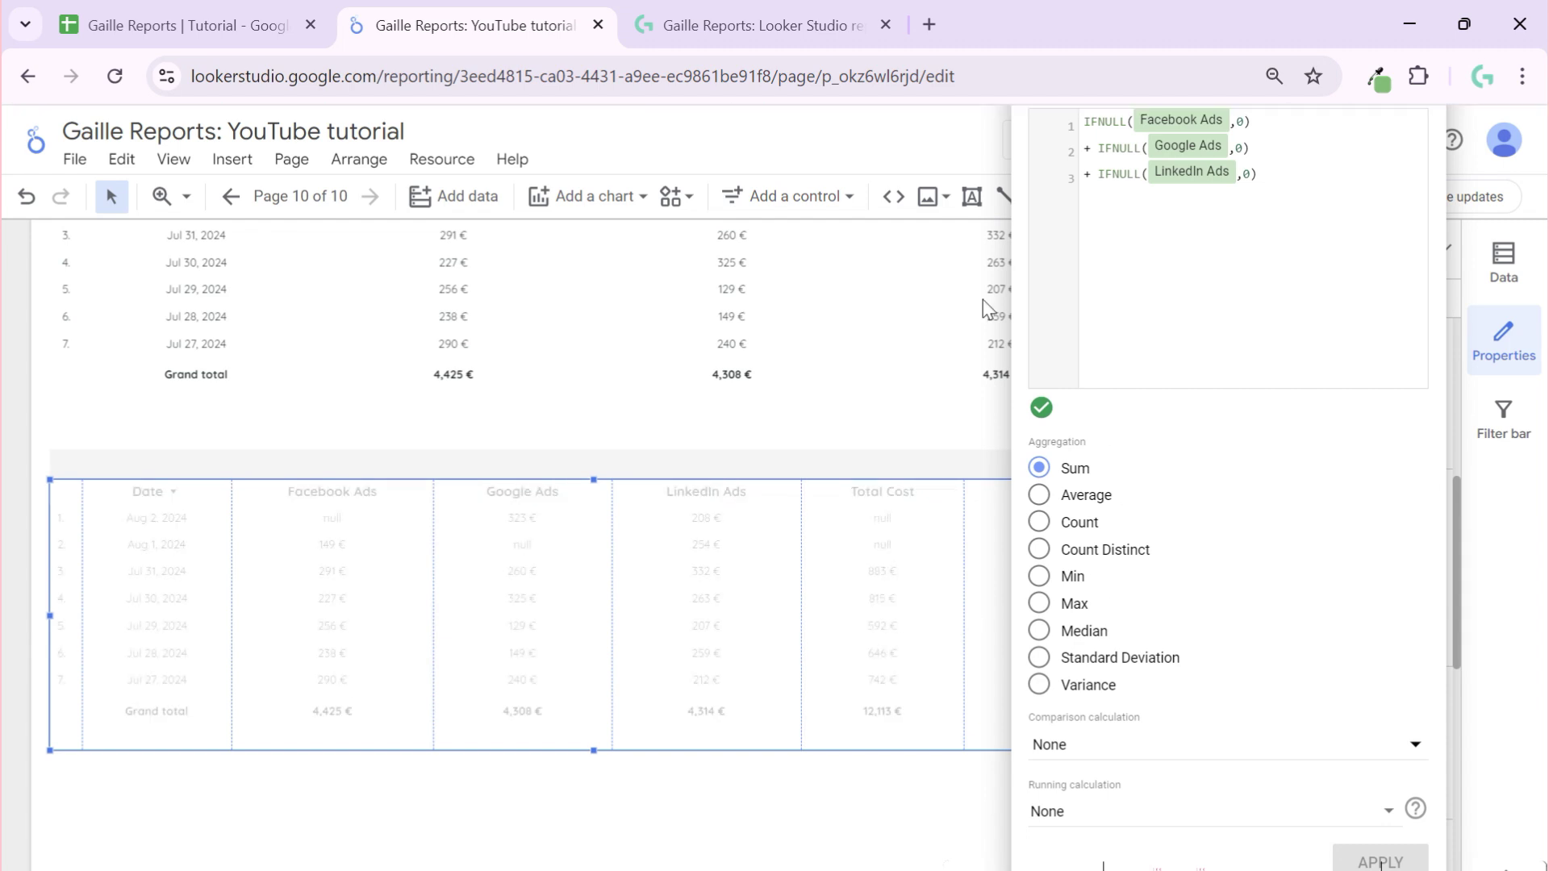
- Wrap the whole Cost If Null formula in SUM( ) and apply the change
click(1089, 127)
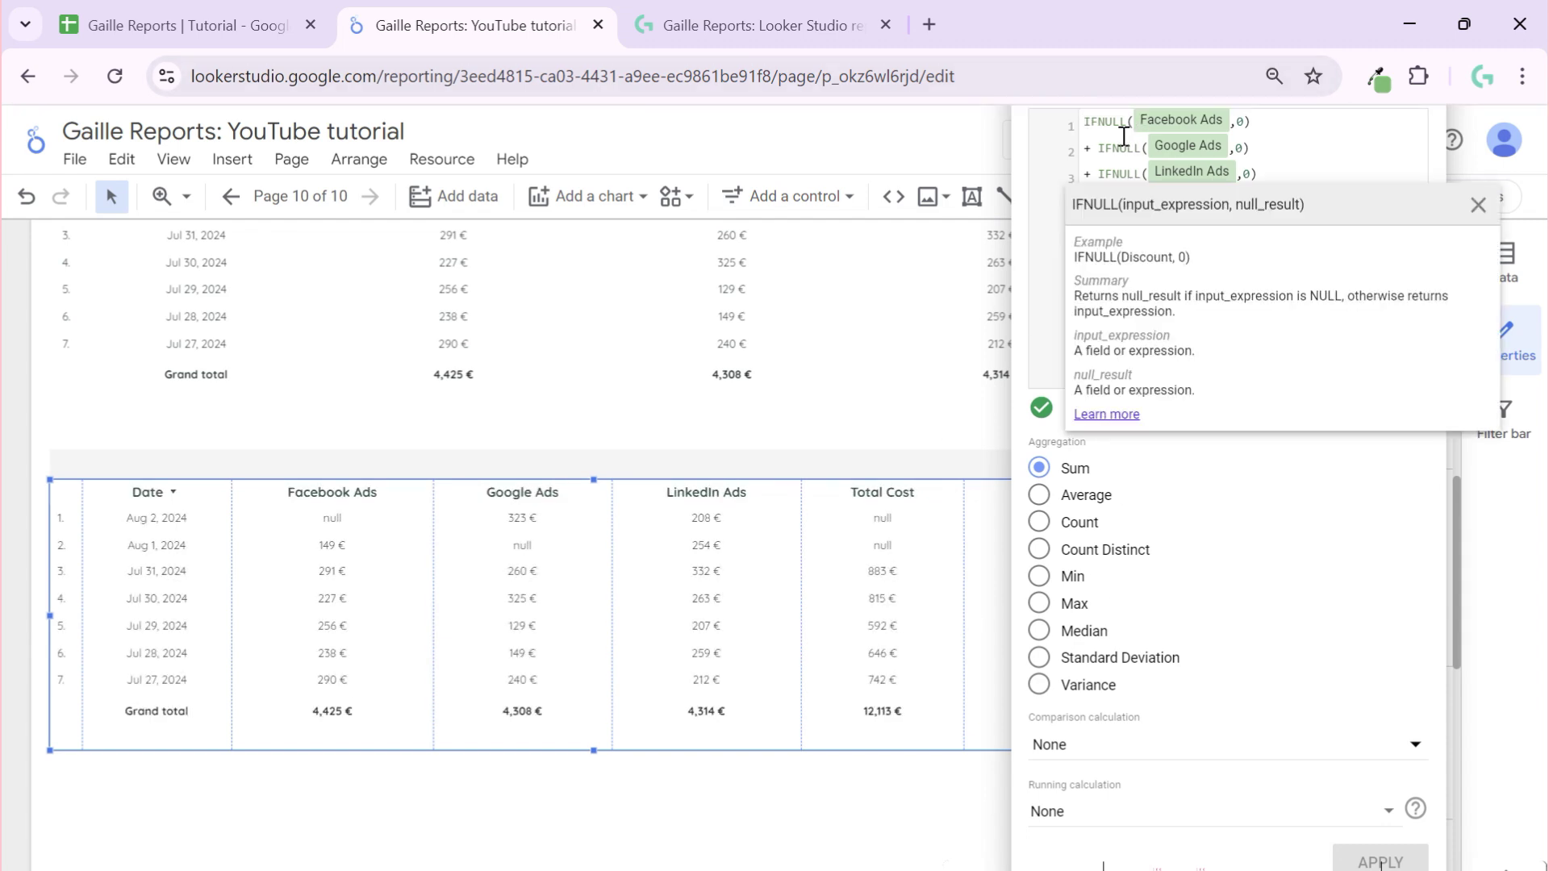
text(SUM()
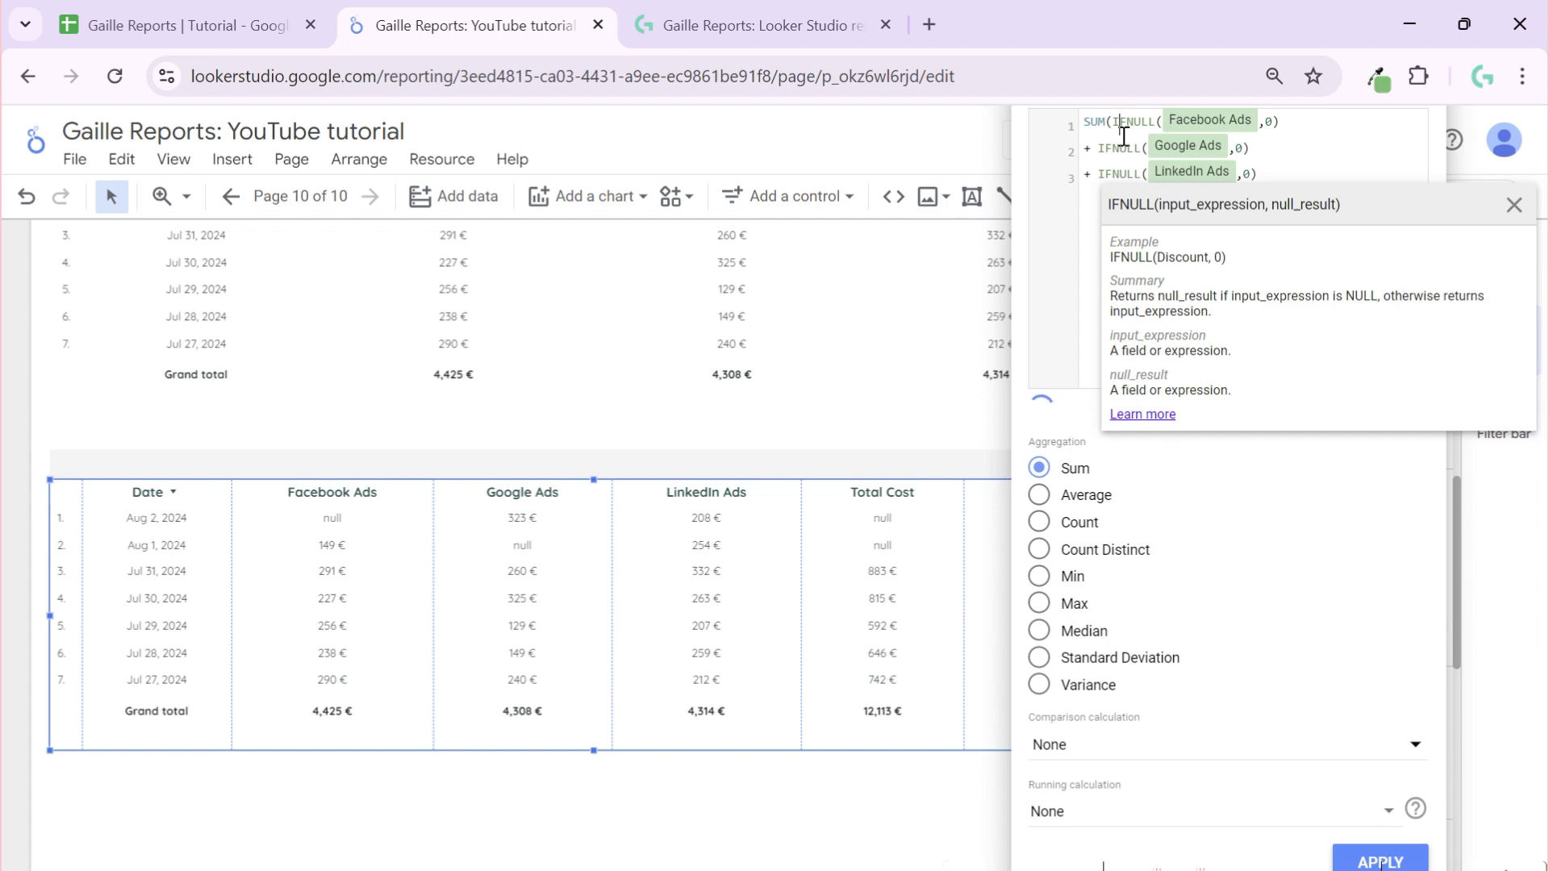
click(1281, 174)
text())
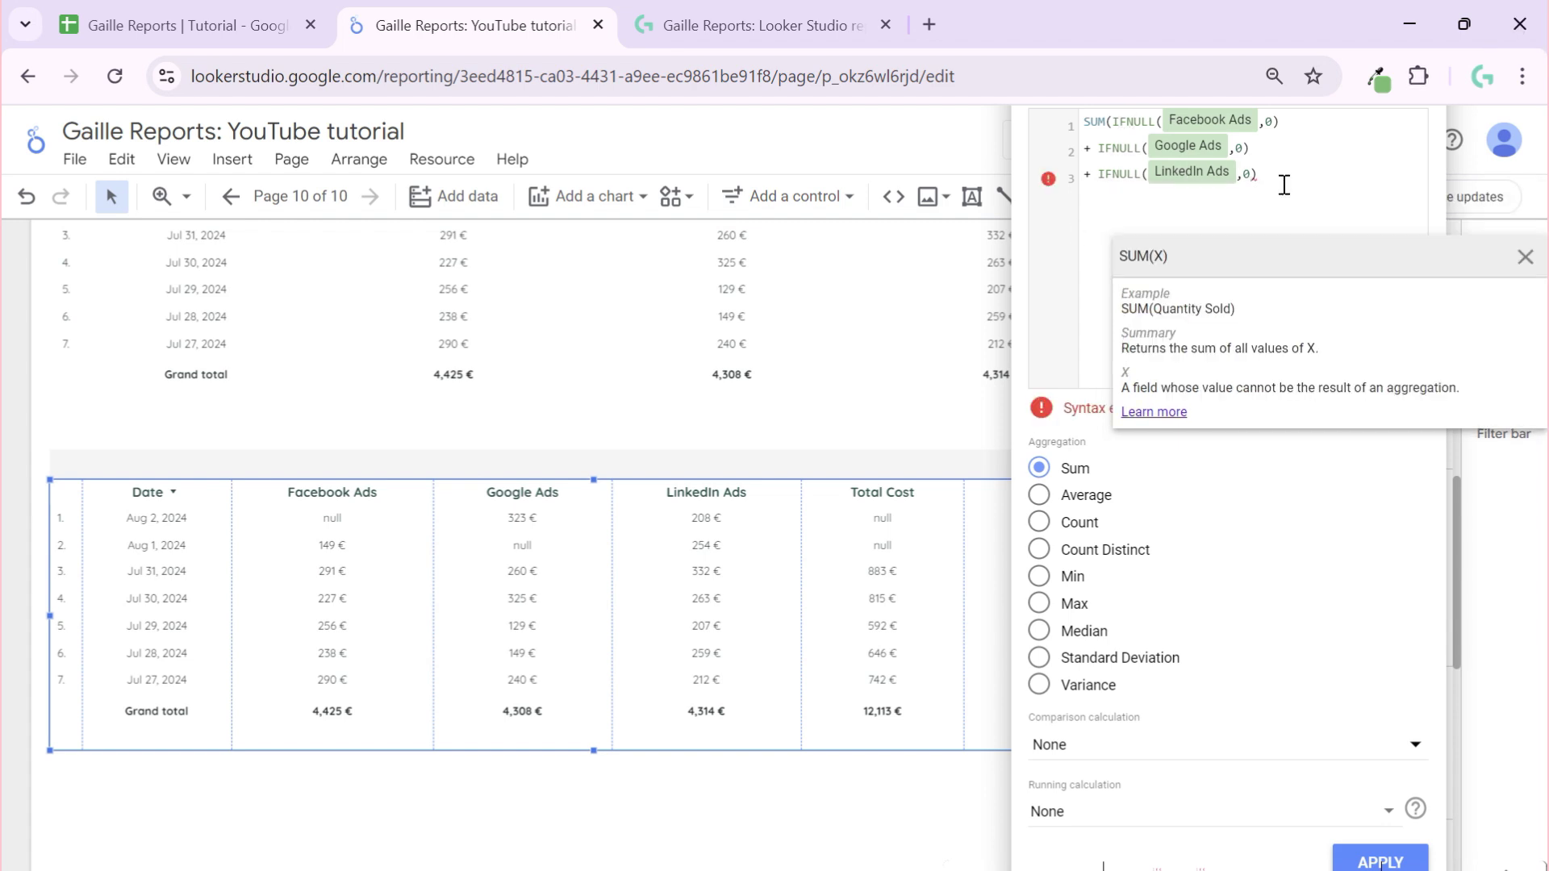
click(1372, 857)
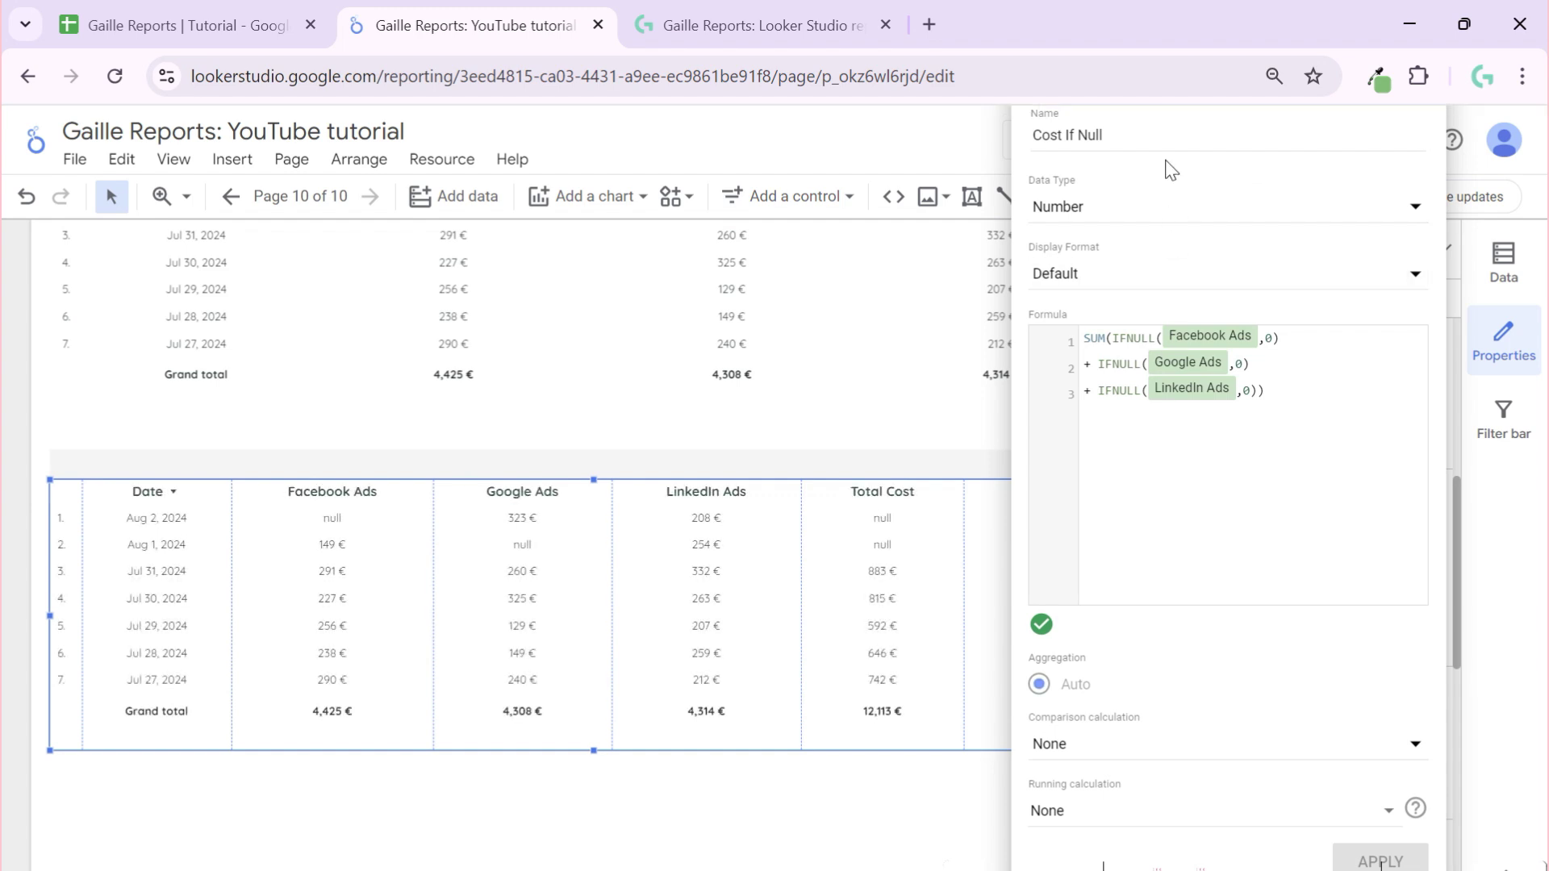
- Set the Cost If Null data type to the euro (€) currency and apply it
click(1113, 205)
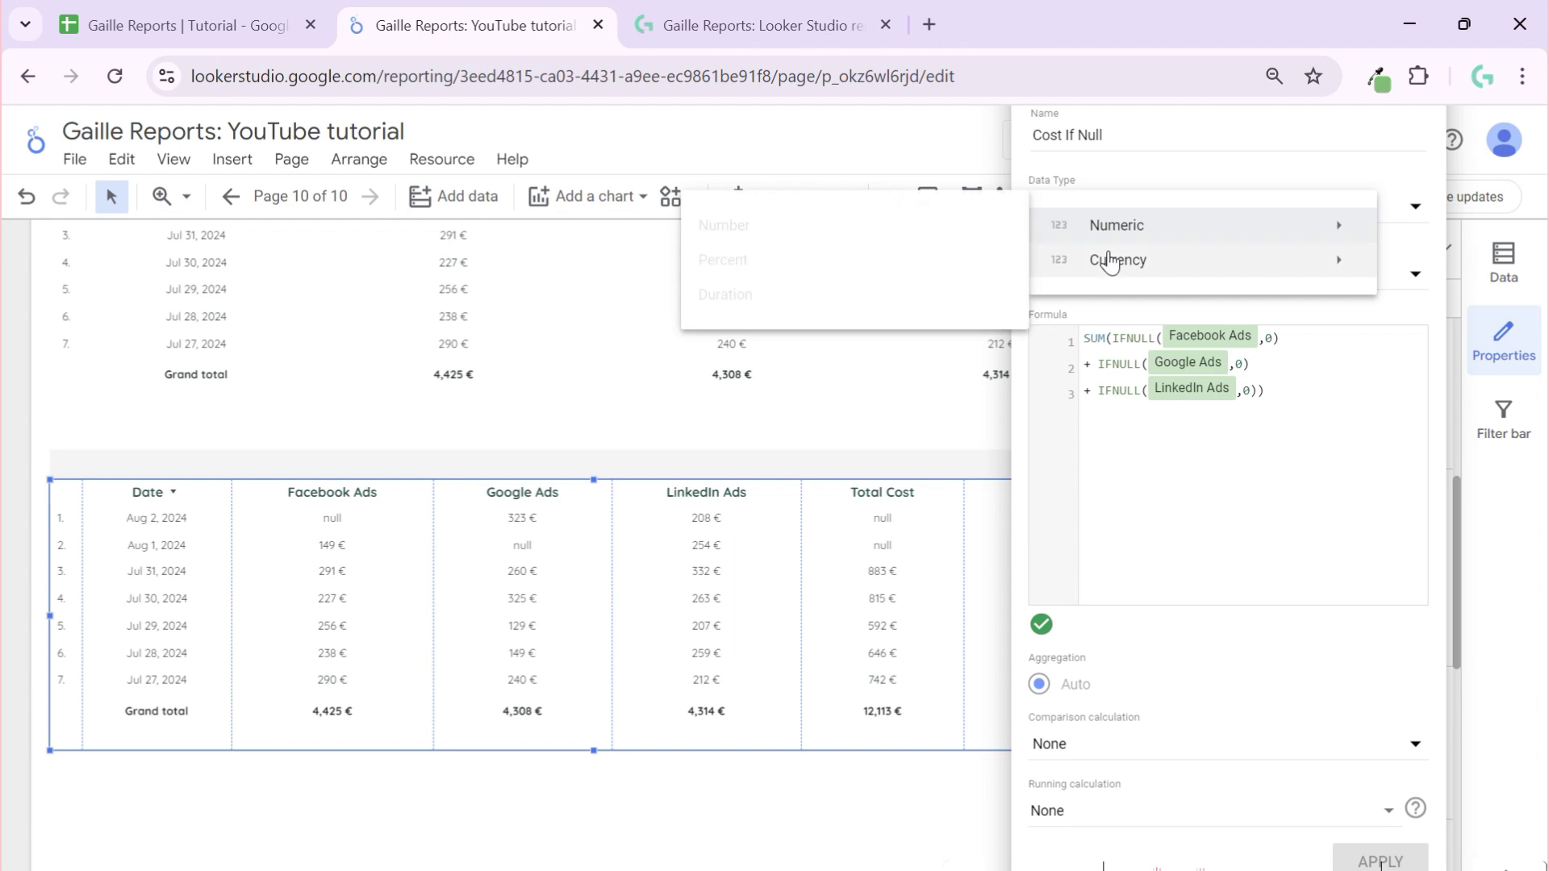
mouse_move(1111, 262)
scroll(957, 404, down, 5)
scroll(817, 464, down, 1)
click(815, 473)
click(1390, 849)
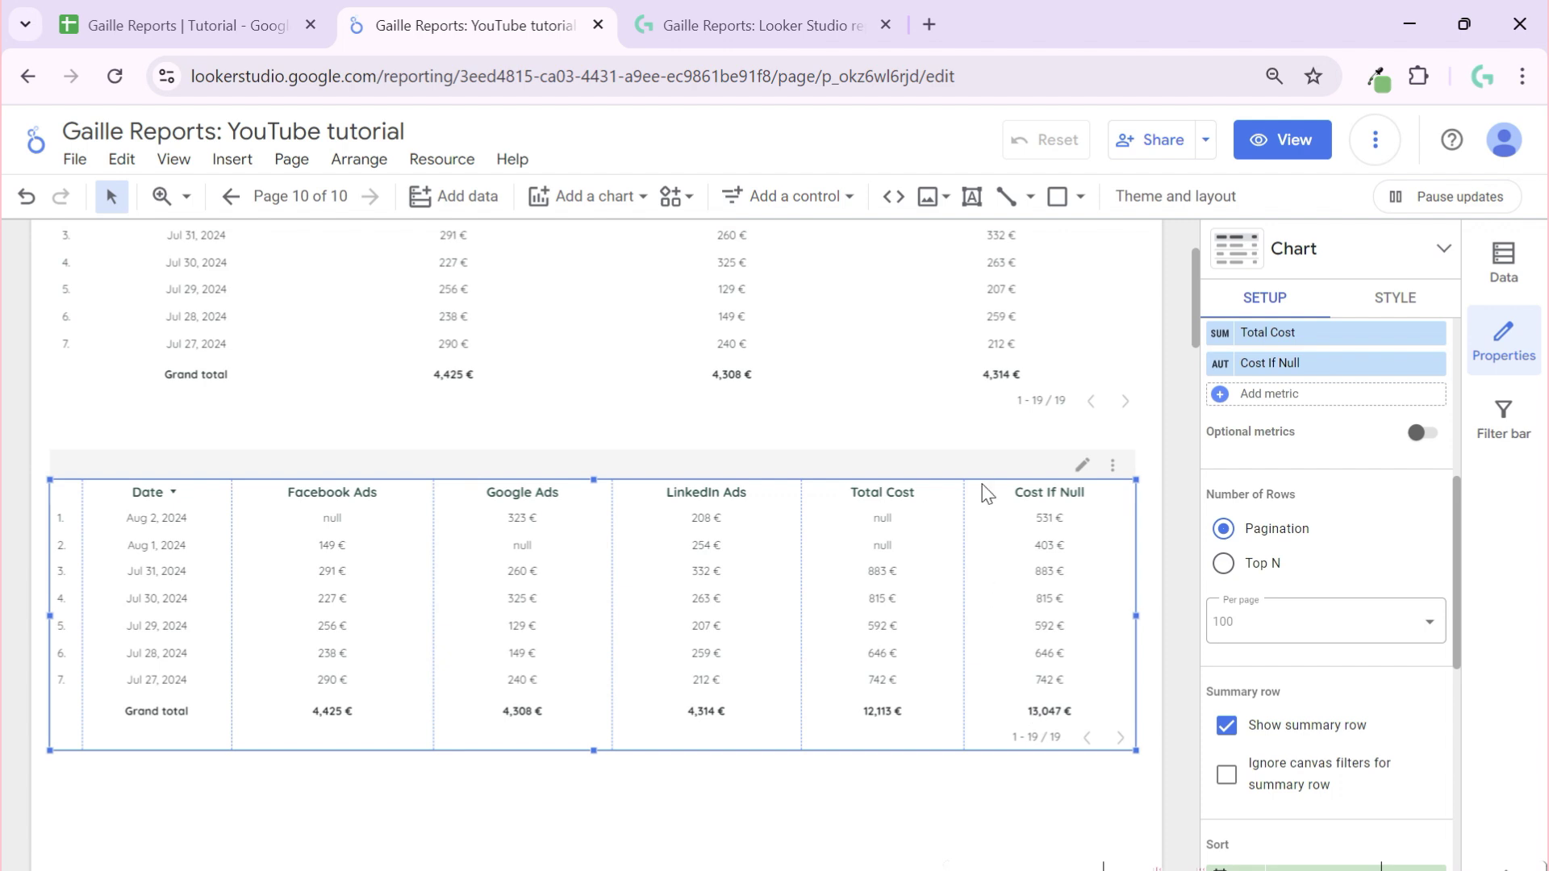
- Switch to the Tutorial spreadsheet in Google Sheets, add 1 row at the bottom and select its Total Cost cell, F21
click(274, 6)
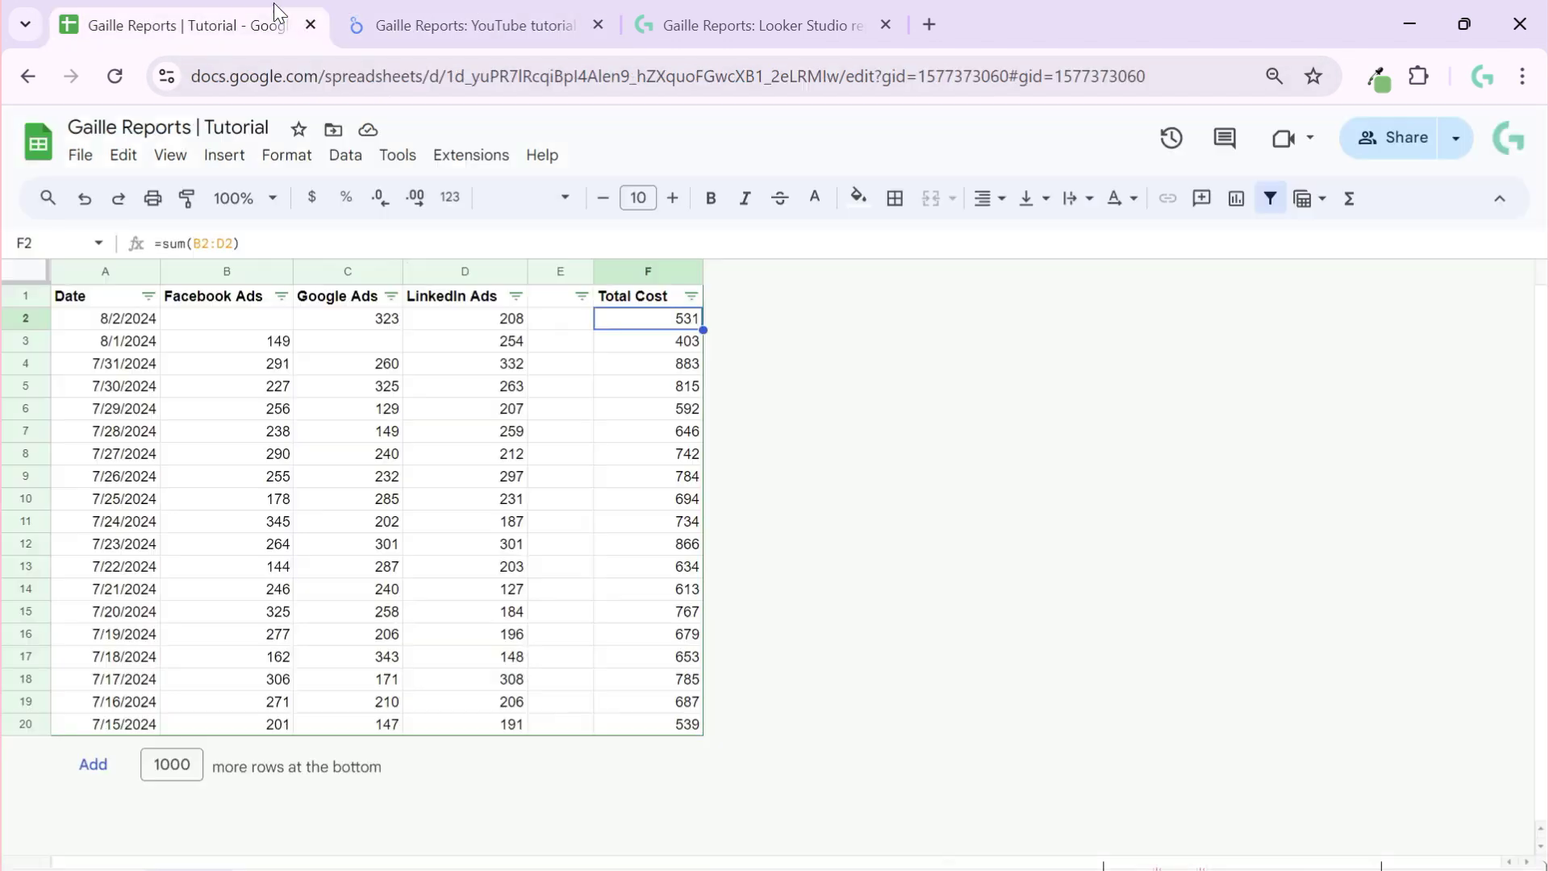
click(658, 339)
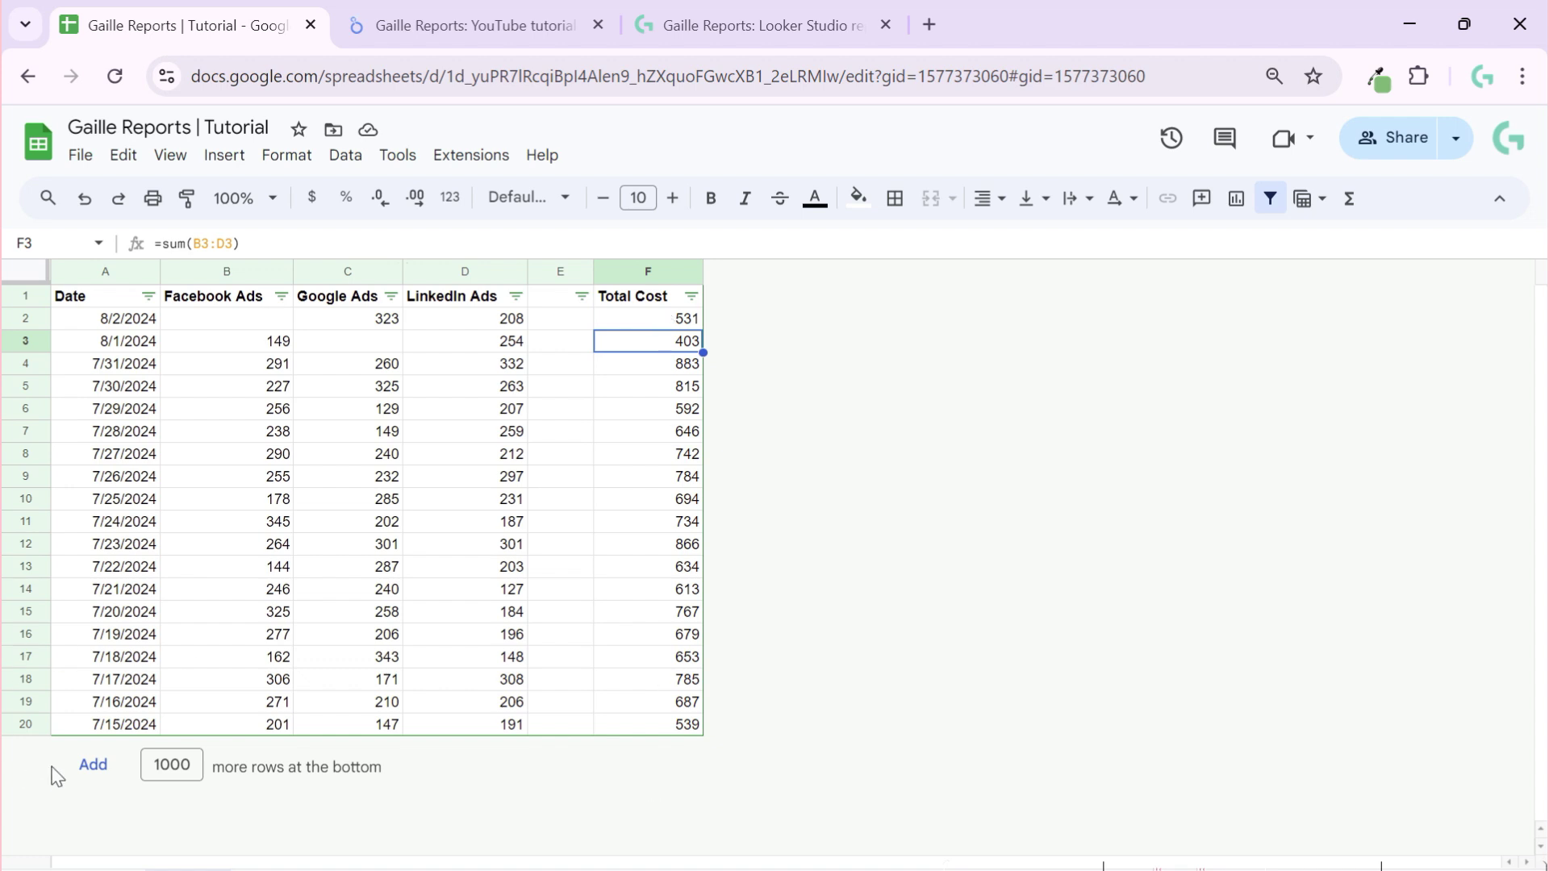
click(180, 765)
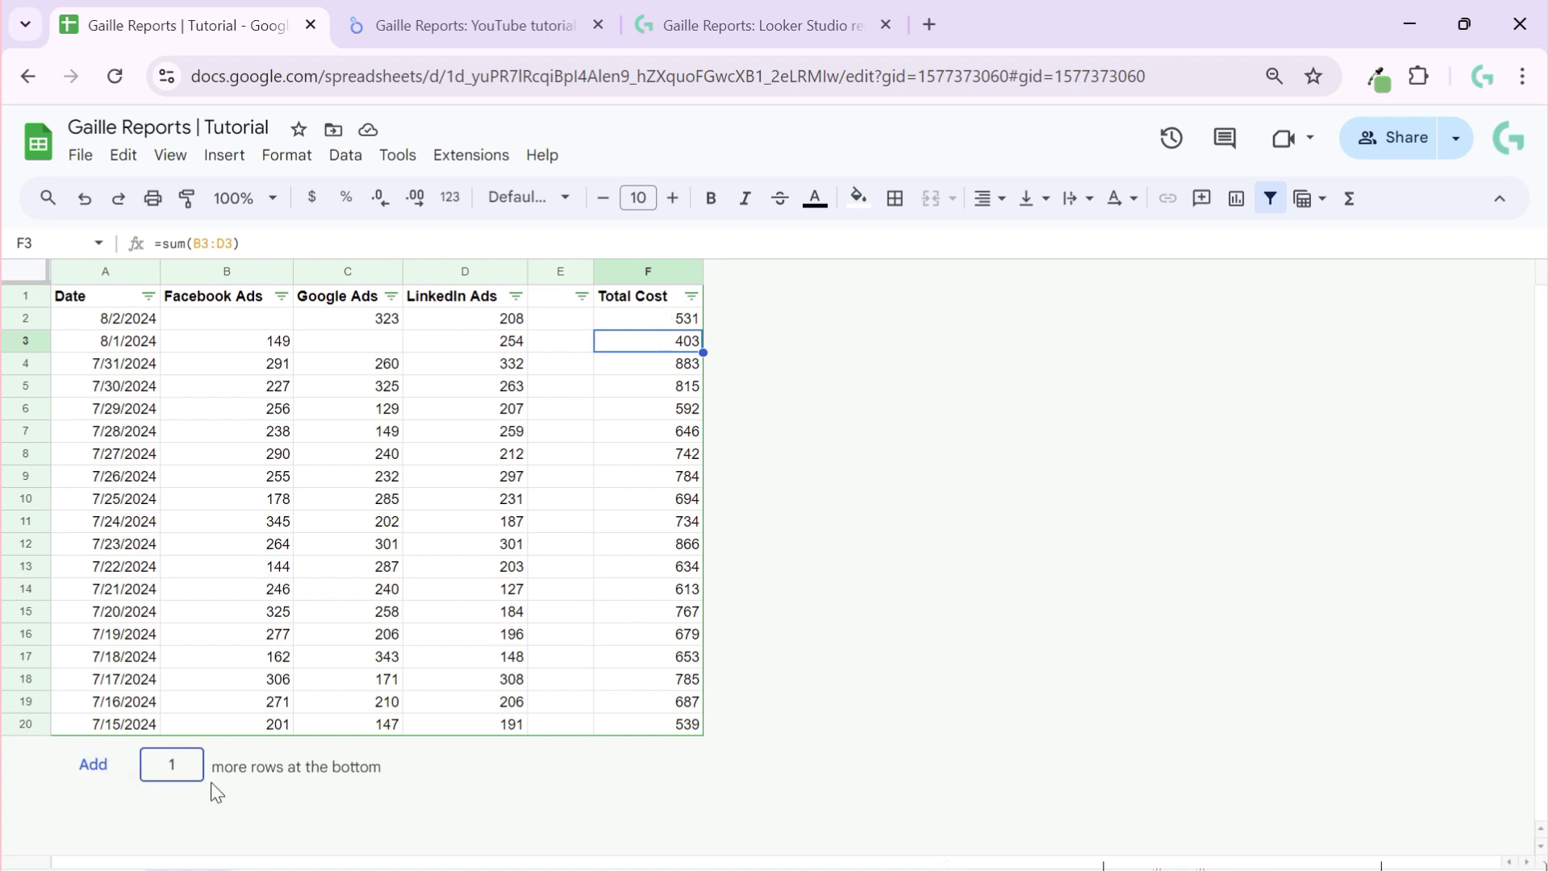
key(Return)
click(599, 744)
text(sum()
key(BackSpace)
key(BackSpace)
key(BackSpace)
key(BackSpace)
- Enter a SUM formula over F2:F20 in cell F21 to total the Total Cost column
text(=sum()
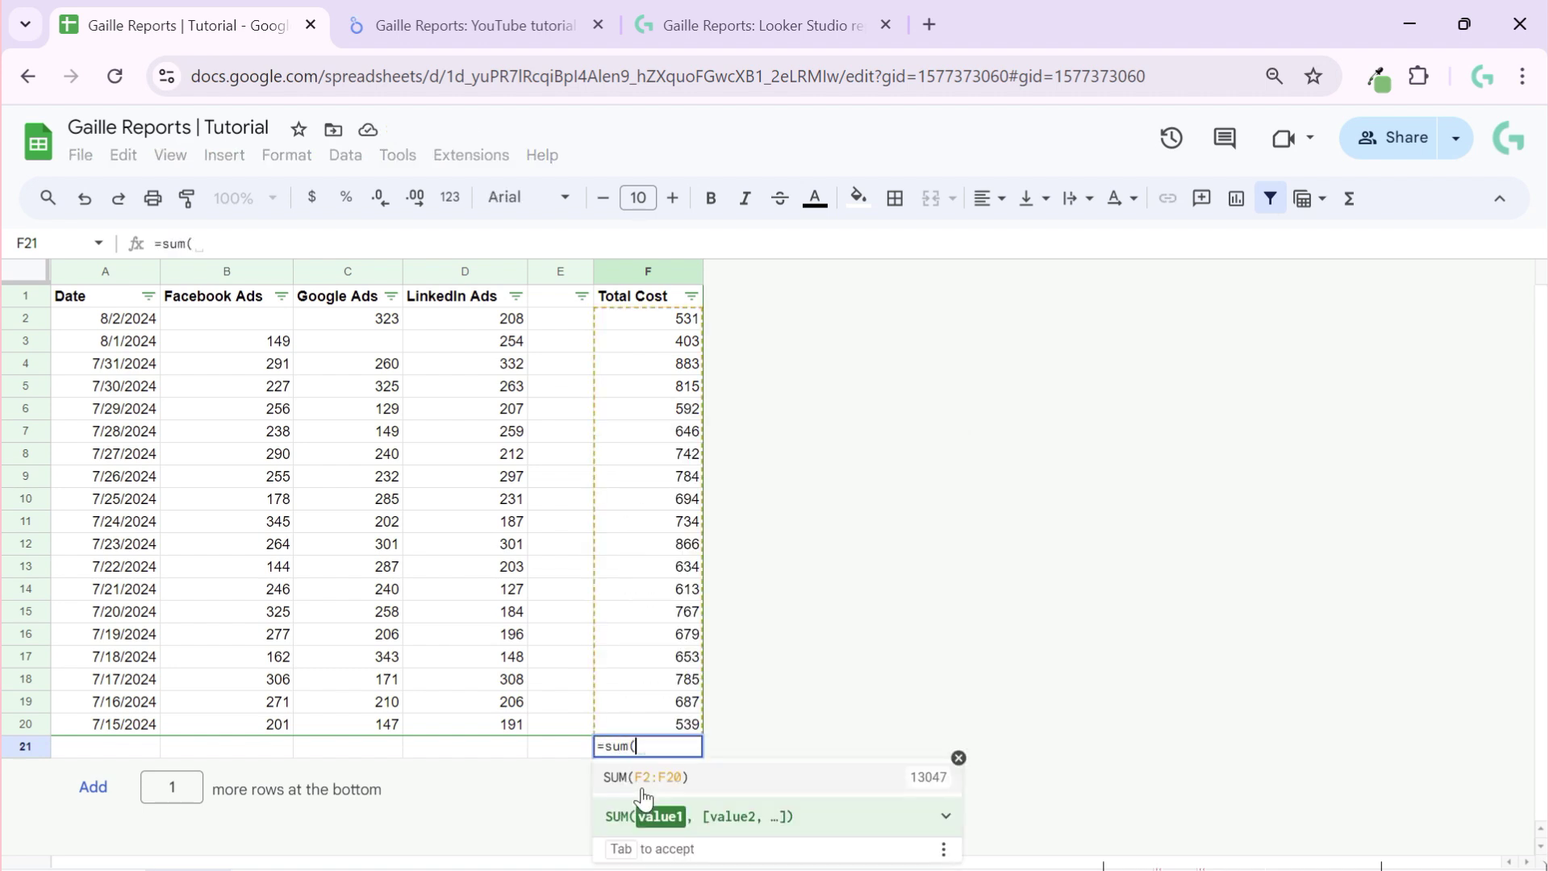
key(Up)
key(shift+Up)
key(ctrl+shift+Up)
key(shift+Down)
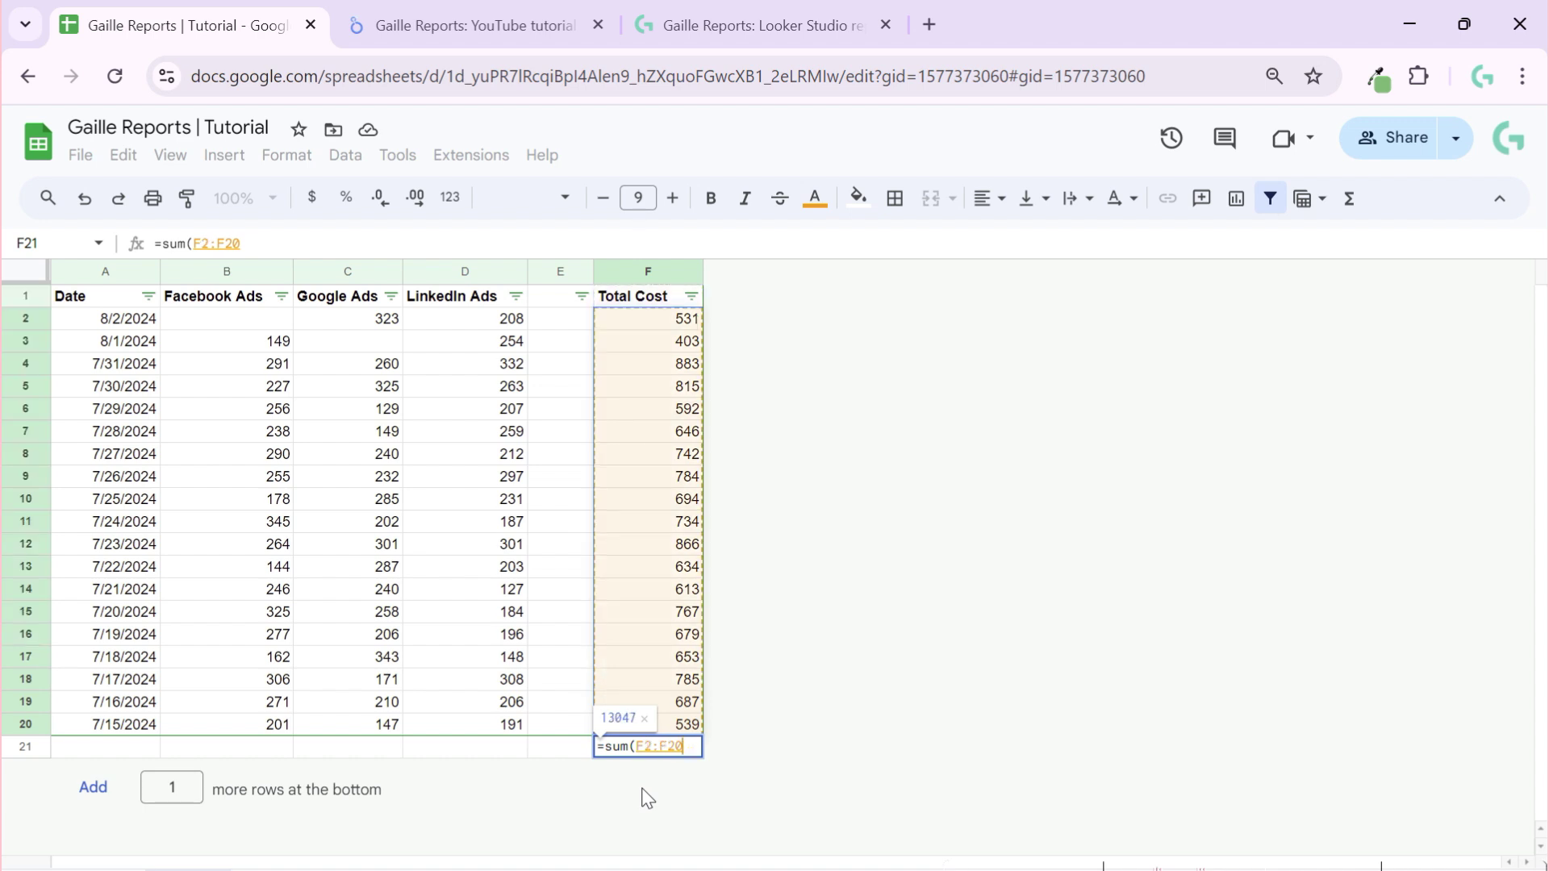
key(Return)
key(Up)
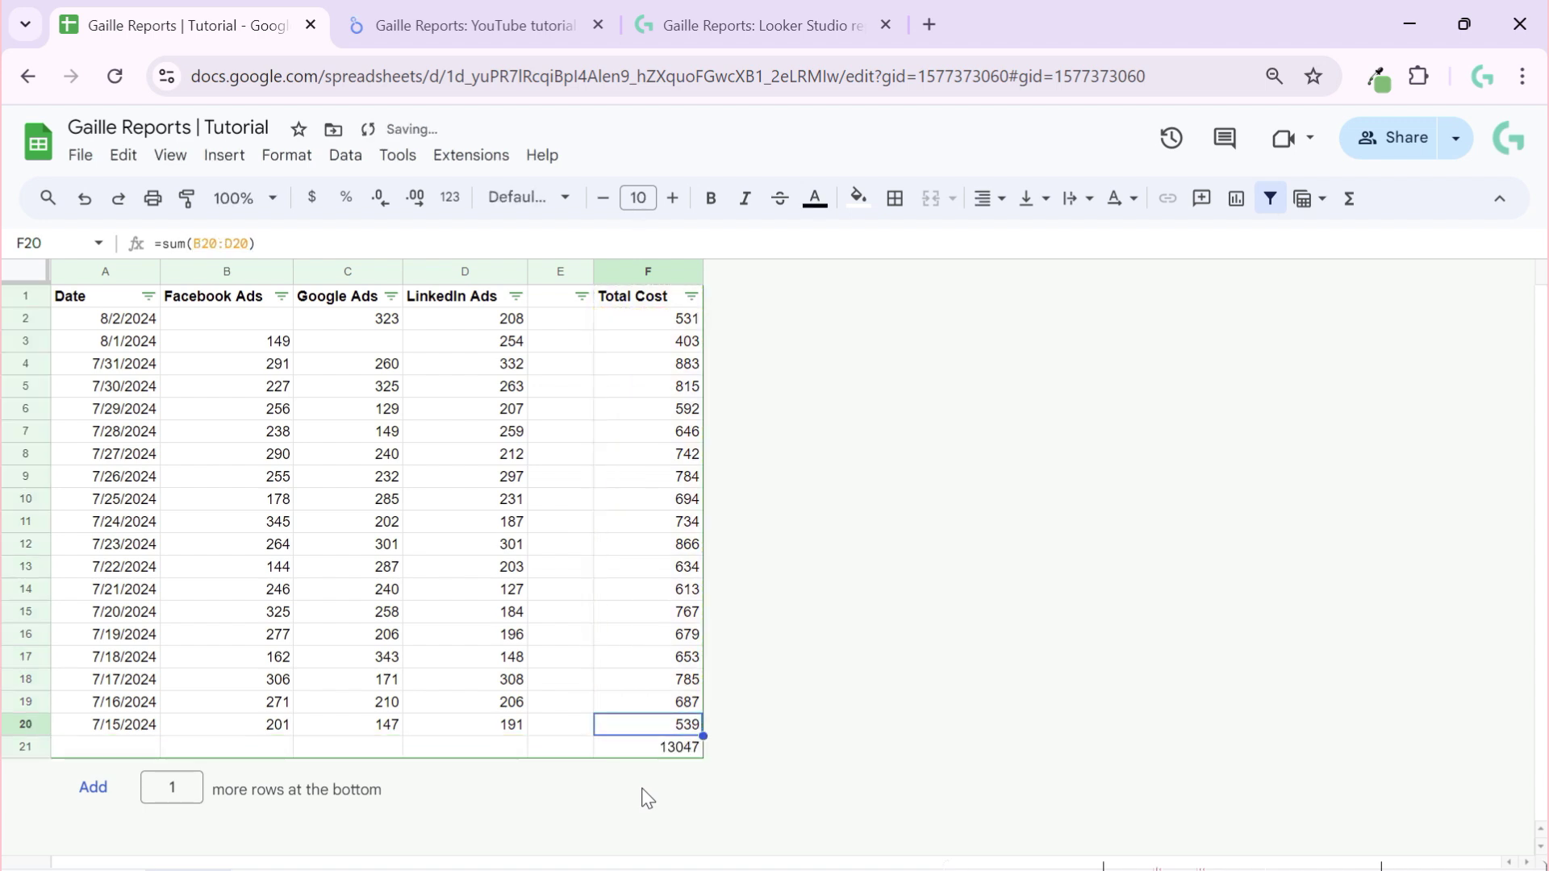
- Compare the Total Cost sum in F21 with the Cost If Null grand total in the Looker Studio report
key(Down)
click(468, 25)
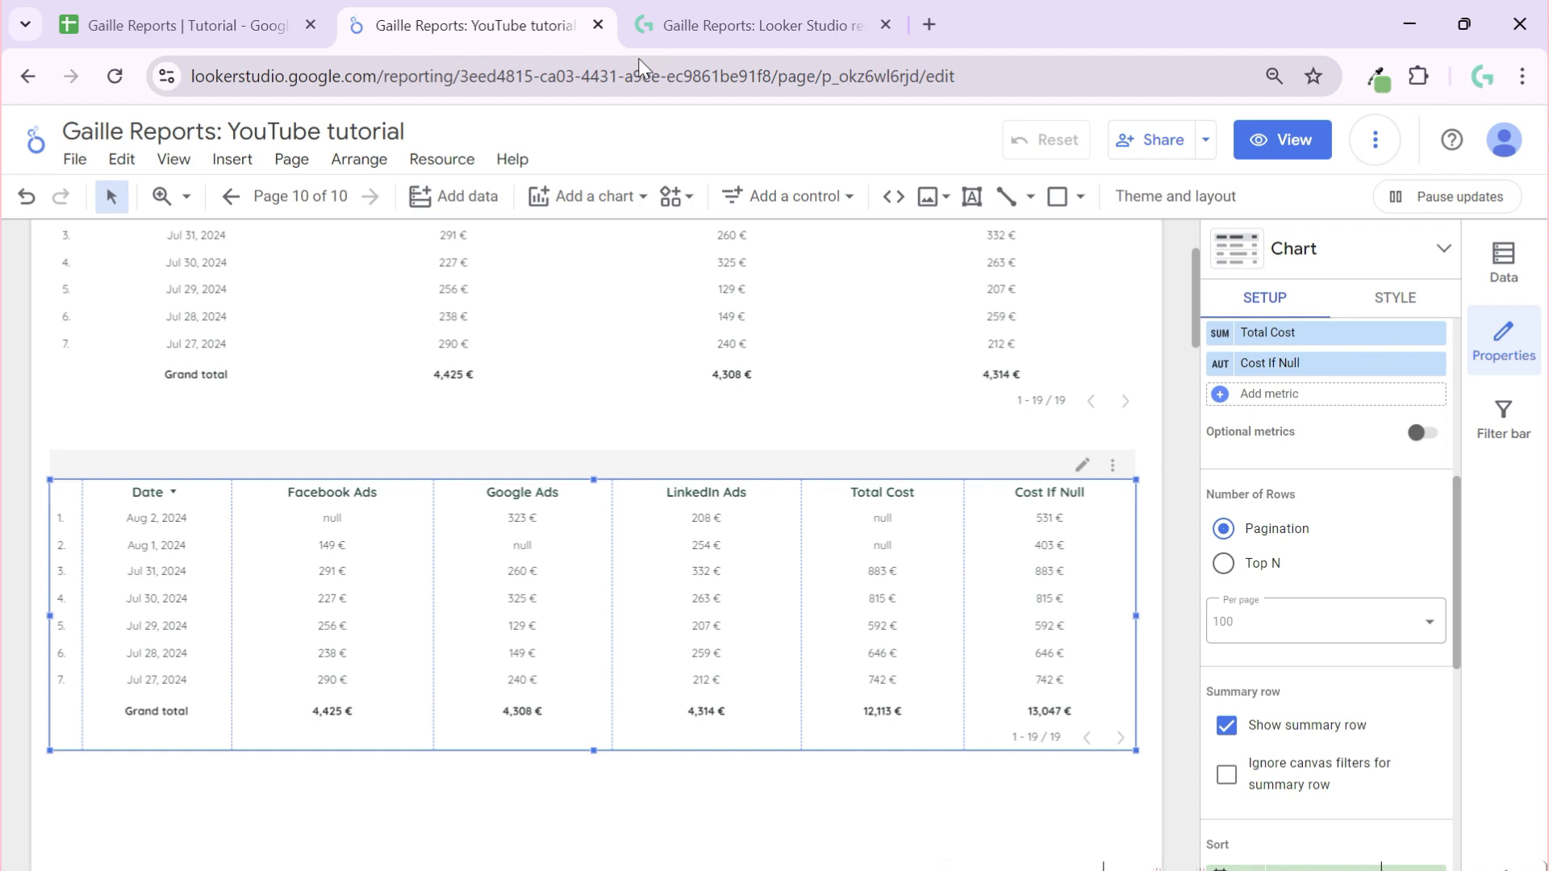
click(274, 12)
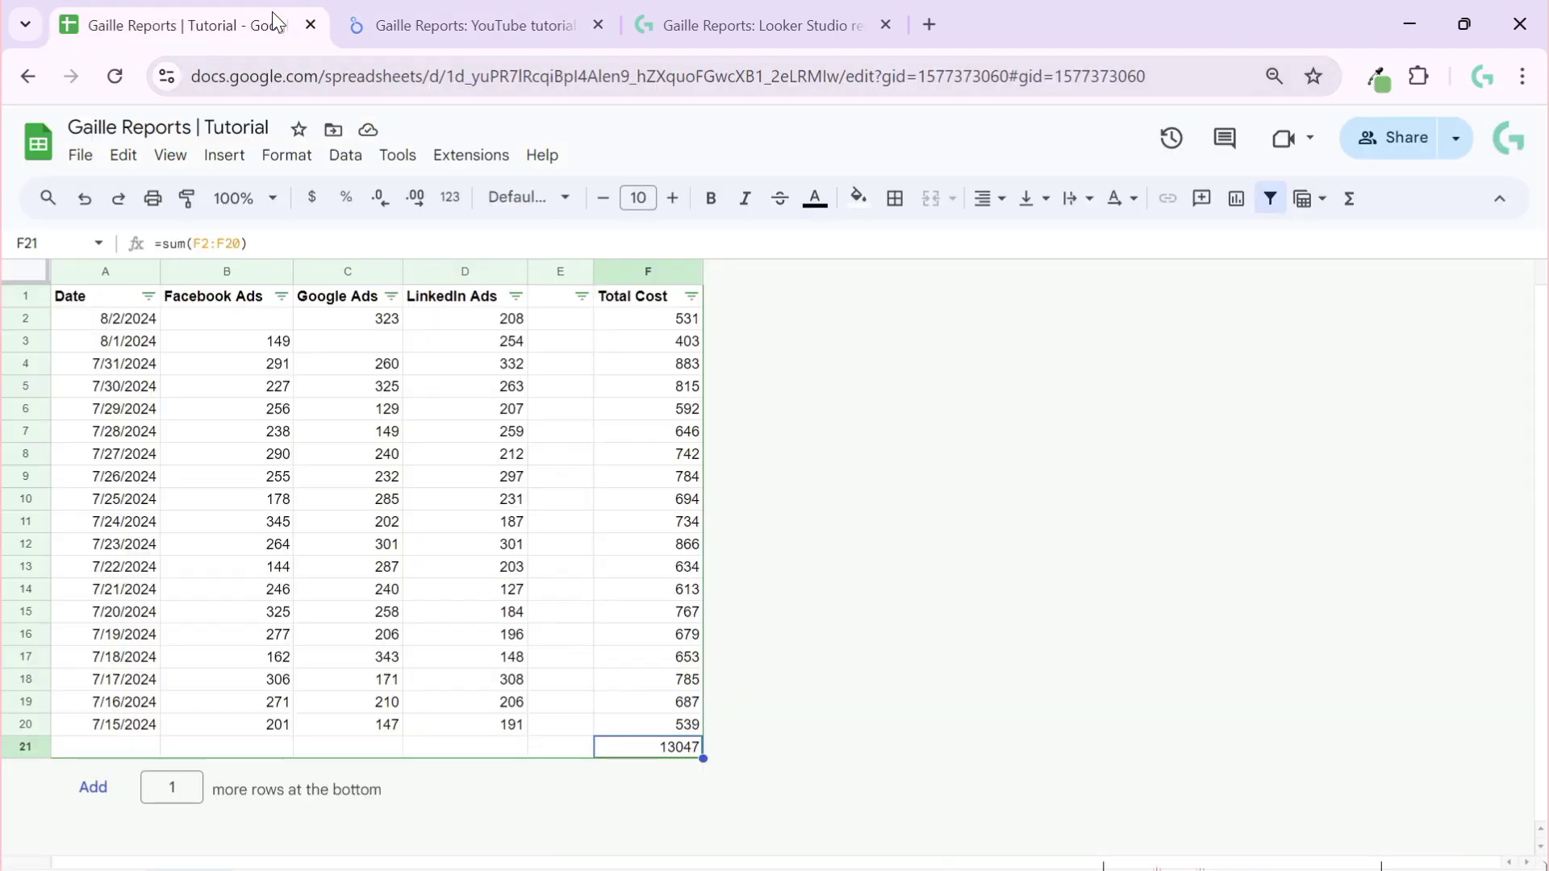
- Insert a column before Facebook Ads and give it the header Campaign Name Facebook
click(228, 276)
right_click(228, 276)
click(374, 369)
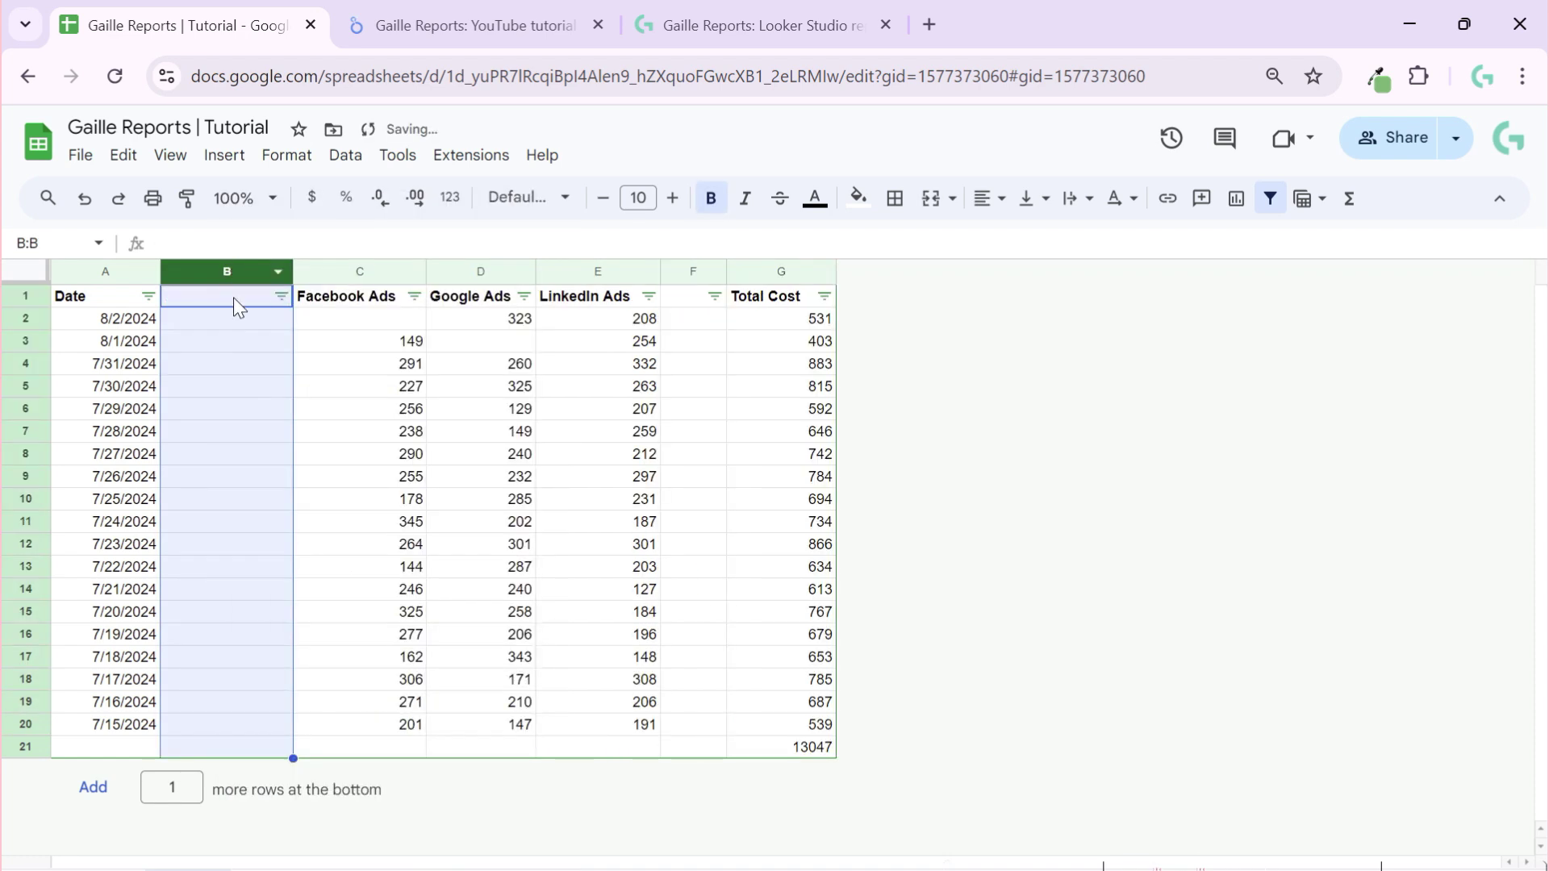
click(238, 300)
text(Campaign)
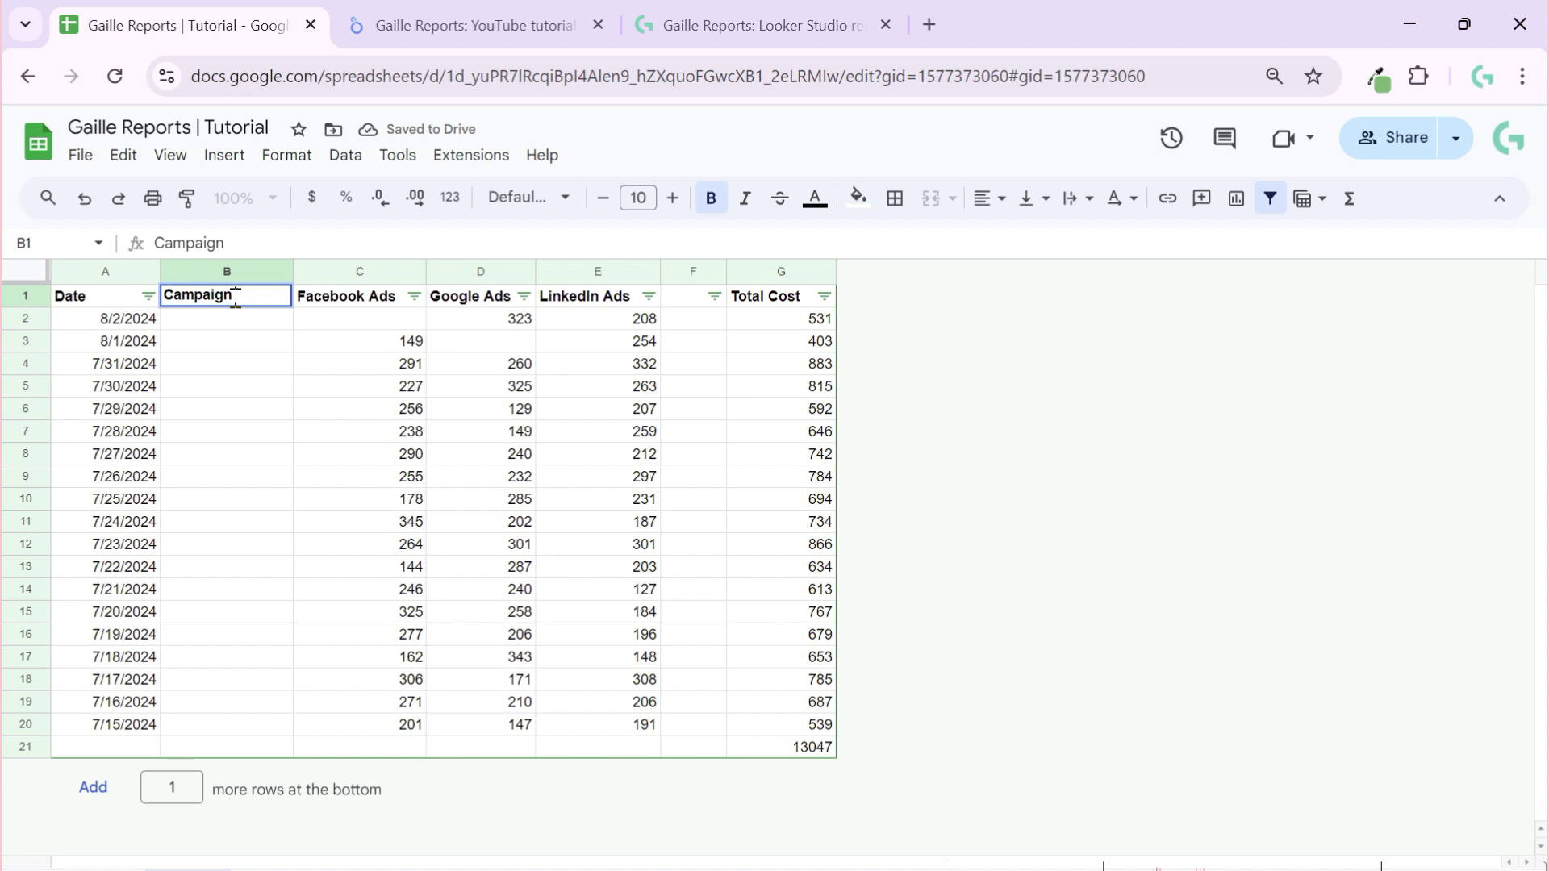
text( Name Facebook)
key(Return)
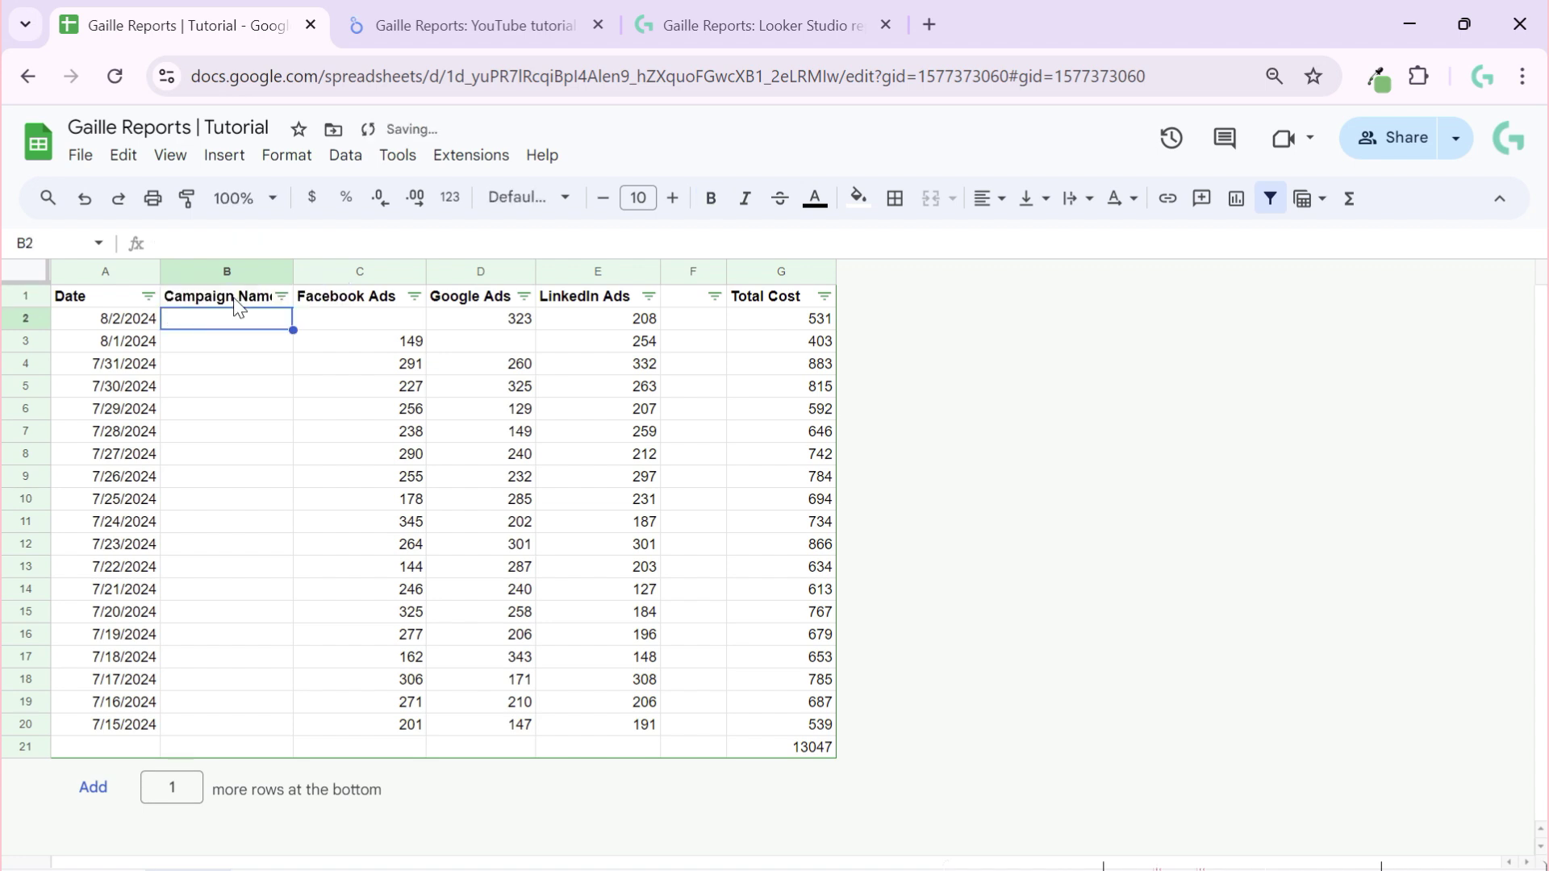
- Insert a column after the Campaign Name Facebook column and enter the header Campaign name Google
right_click(240, 276)
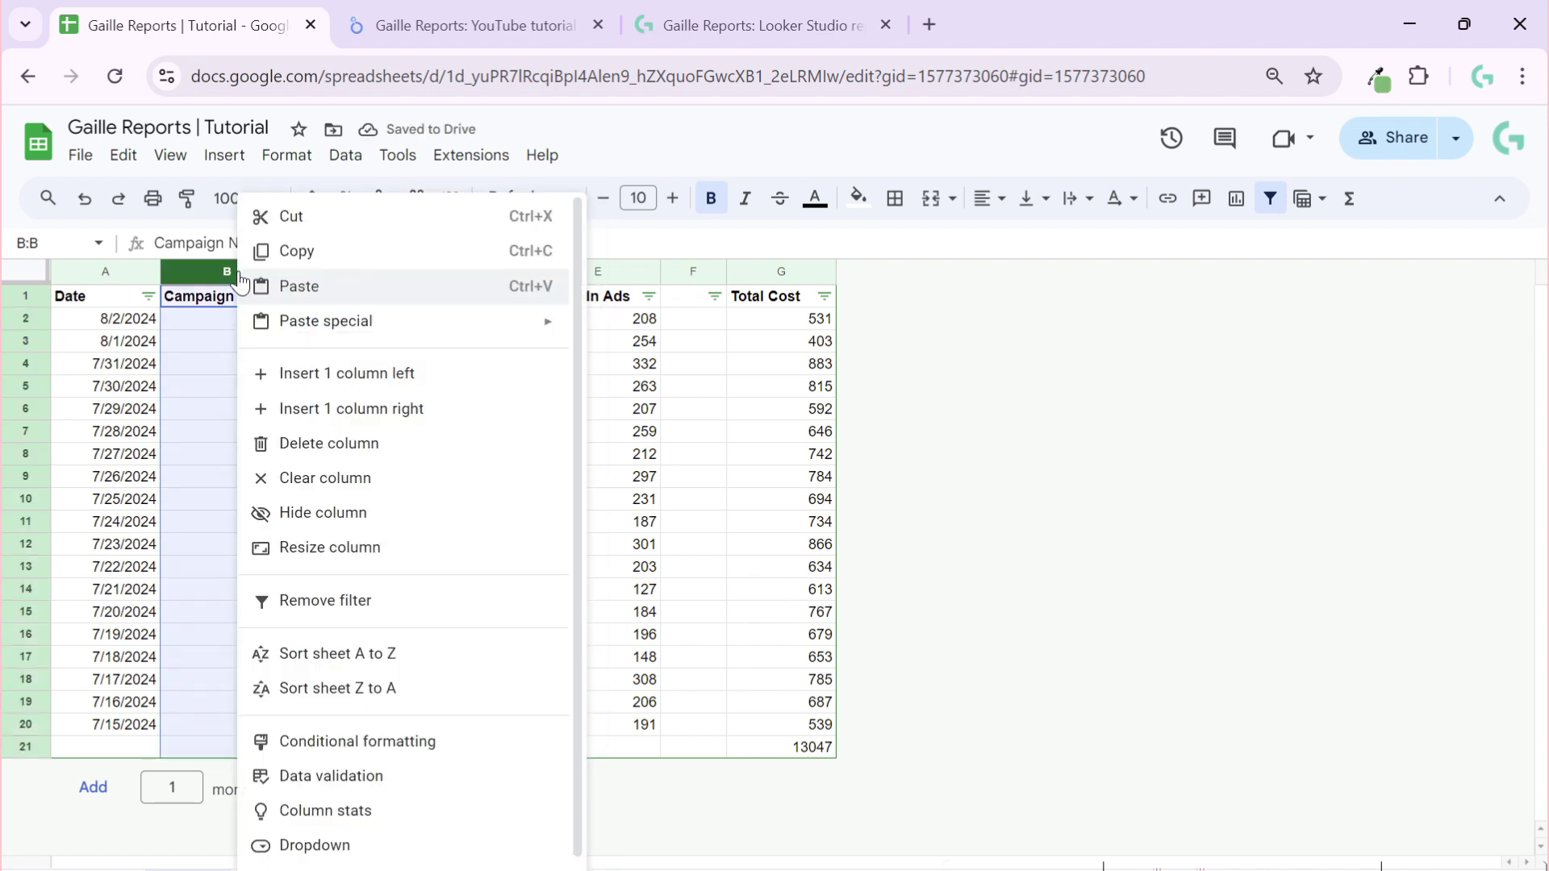
click(396, 411)
click(357, 304)
text(Campaign name Google)
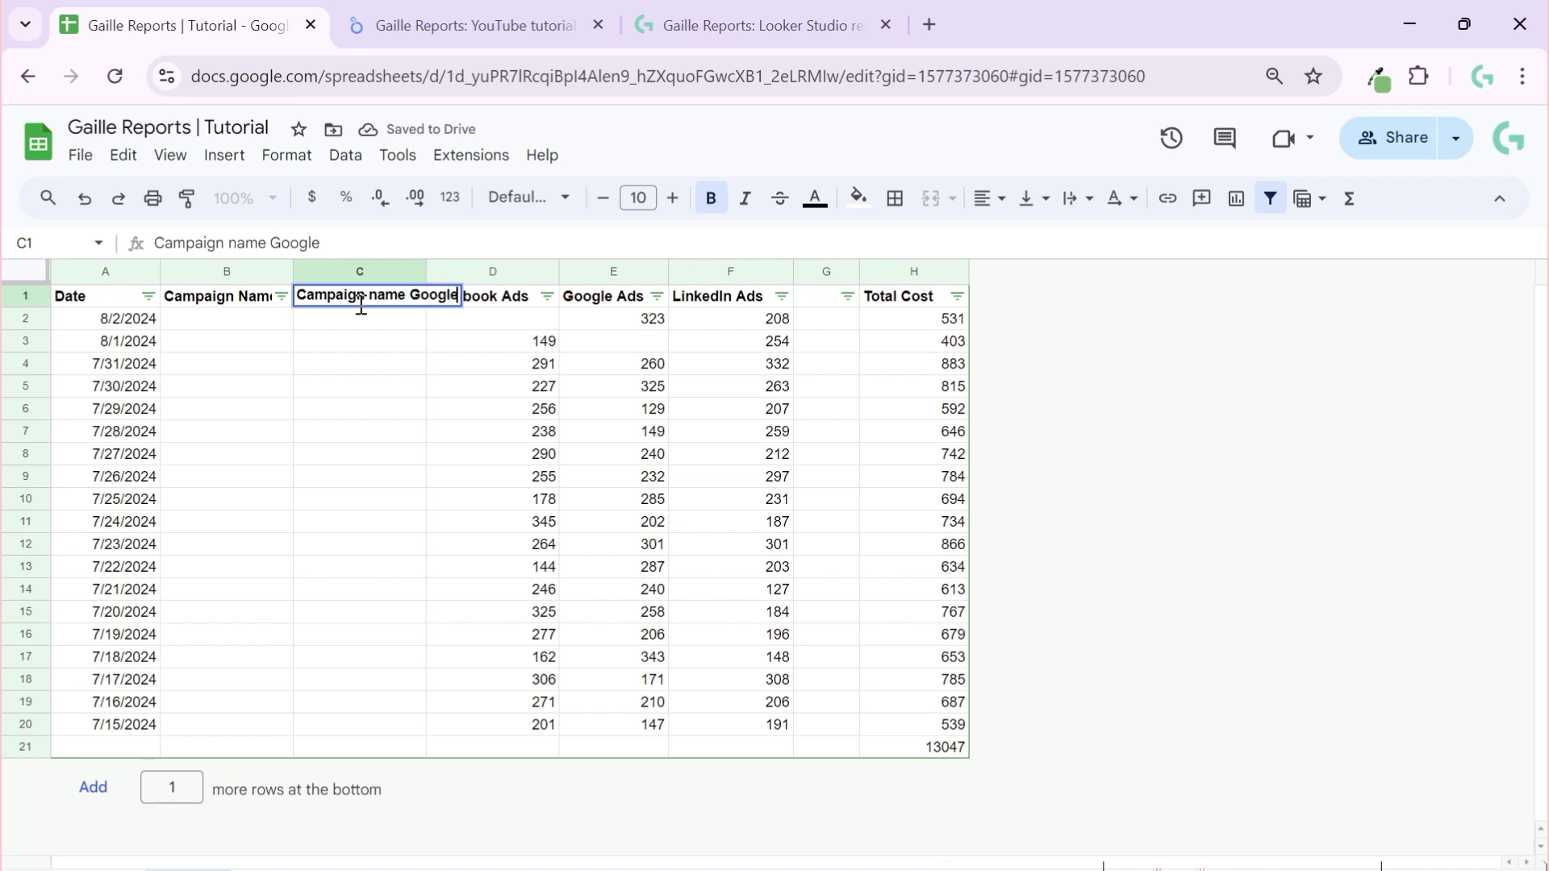
key(Return)
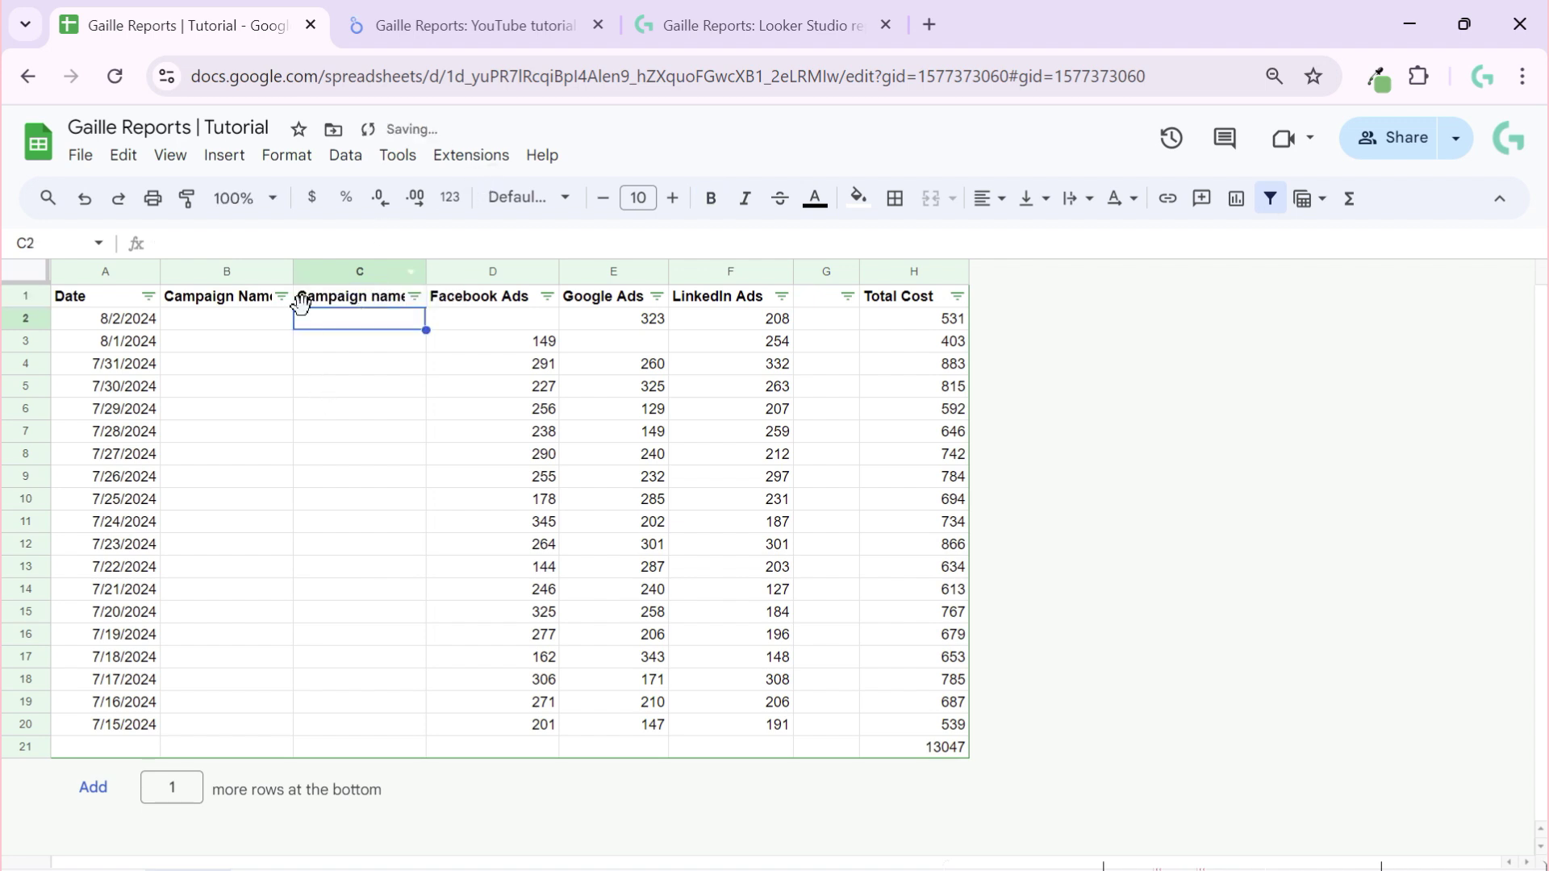
- Insert another column after column C and correct the header in C1 to Campaign Name Google
right_click(352, 274)
click(494, 410)
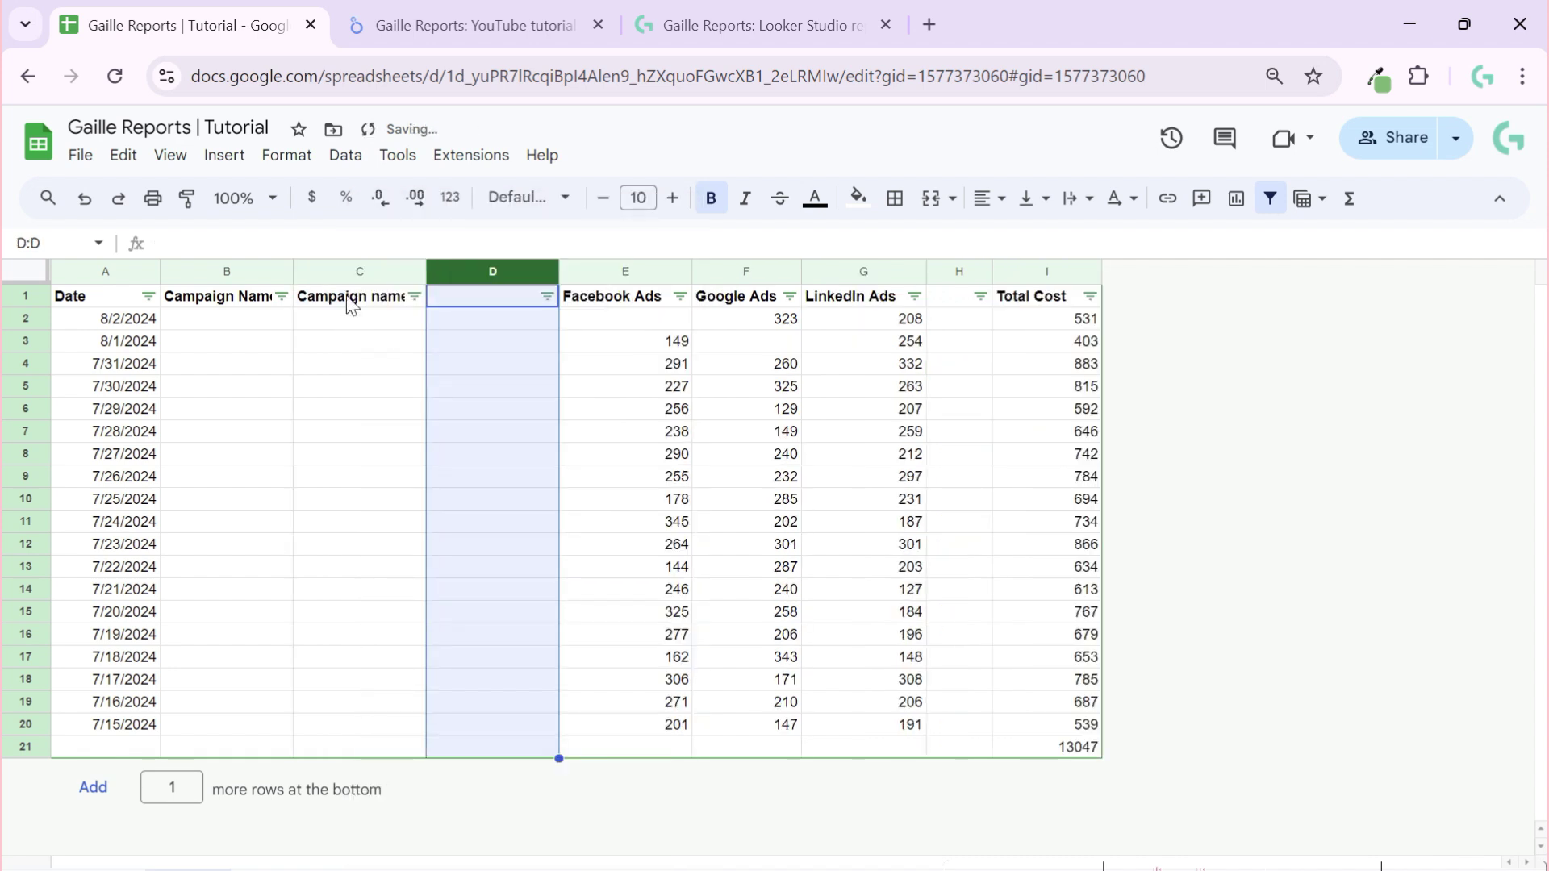
click(346, 300)
click(230, 244)
key(BackSpace)
text(N)
key(Return)
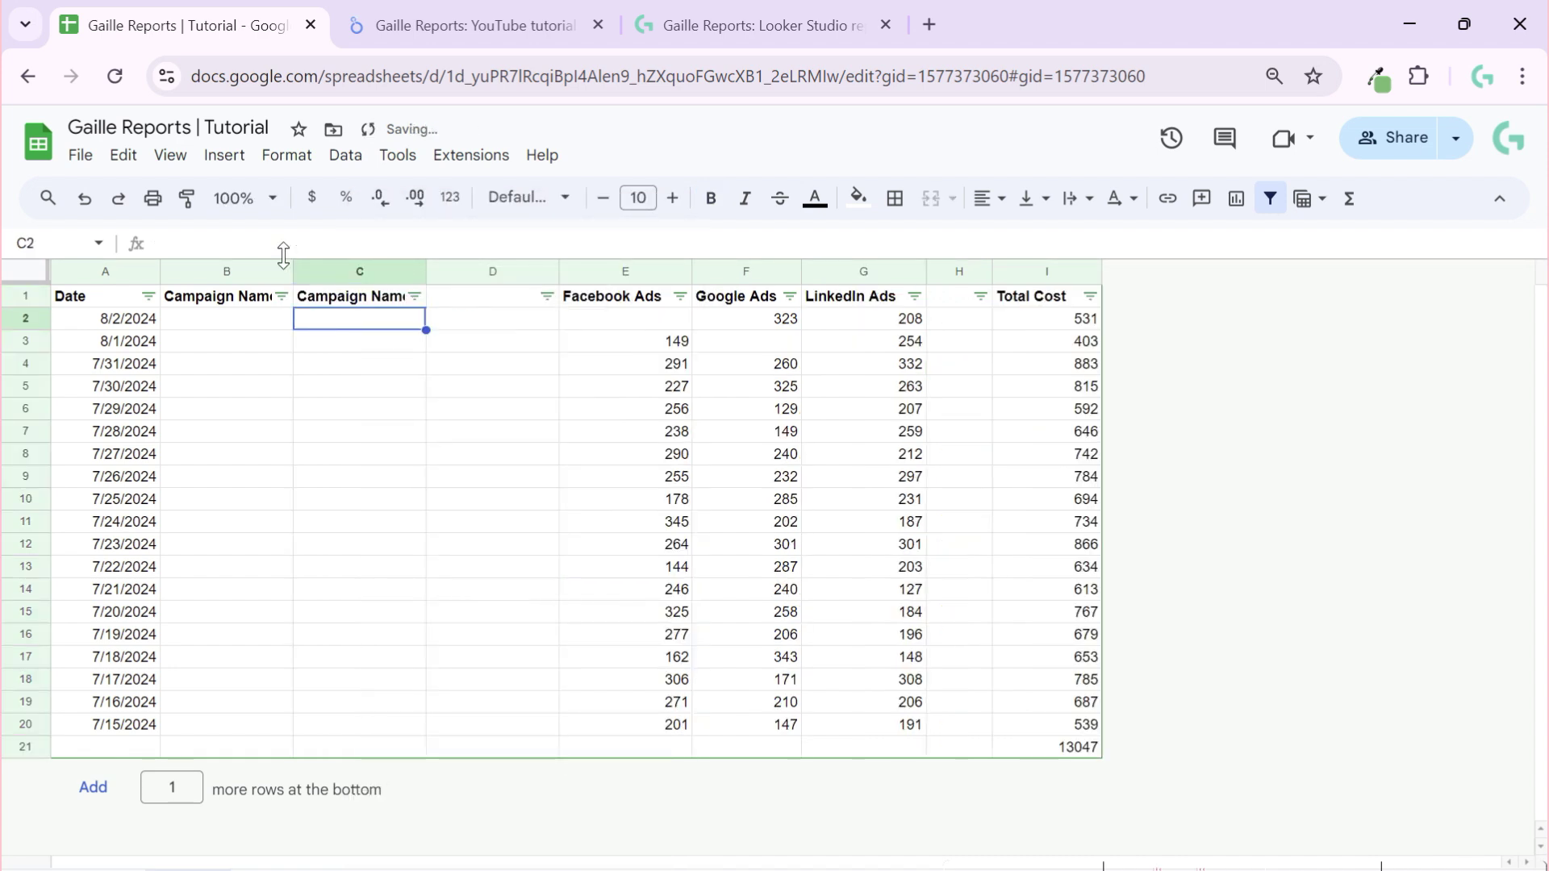
- Enter the header Campaign Name LinkedIn in D1 and widen column D to fit it
click(490, 274)
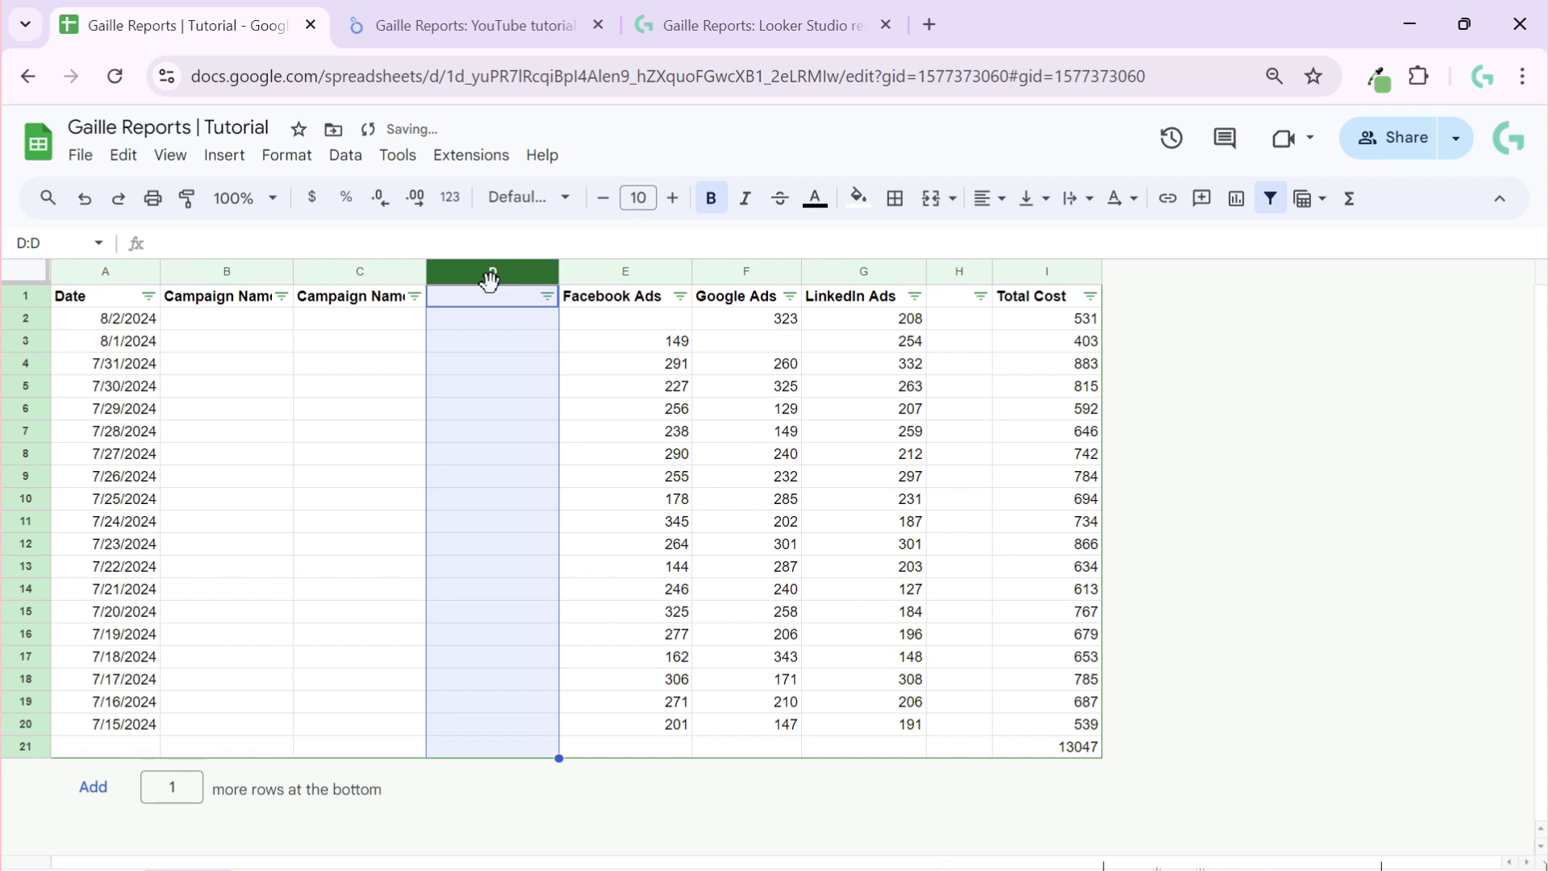
click(488, 302)
text(Campaign)
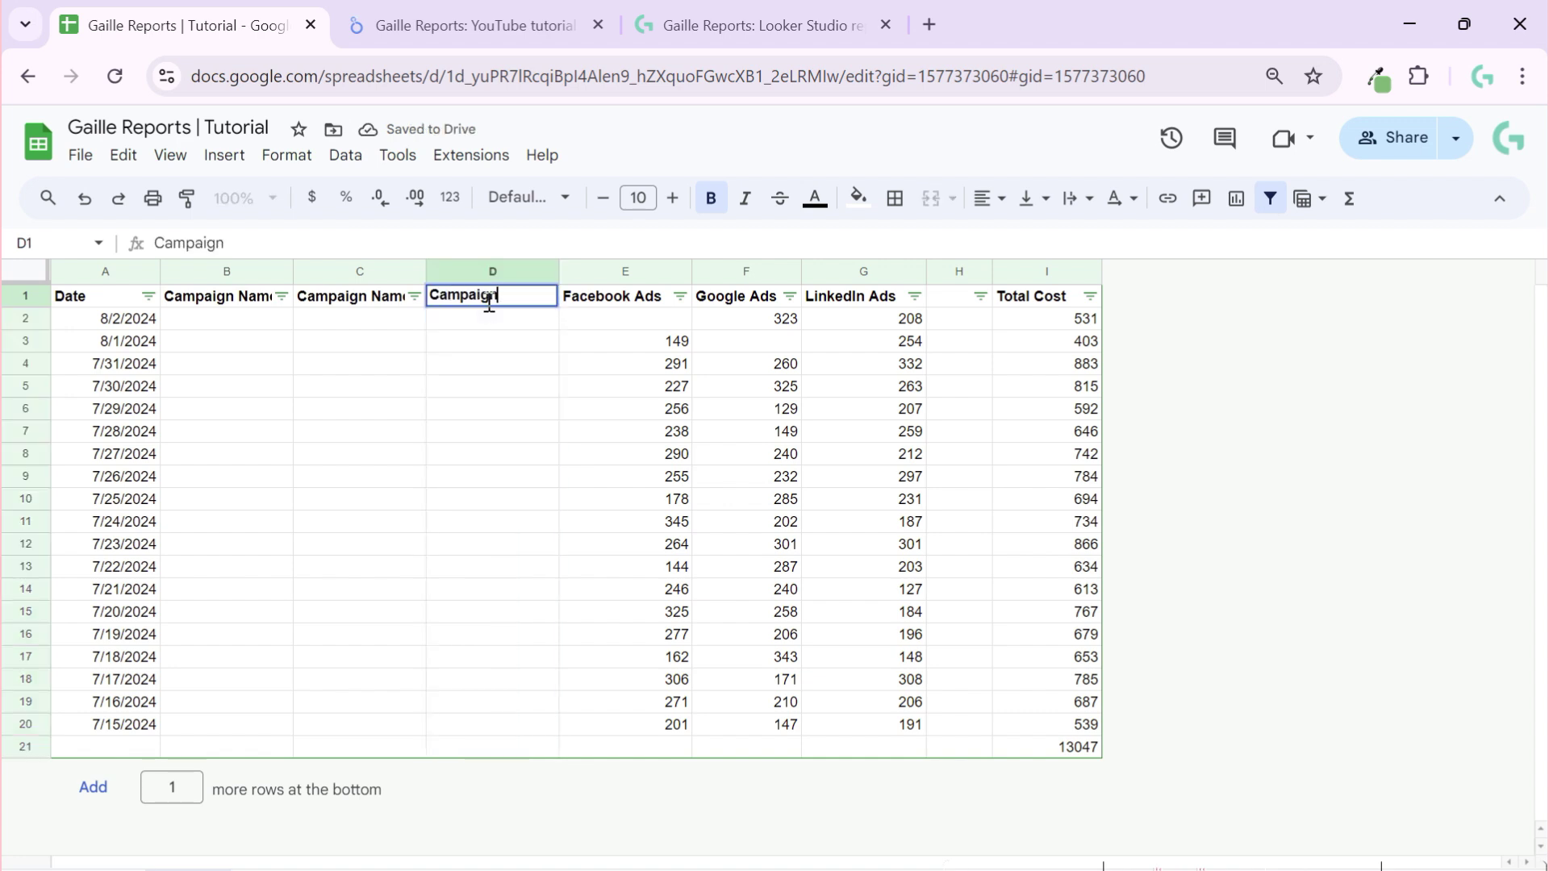
text(Nam)
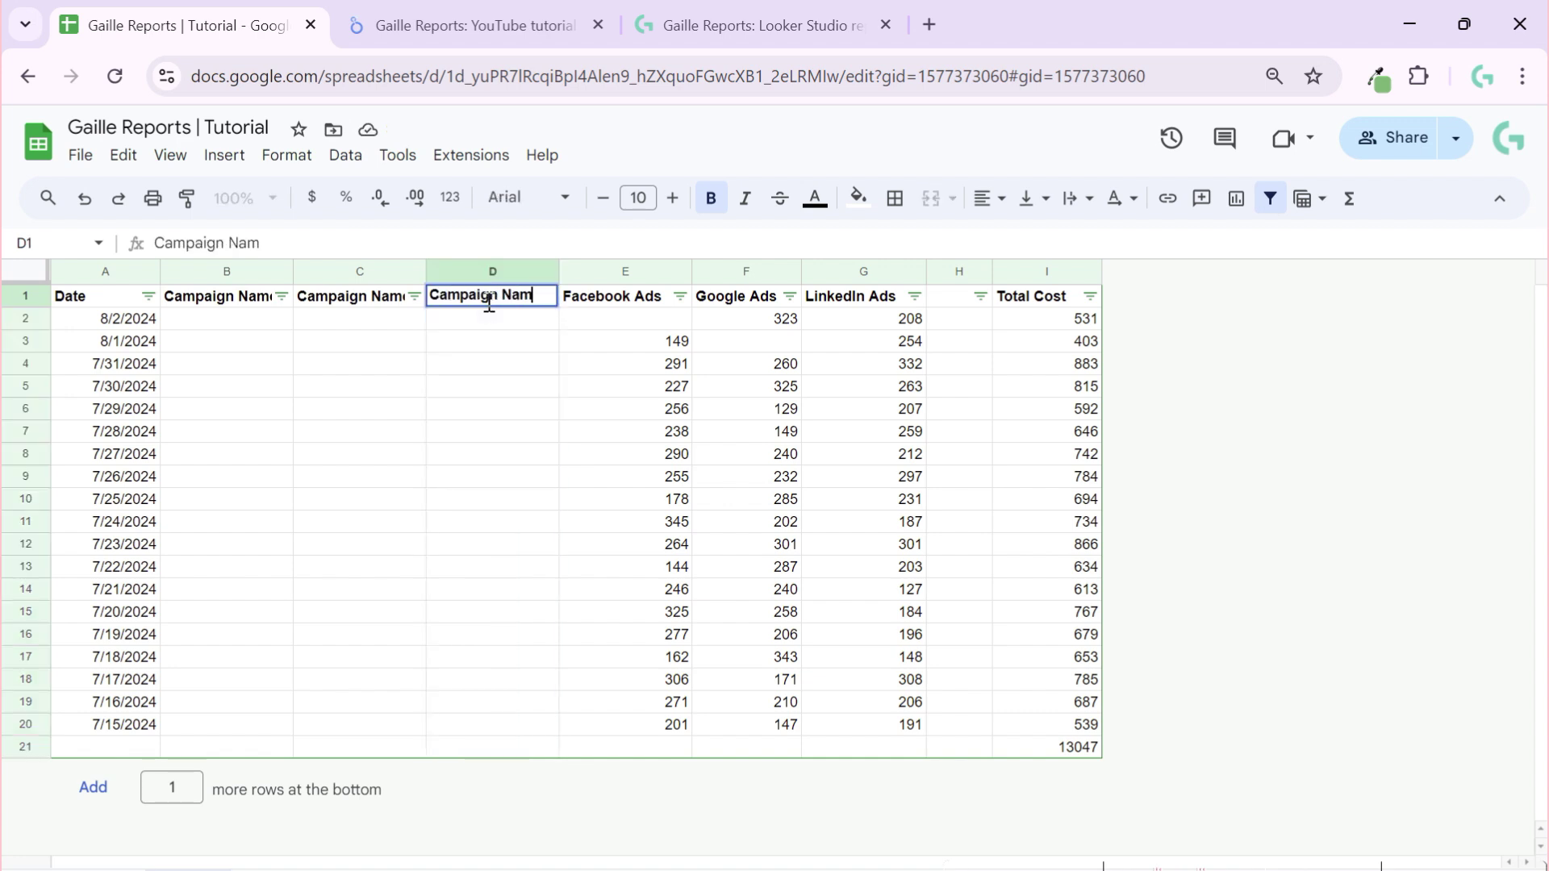
text(e LinkedIn)
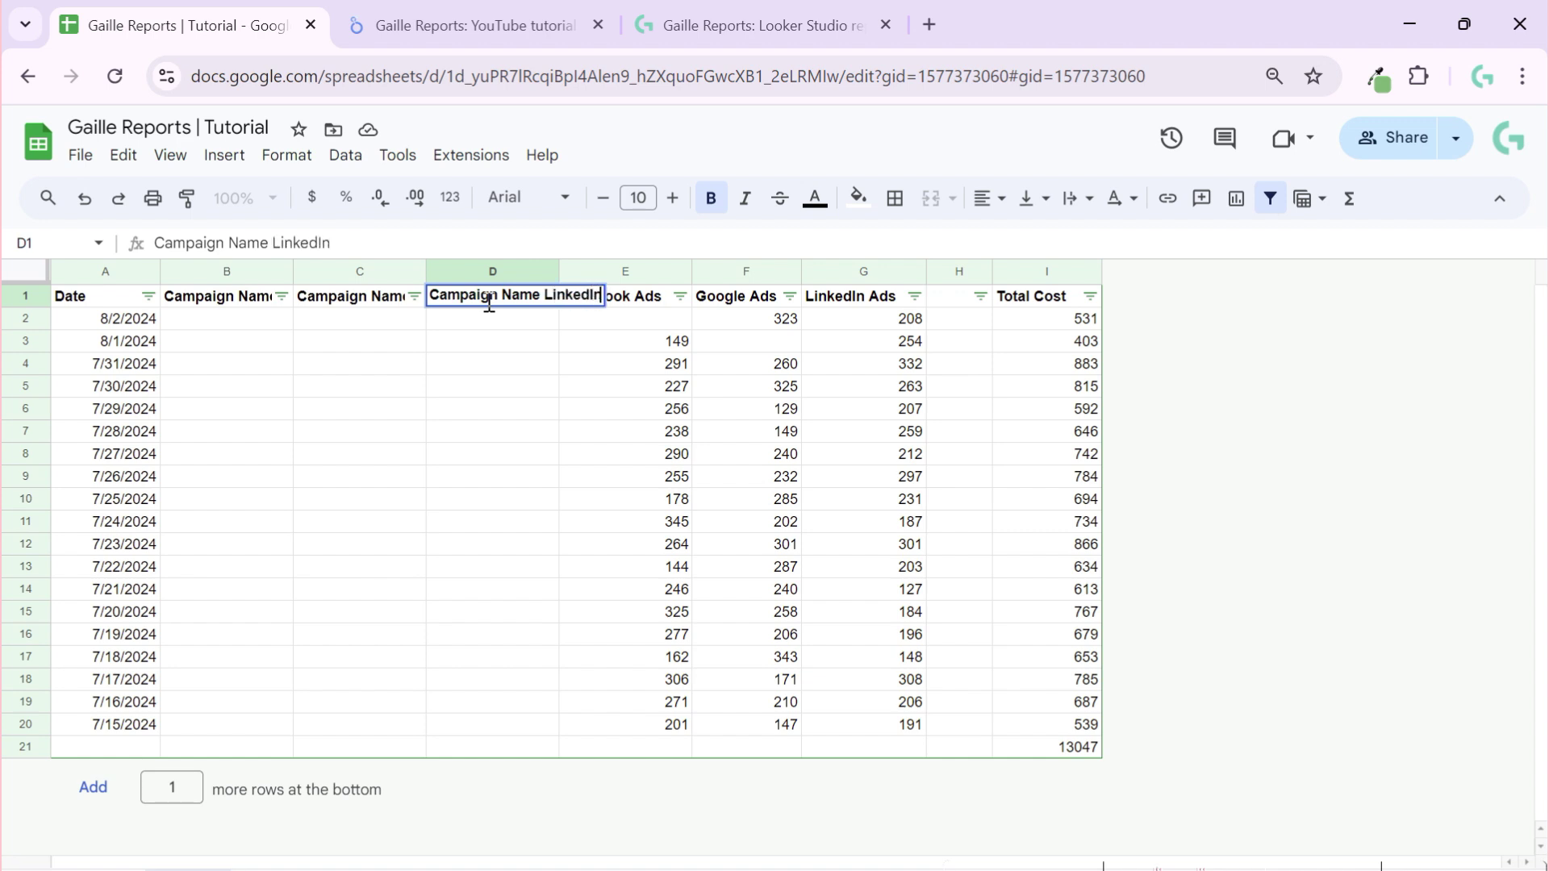
key(Return)
drag(558, 271, 629, 271)
key(Down)
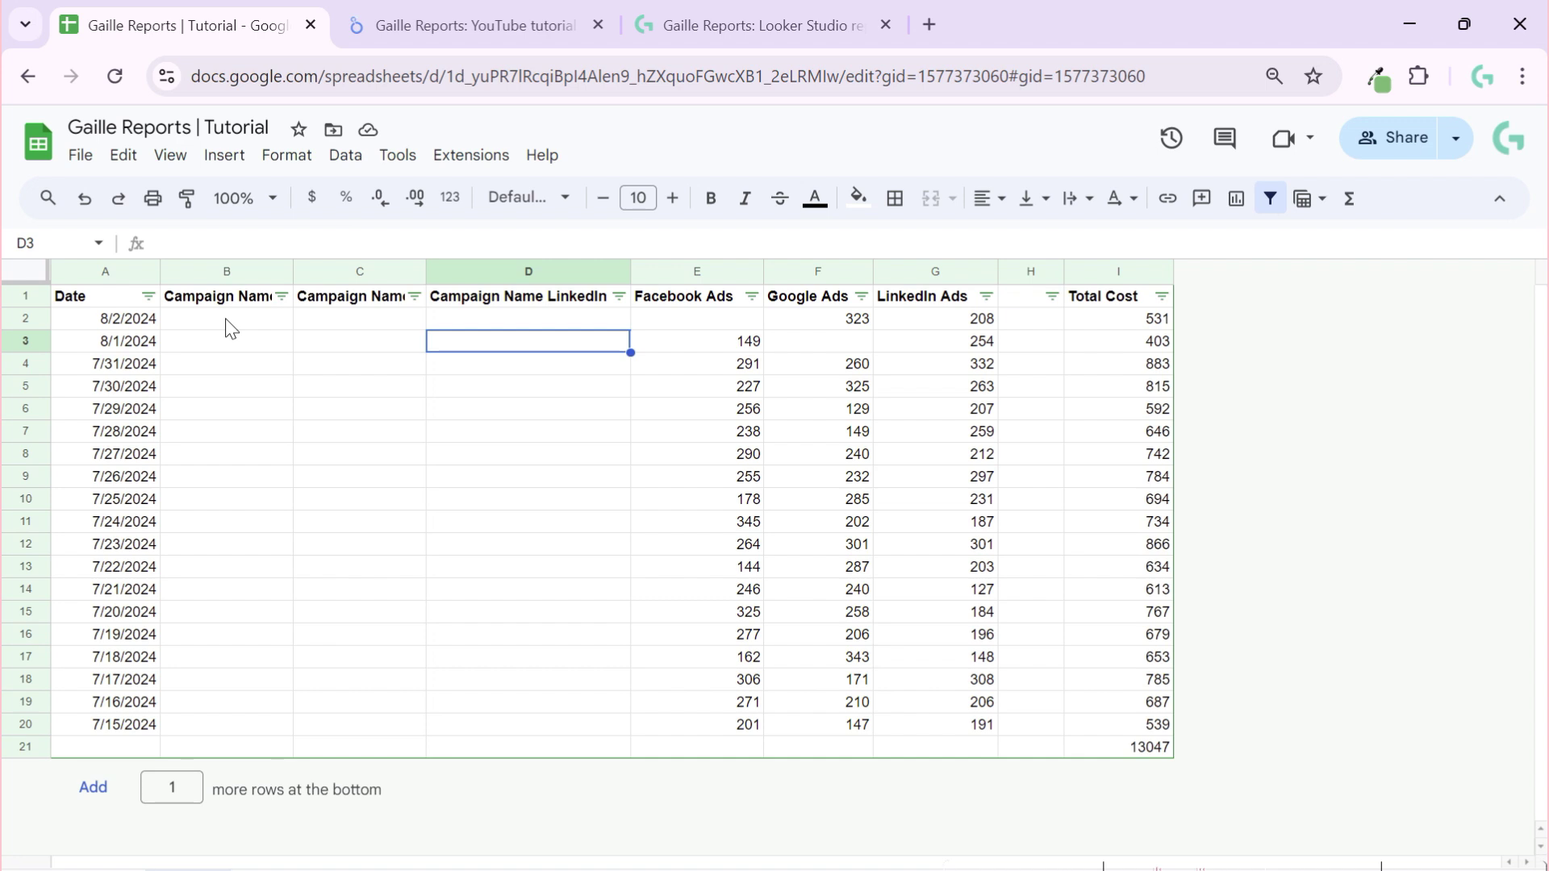
- Review the Campaign Name Facebook column and the platform name in its header
drag(235, 296, 244, 701)
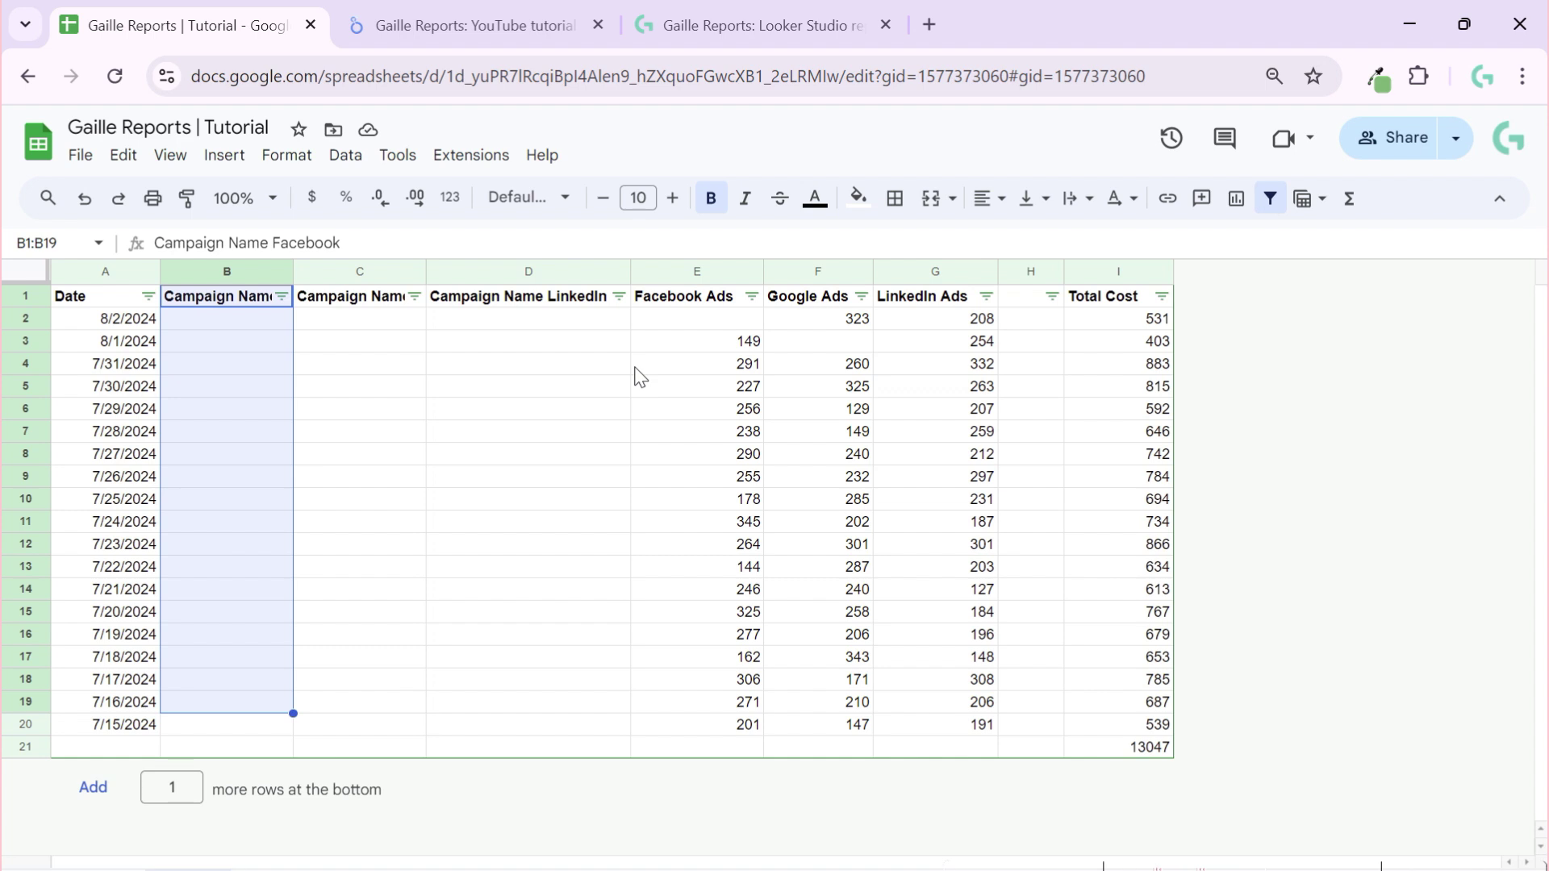
click(355, 456)
click(250, 305)
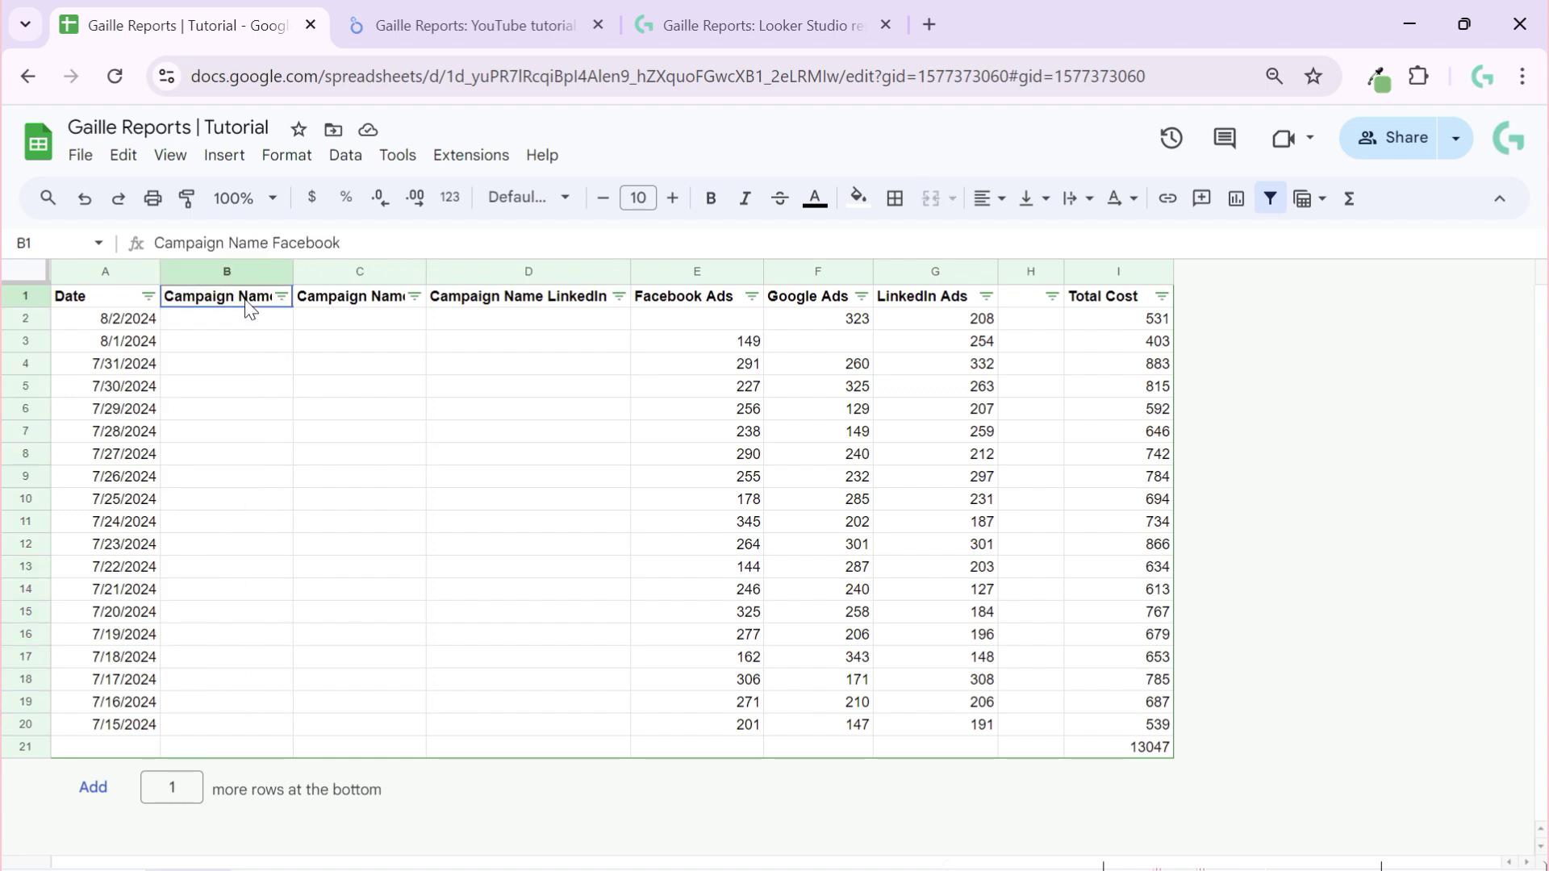
double_click(277, 241)
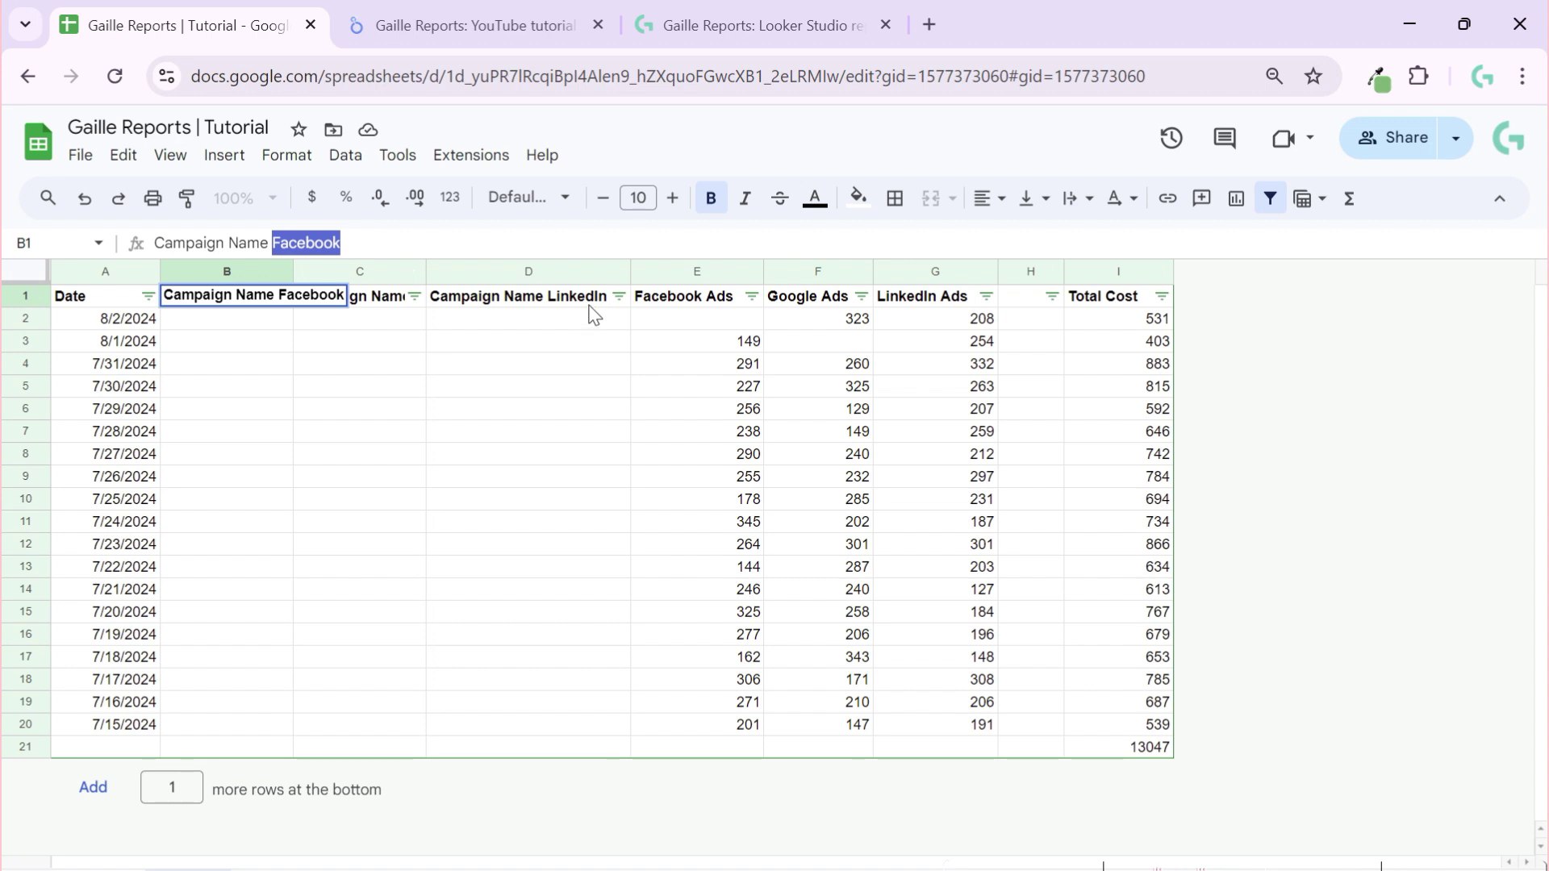
click(565, 326)
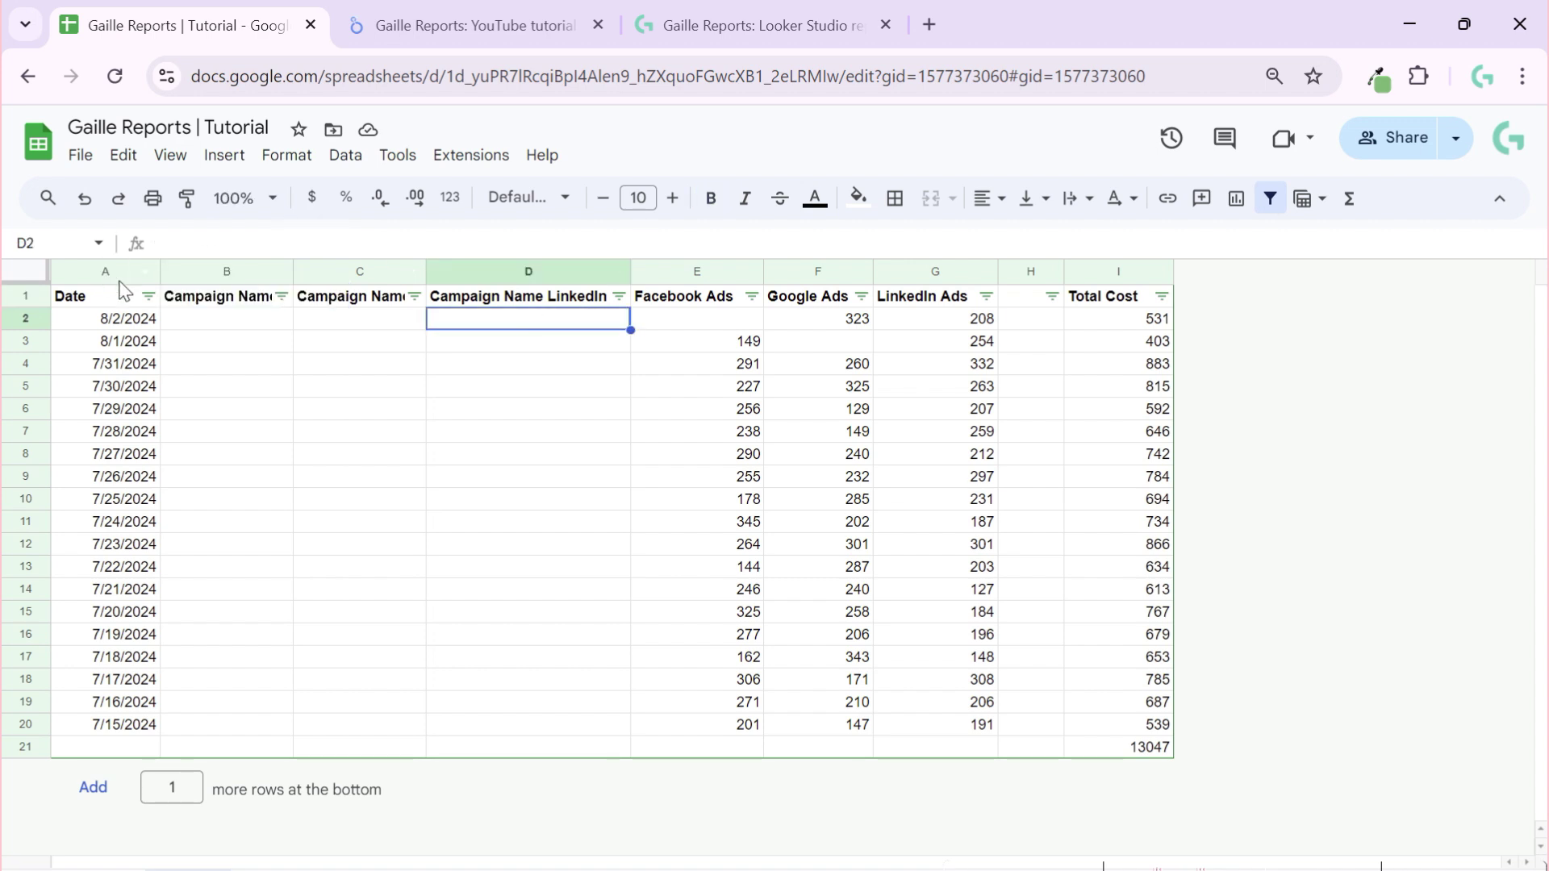
- Enter Campaign 1 in cell B2 as the first Facebook campaign name
click(199, 329)
text(Campaign 1)
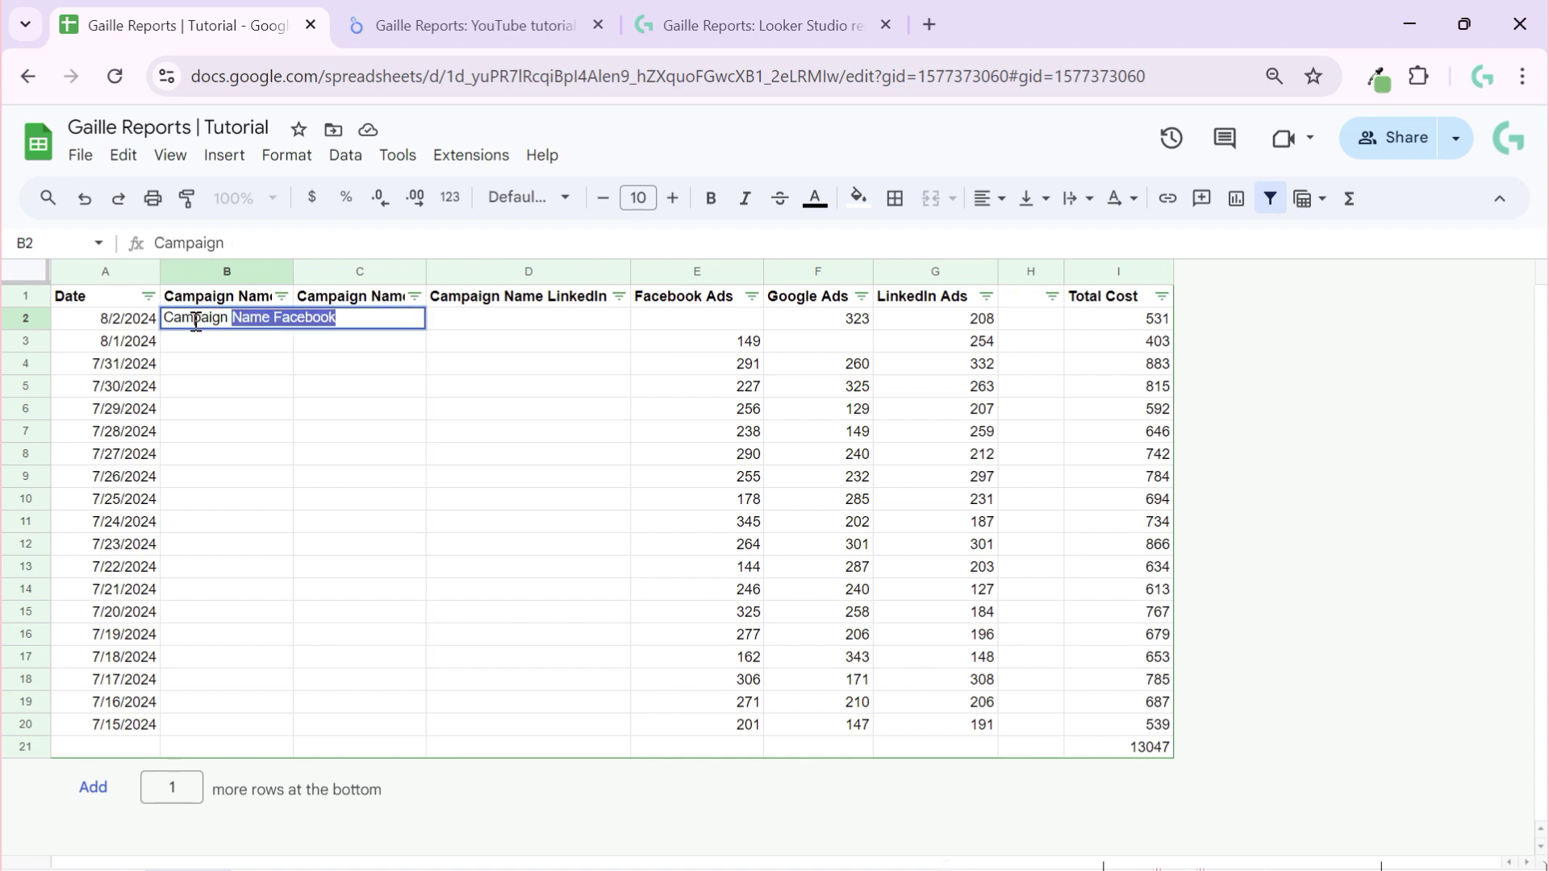
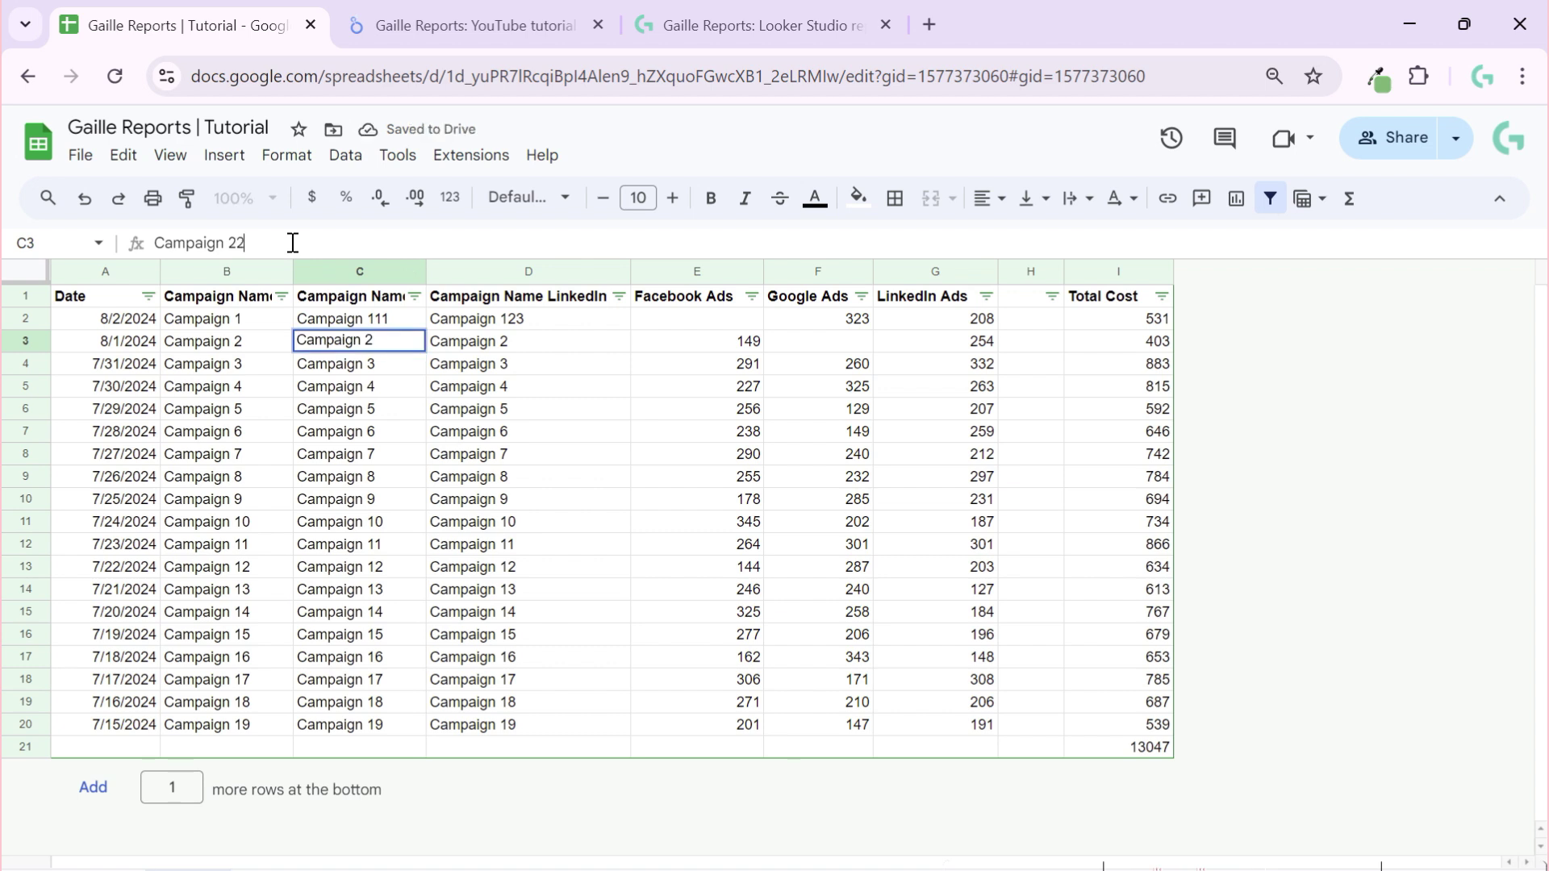
- Set the 8/1/2024 campaign names to Campaign 223 for Google in C3 and Campaign 2456 for LinkedIn in D3
key(Return)
click(512, 348)
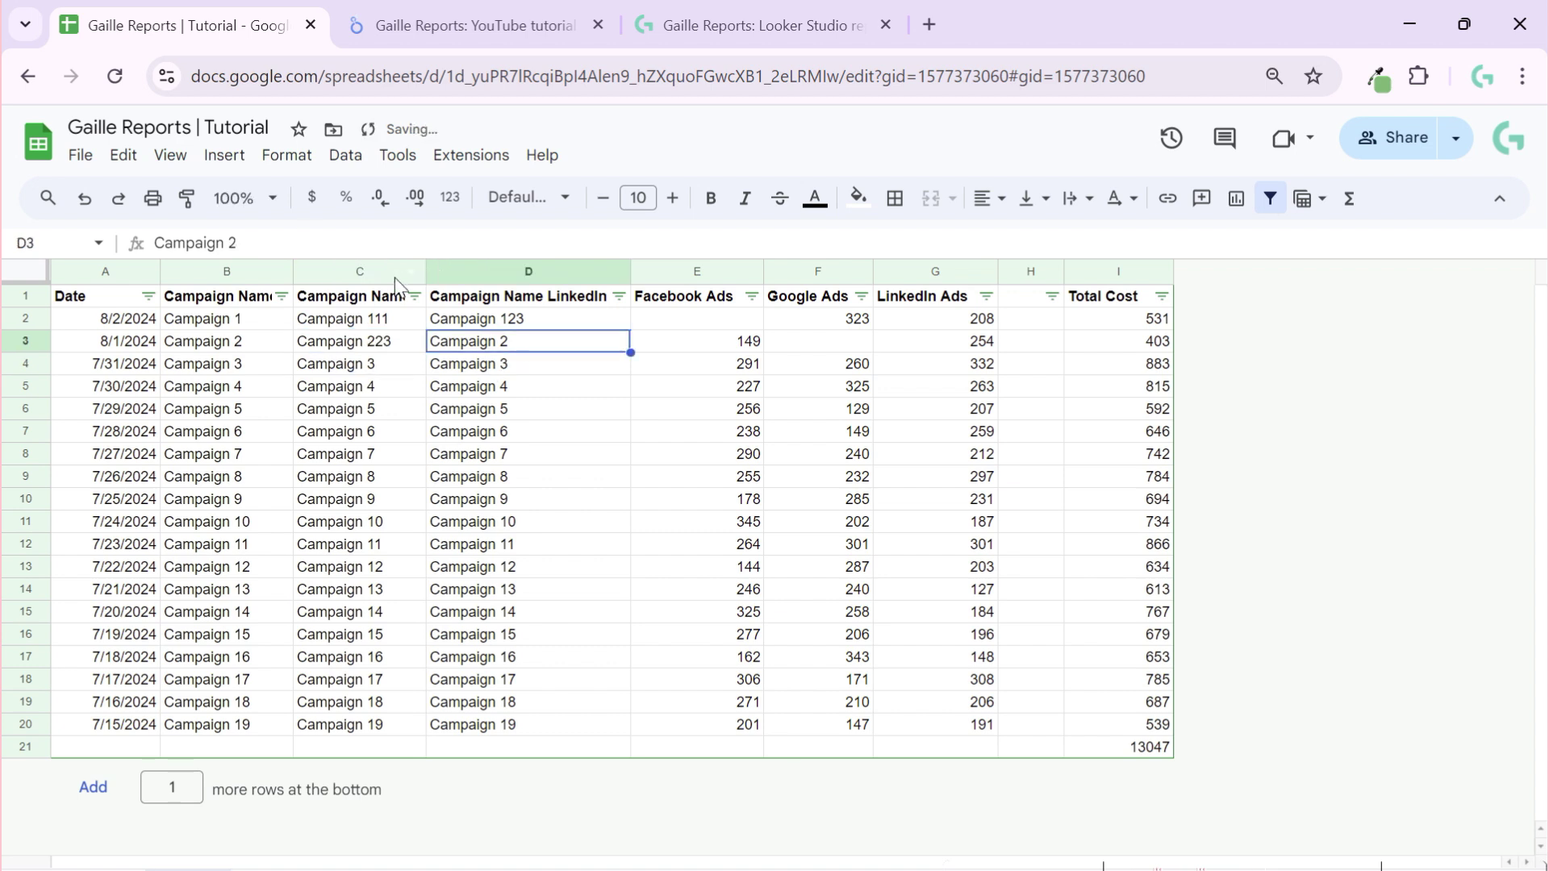
click(388, 247)
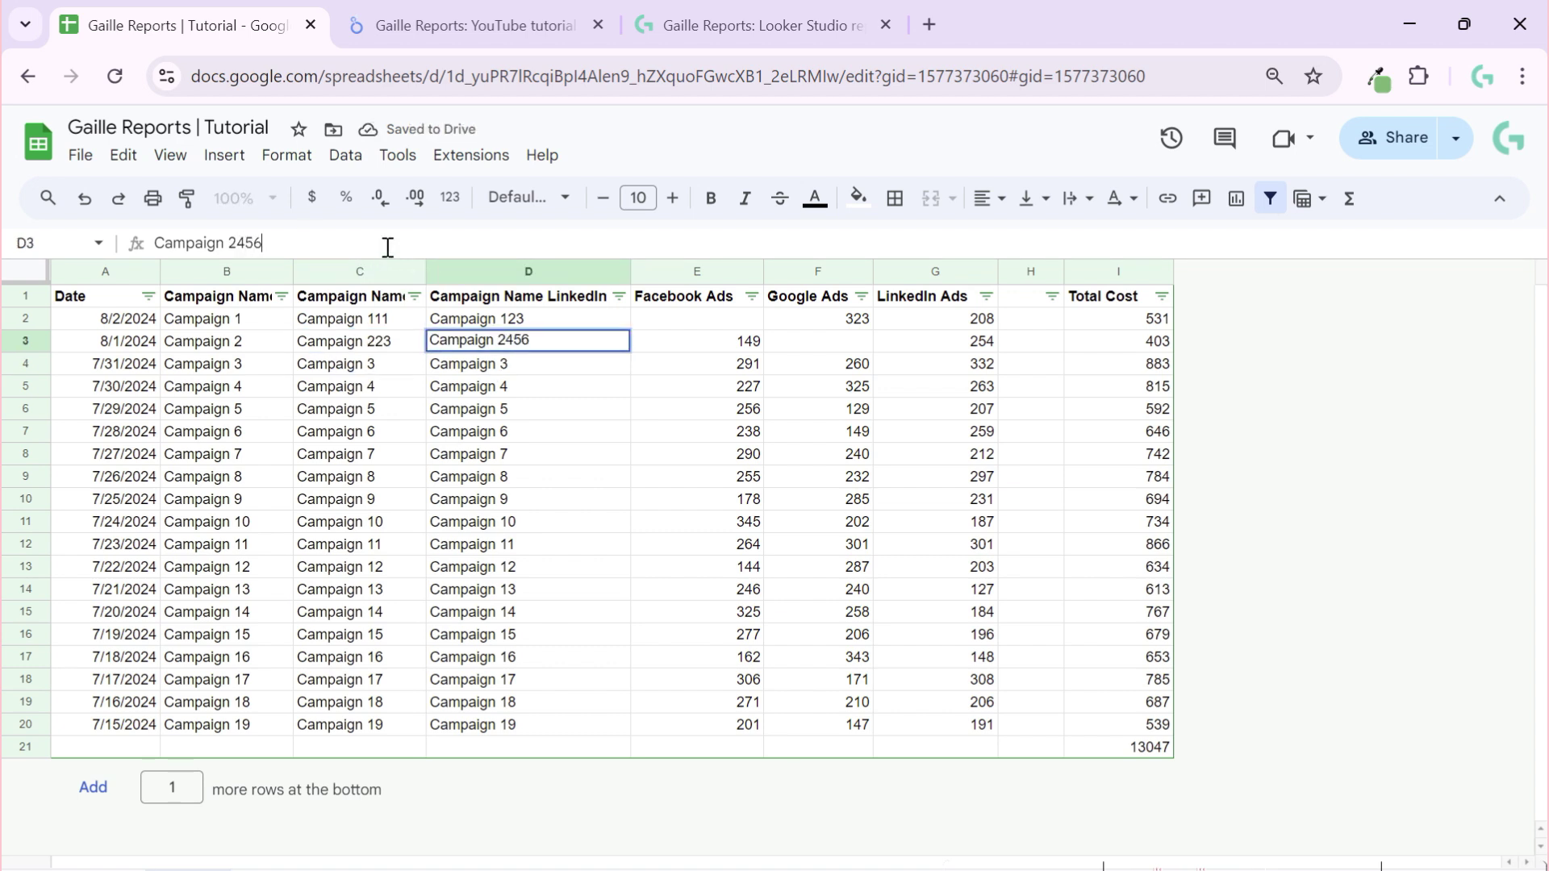
key(Return)
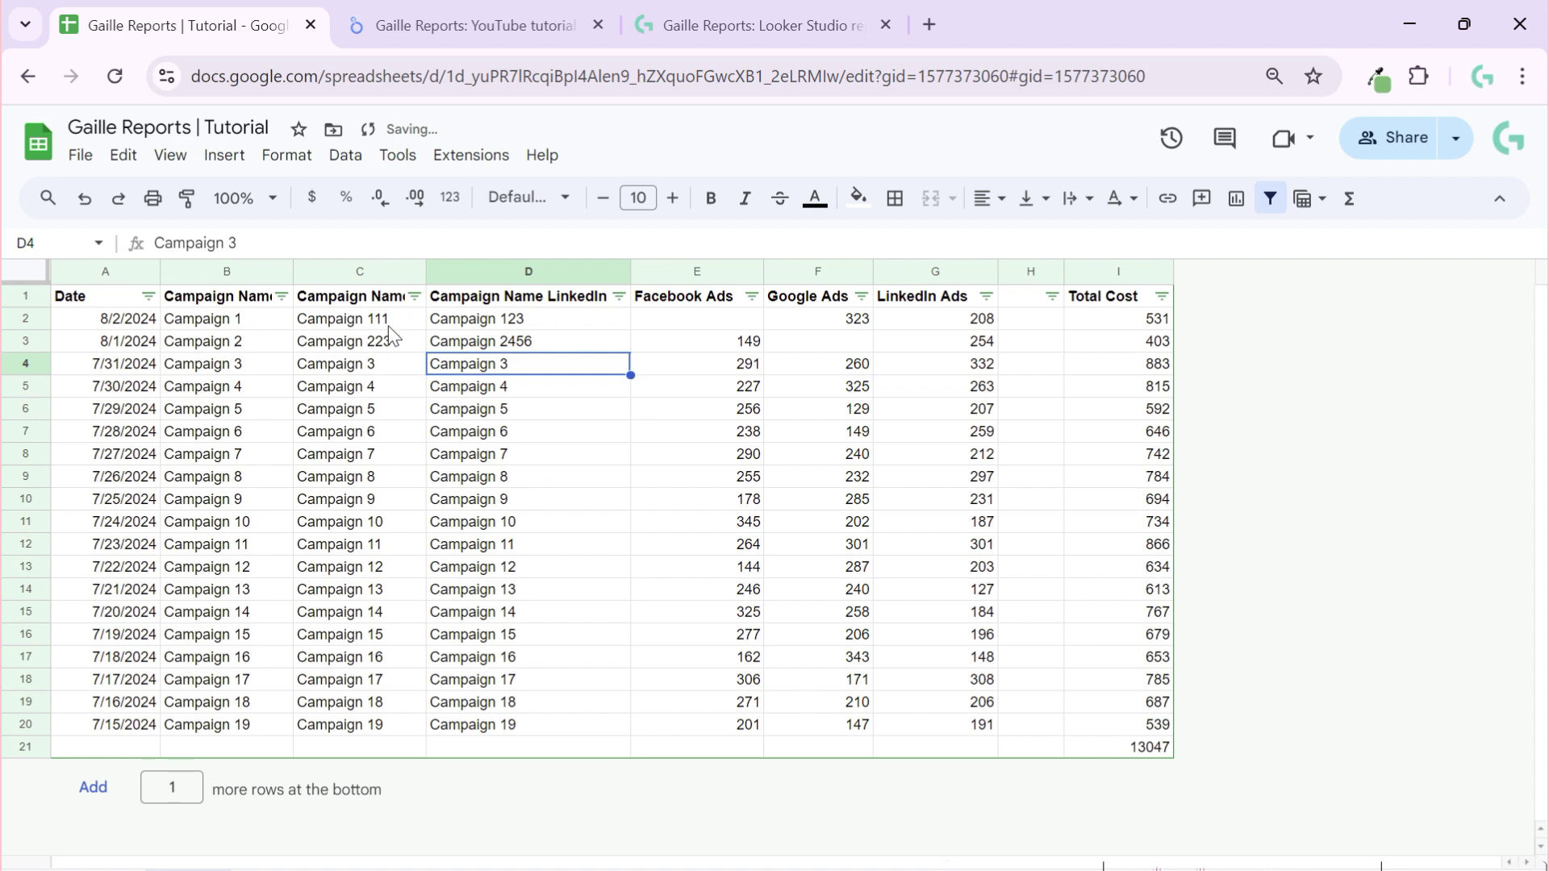
- Set the 7/31/2024 campaign names to Campaign 345 for Google in C4 and Campaign 3345 for LinkedIn in D4
click(405, 371)
click(299, 252)
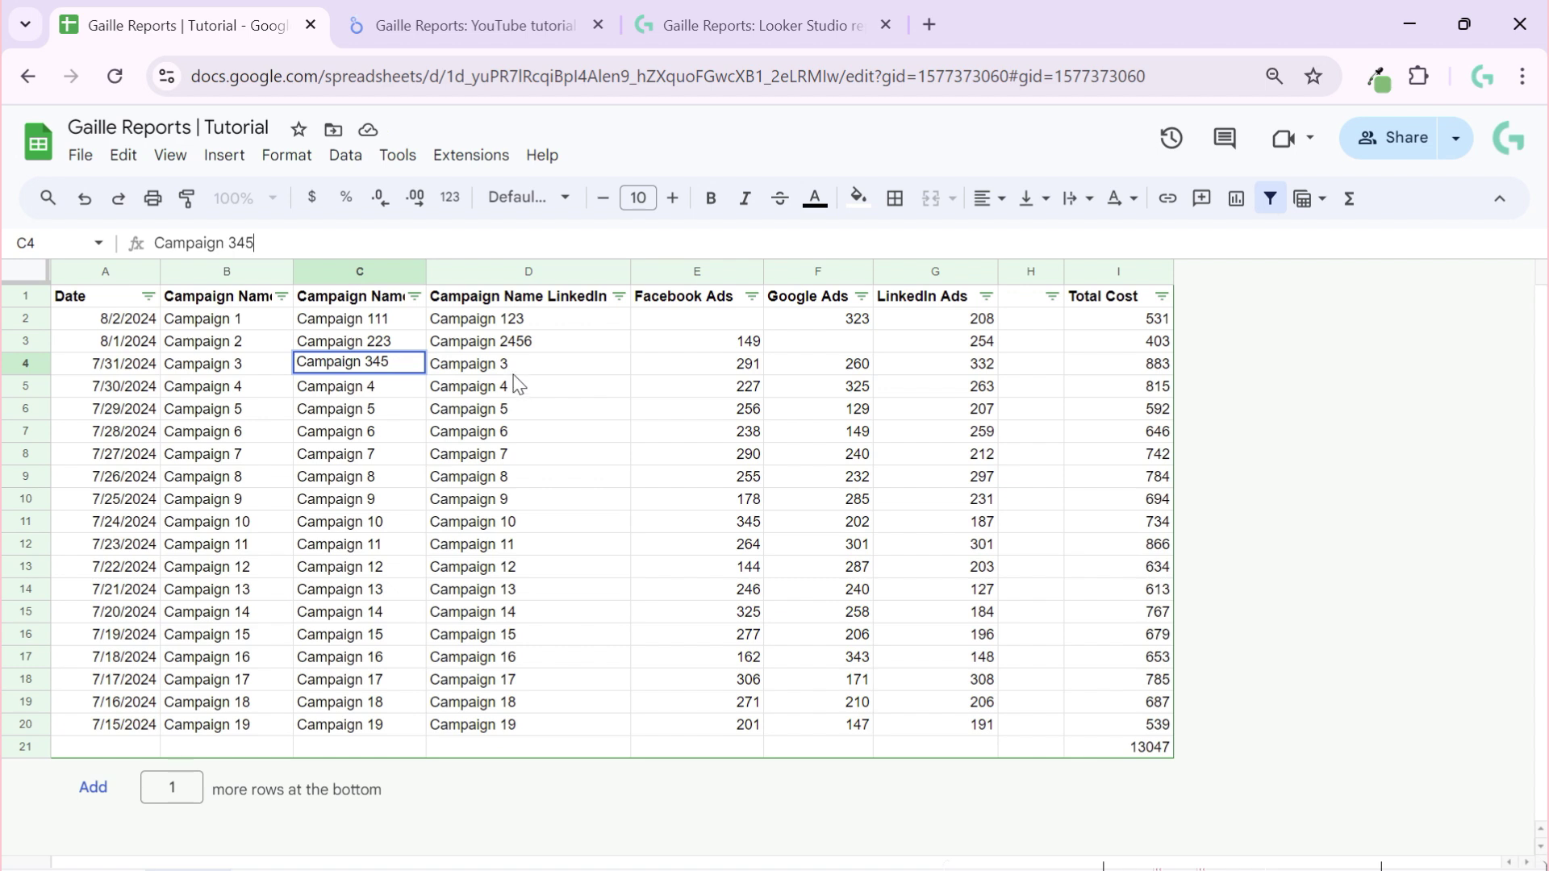
key(Tab)
click(436, 242)
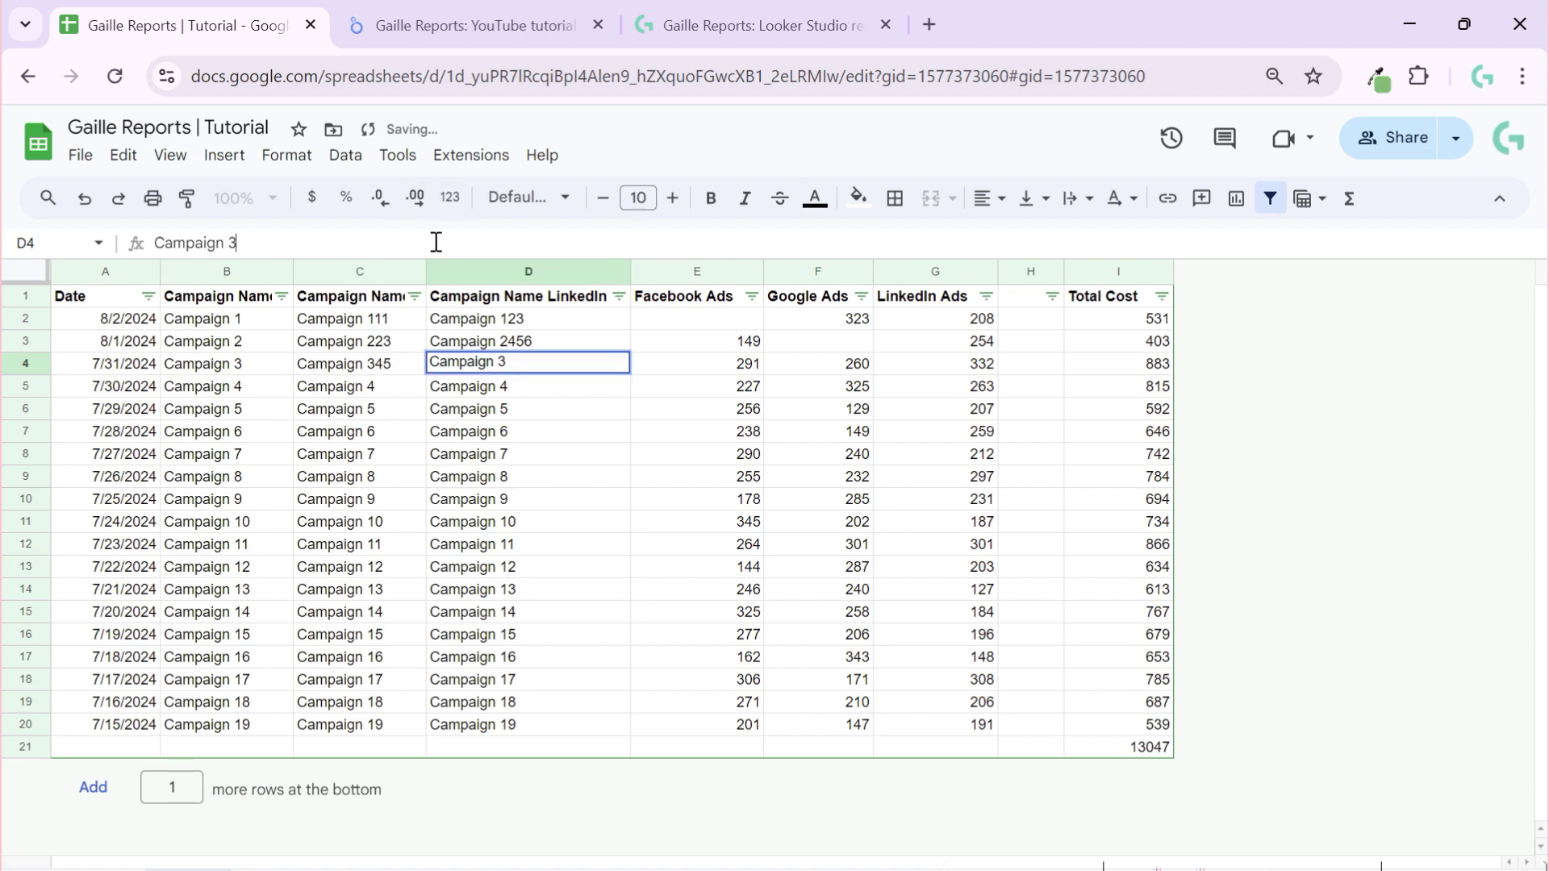
click(585, 340)
- Change the LinkedIn campaign name in D2 to Campaign 1235
click(587, 322)
click(376, 237)
text(5)
key(Return)
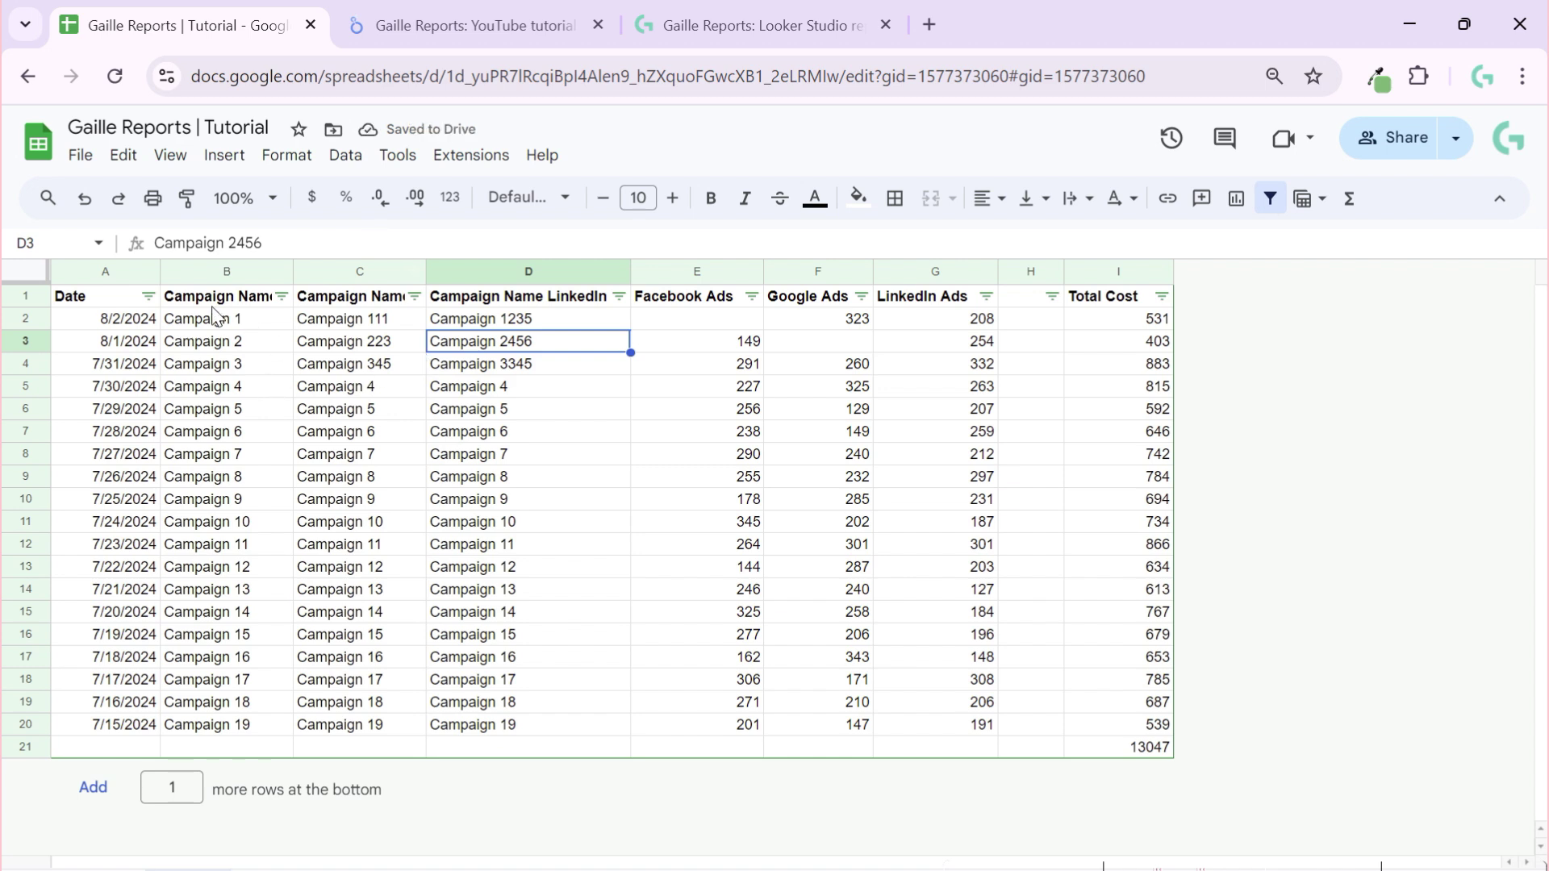
- Clear the Facebook campaign names in B3 and B4 and the Google campaign name in C4
click(224, 345)
key(Delete)
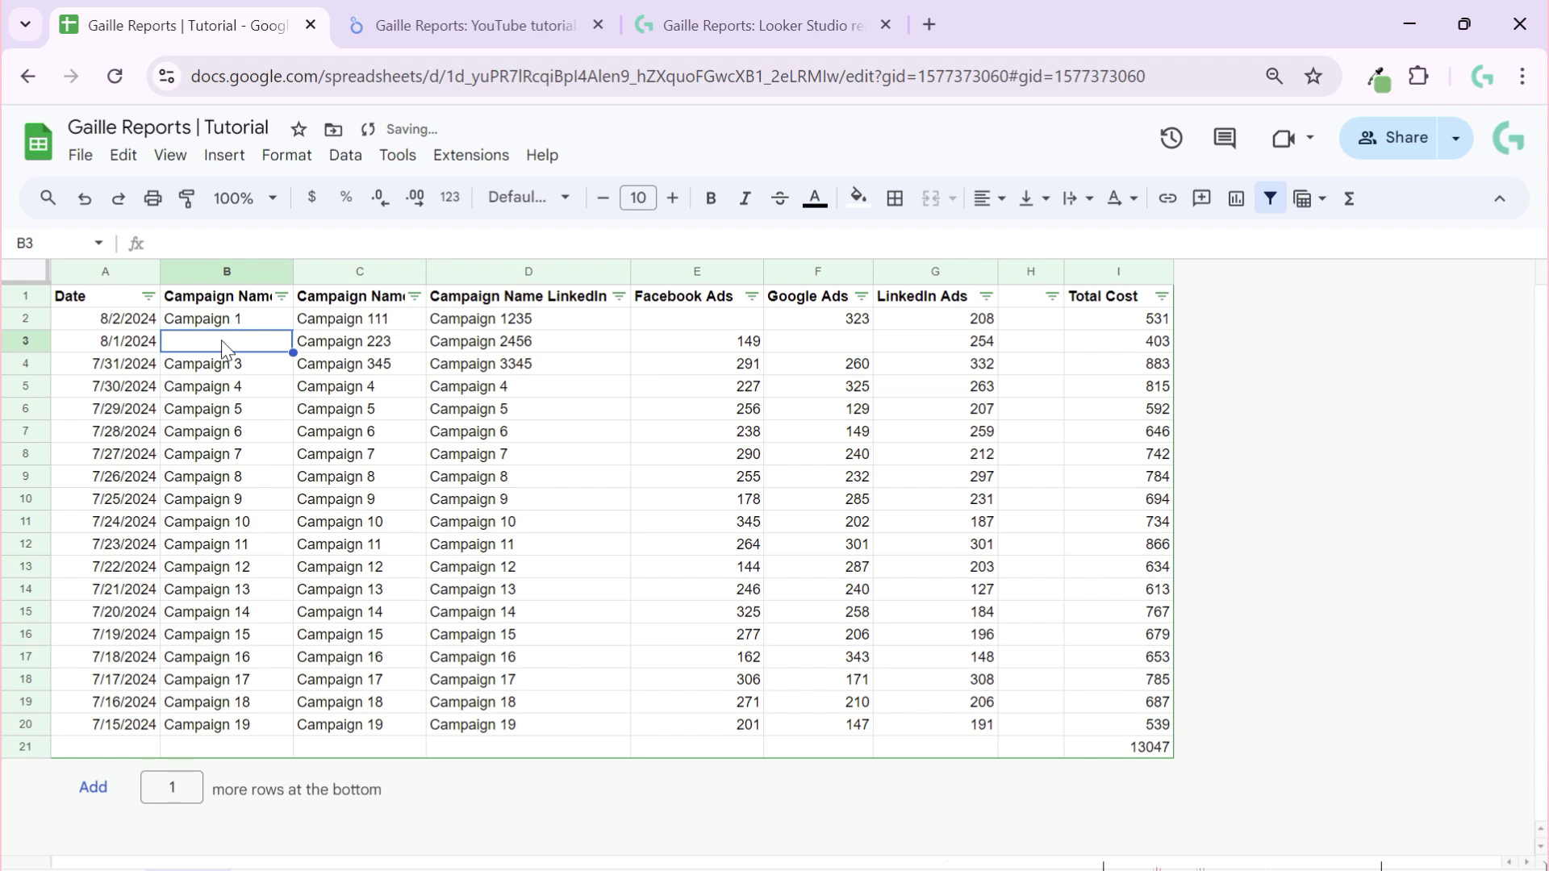
key(Down)
key(Delete)
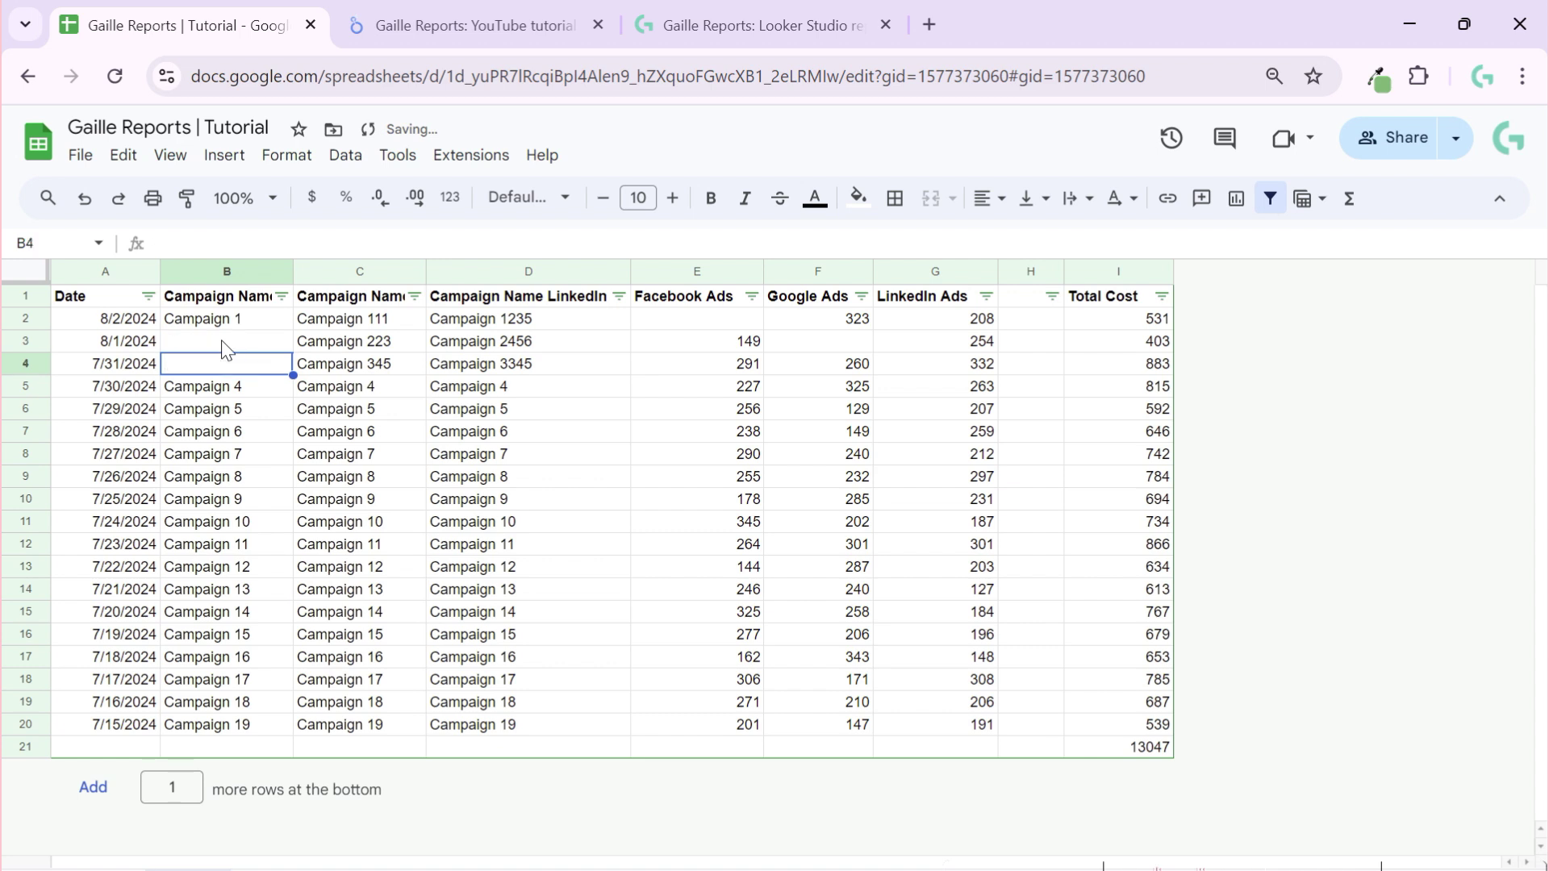
key(Right)
key(Delete)
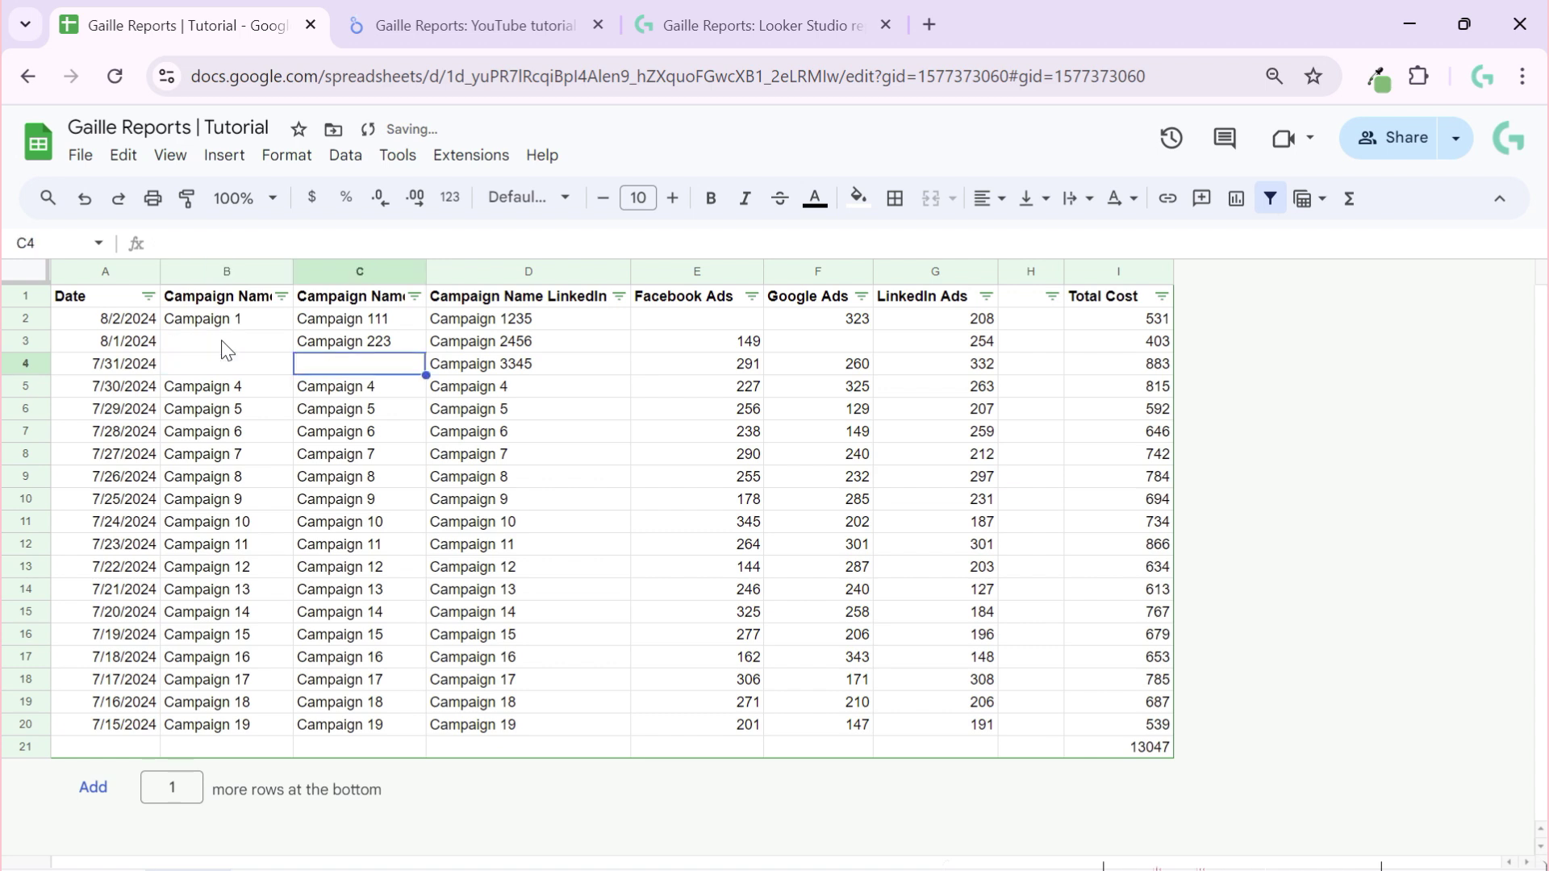
- Switch to the Looker Studio report, reconnect the table's ifnull data source and apply the connection changes to add the new fields
click(467, 22)
scroll(1283, 436, up, 5)
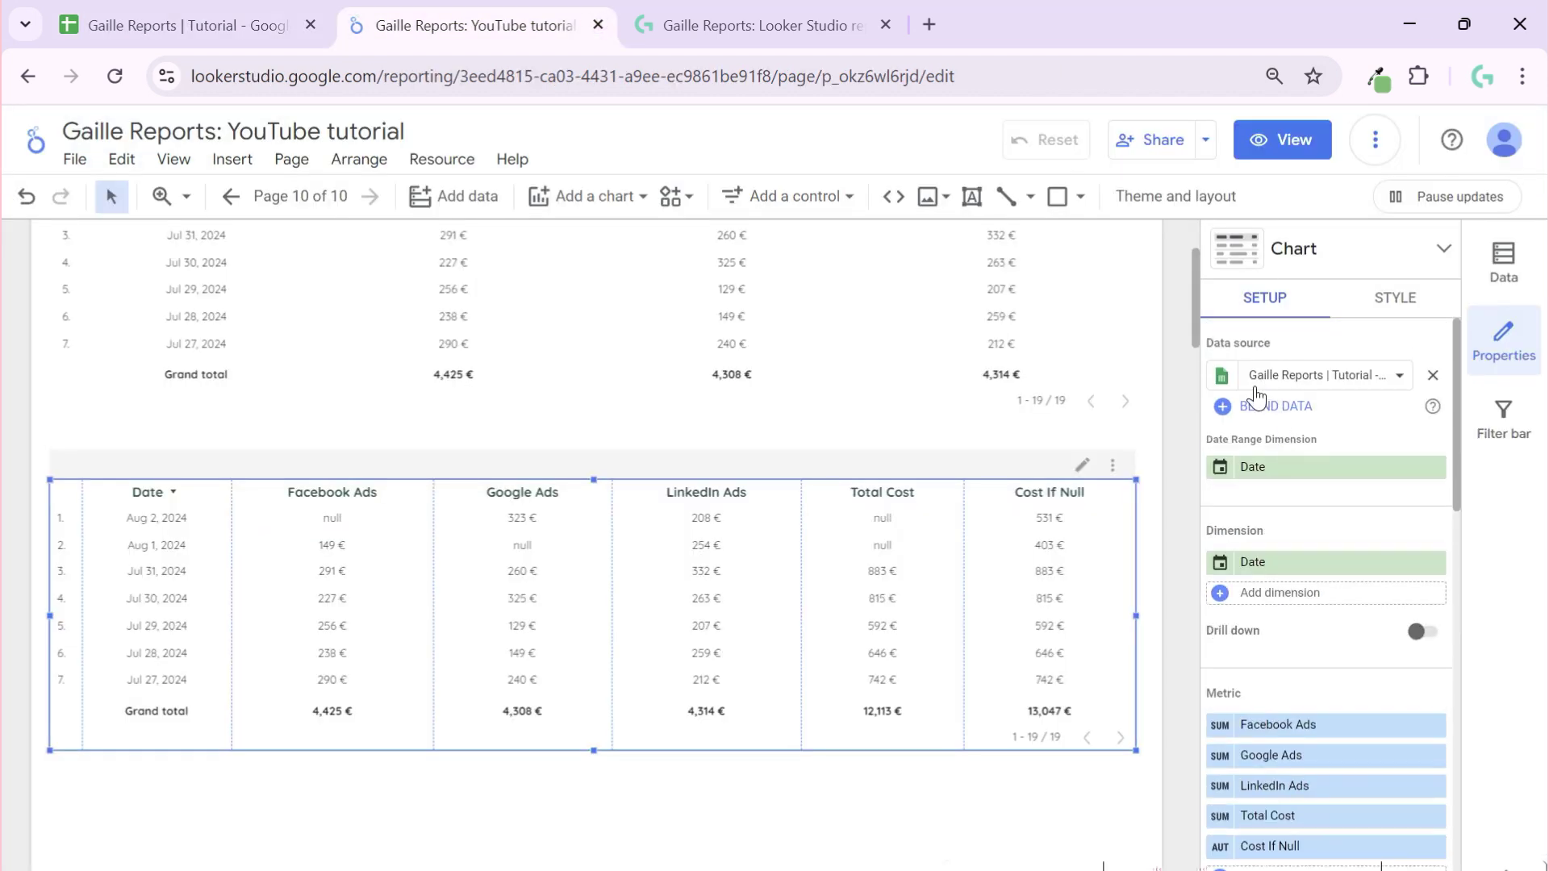
click(1221, 376)
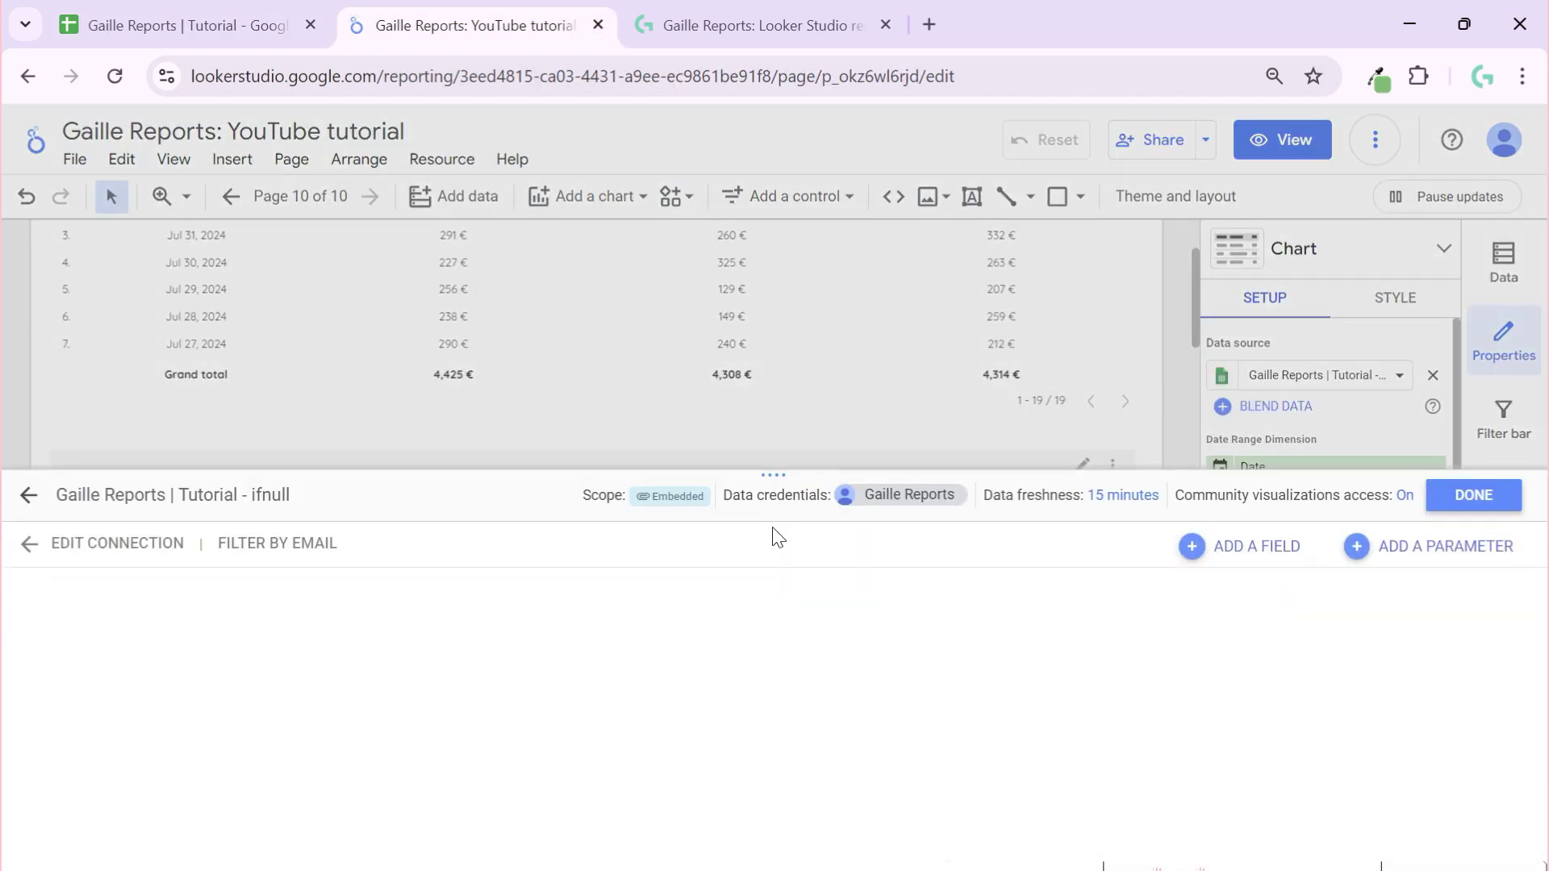
click(49, 536)
drag(766, 477, 773, 276)
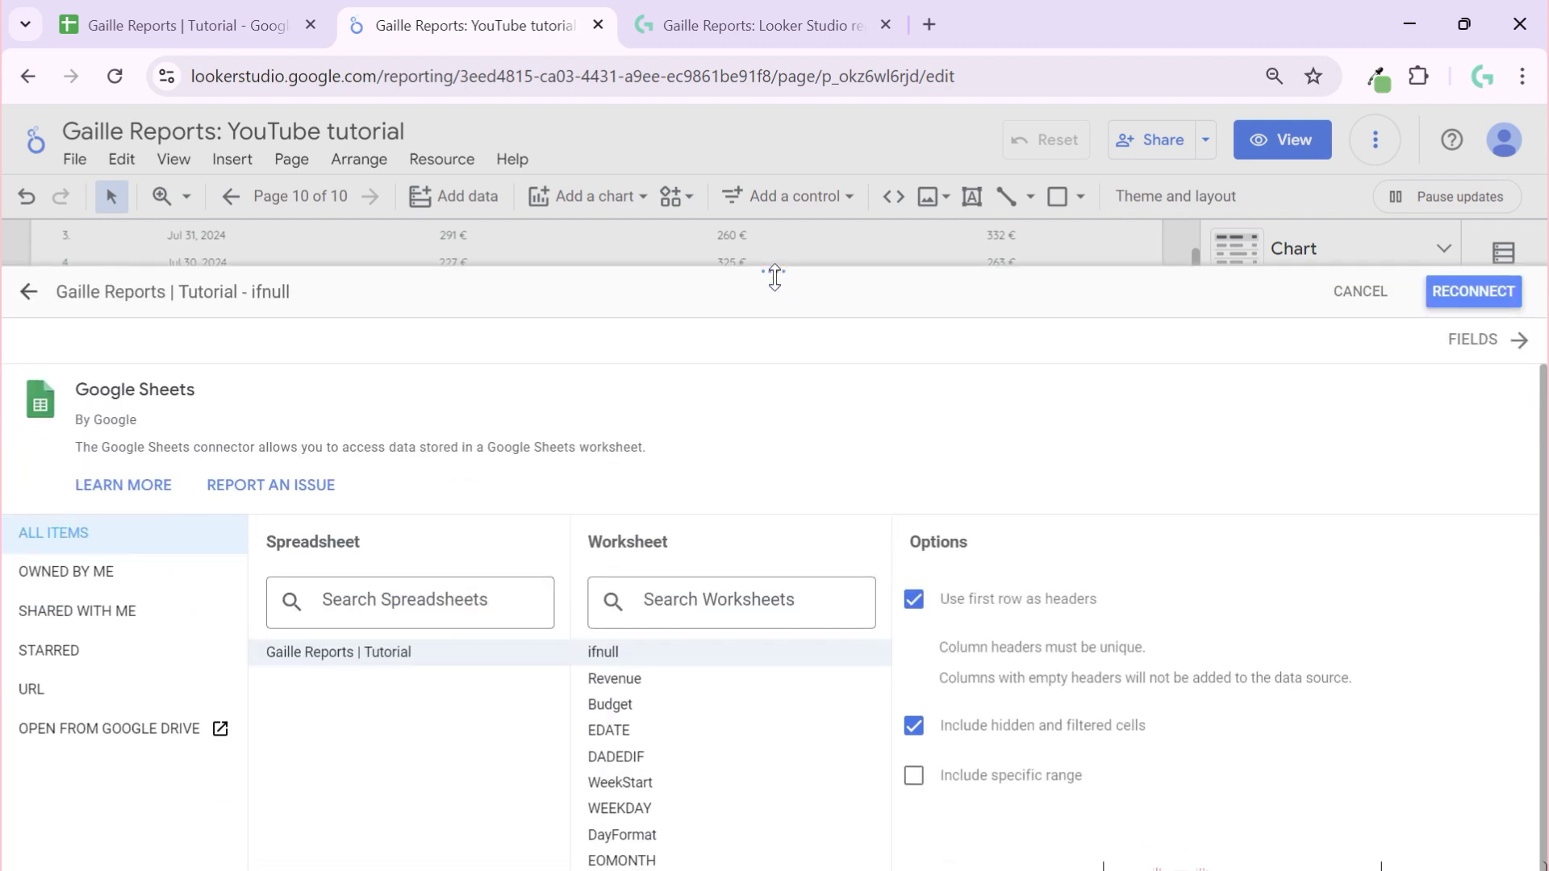
click(1475, 292)
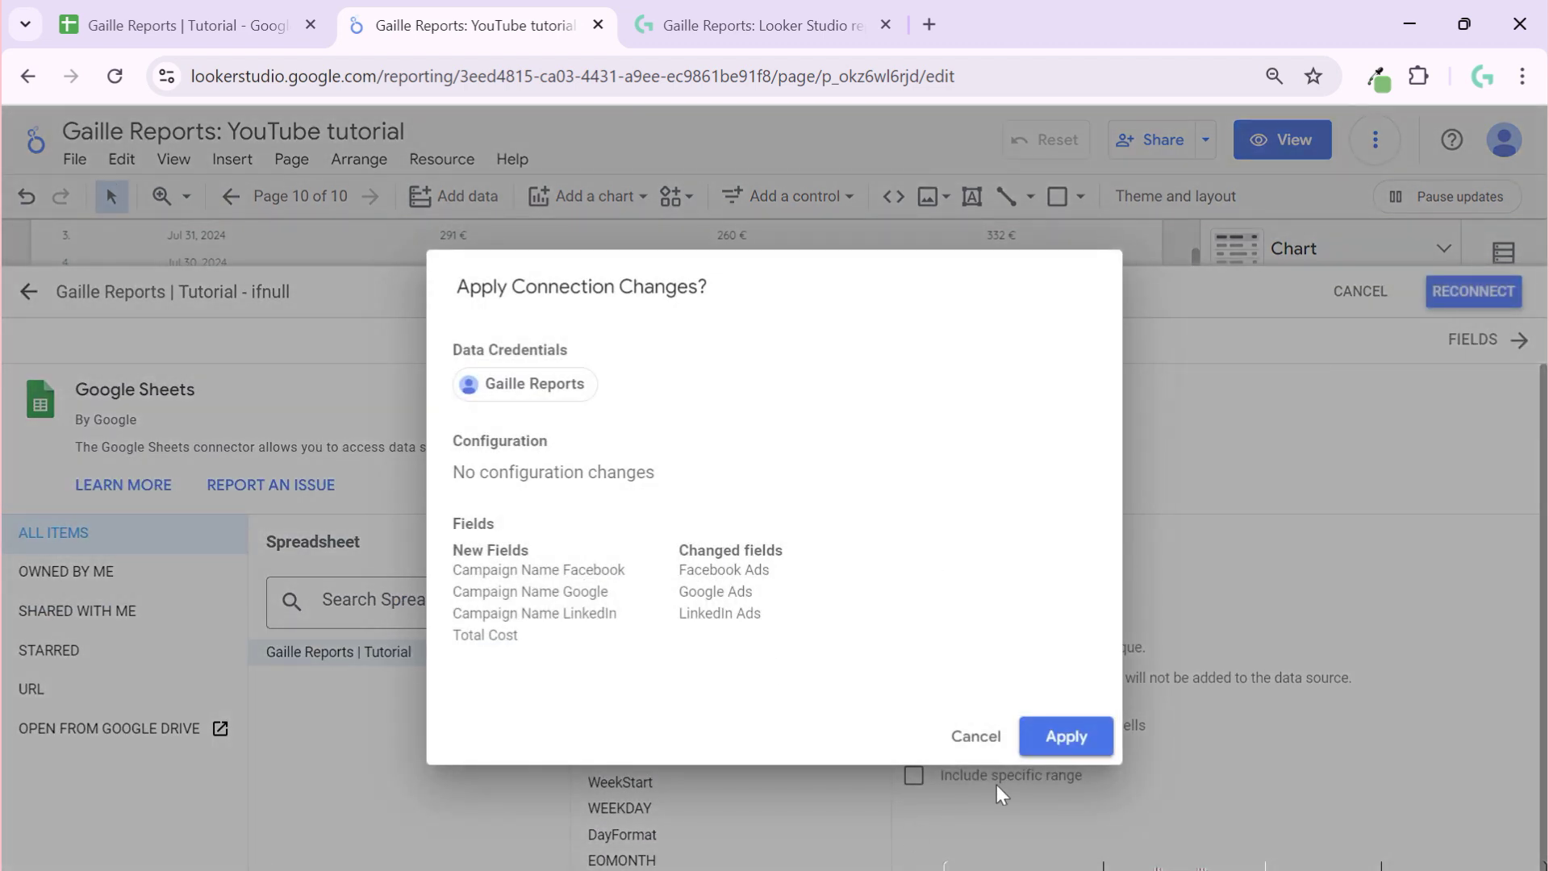
click(1063, 747)
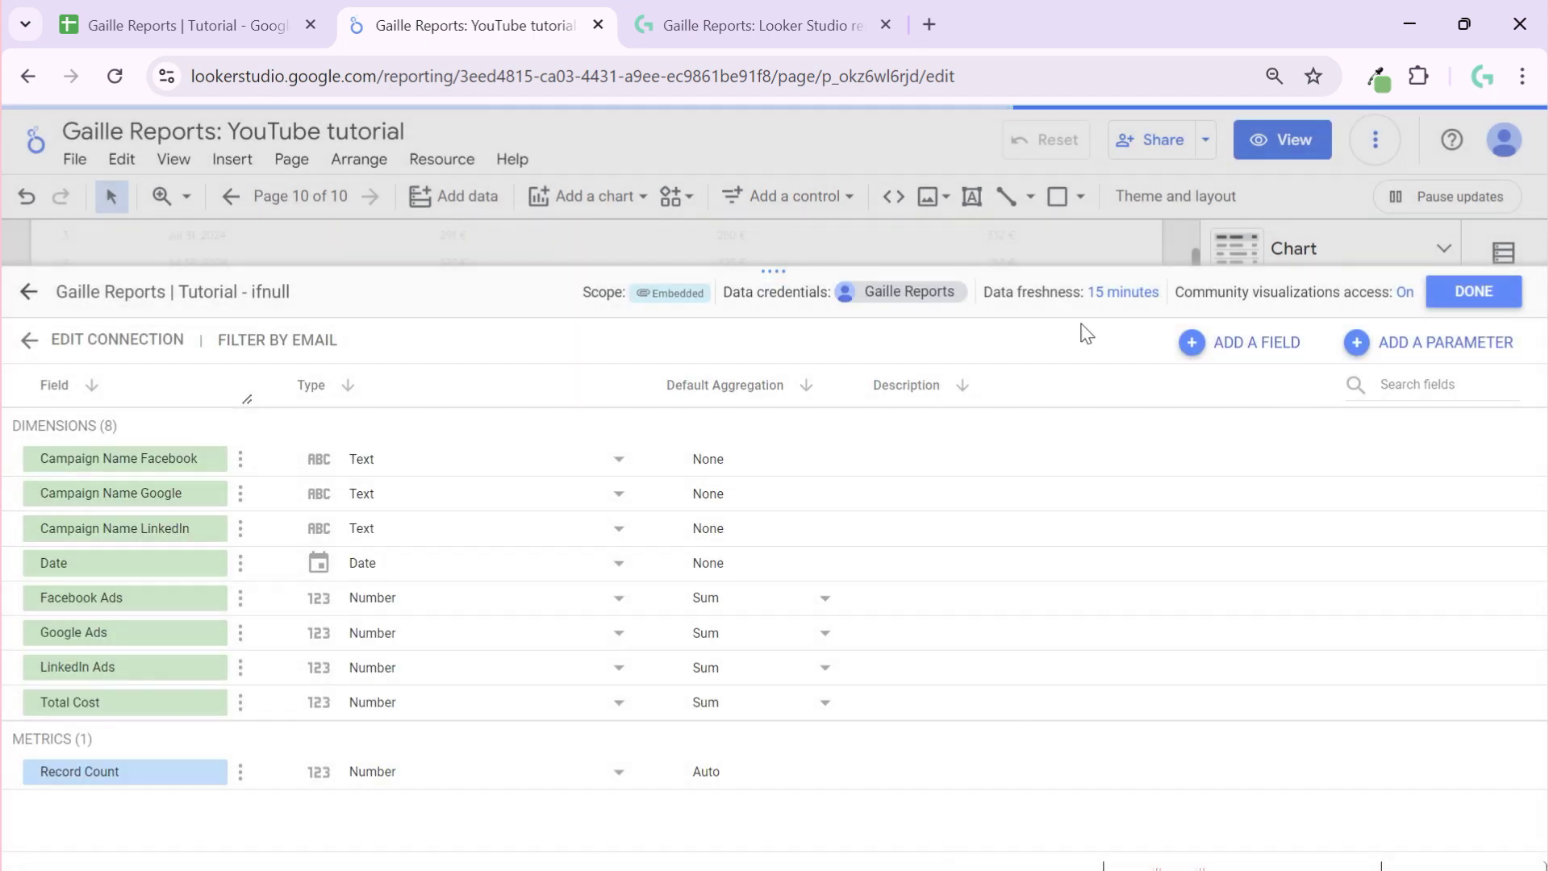
- Set the data type of the Facebook Ads and Google Ads fields to the currency EUR - Euro (€)
click(419, 607)
mouse_move(463, 820)
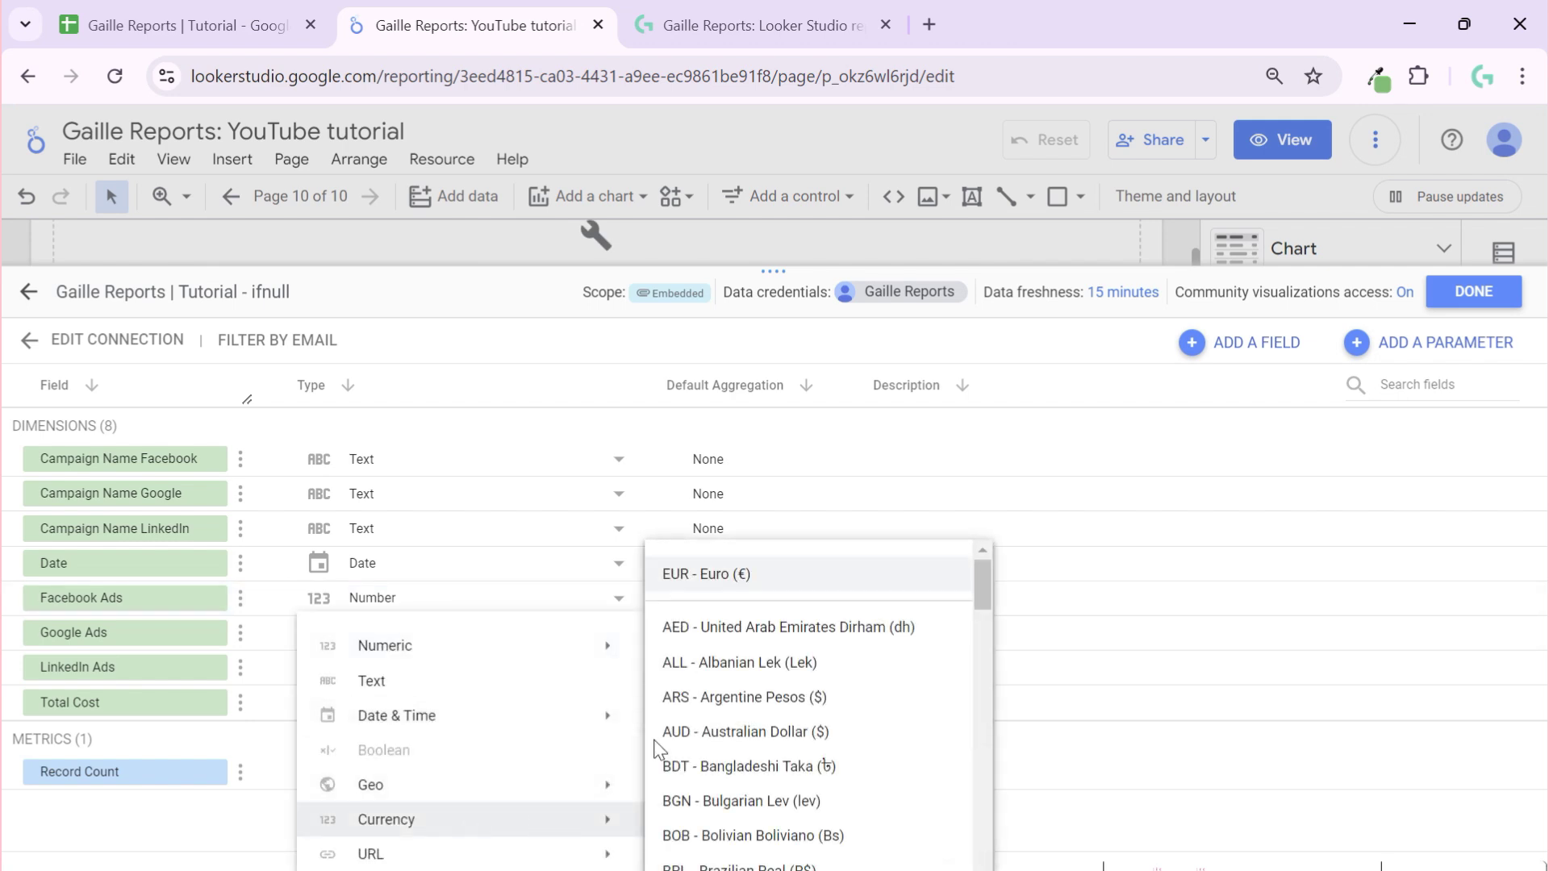
click(725, 598)
click(512, 637)
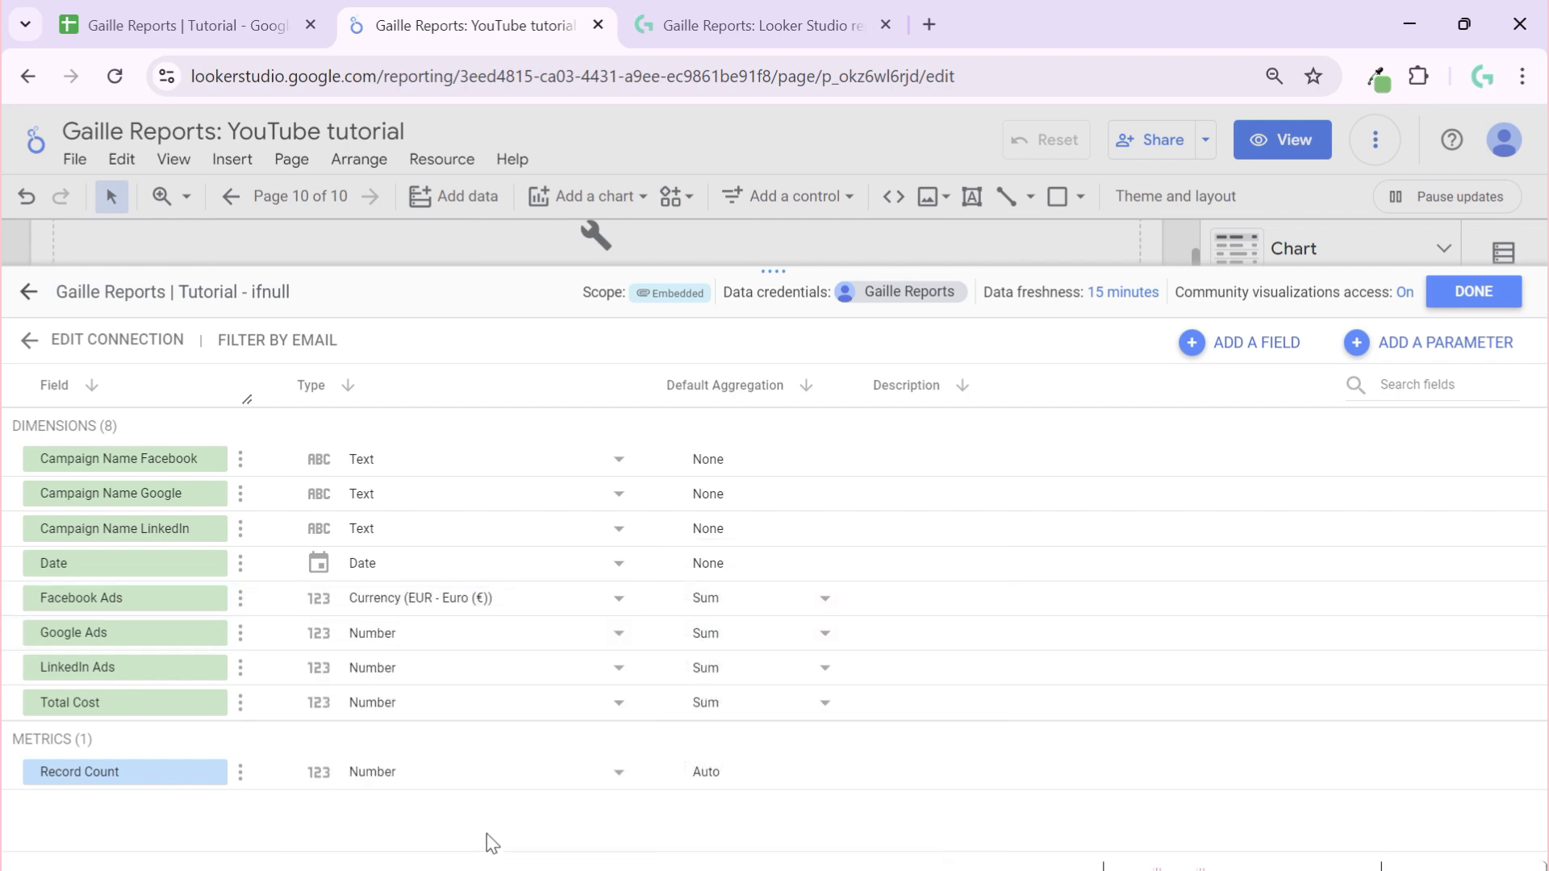
click(519, 637)
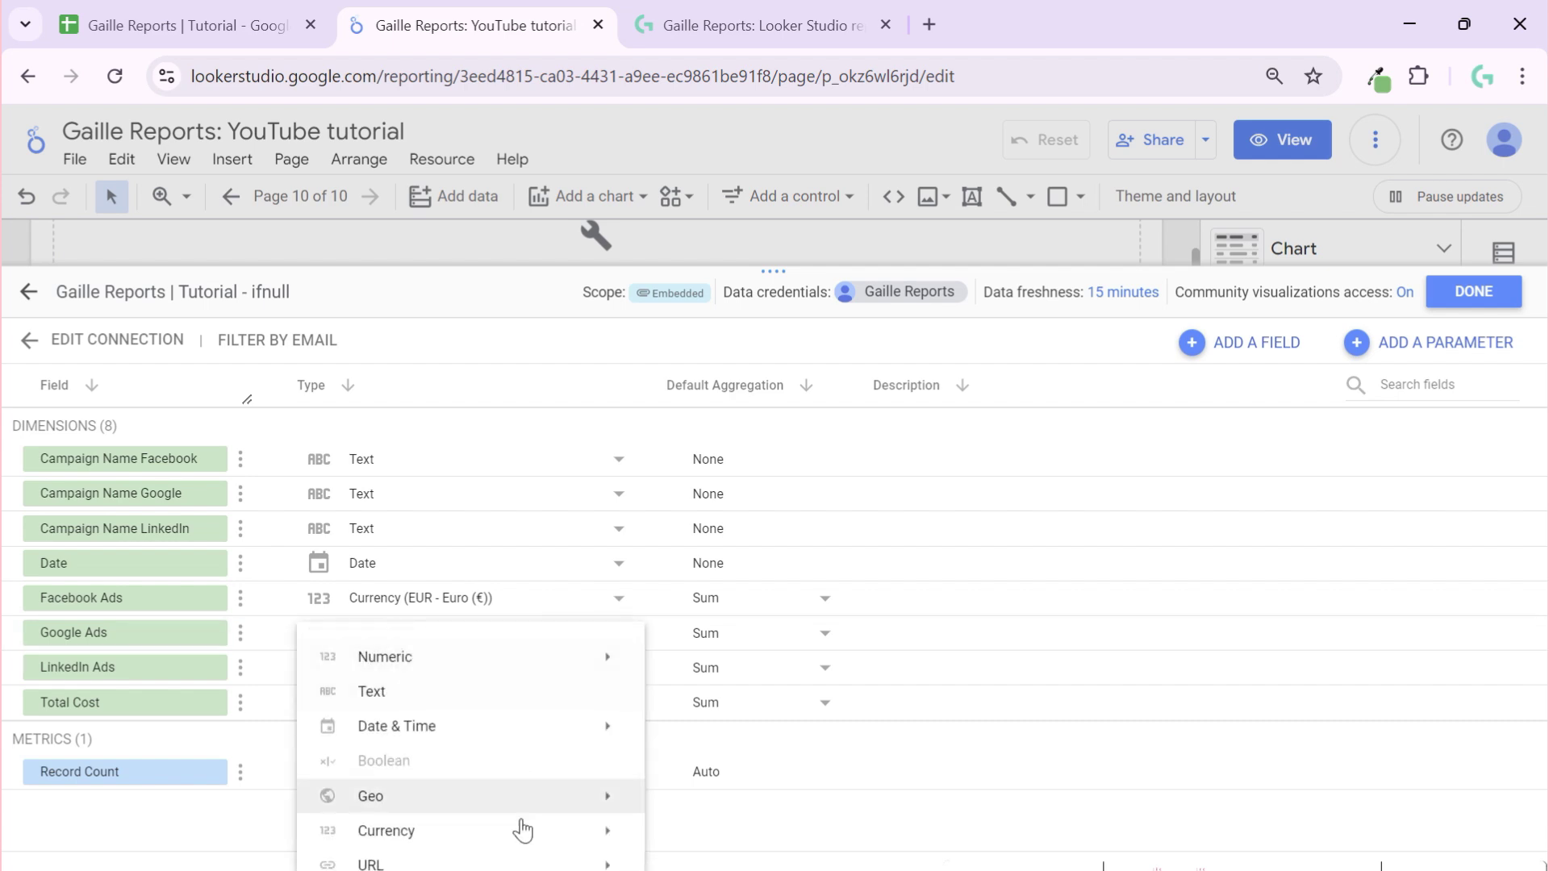
mouse_move(519, 839)
click(734, 573)
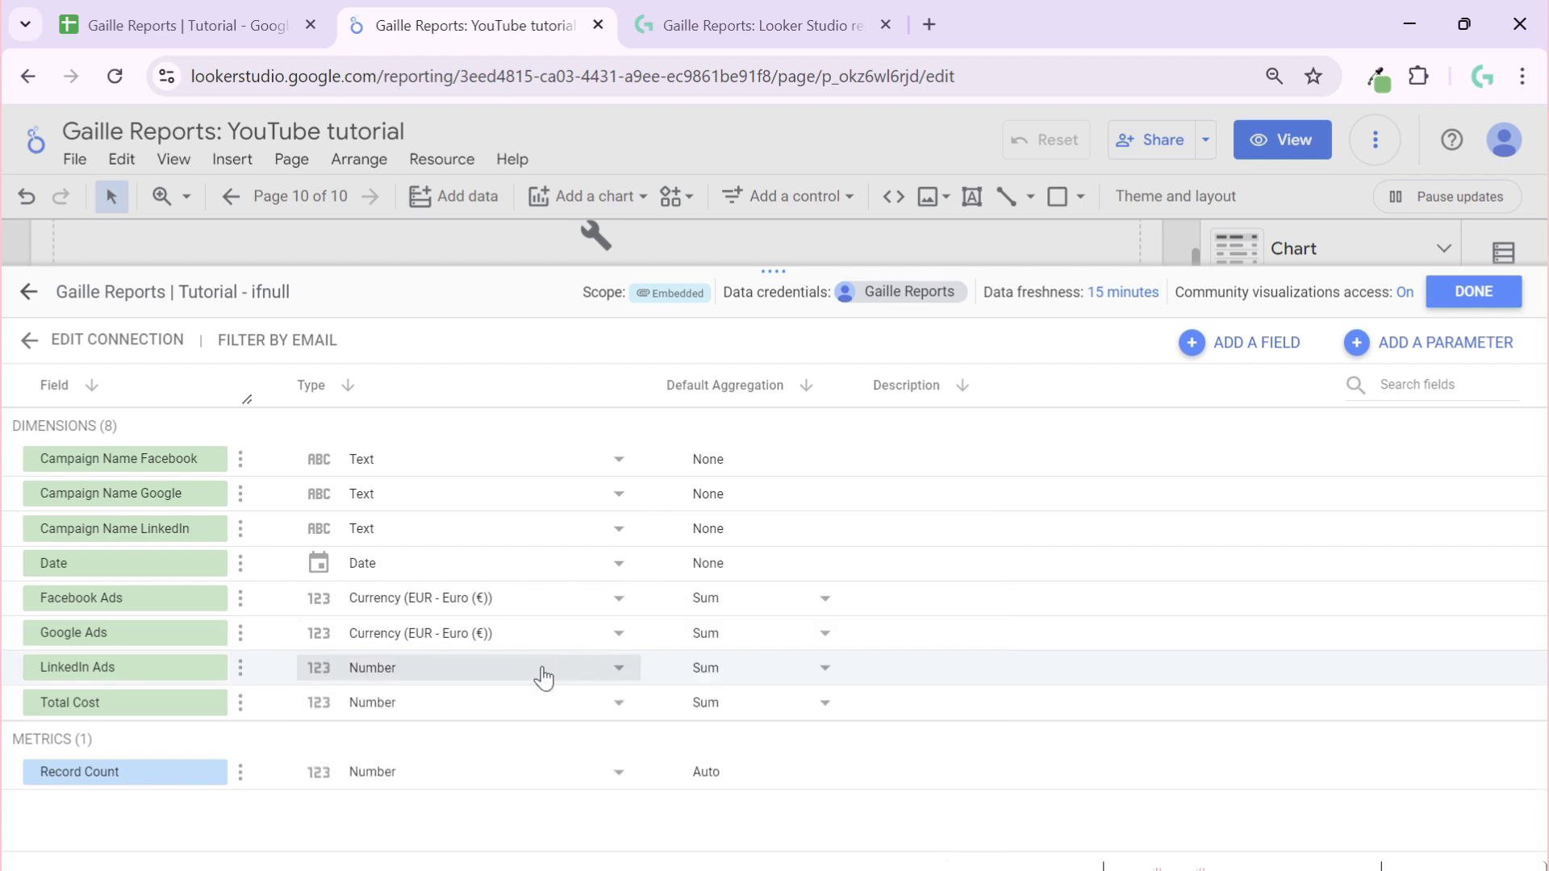
- Set the LinkedIn Ads field's data type to the currency EUR - Euro (€) and finish editing the data source
click(543, 678)
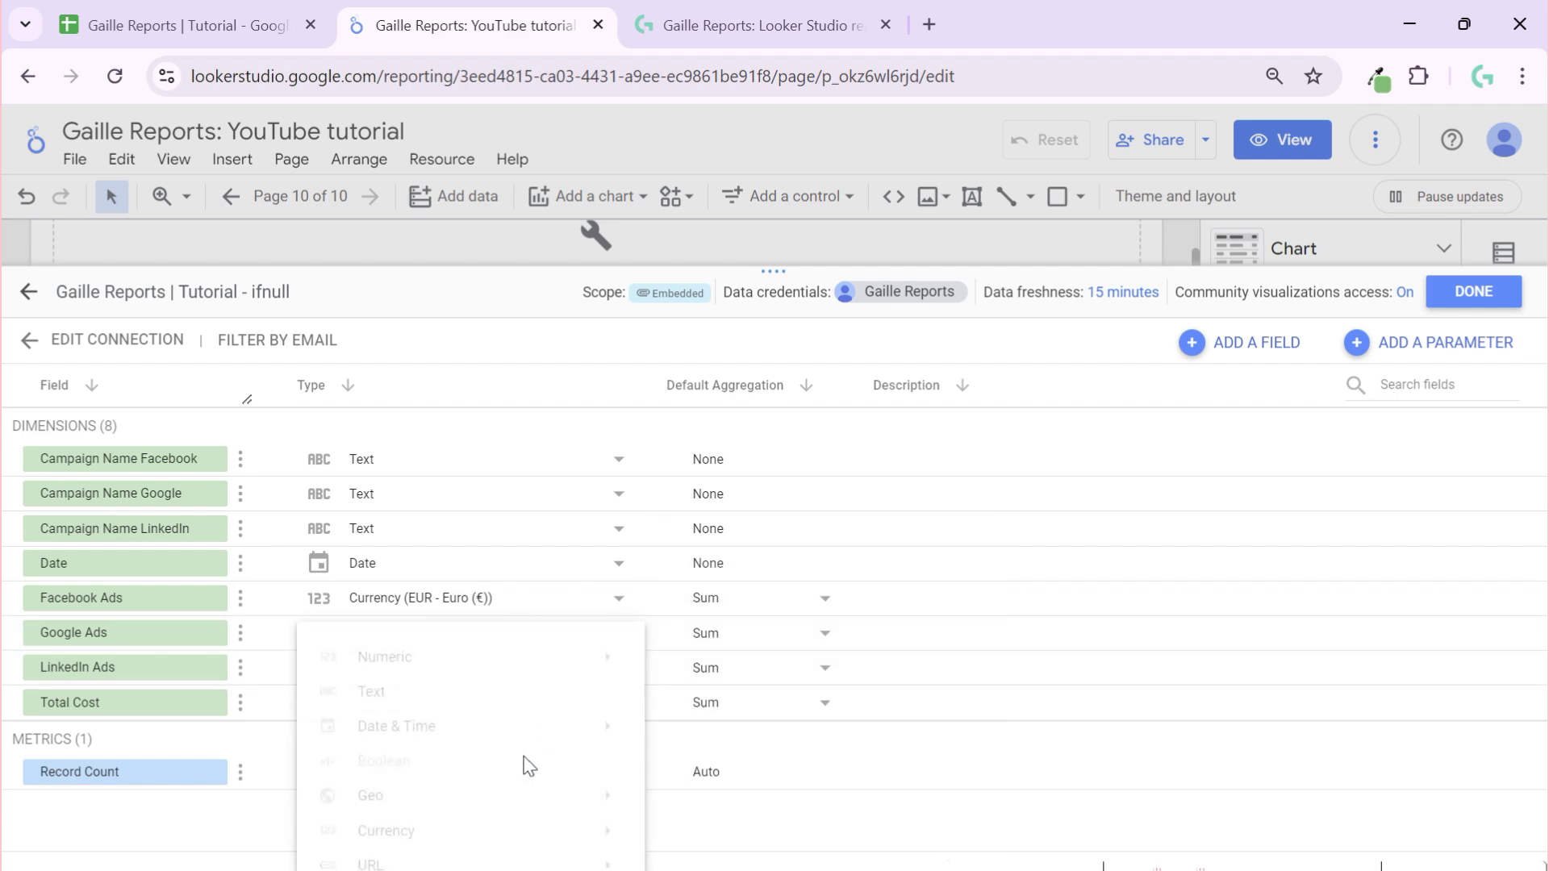
click(539, 846)
click(435, 676)
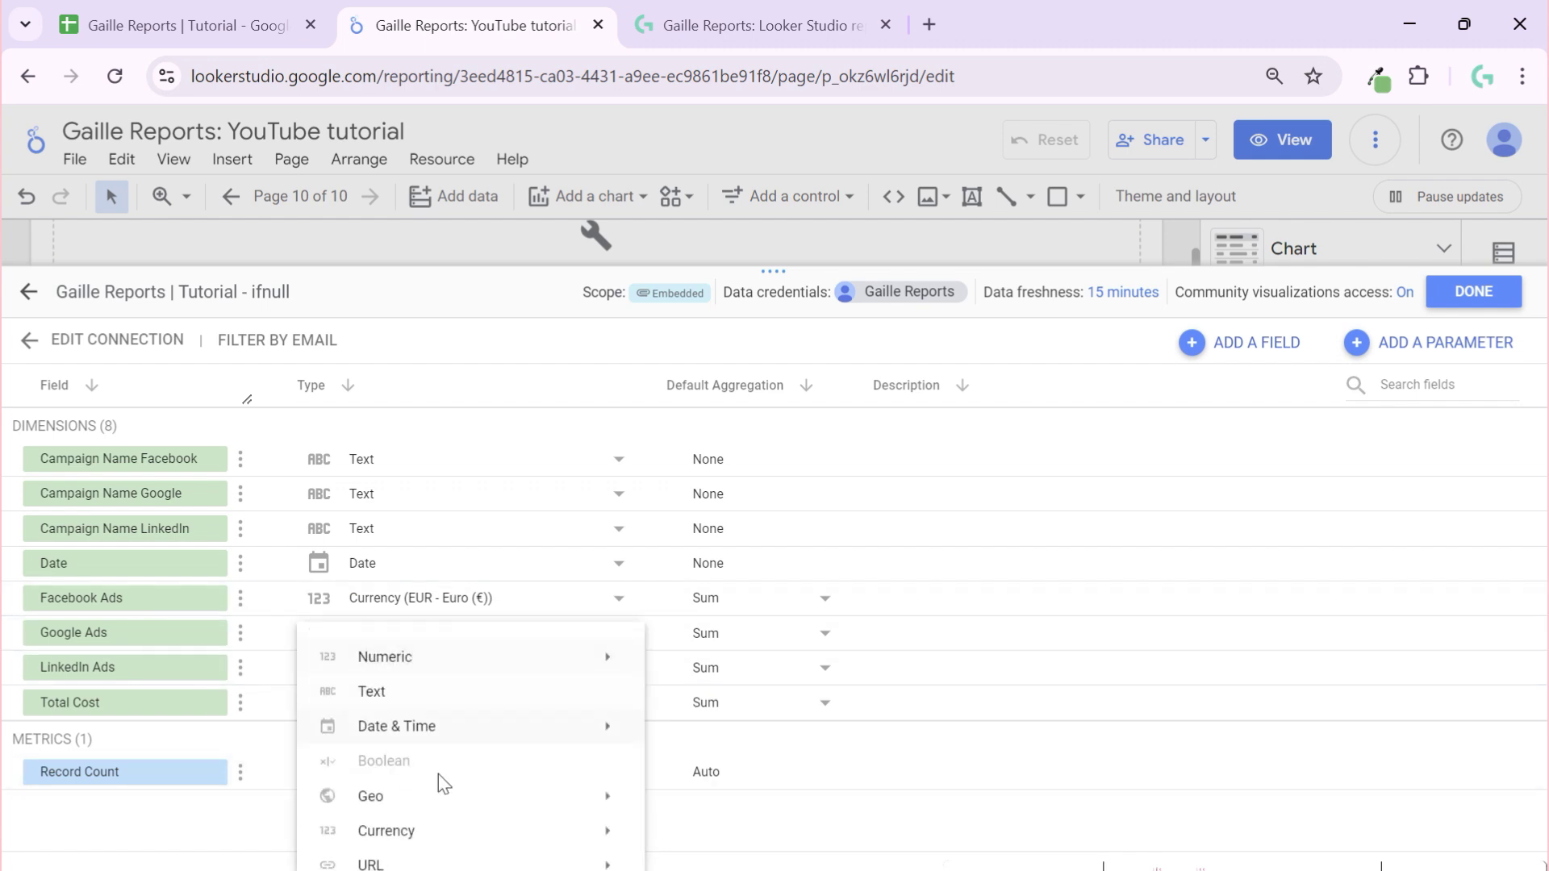
mouse_move(449, 830)
click(778, 576)
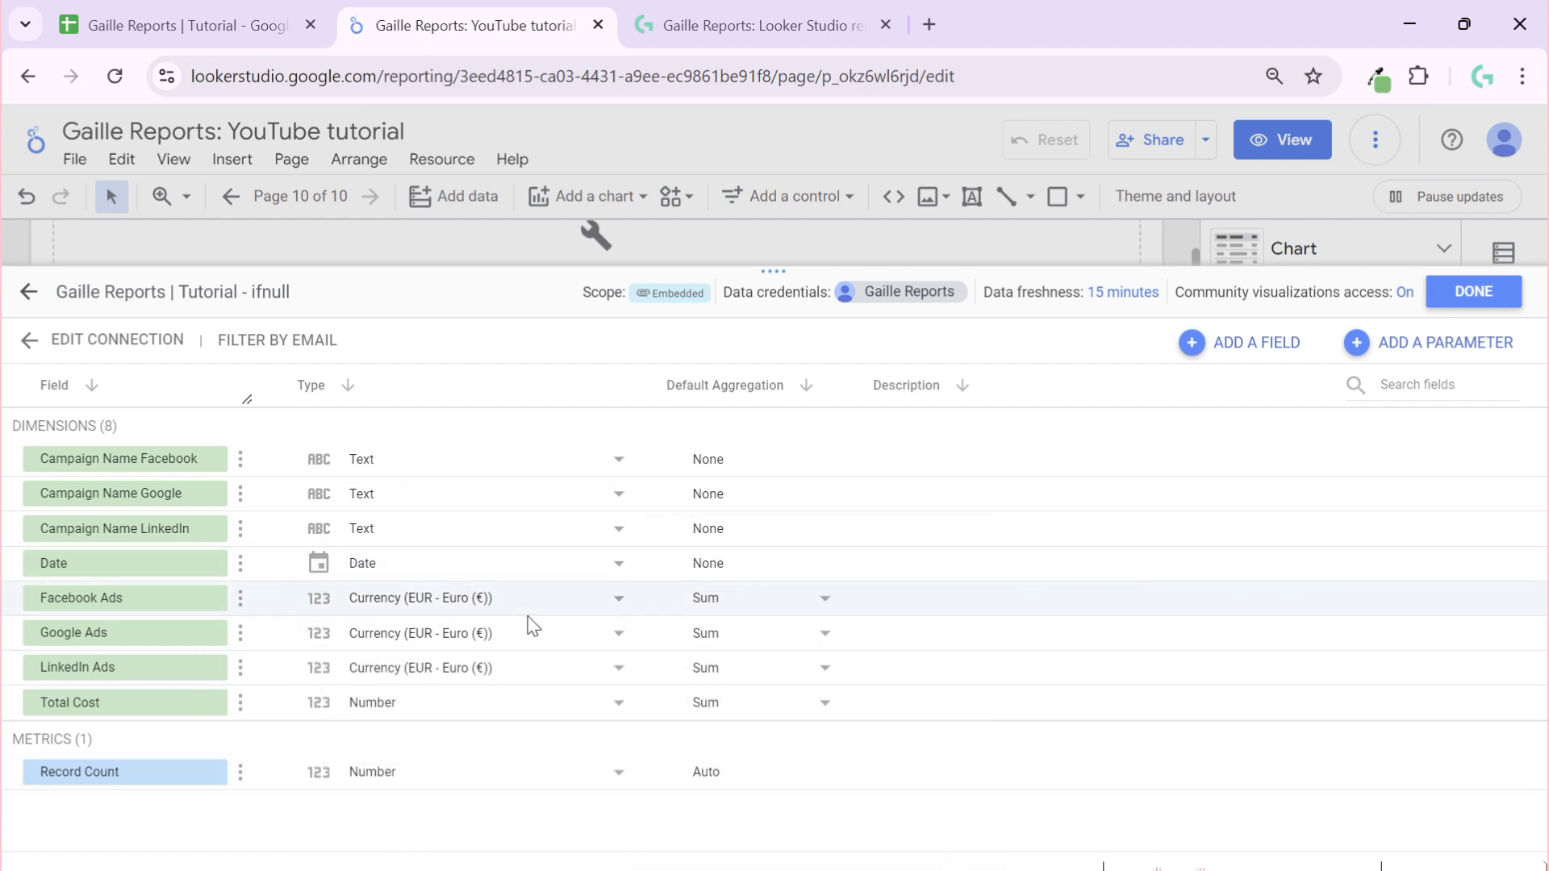
click(1464, 295)
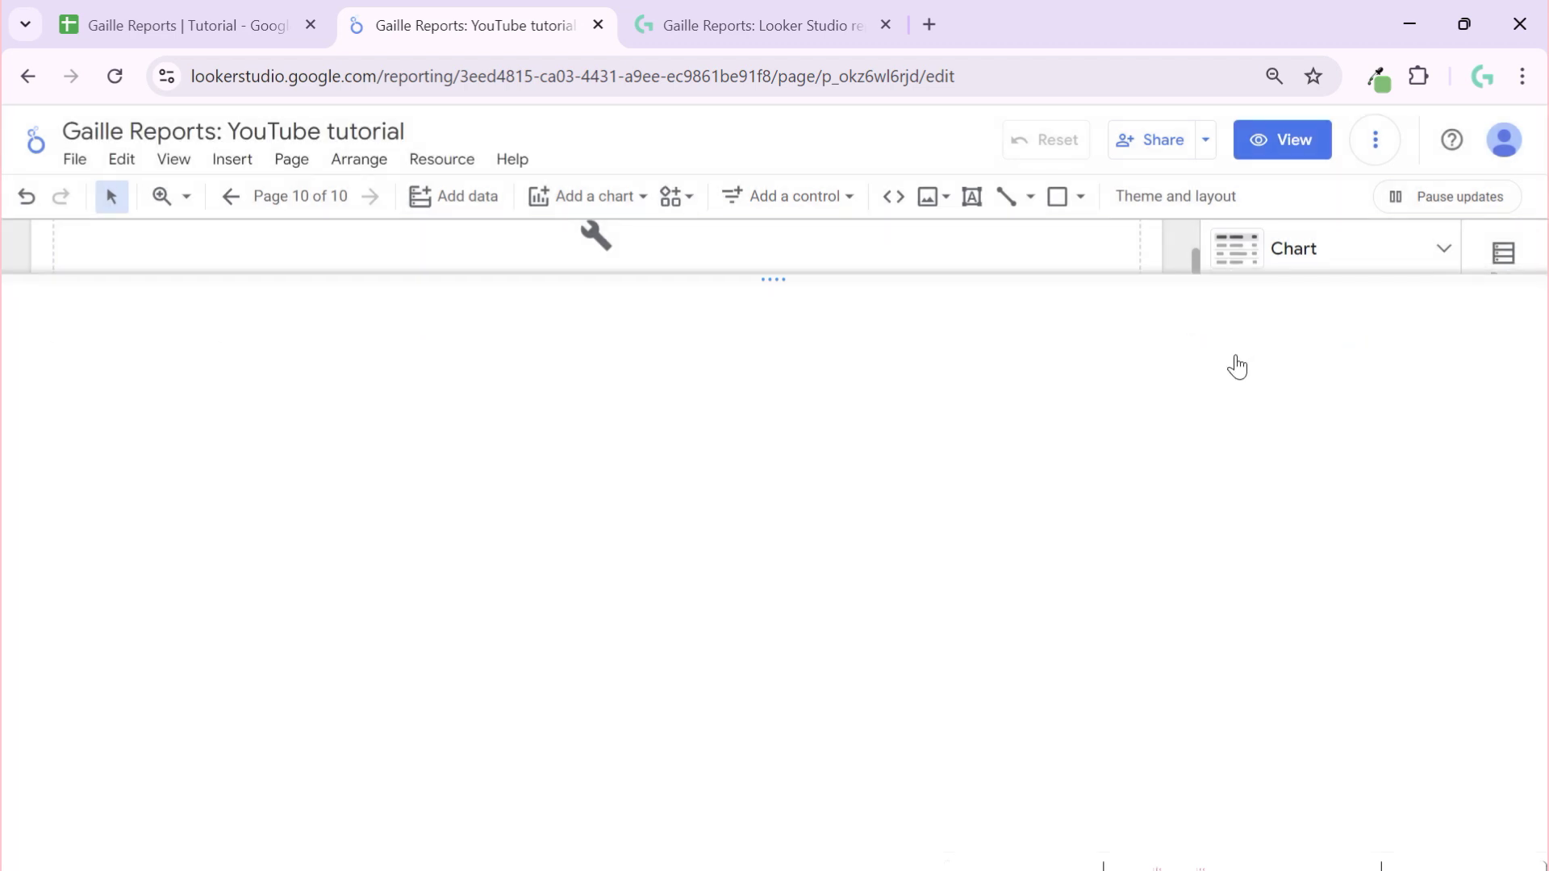
- Reload the report page in the browser
scroll(1048, 352, up, 2)
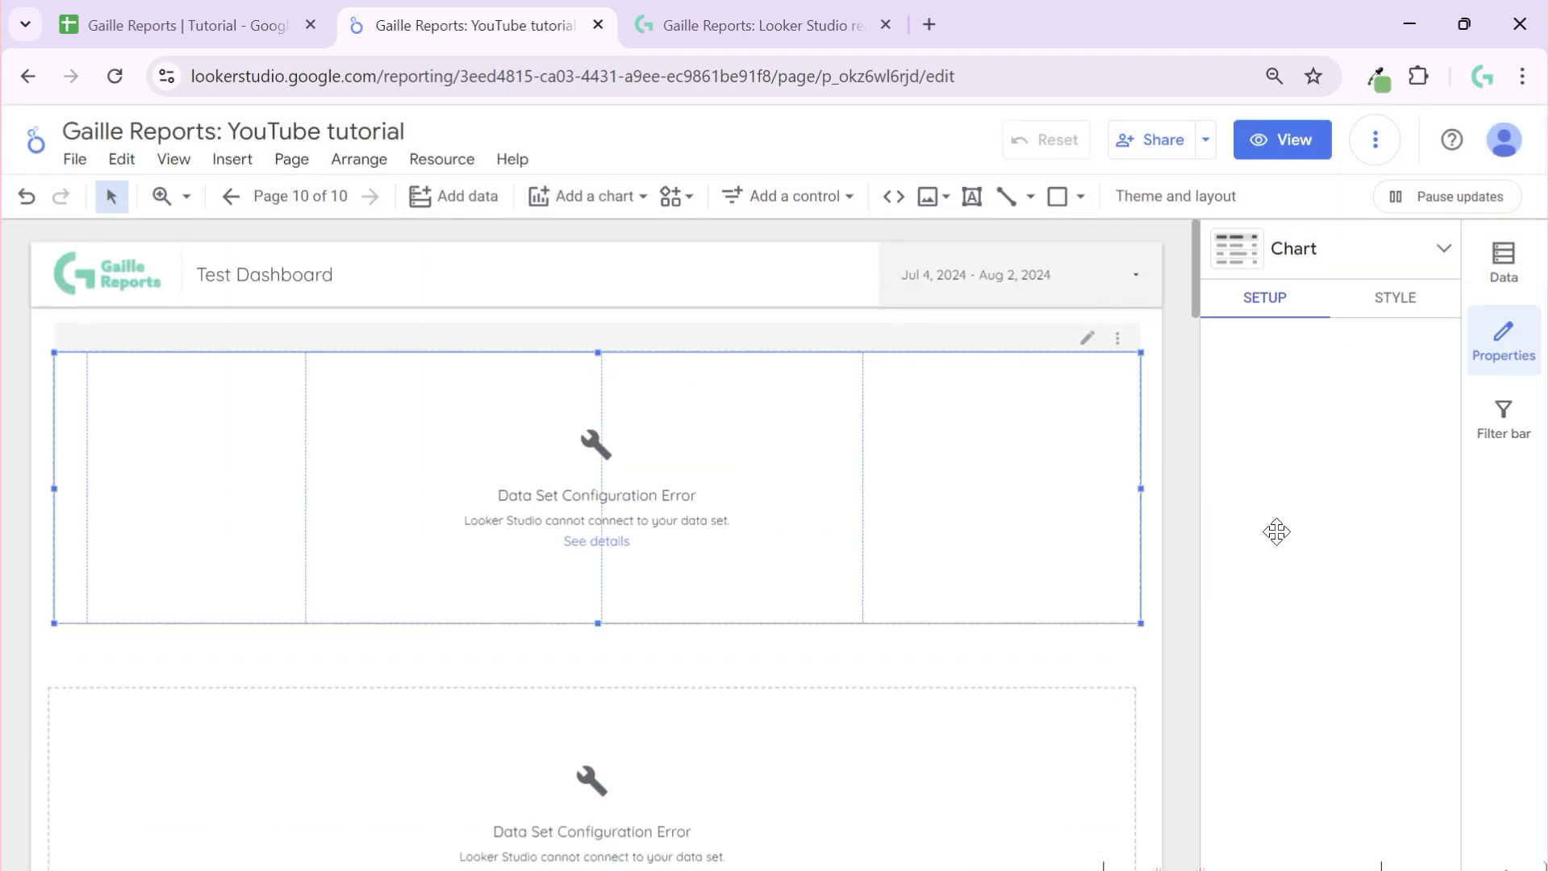
scroll(1331, 554, down, 5)
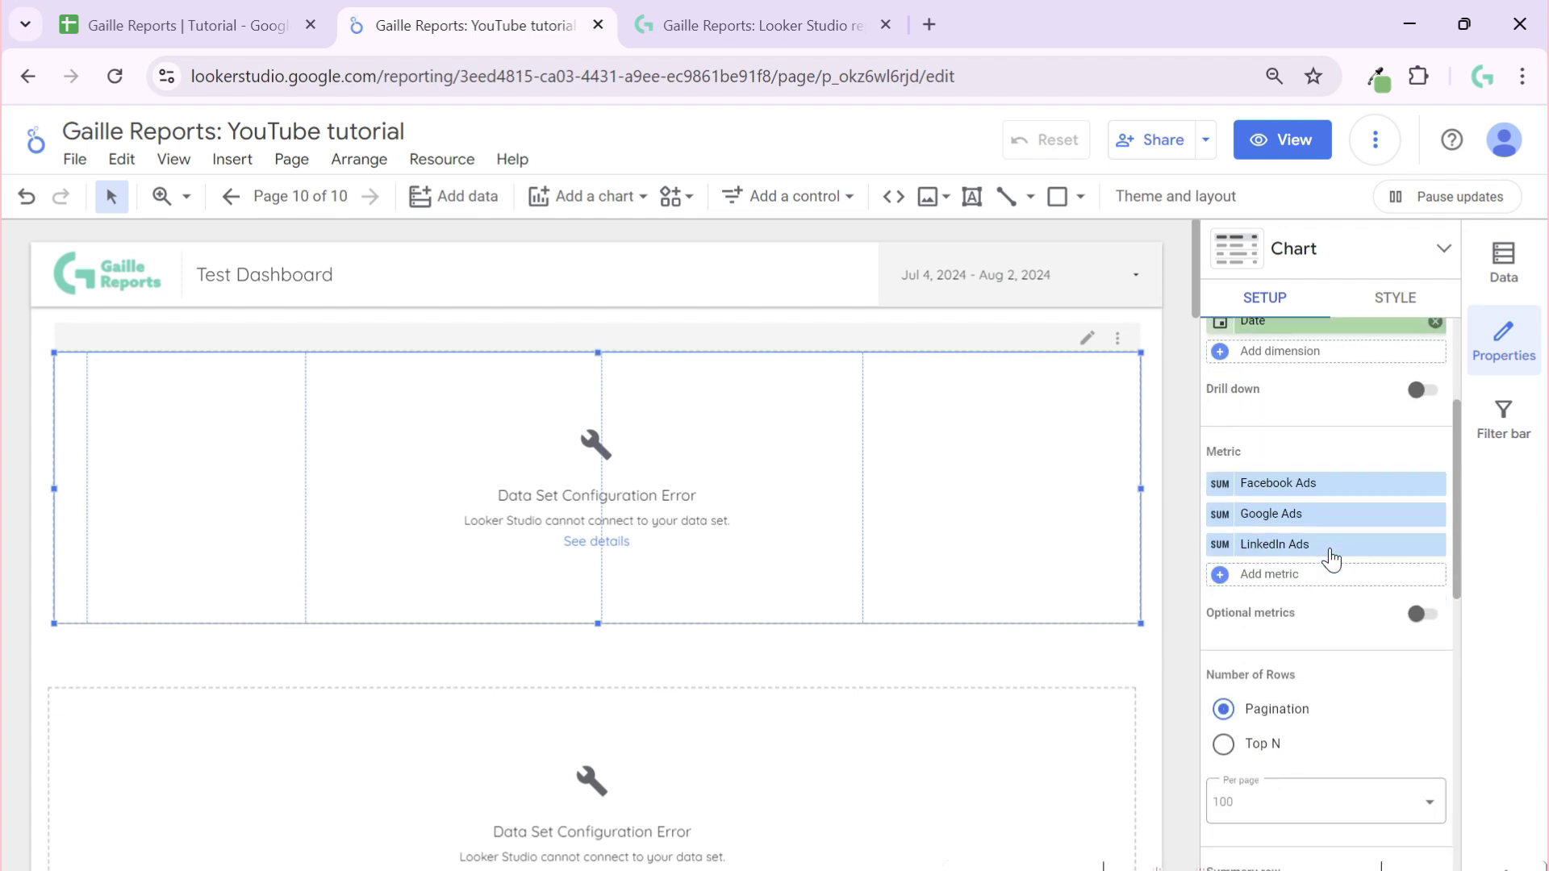
click(1376, 140)
click(1328, 249)
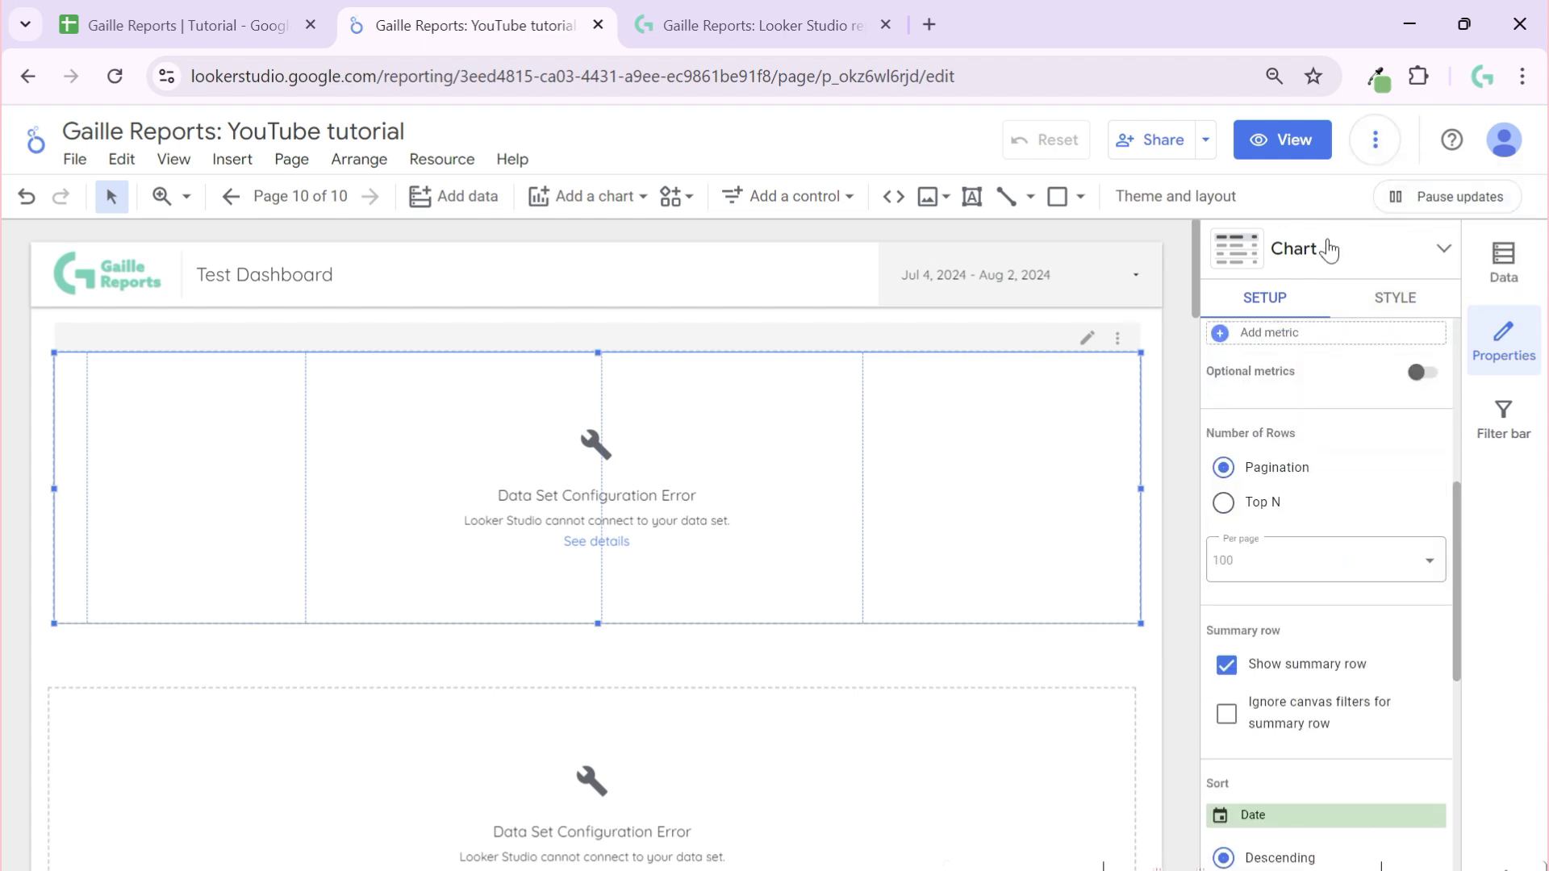
click(836, 75)
key(Return)
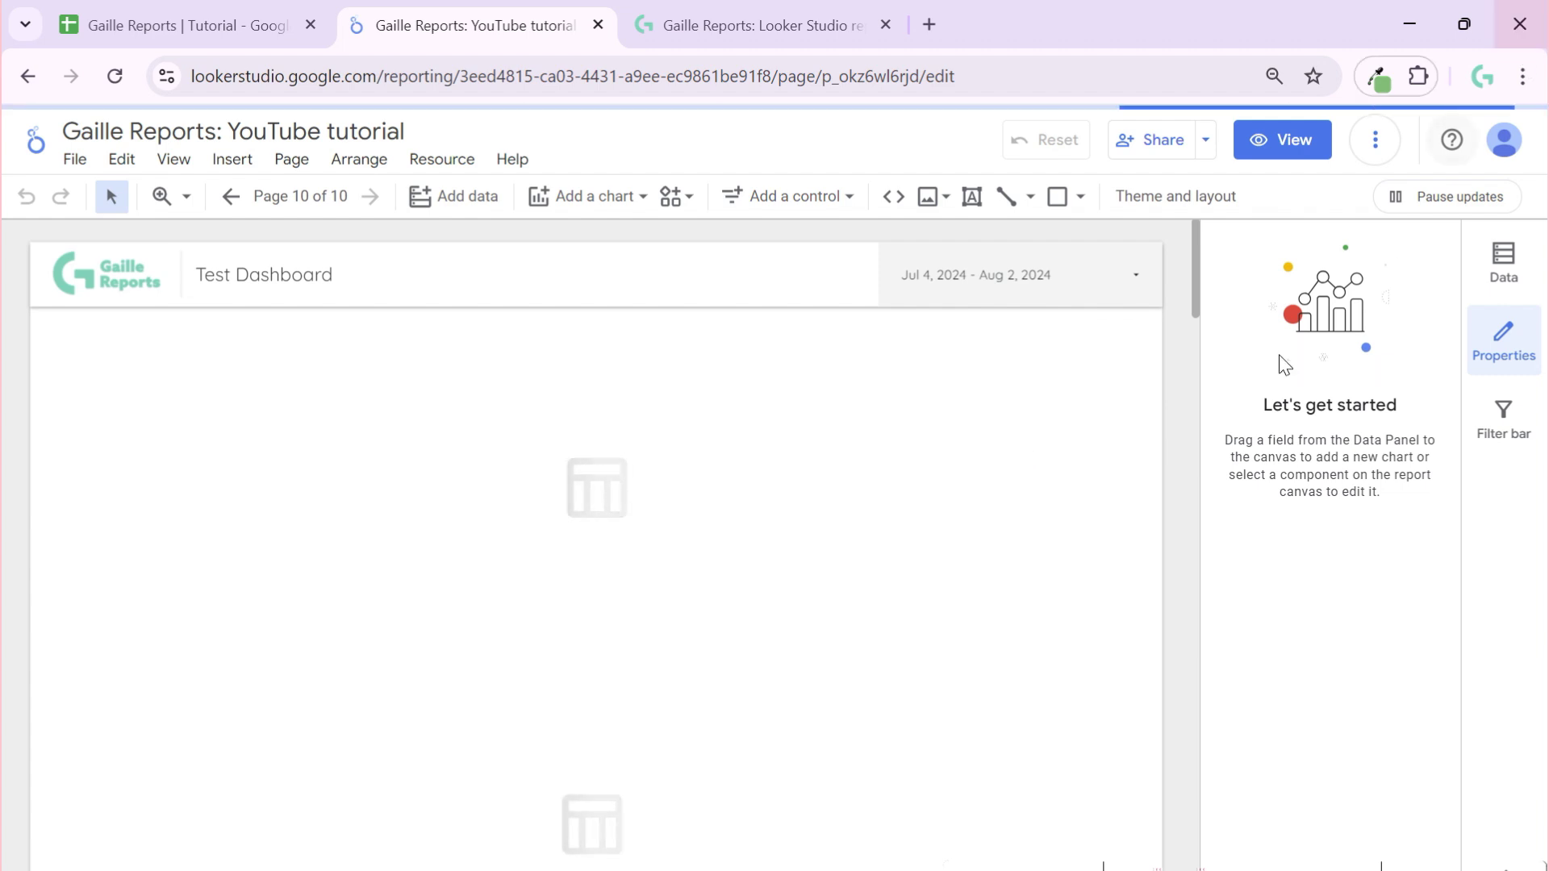
click(1275, 72)
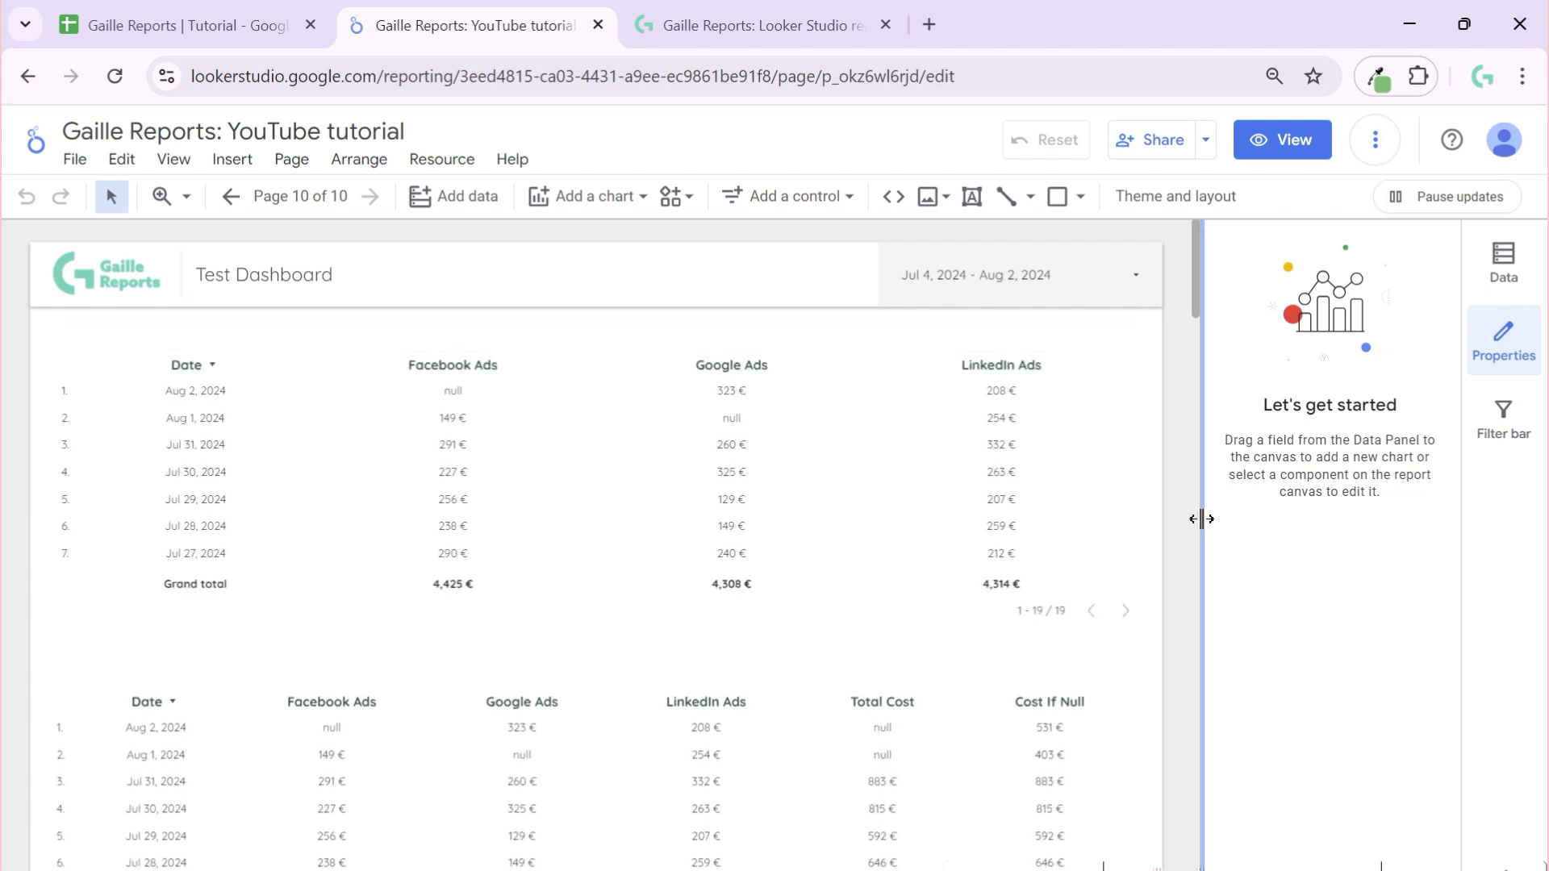
- Duplicate the table containing the Cost If Null column and place the copy directly below the original
scroll(1125, 614, down, 3)
scroll(1124, 617, down, 3)
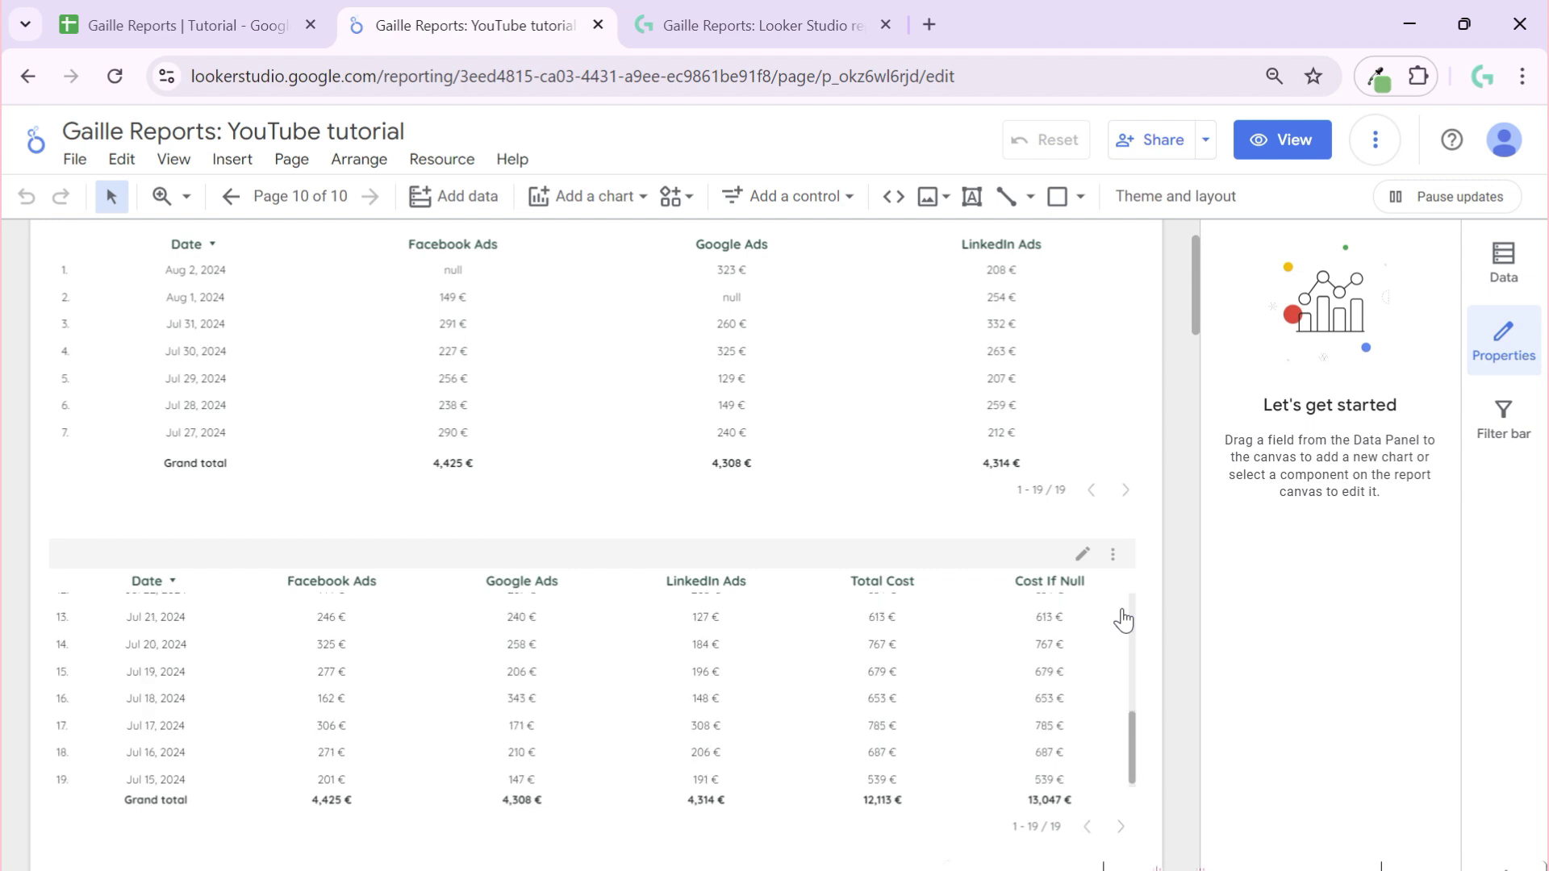
scroll(1165, 615, down, 3)
scroll(1037, 442, up, 2)
scroll(1041, 442, up, 3)
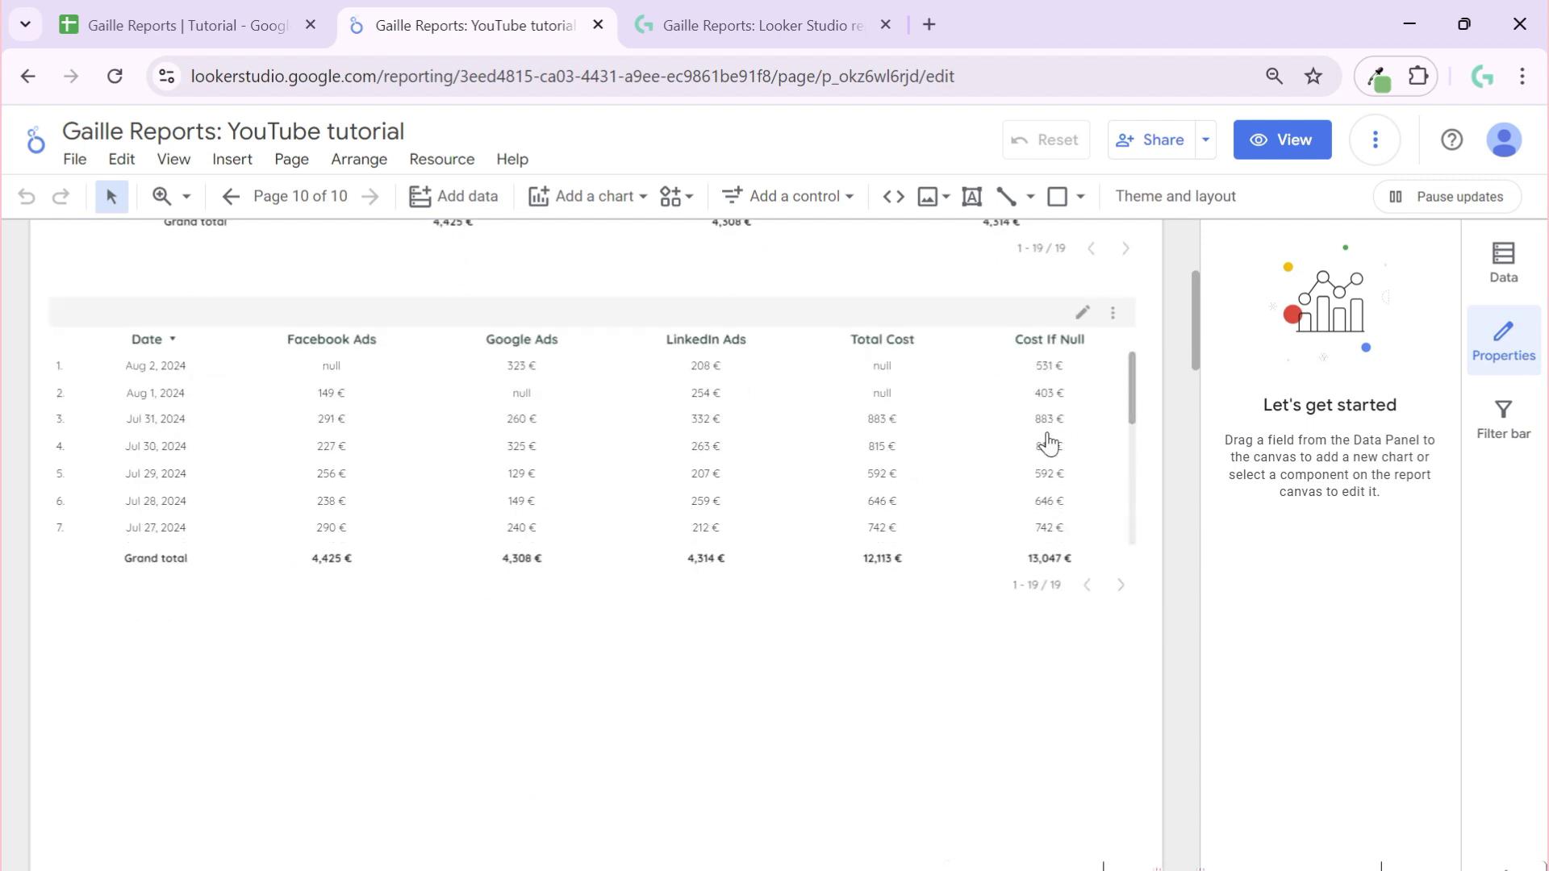
click(343, 513)
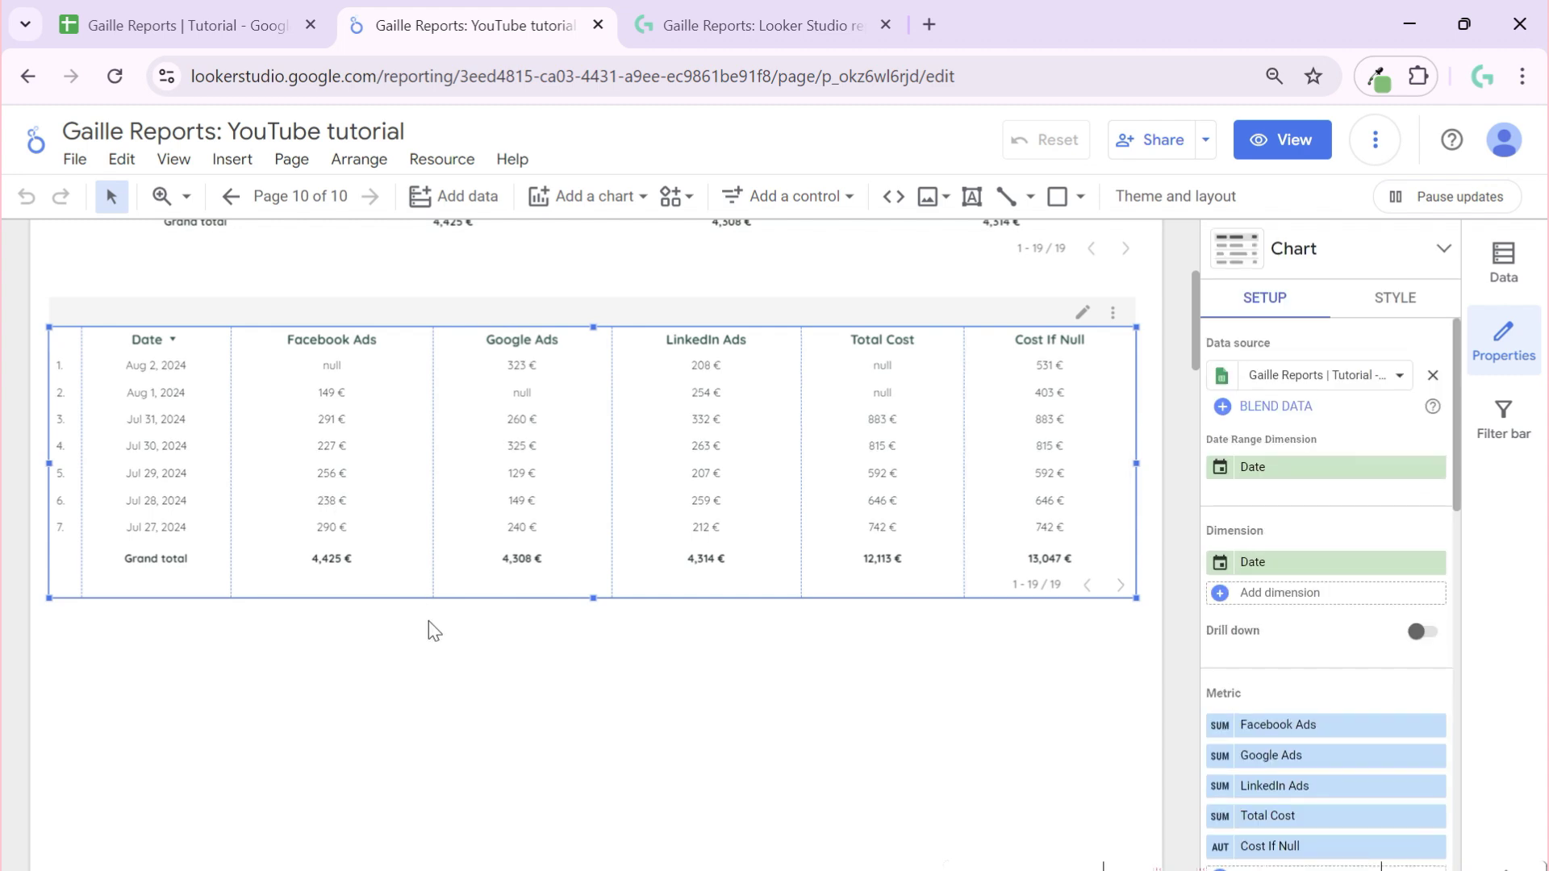
key(ctrl+d)
drag(477, 433, 481, 713)
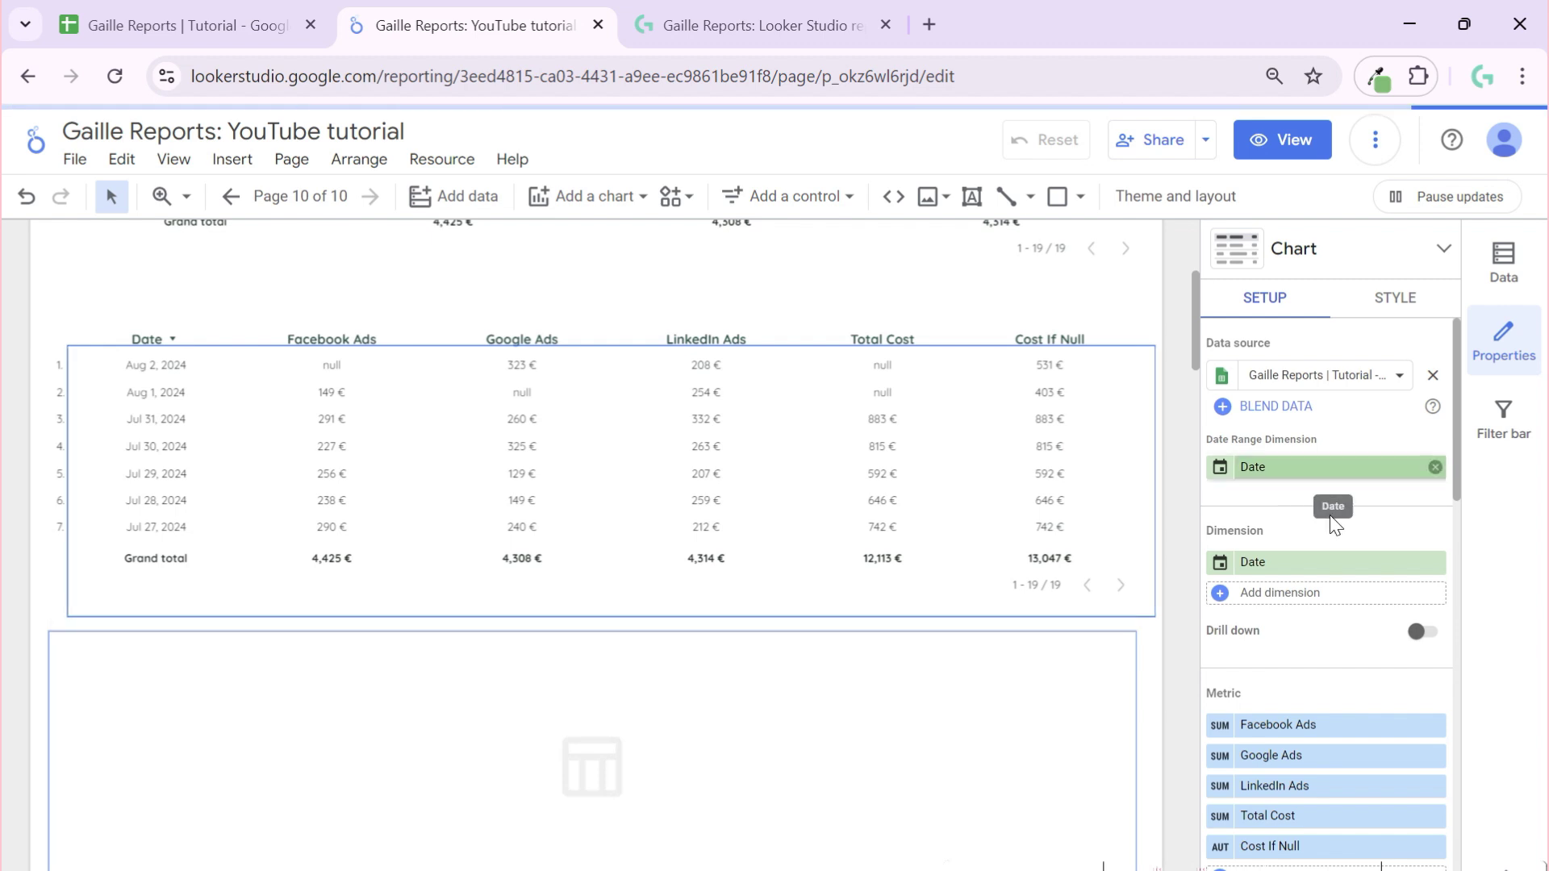
- Add Campaign Name Facebook, Campaign Name Google and Campaign Name LinkedIn as dimensions to the duplicated table
click(1324, 603)
text(ca)
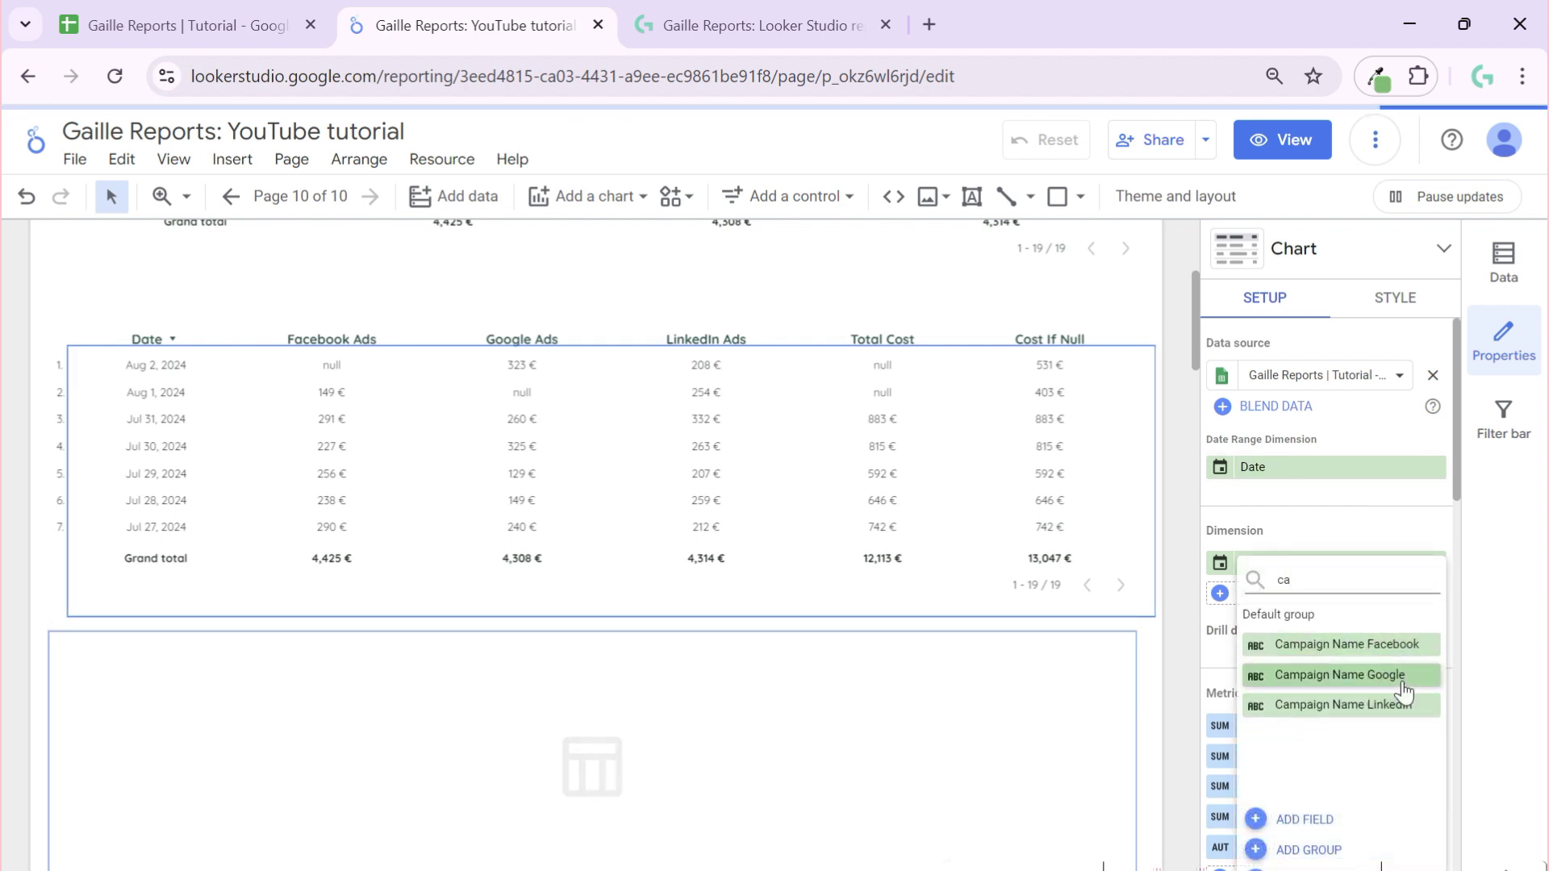
click(1395, 648)
click(1358, 623)
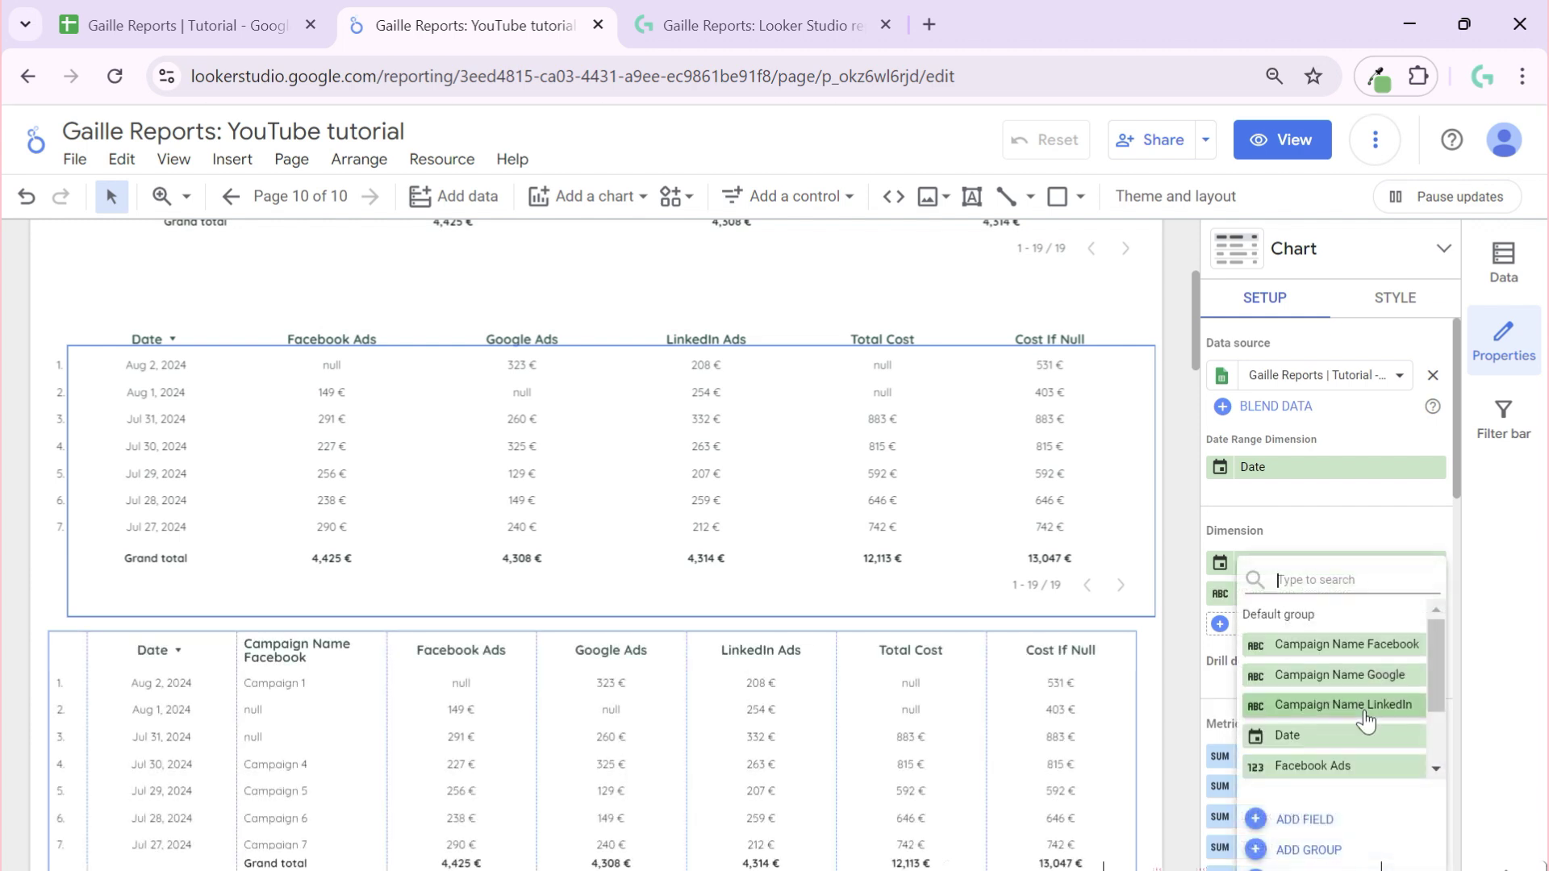
click(1377, 679)
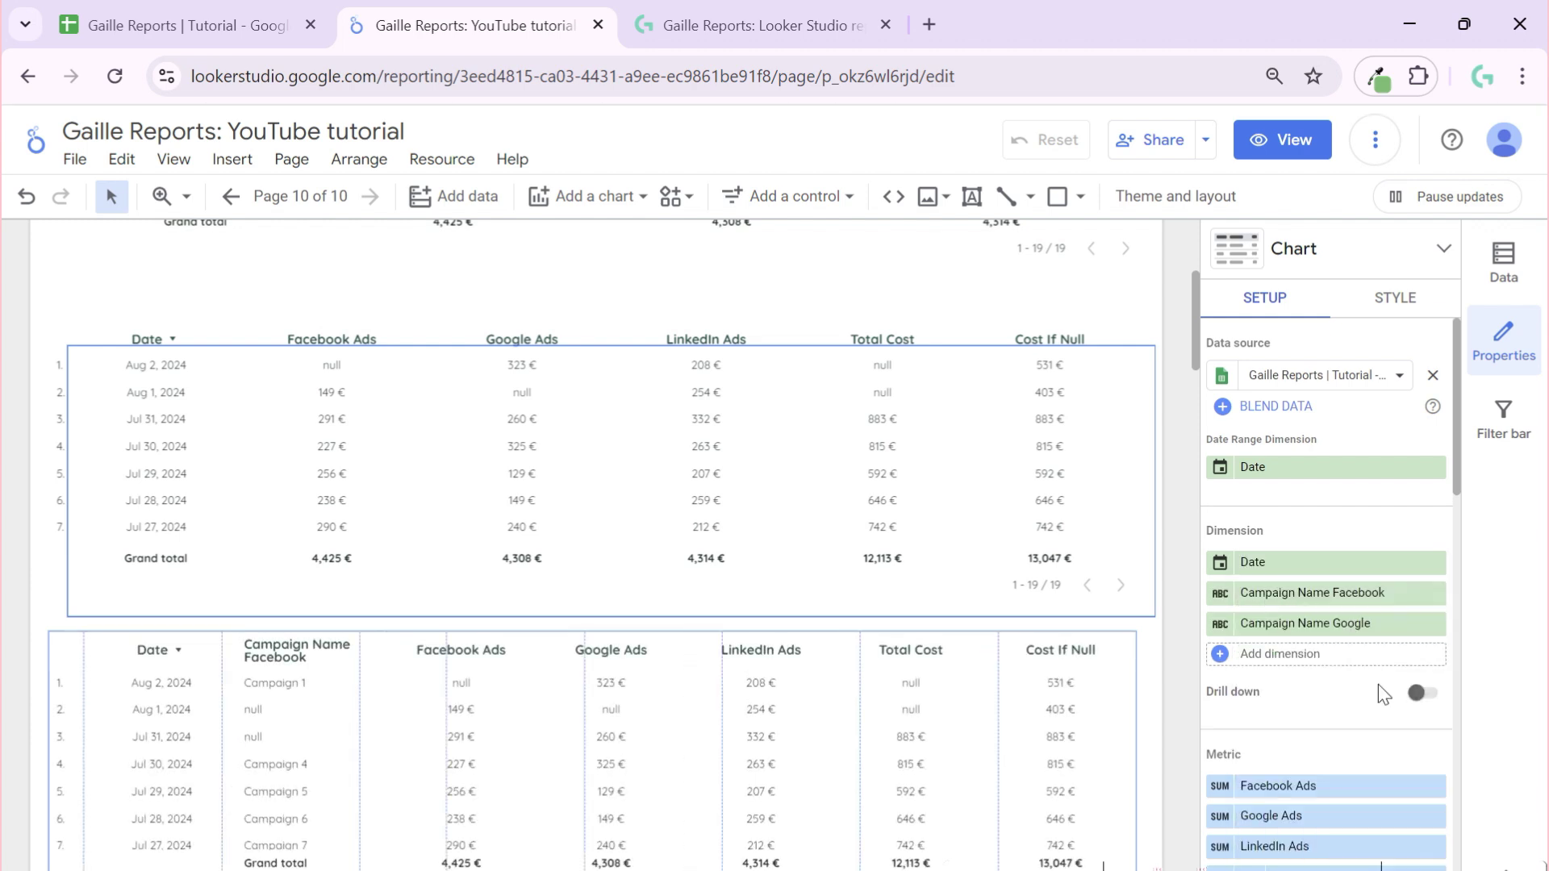
click(1334, 660)
click(1335, 767)
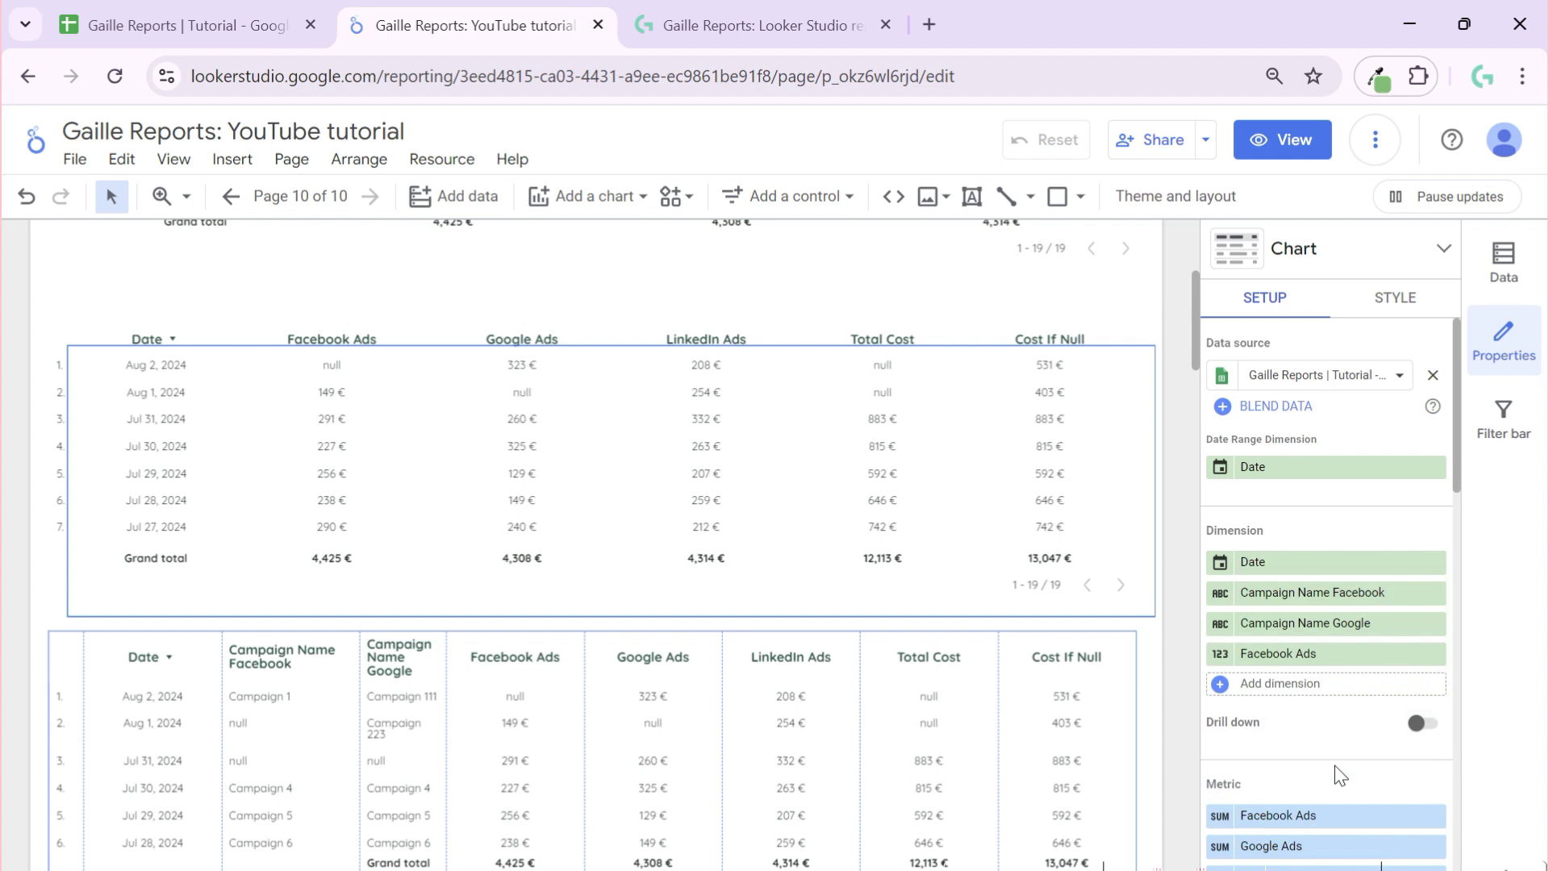
click(1330, 663)
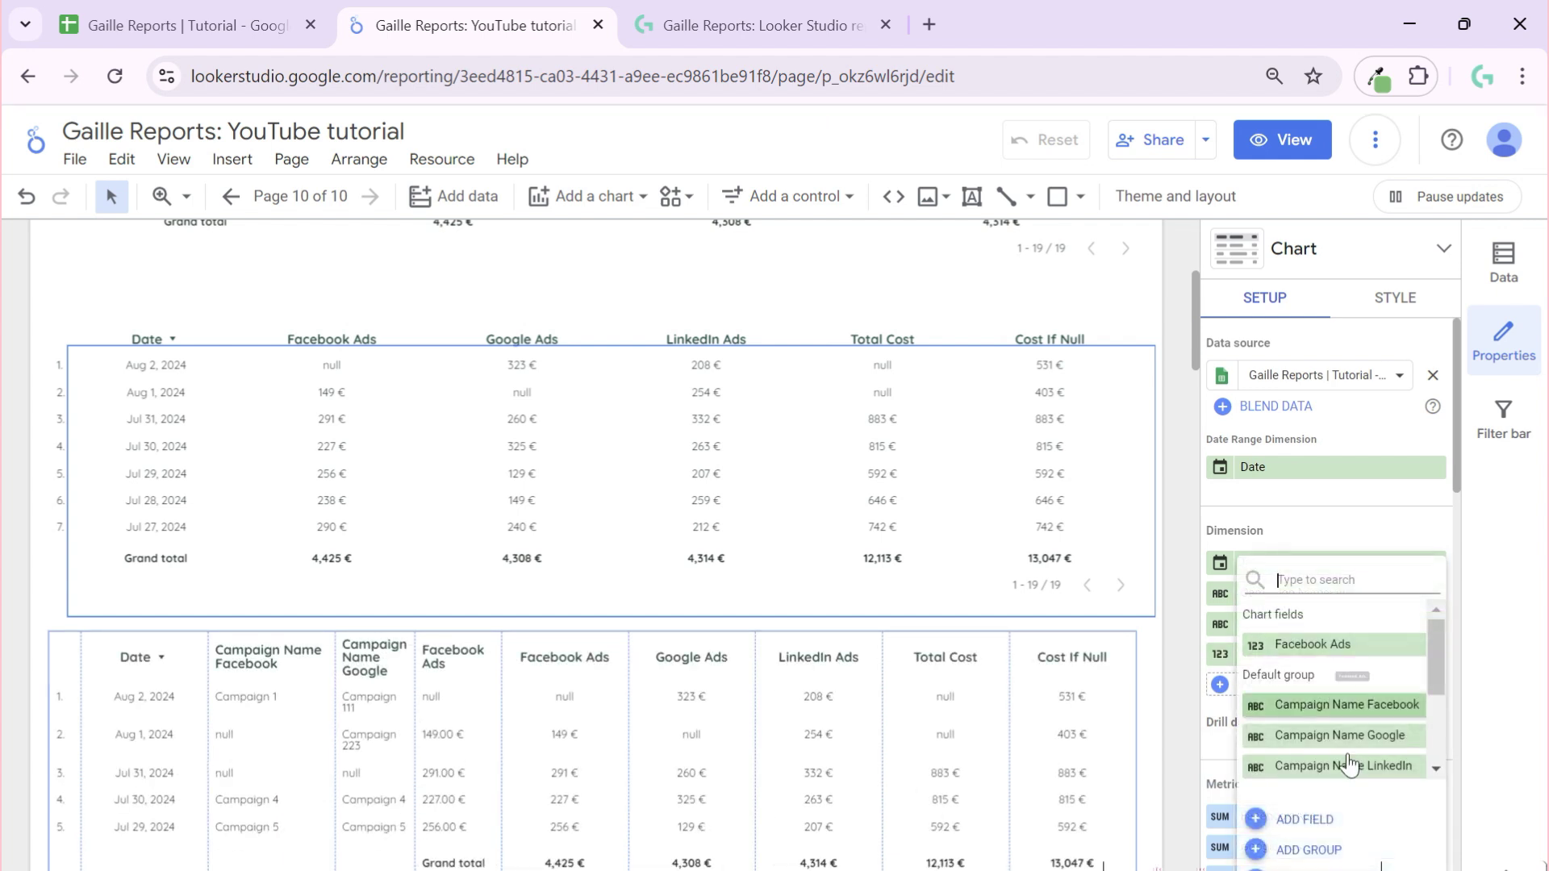
click(1362, 775)
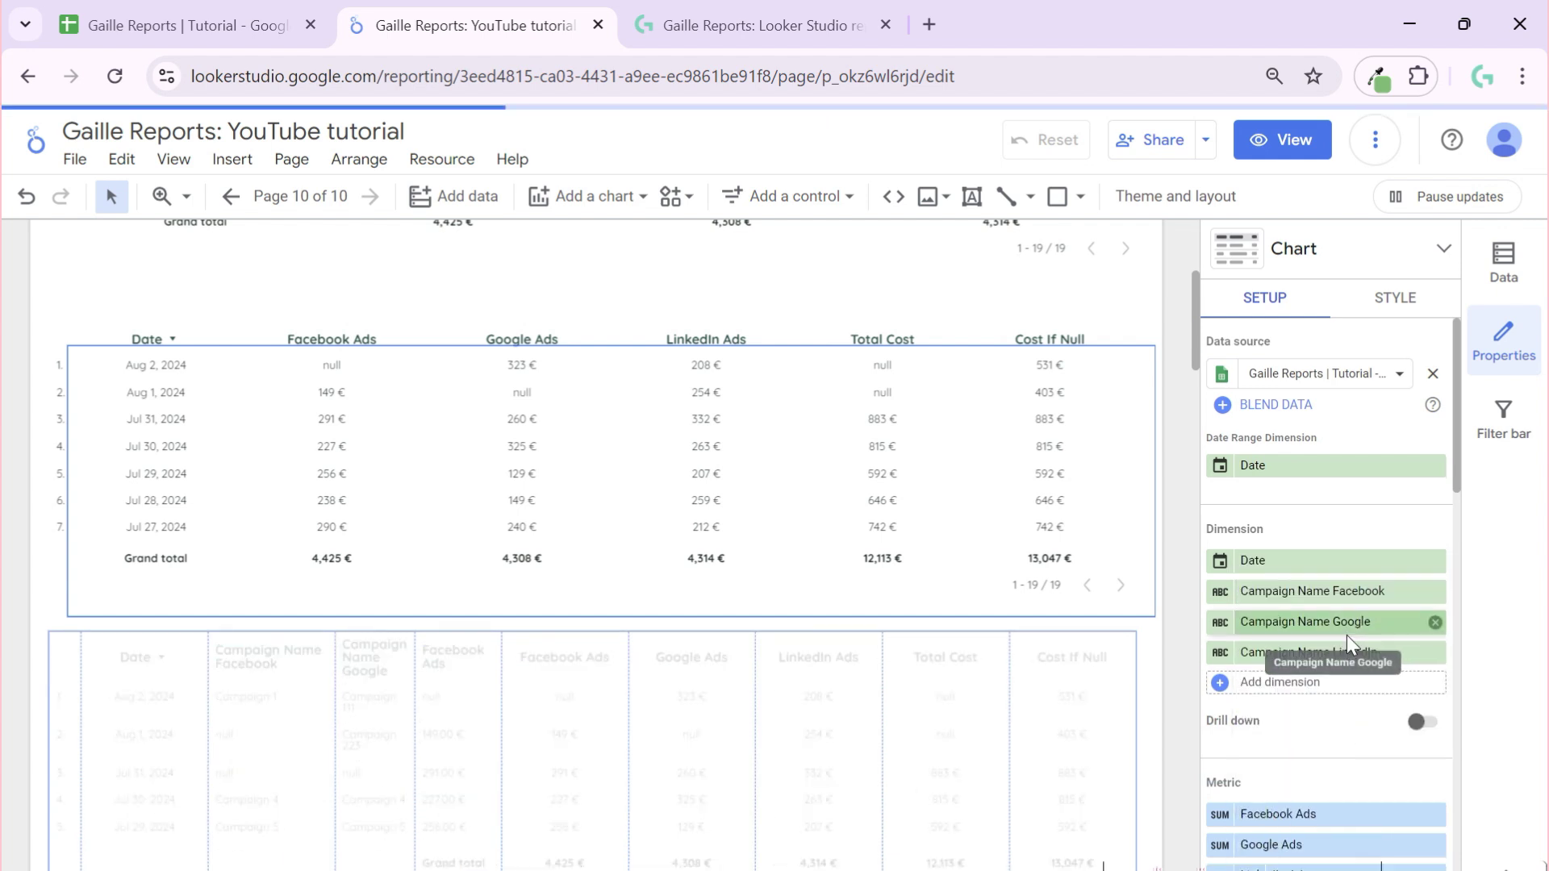
- Remove the Facebook Ads, Google Ads, LinkedIn Ads and Total Cost metrics from the duplicated table, keeping only Cost If Null
scroll(1363, 646, down, 3)
click(1436, 575)
click(1436, 576)
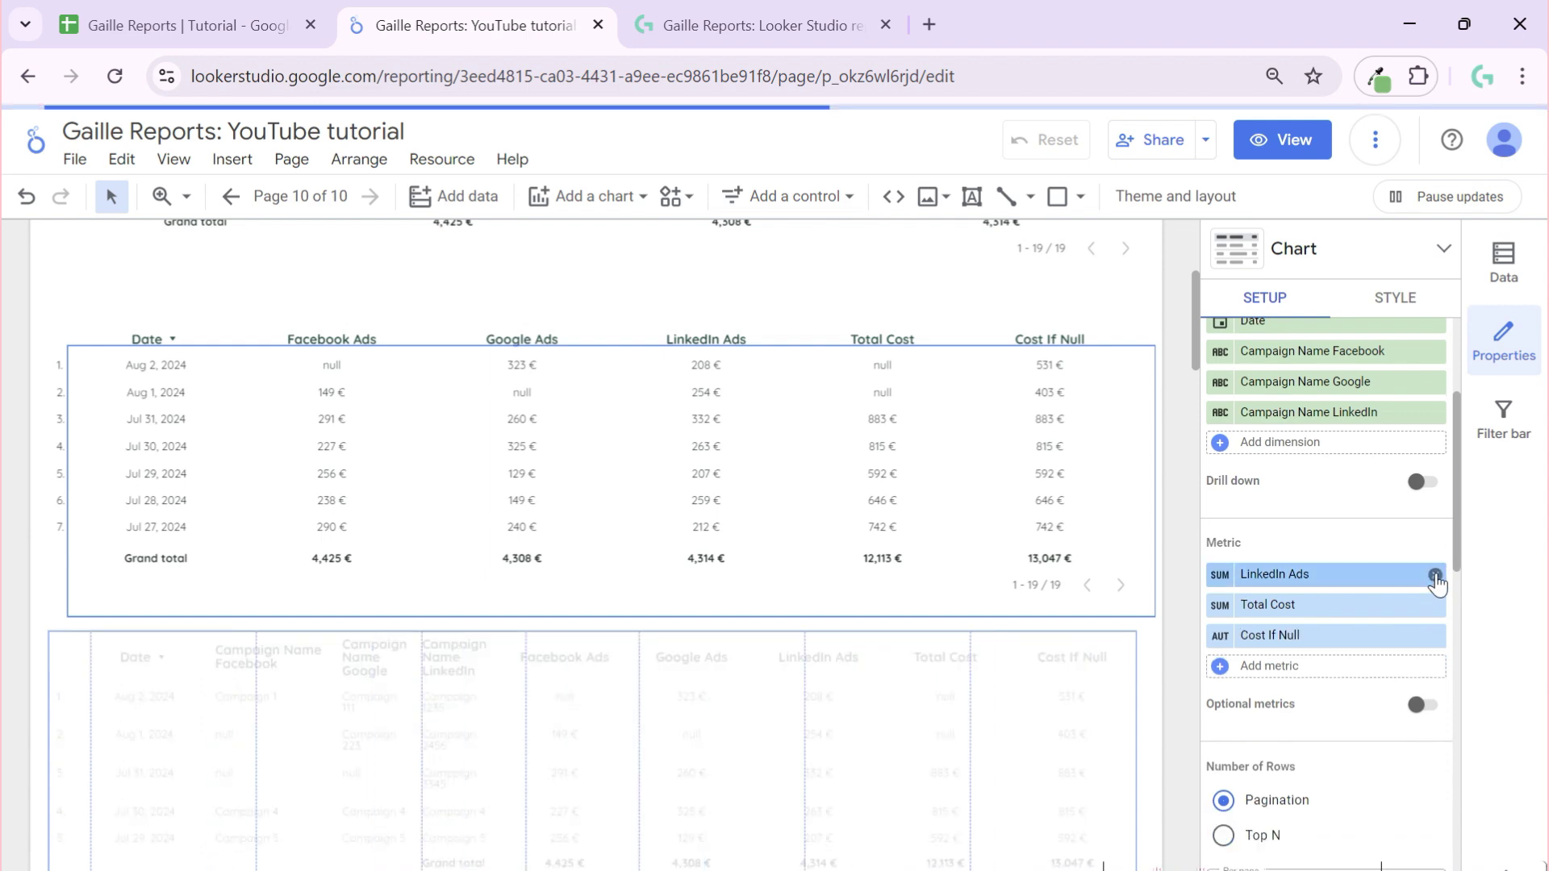
click(1436, 575)
click(1437, 575)
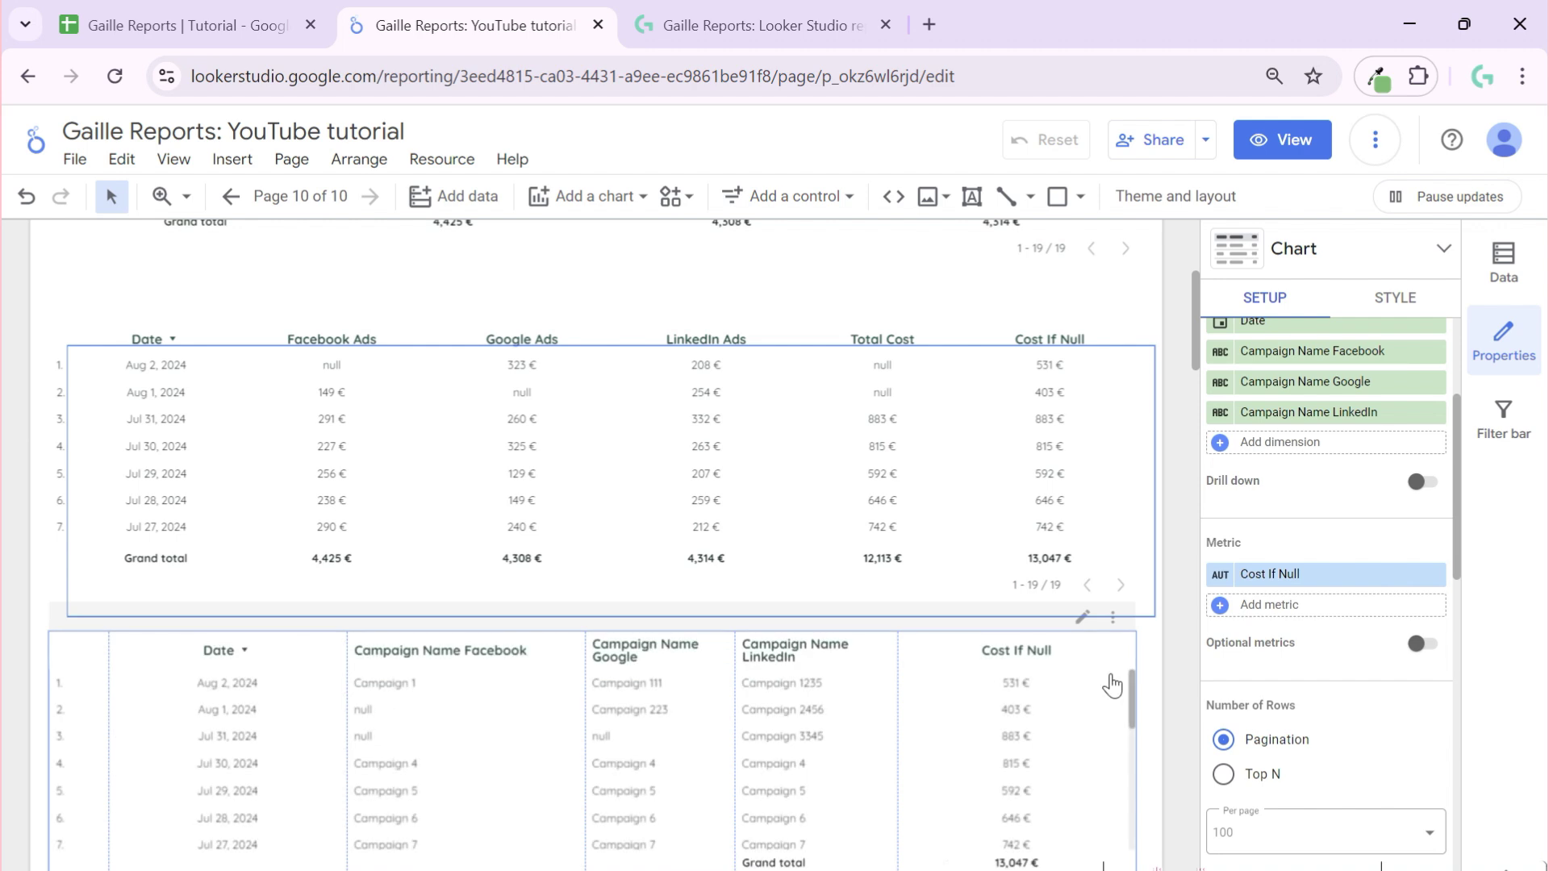
- Resize the campaign table's columns to fit their data and deselect the table
scroll(610, 627, down, 1)
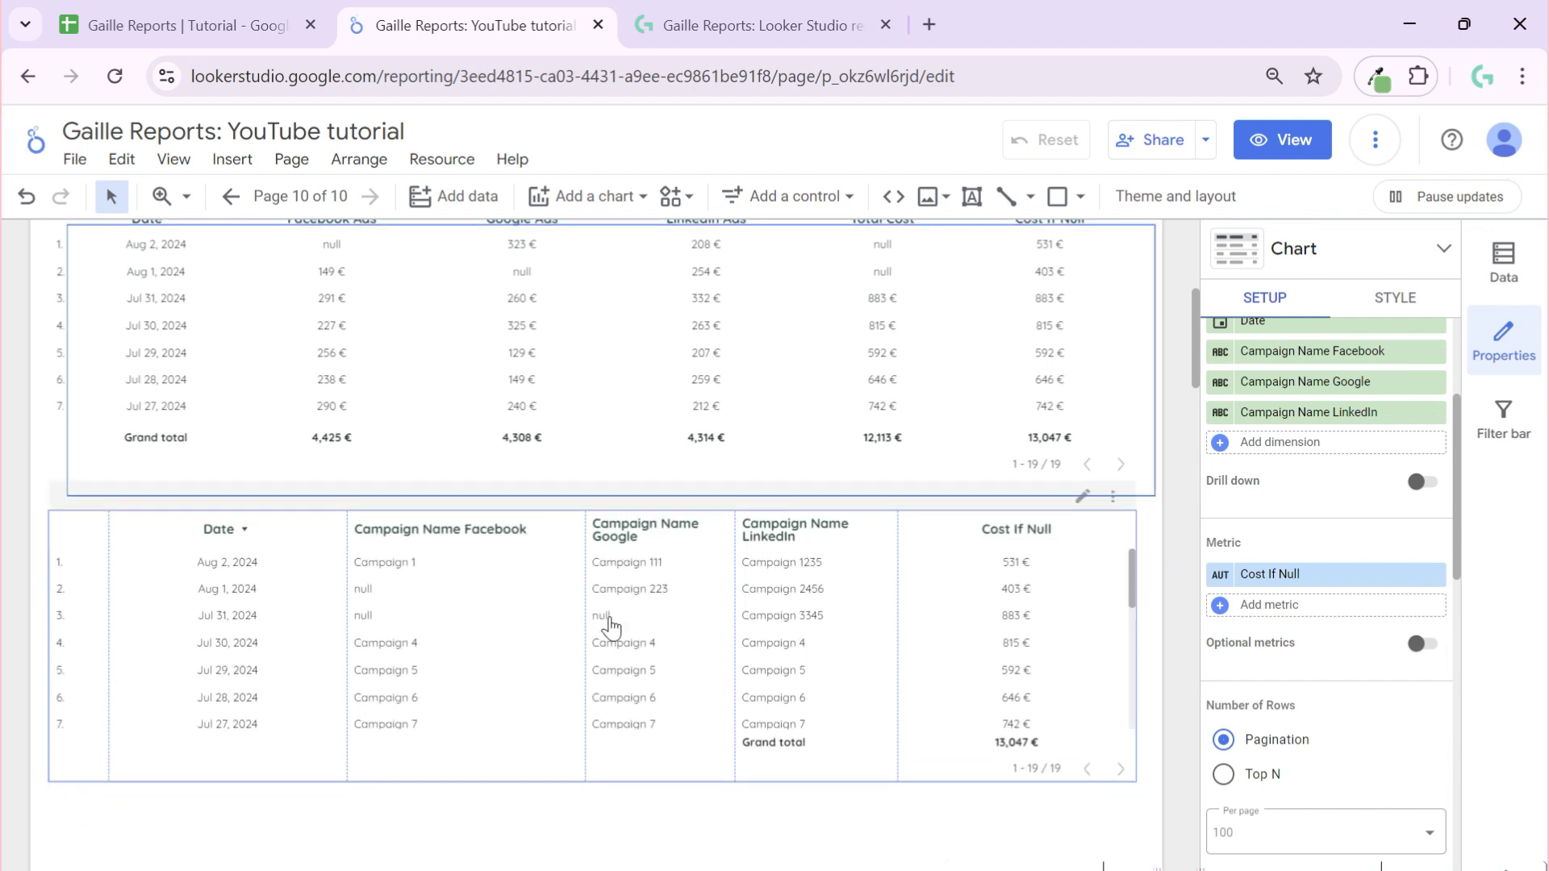
right_click(507, 638)
mouse_move(652, 626)
click(779, 634)
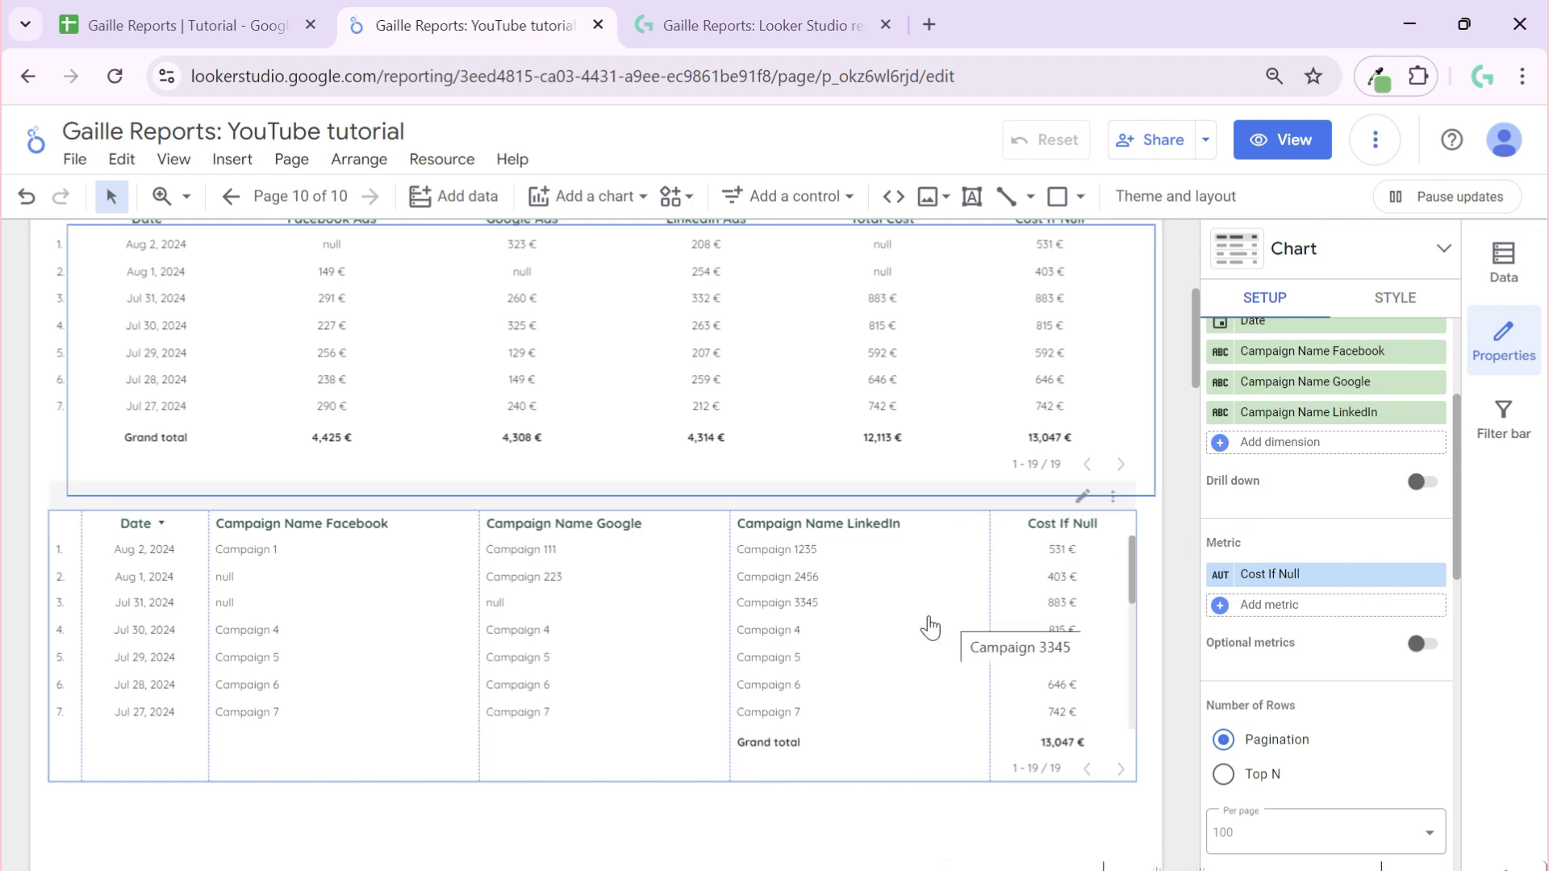
click(1180, 413)
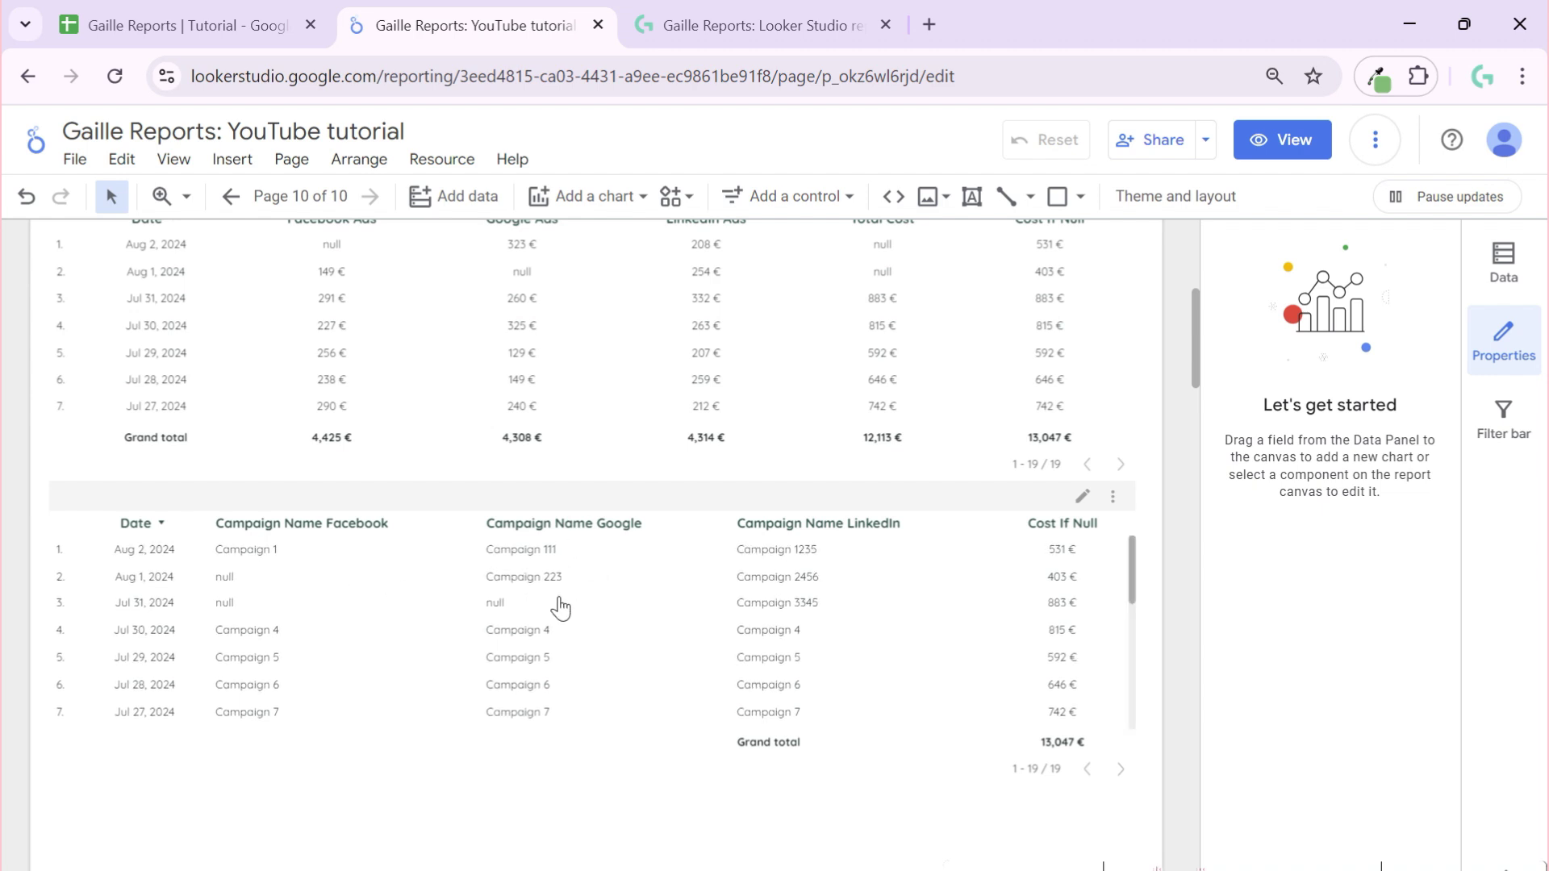
- Create a calculated dimension named Campaign Name in the campaign table and start its formula with the IFNULL function
click(598, 616)
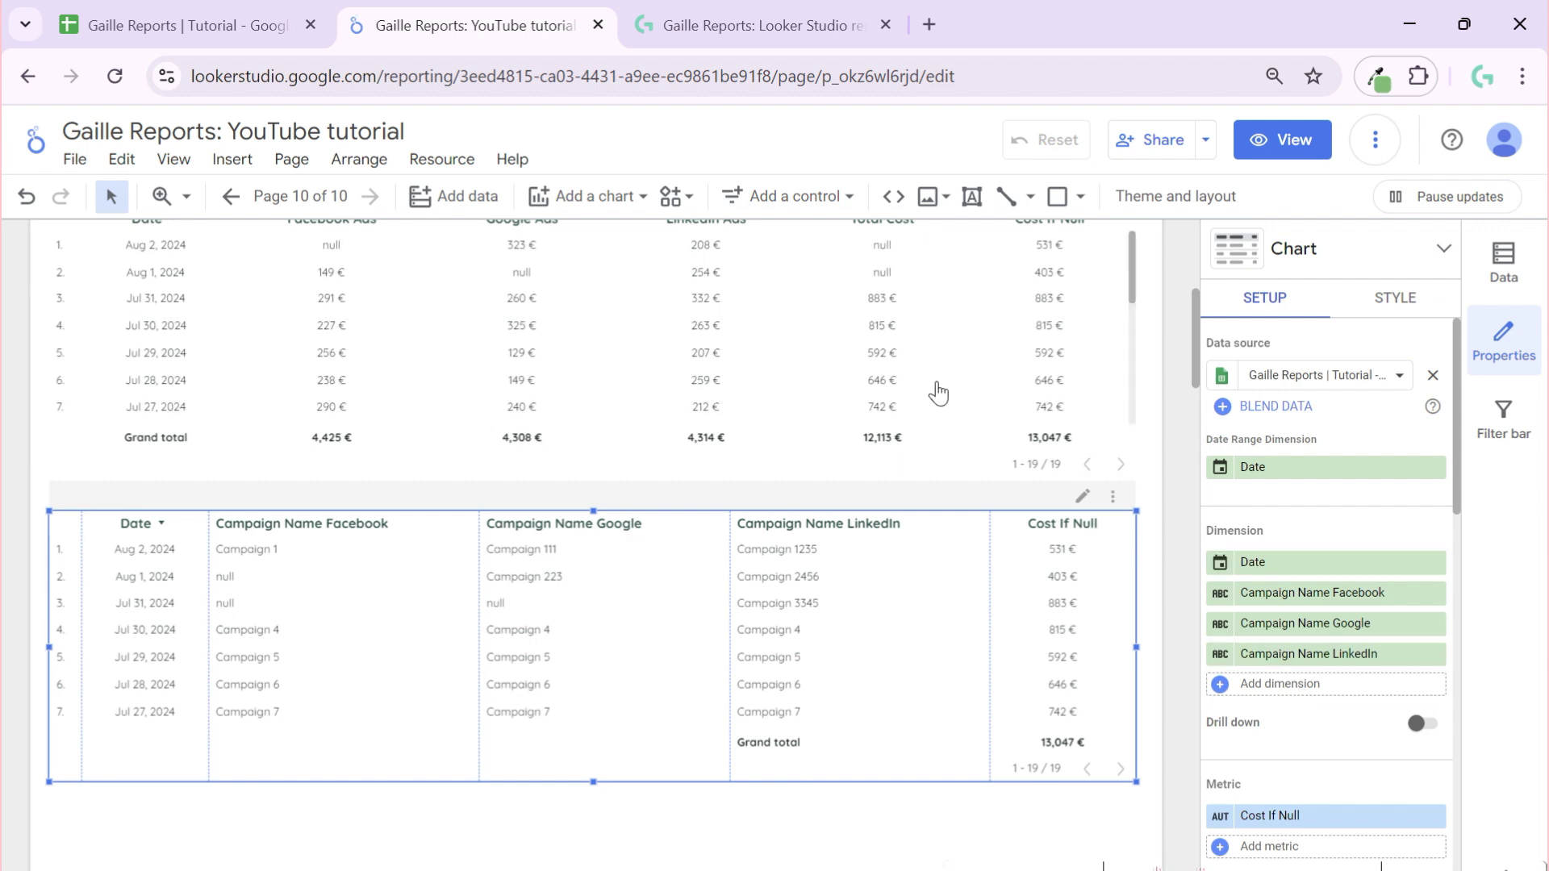
click(1313, 695)
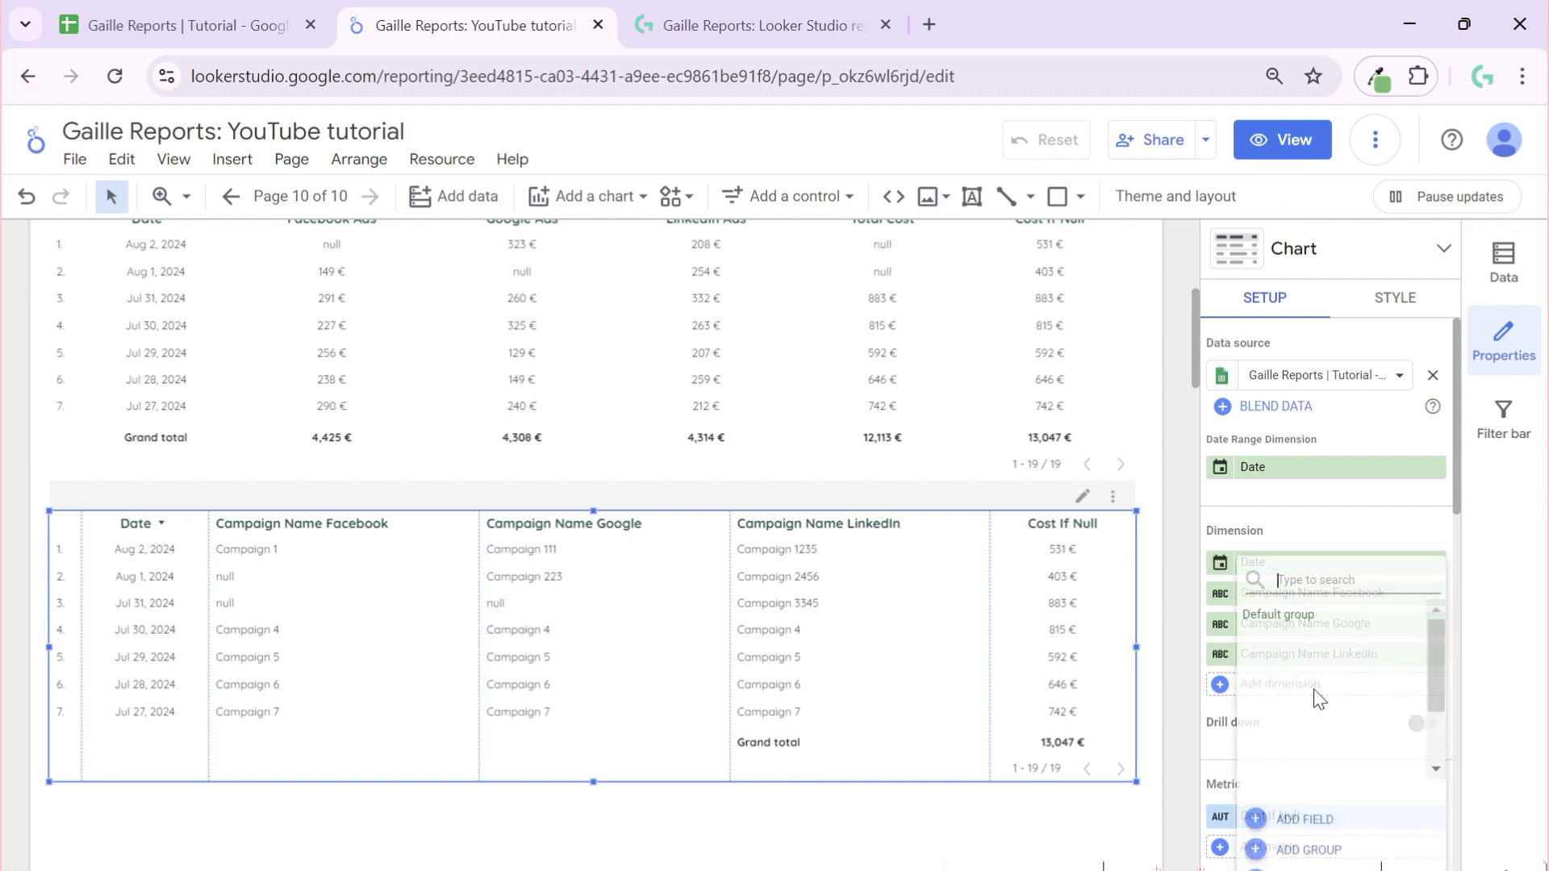
click(1305, 820)
text(Campaign Name)
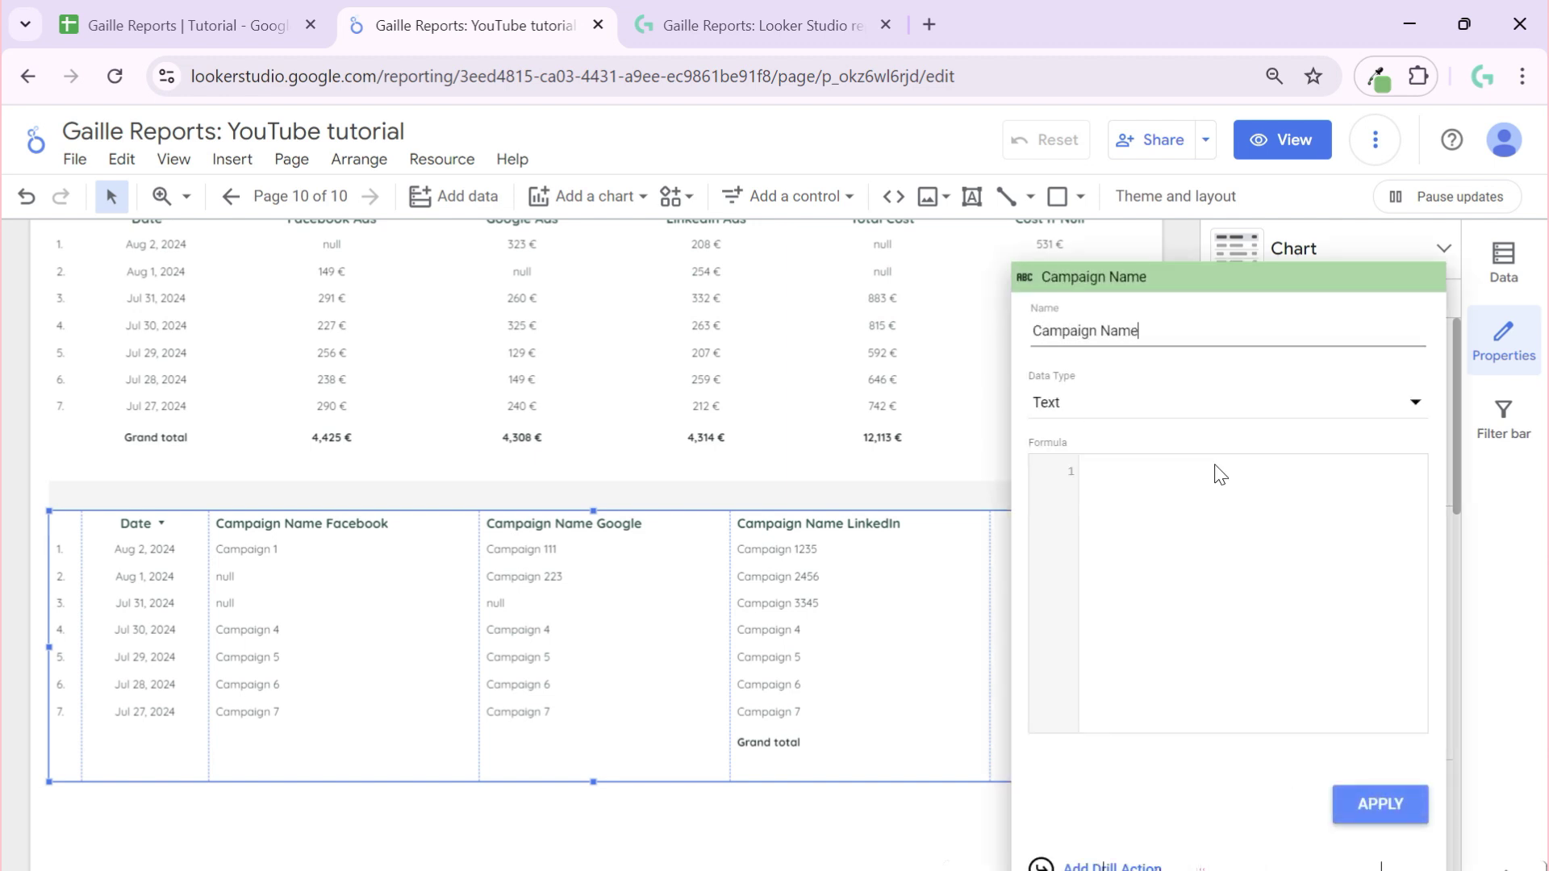
click(1220, 475)
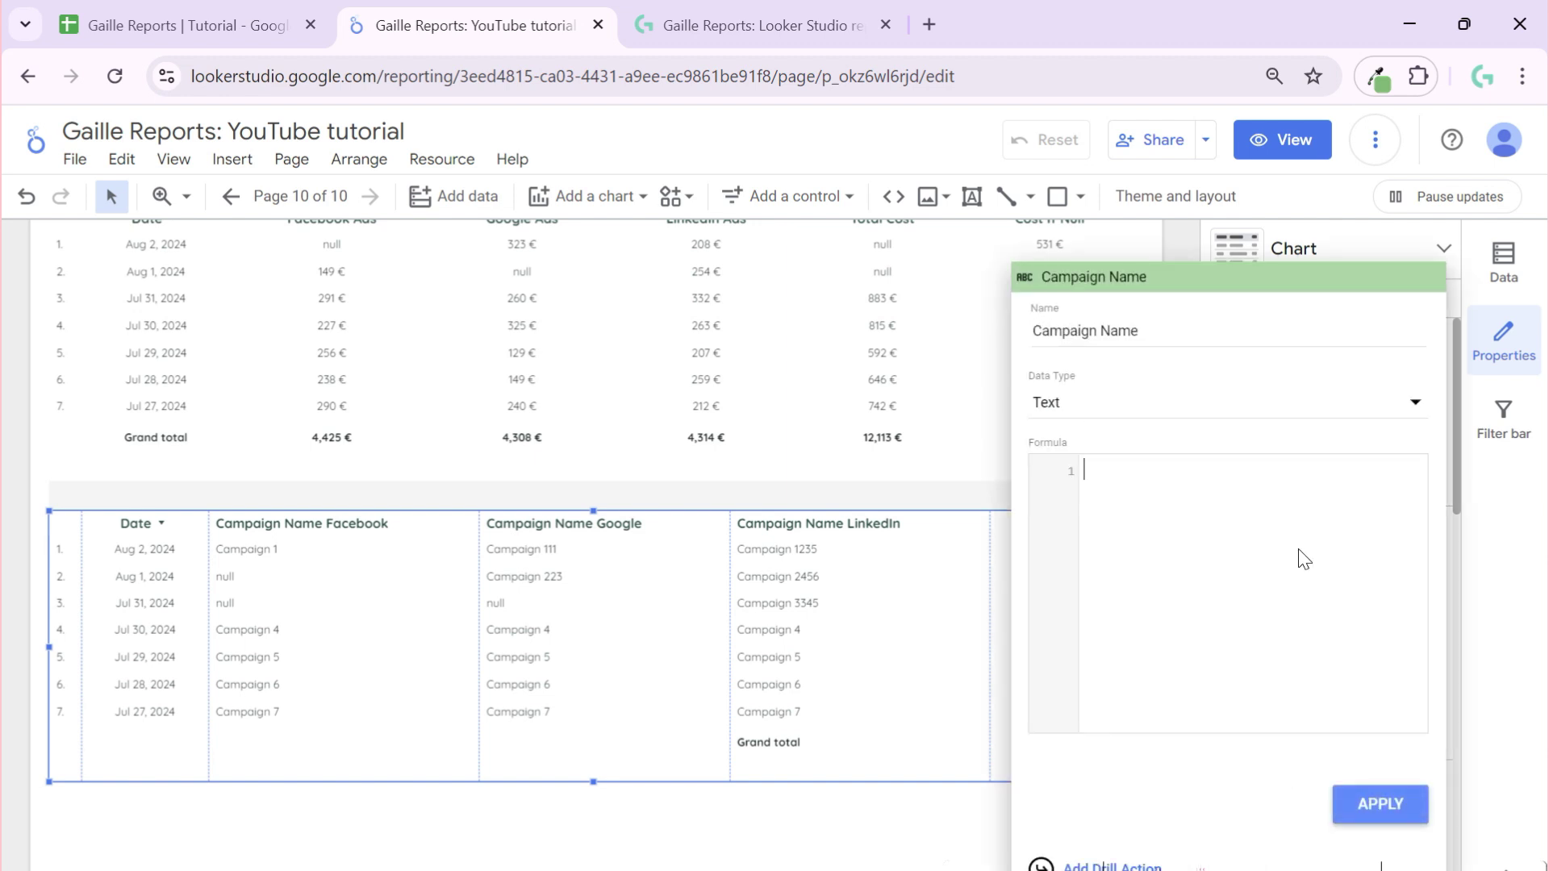
text(IFN)
click(1299, 553)
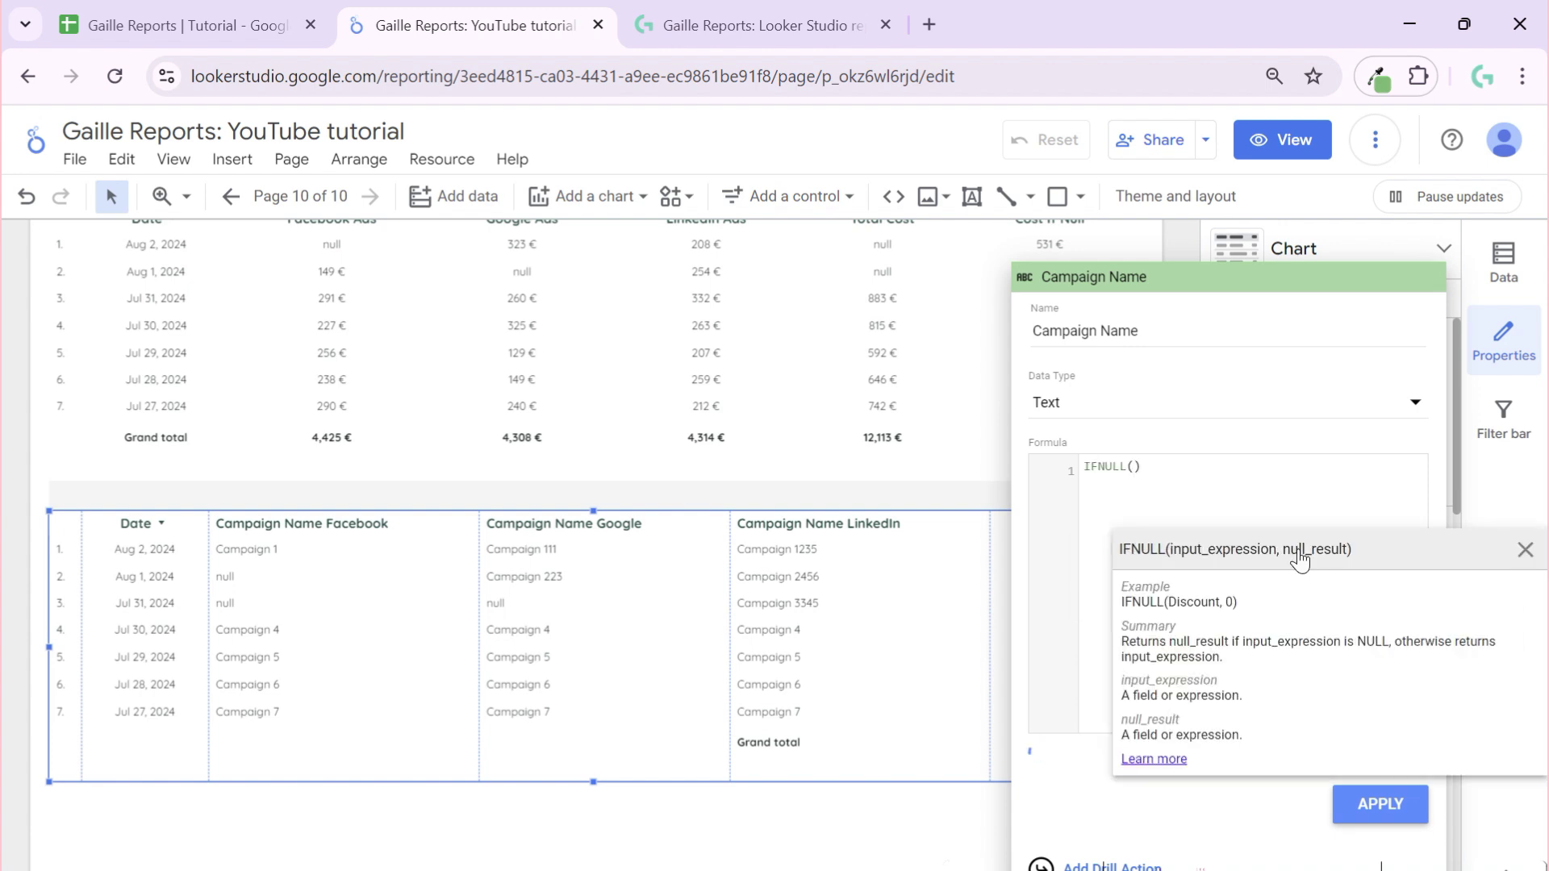
text(fa)
click(1275, 601)
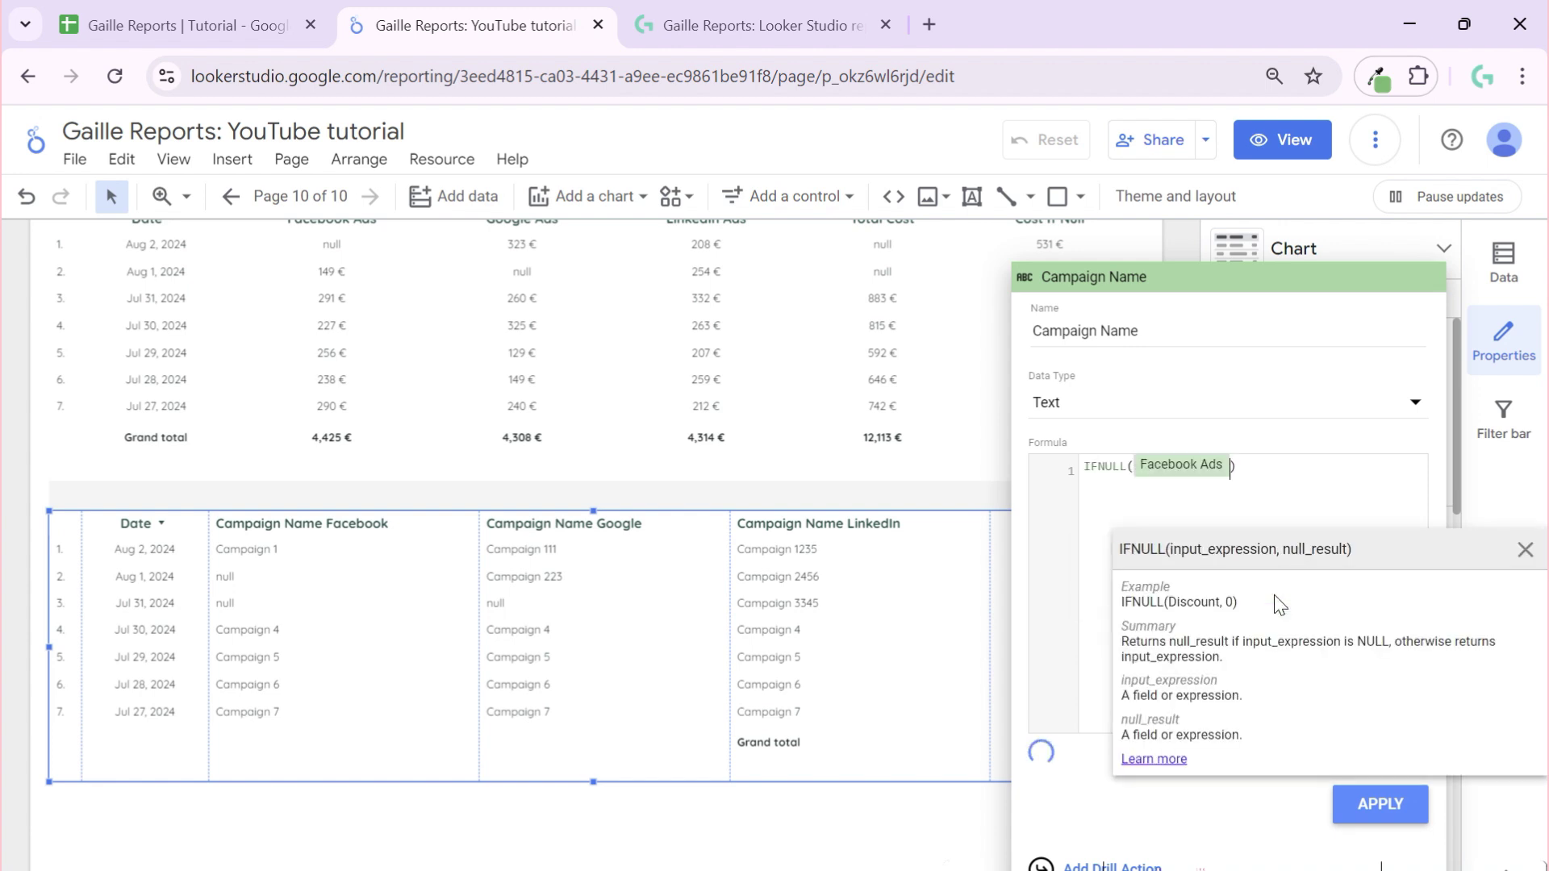
text(,)
key(BackSpace)
key(BackSpace)
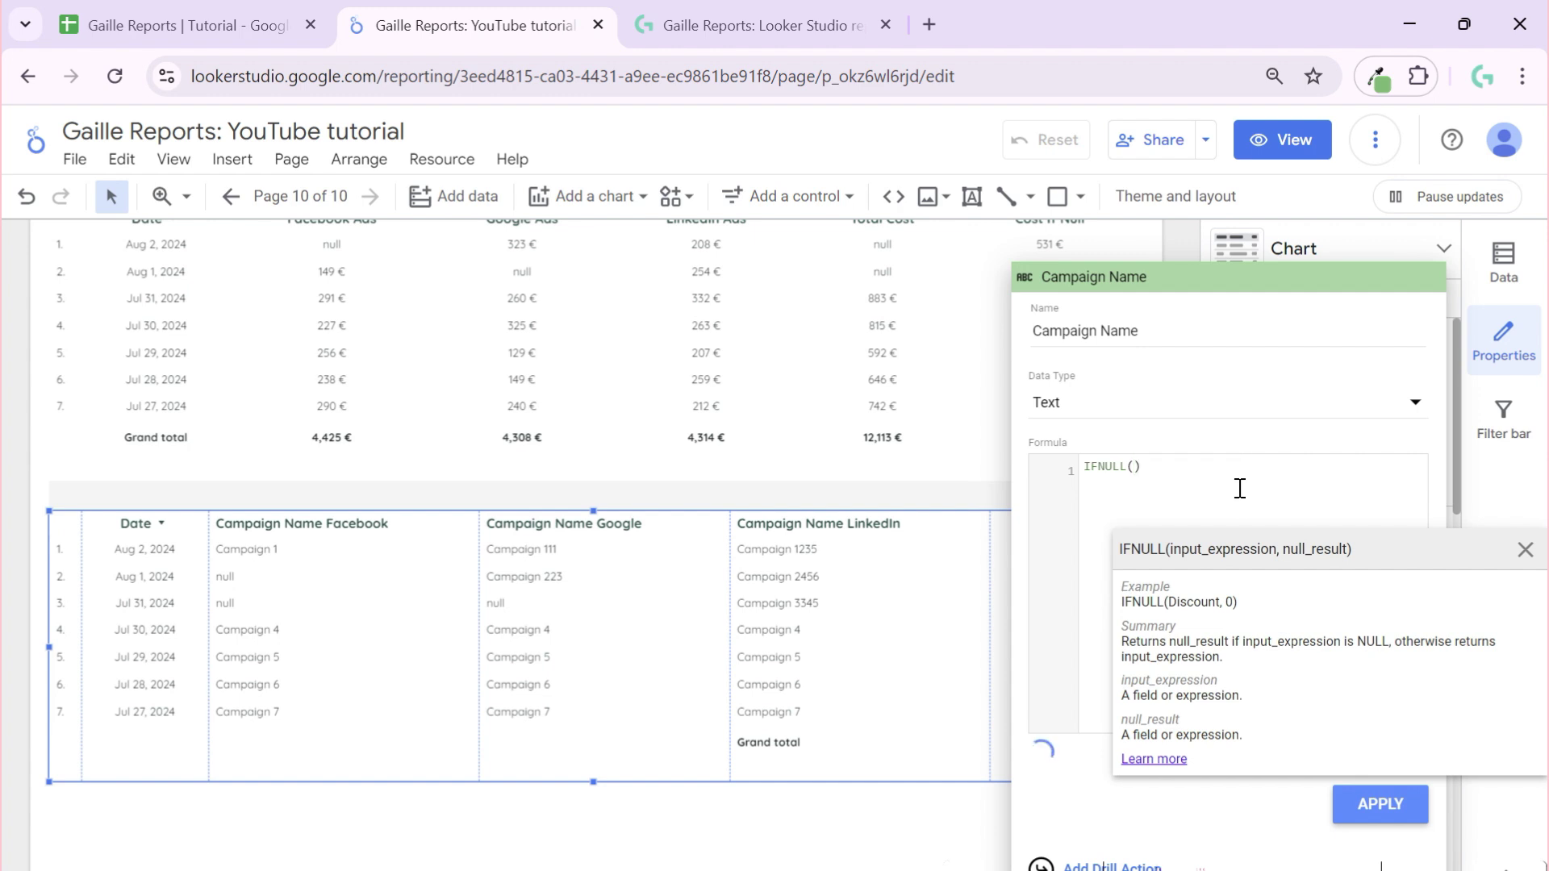
- Complete the IFNULL formula with Campaign Name Facebook as input and Campaign Name Google as the null result, and apply it
text(cam)
click(1280, 594)
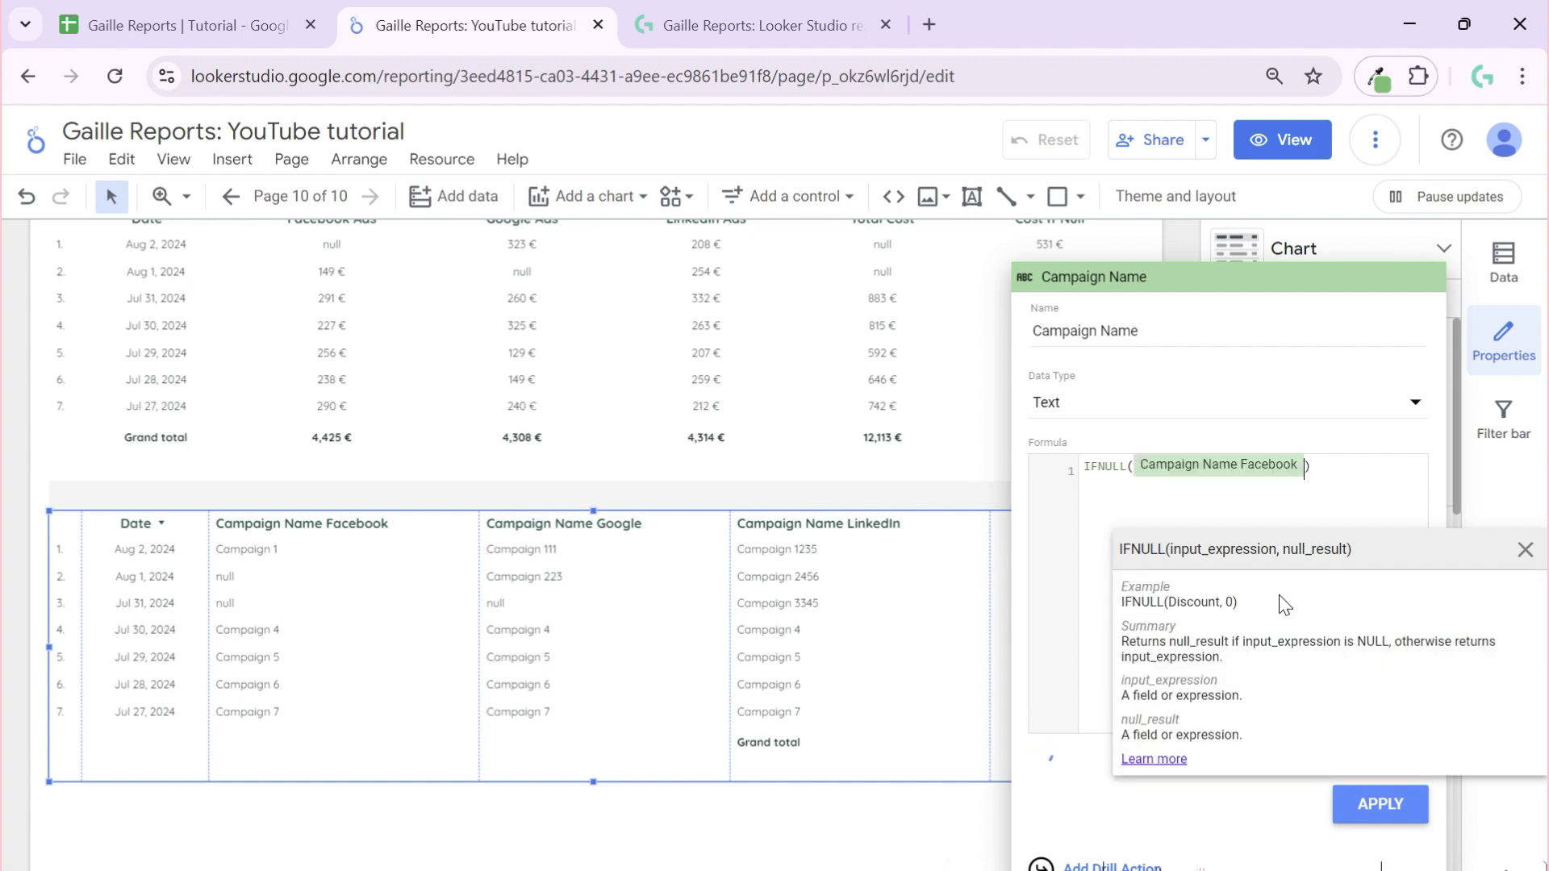
text(,cam)
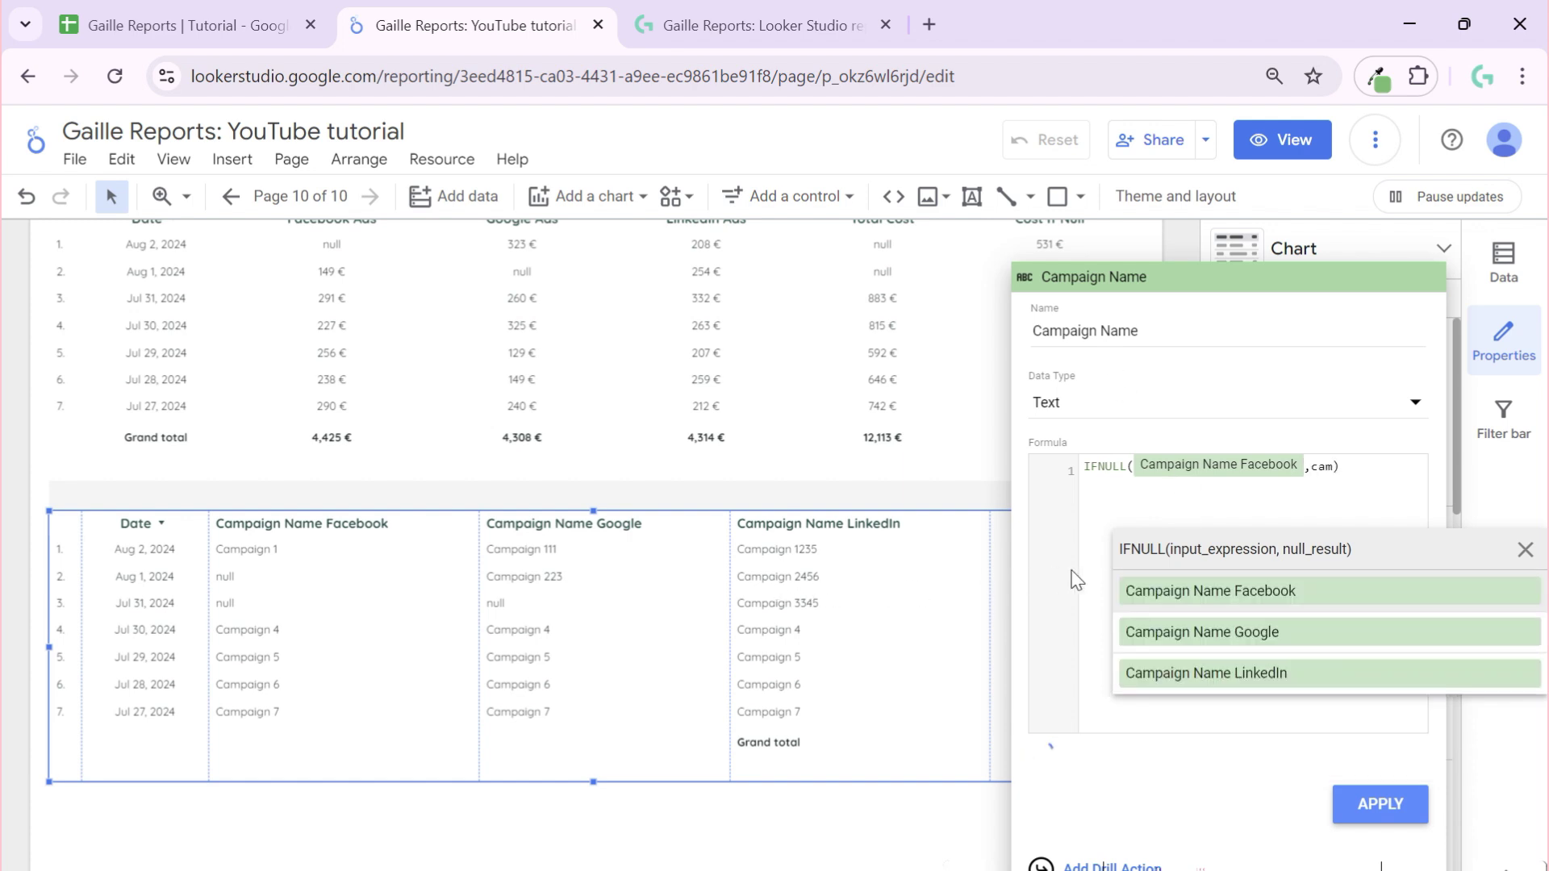
click(1295, 638)
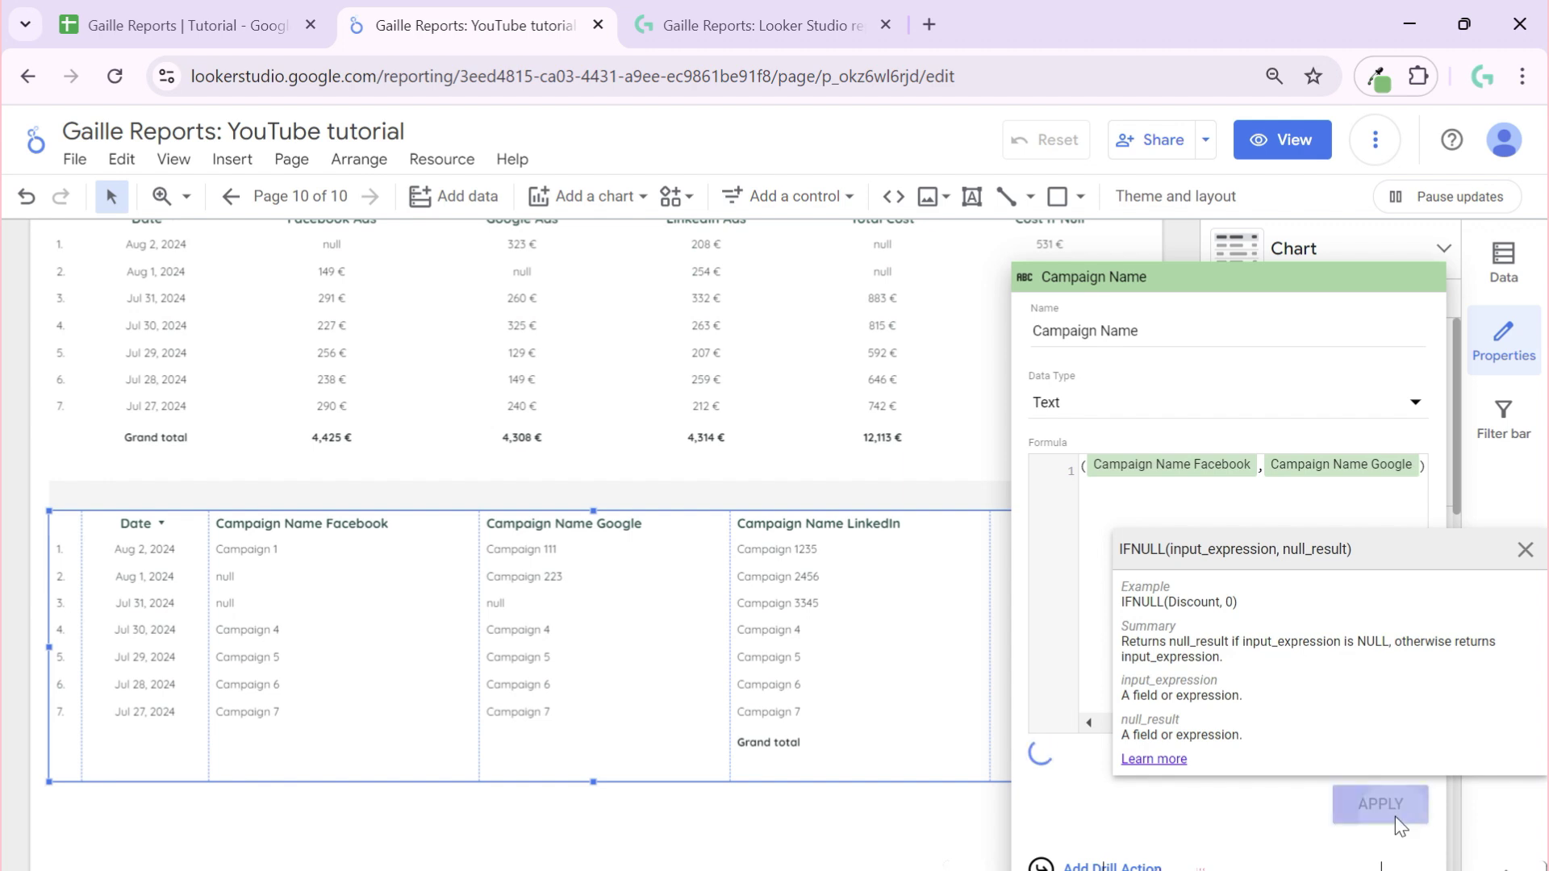
click(1396, 817)
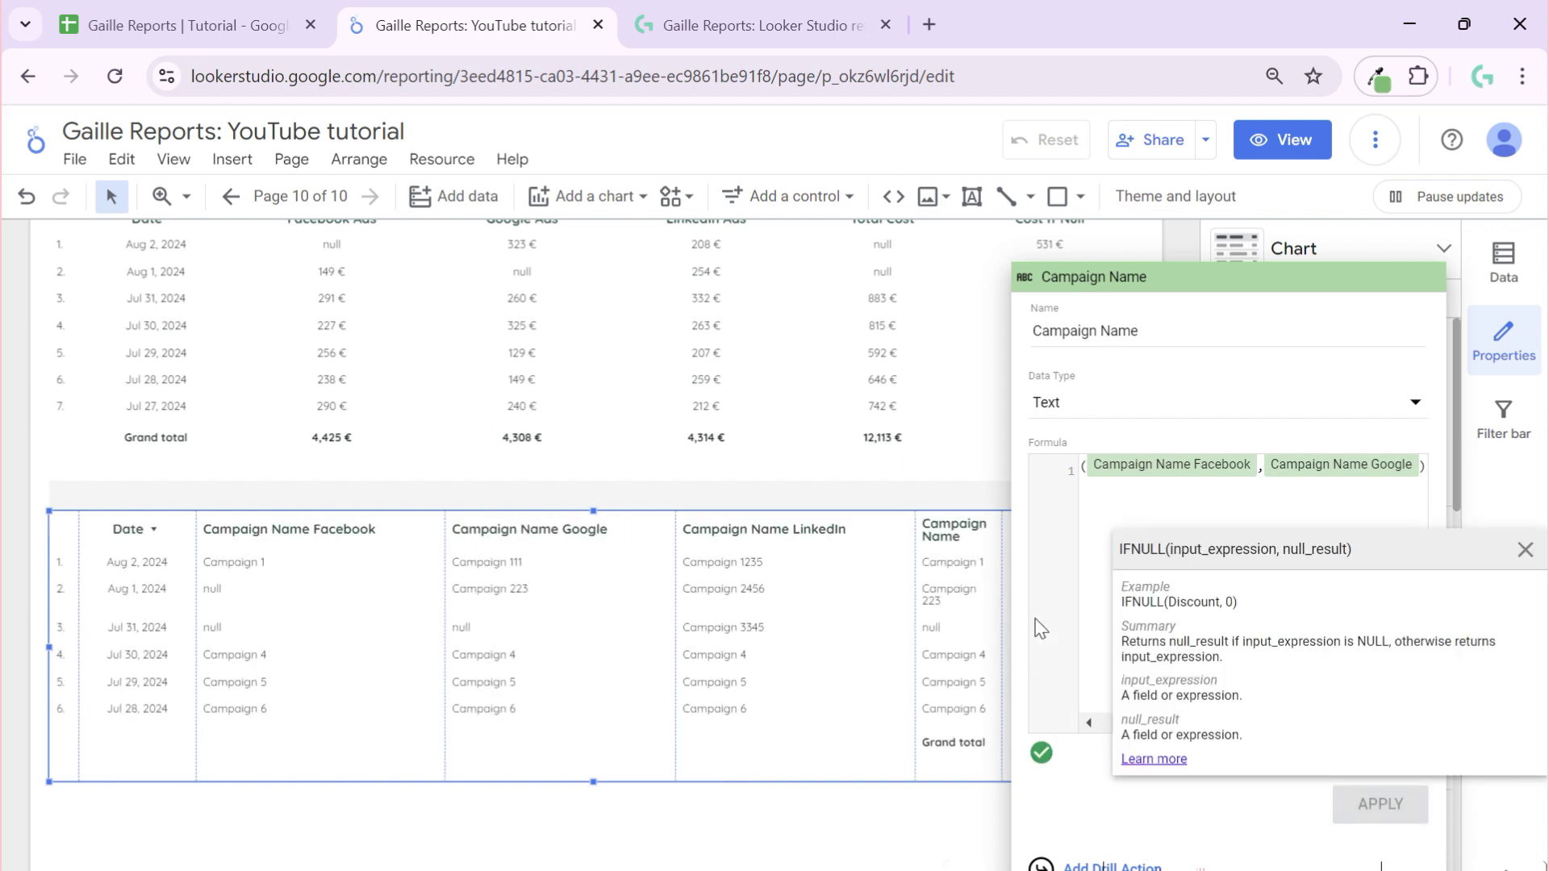
- Move the Campaign Name dimension directly after Date and fit the campaign table's columns to their data
drag(1318, 685, 1289, 598)
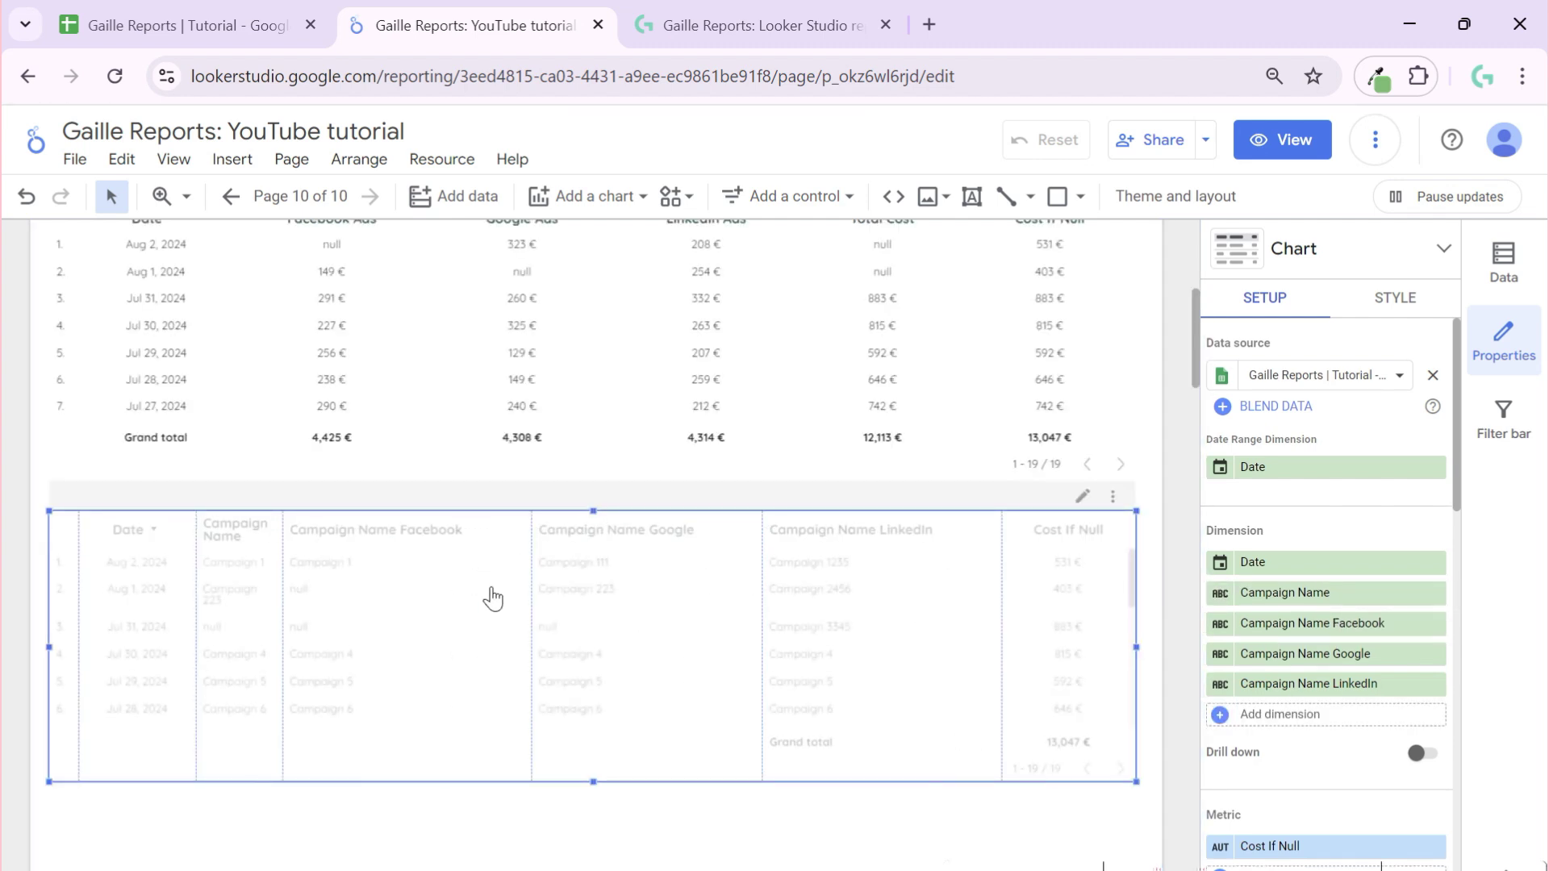
right_click(492, 598)
click(774, 635)
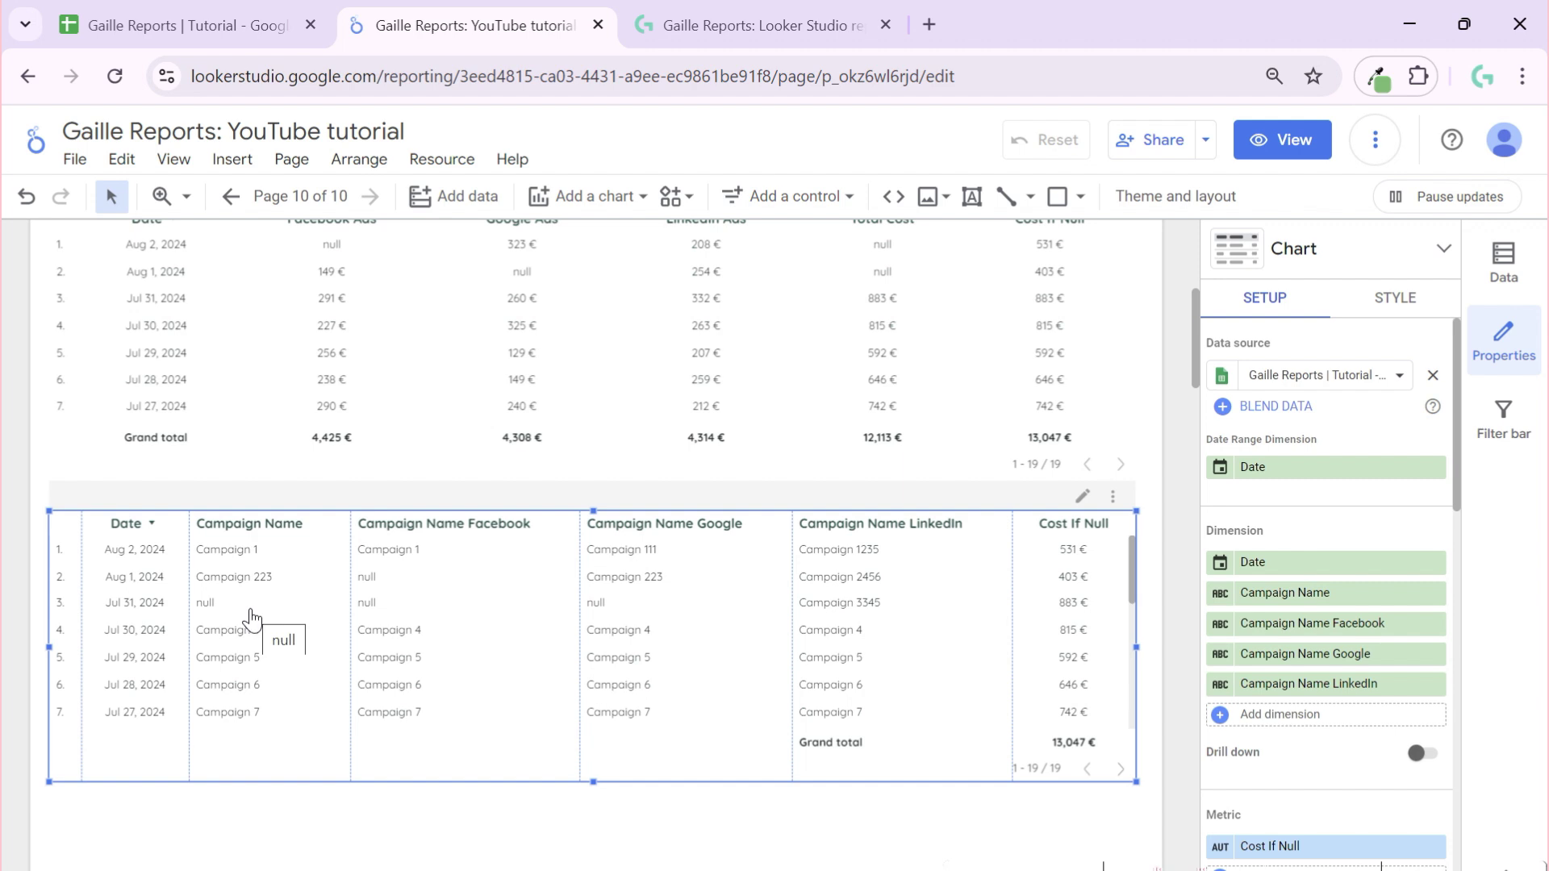
- Edit the Campaign Name field and open an outer IFNULL on a new line above the existing IFNULL formula
click(1220, 593)
drag(1224, 724, 1206, 724)
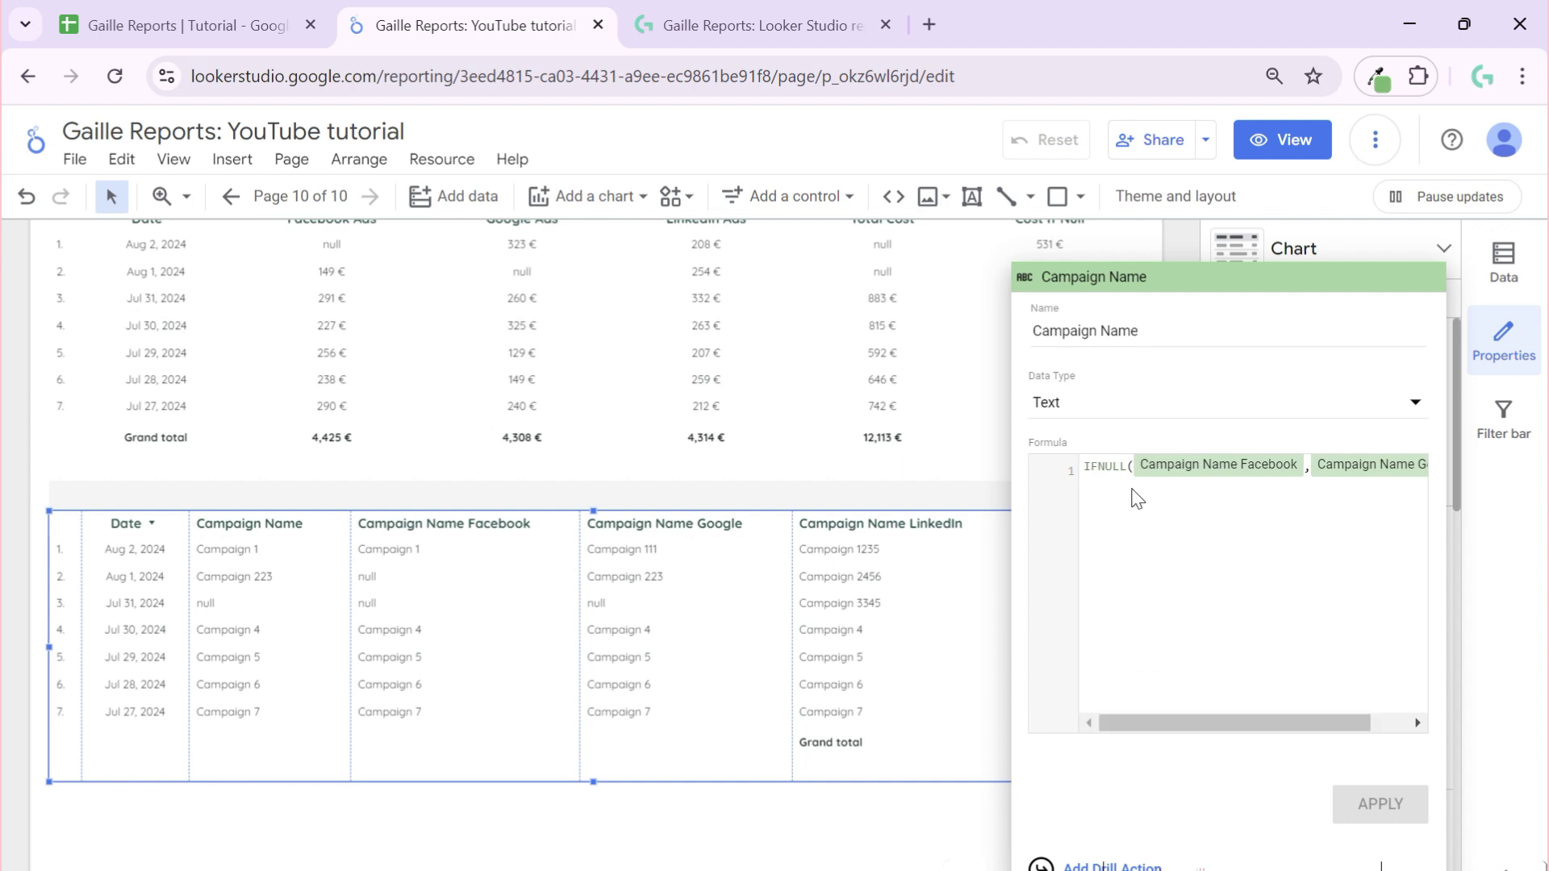
click(1090, 474)
click(1478, 566)
key(Return)
key(Up)
text(i)
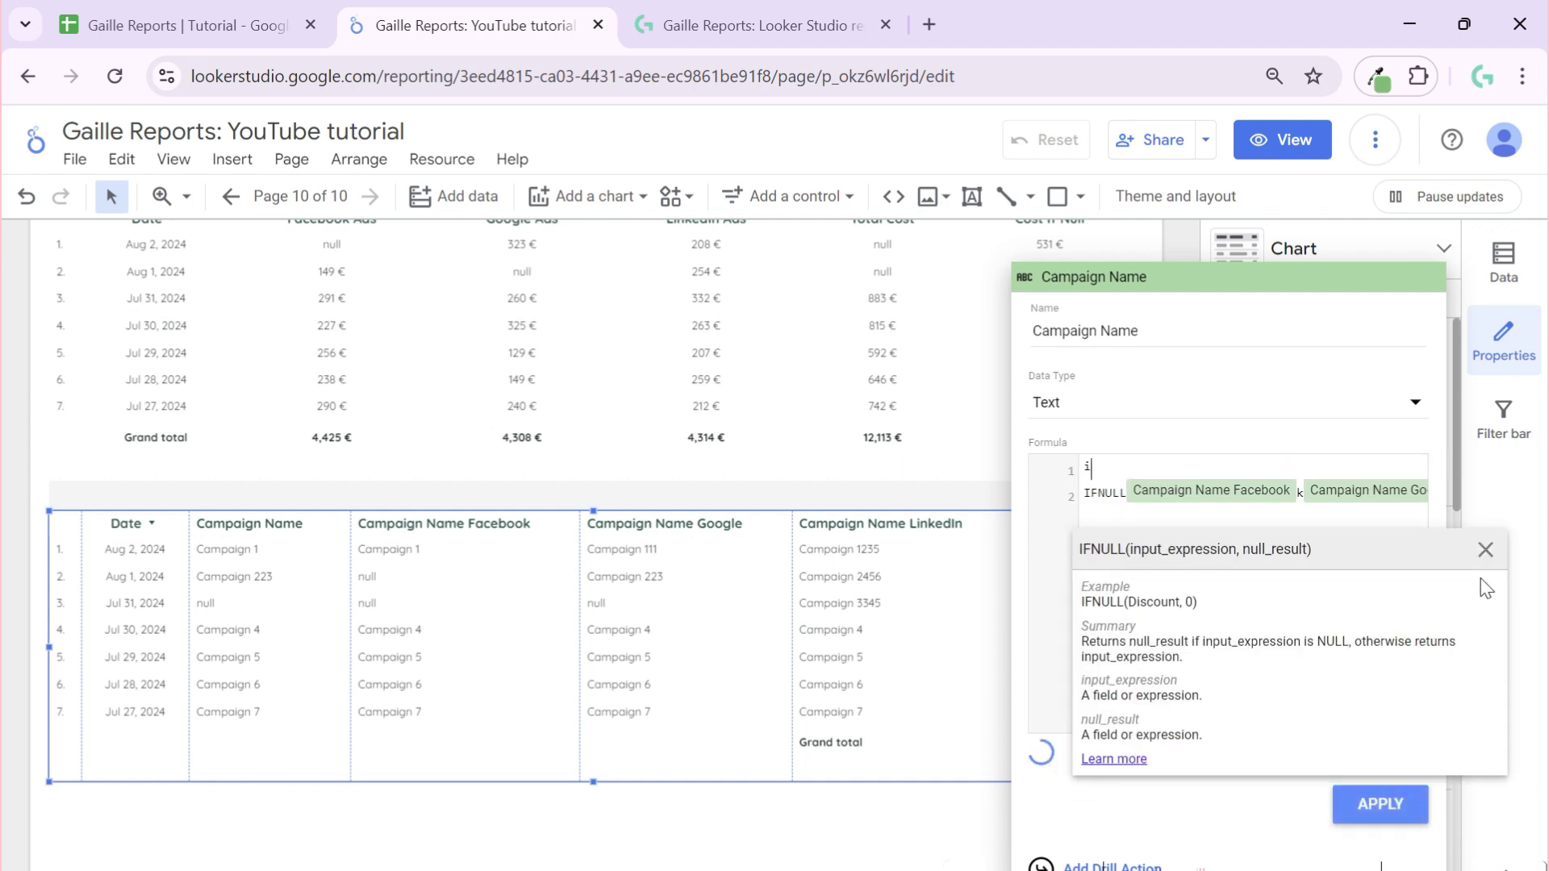
text(fnu)
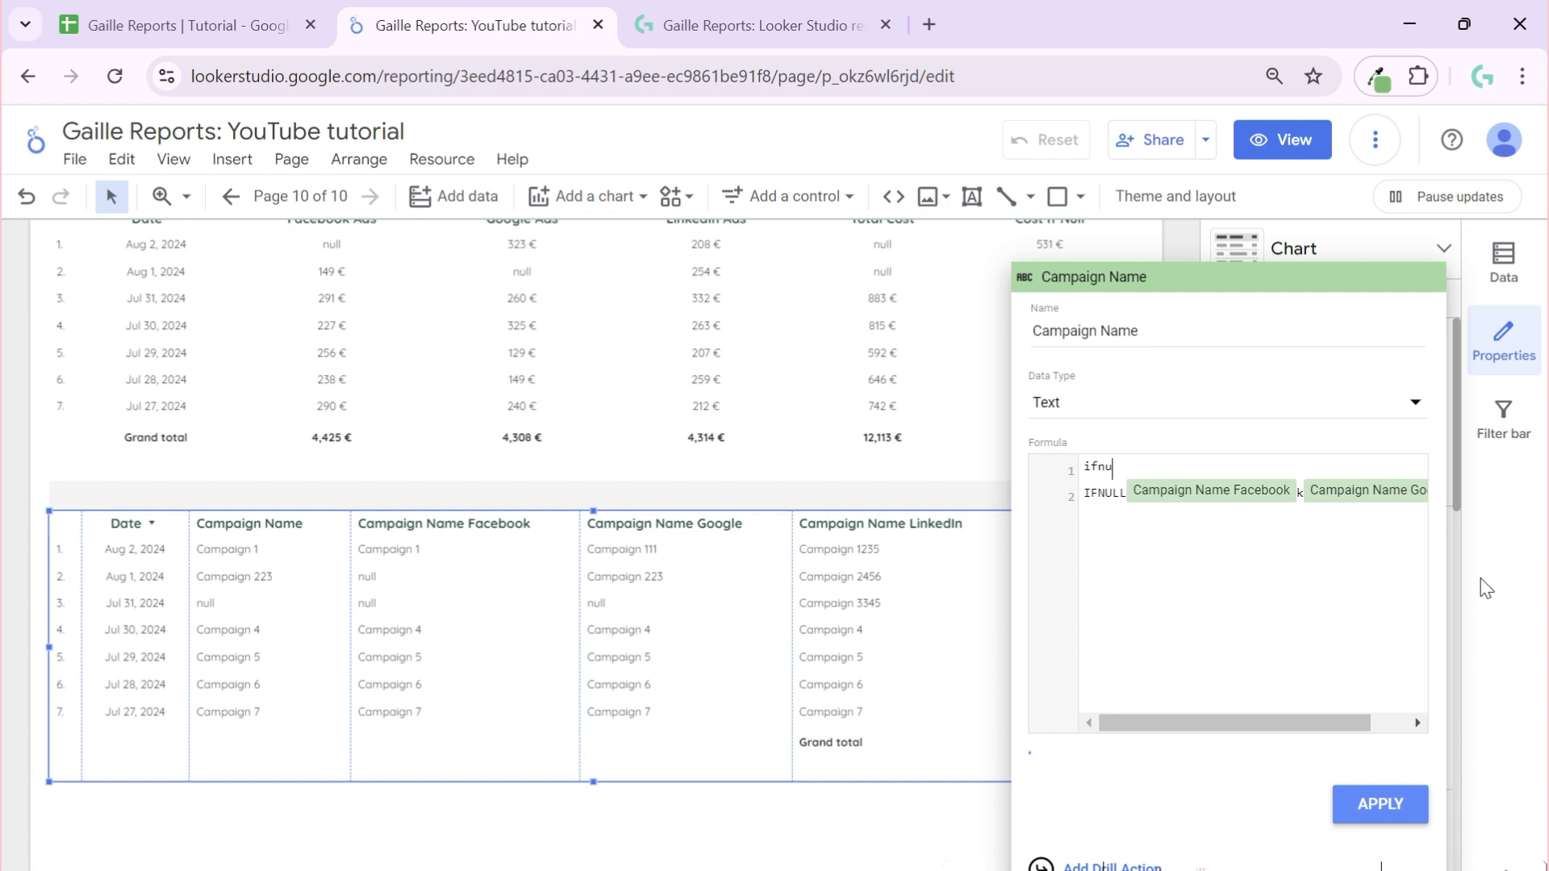
text(ll()
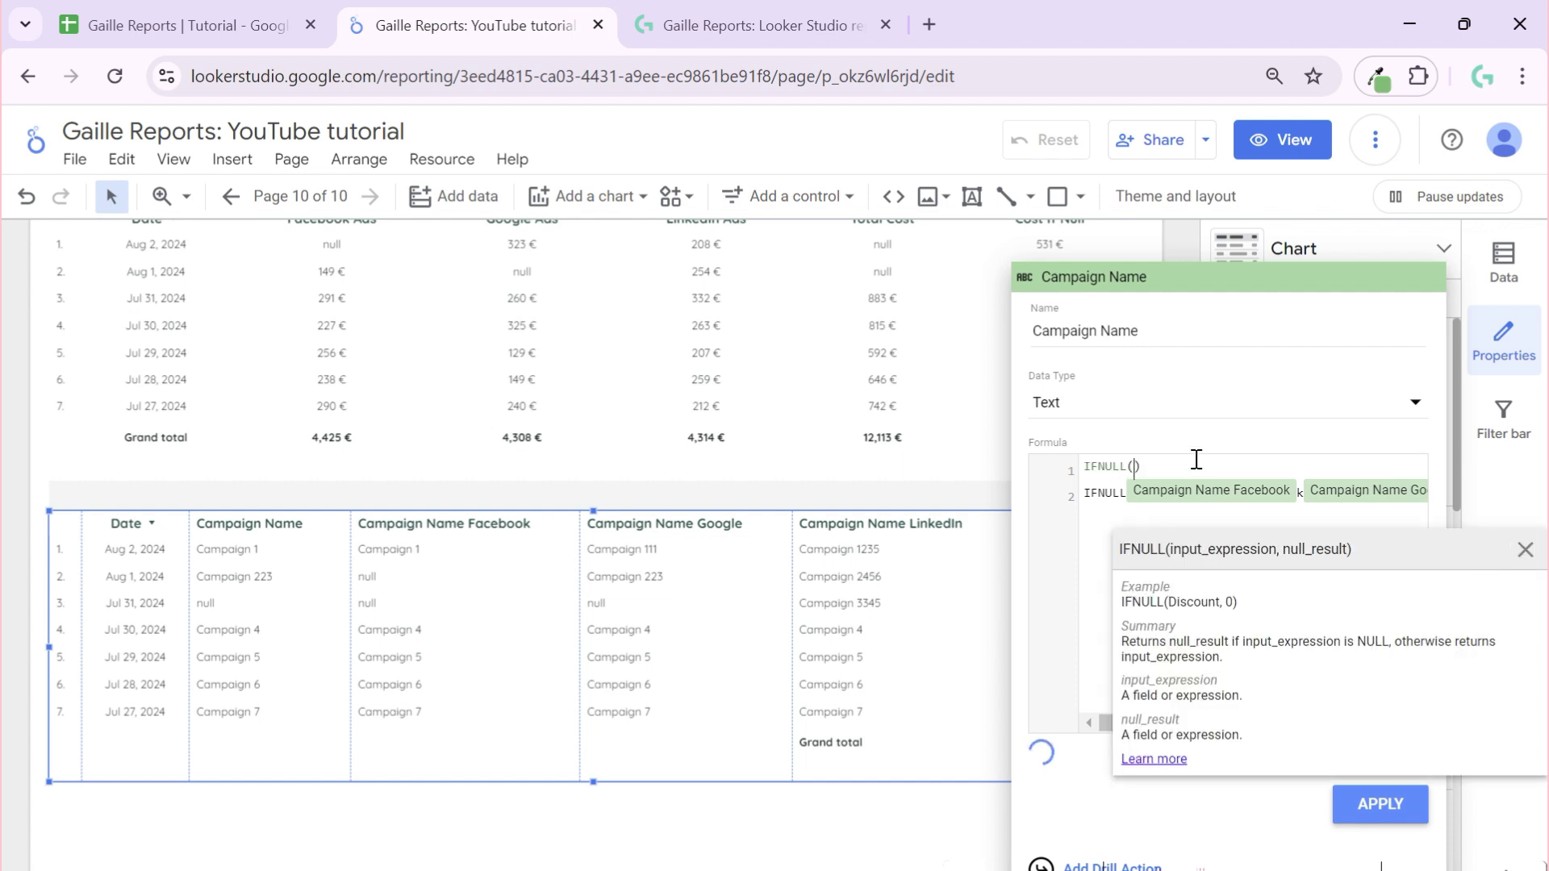
click(1093, 517)
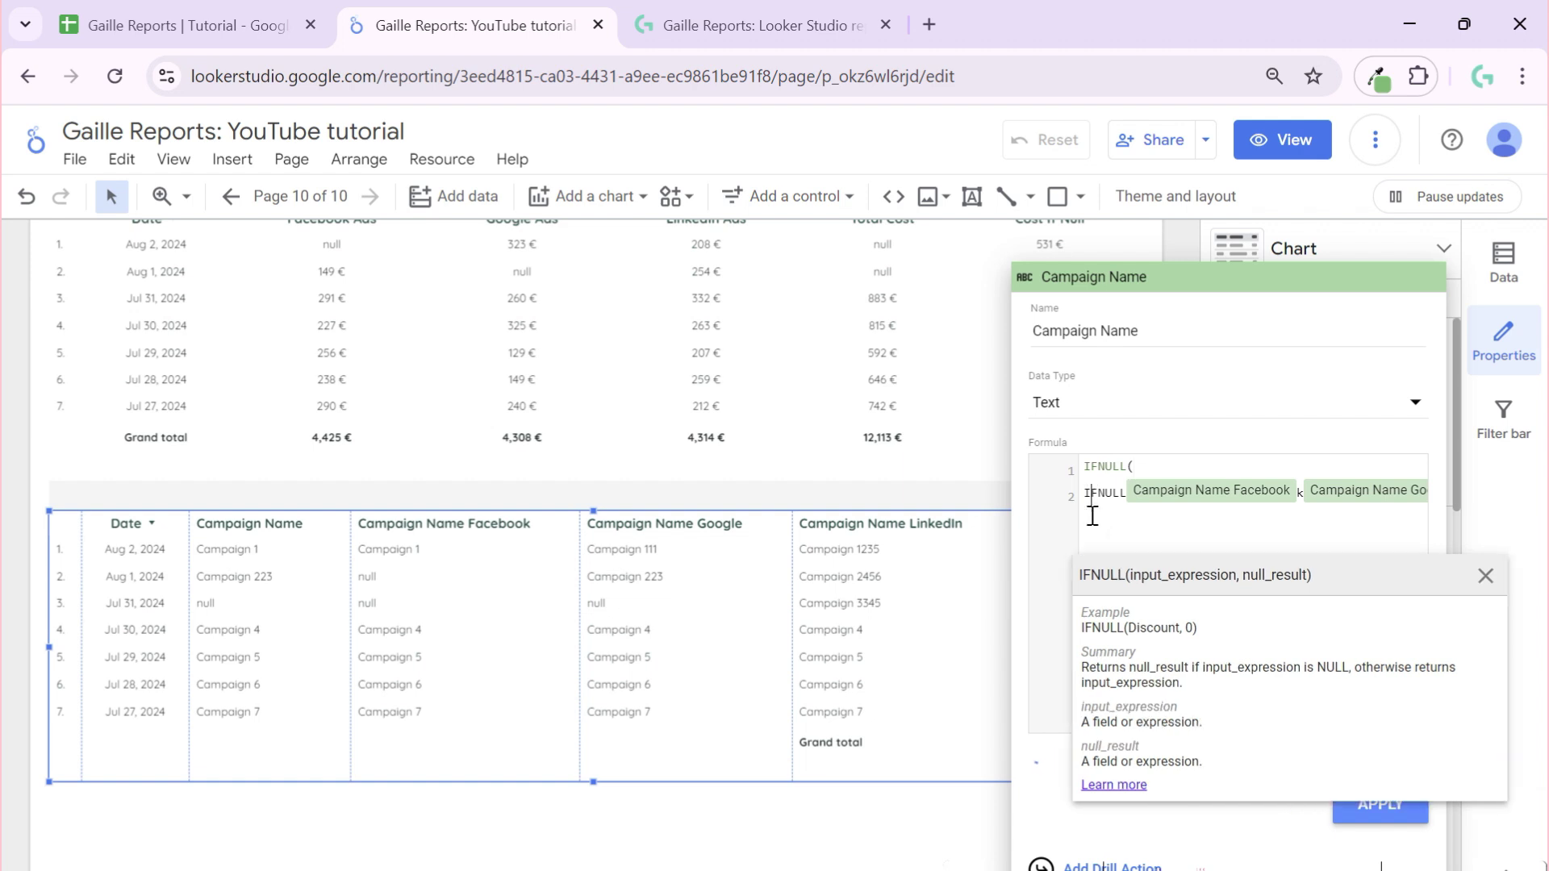
- Add Campaign Name LinkedIn as the outer IFNULL's null result, apply the nested formula and close the field editor
key(End)
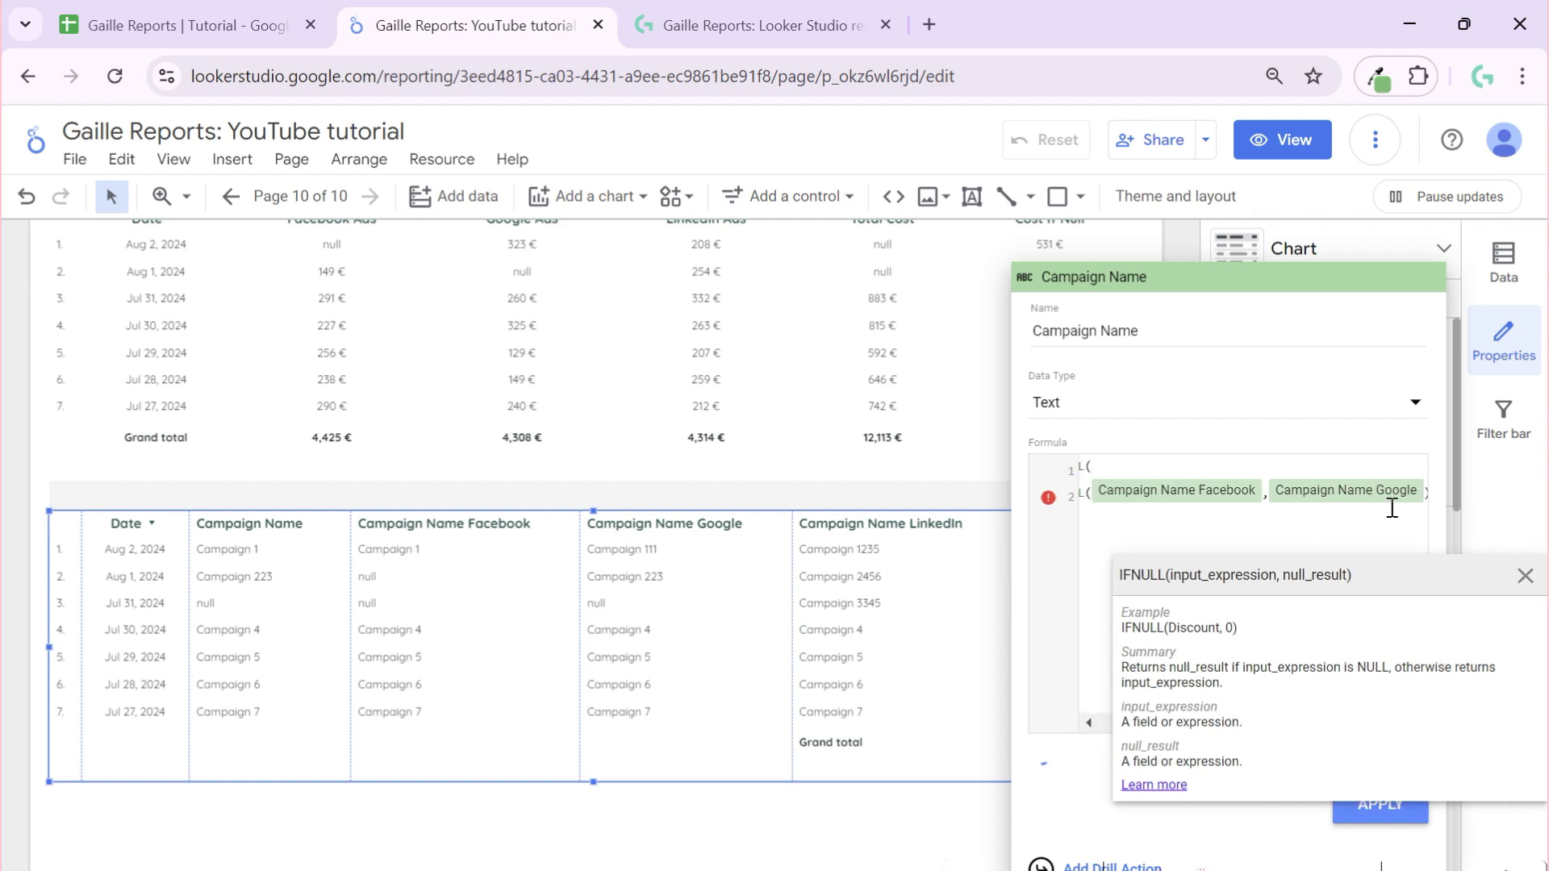
text(,cam)
click(1328, 694)
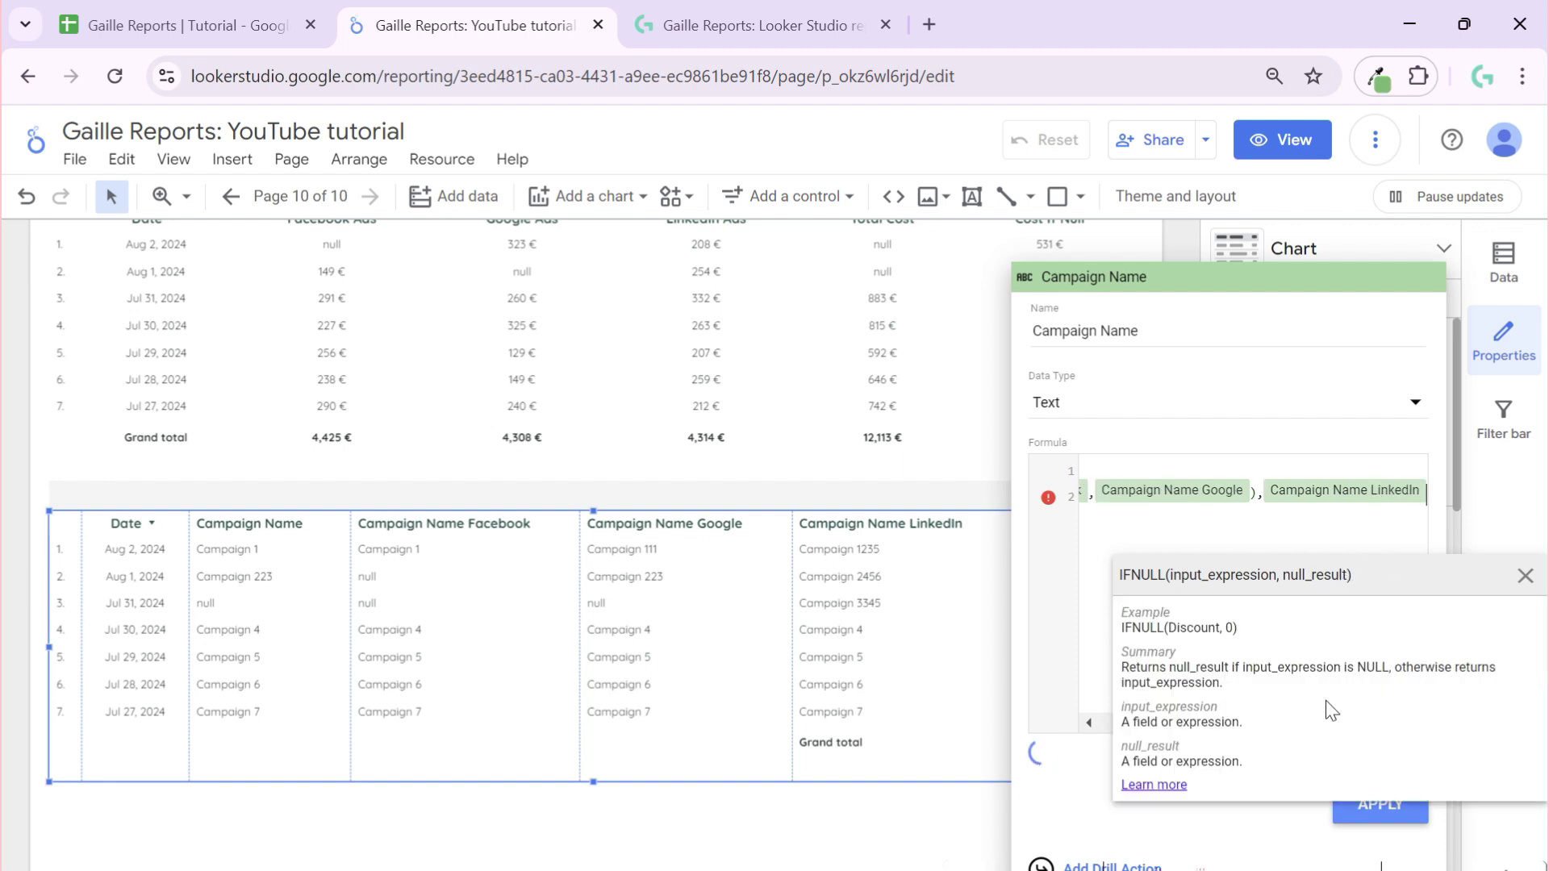
click(1375, 823)
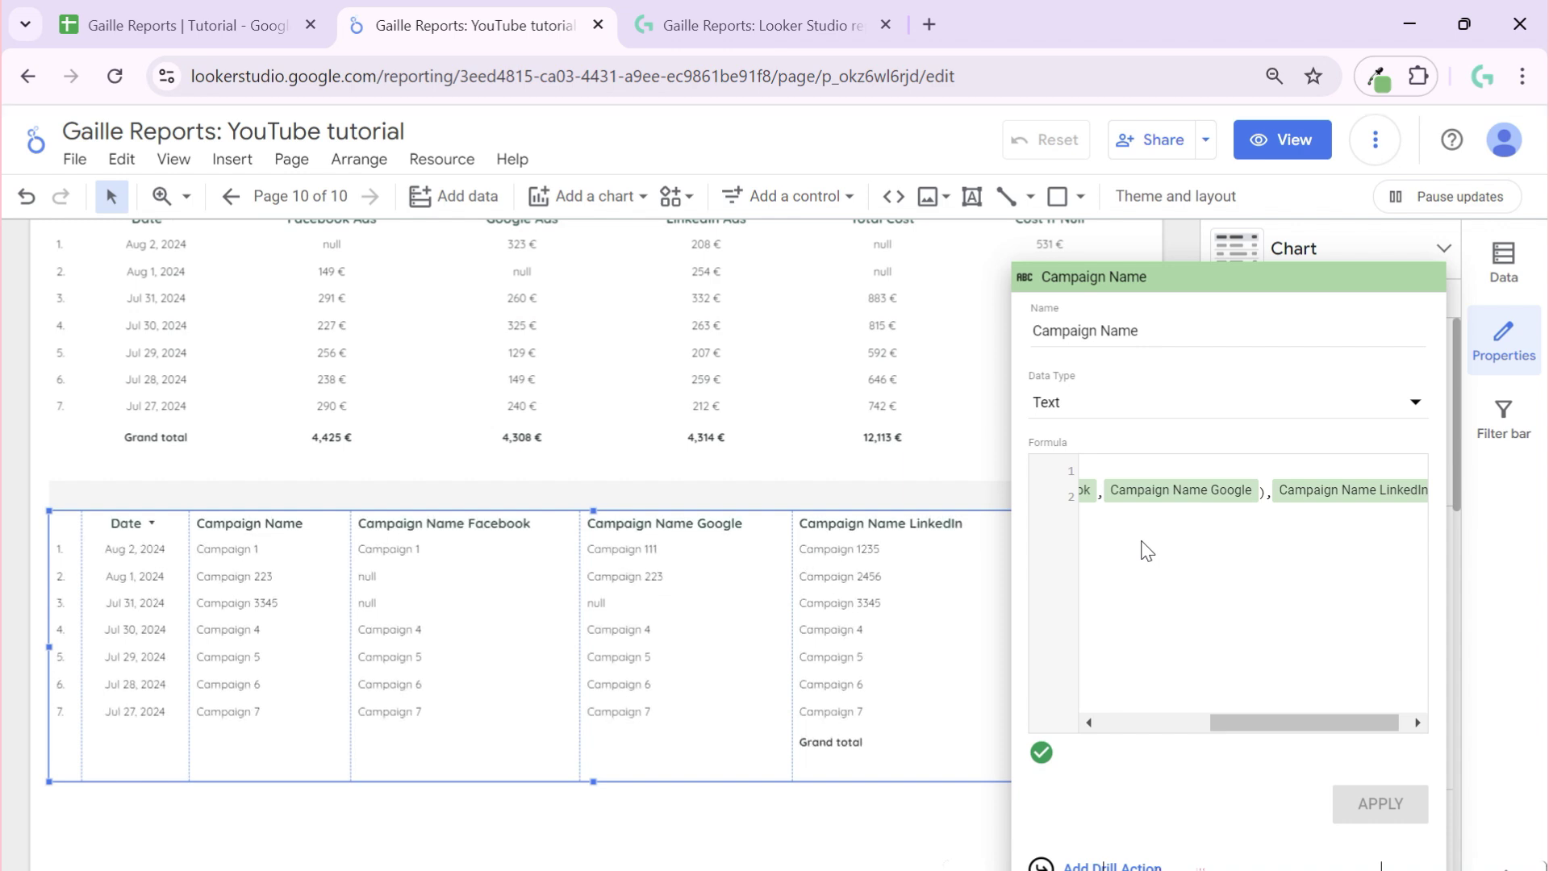
click(313, 597)
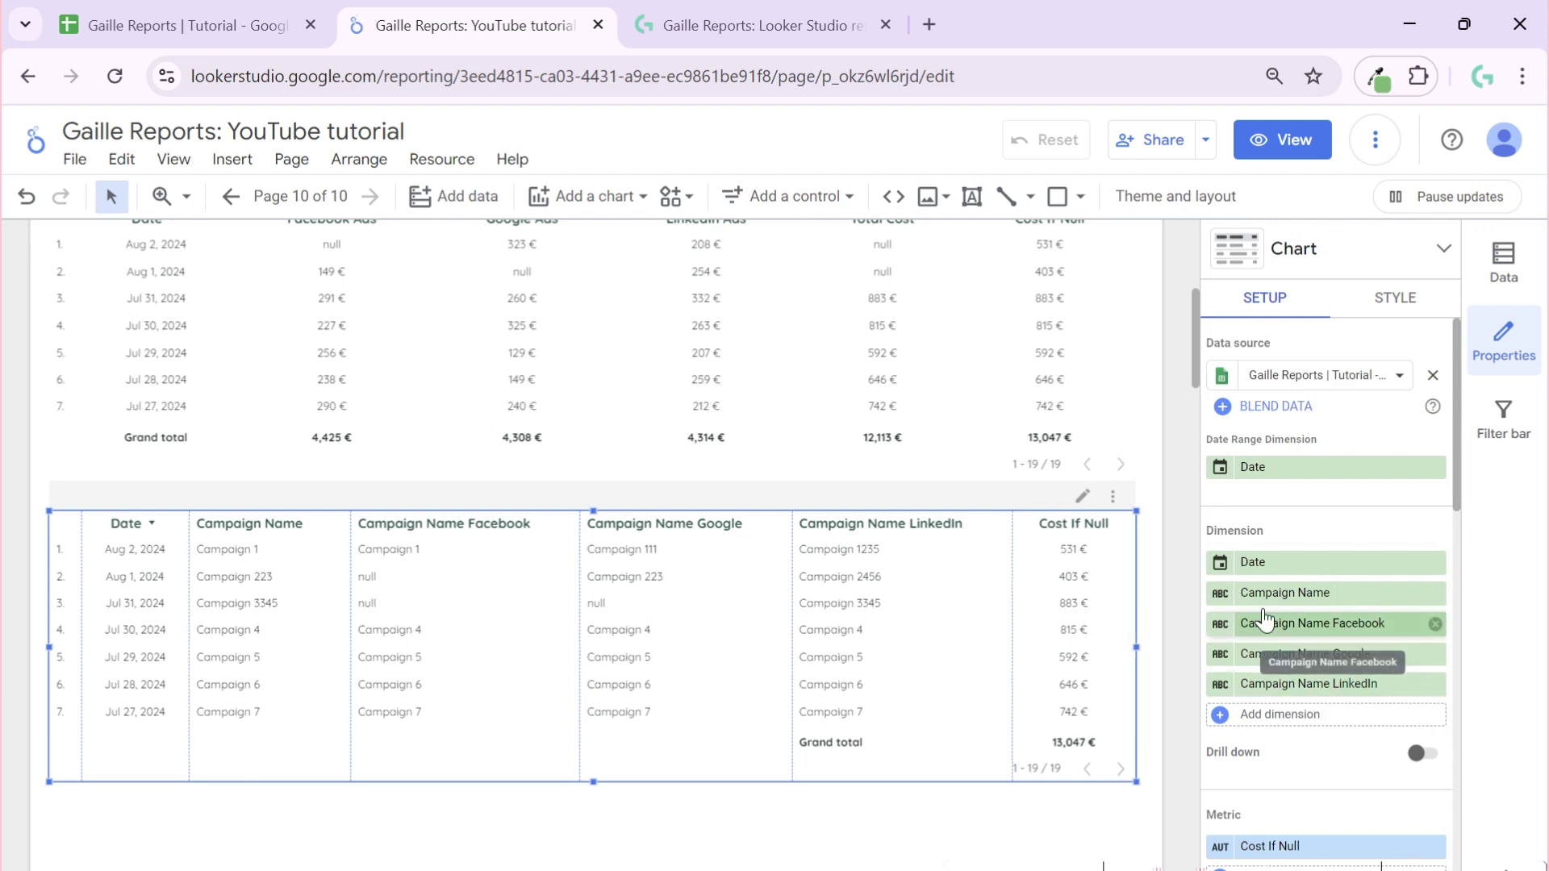
- Reopen the Campaign Name field, clear its nested IFNULL formula and start a new one with the COALESCE function
click(1214, 598)
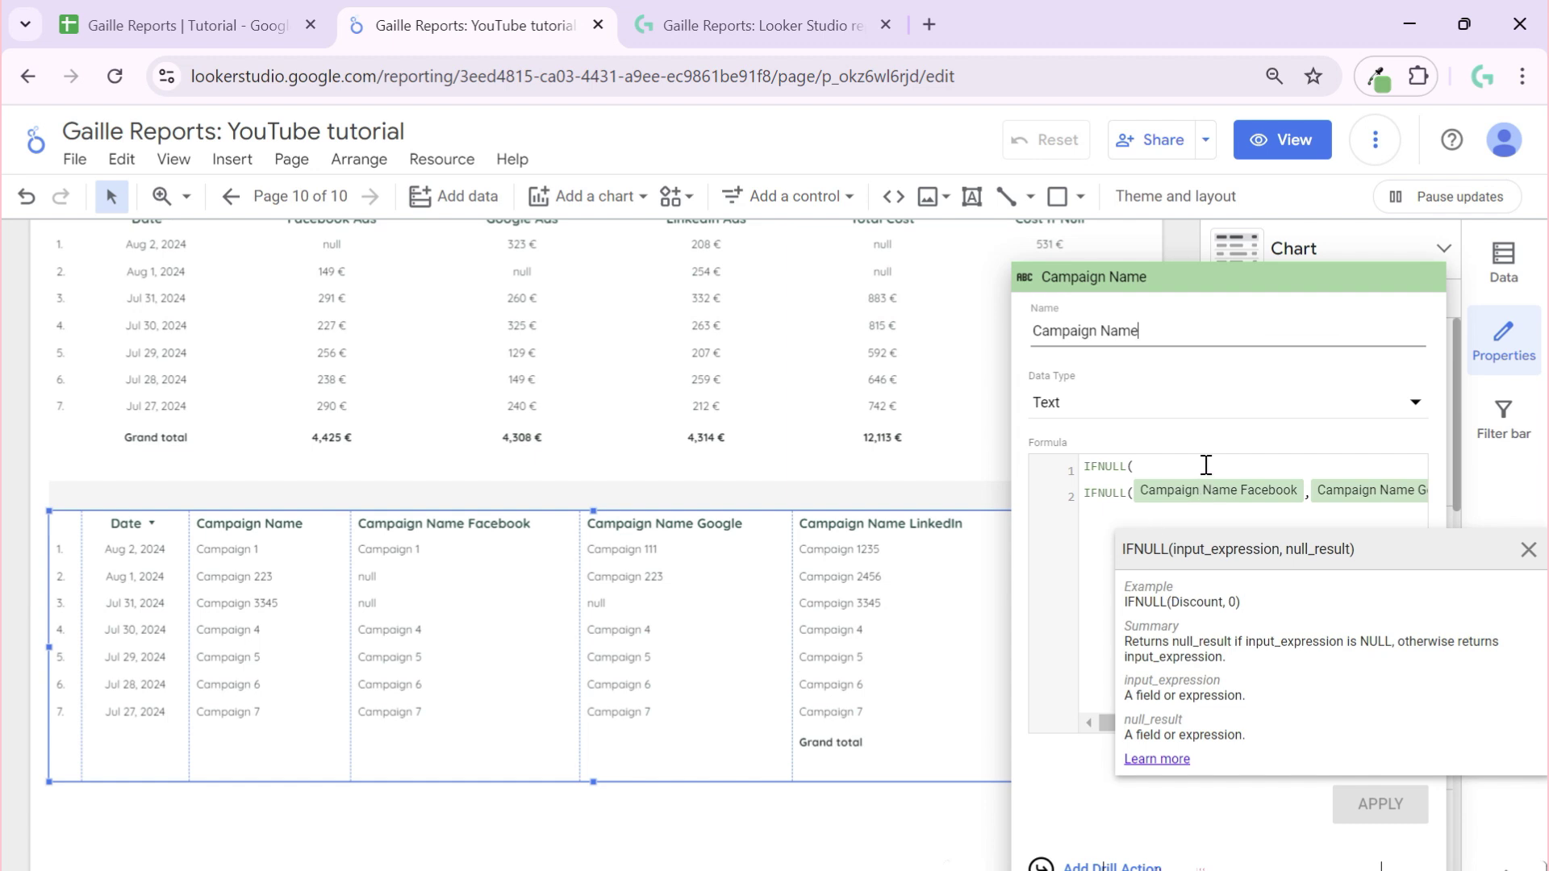
click(1087, 655)
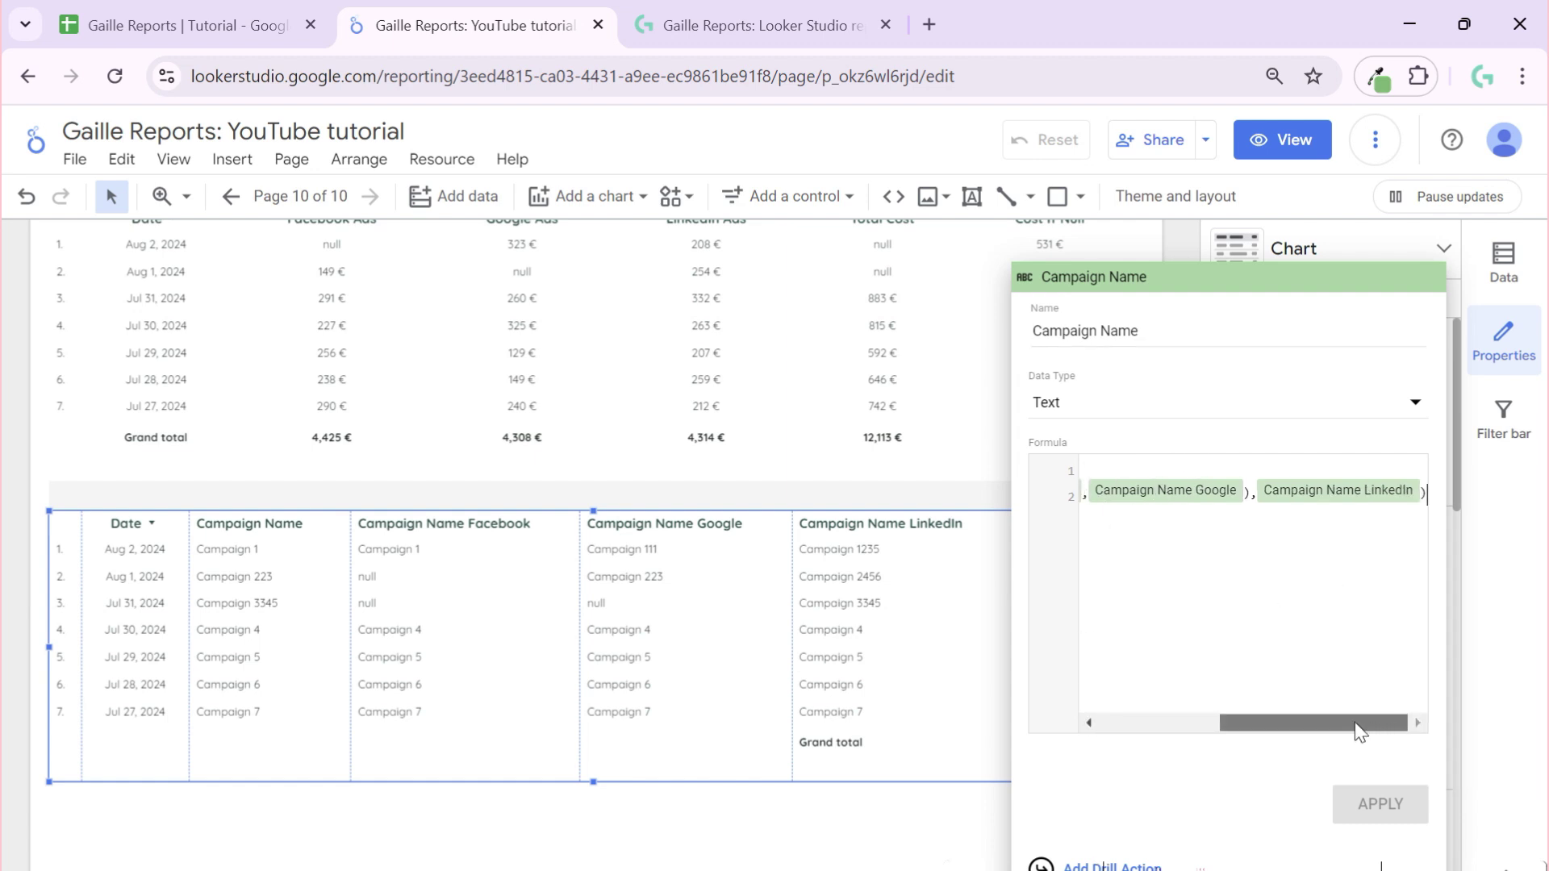
drag(1354, 723, 1209, 704)
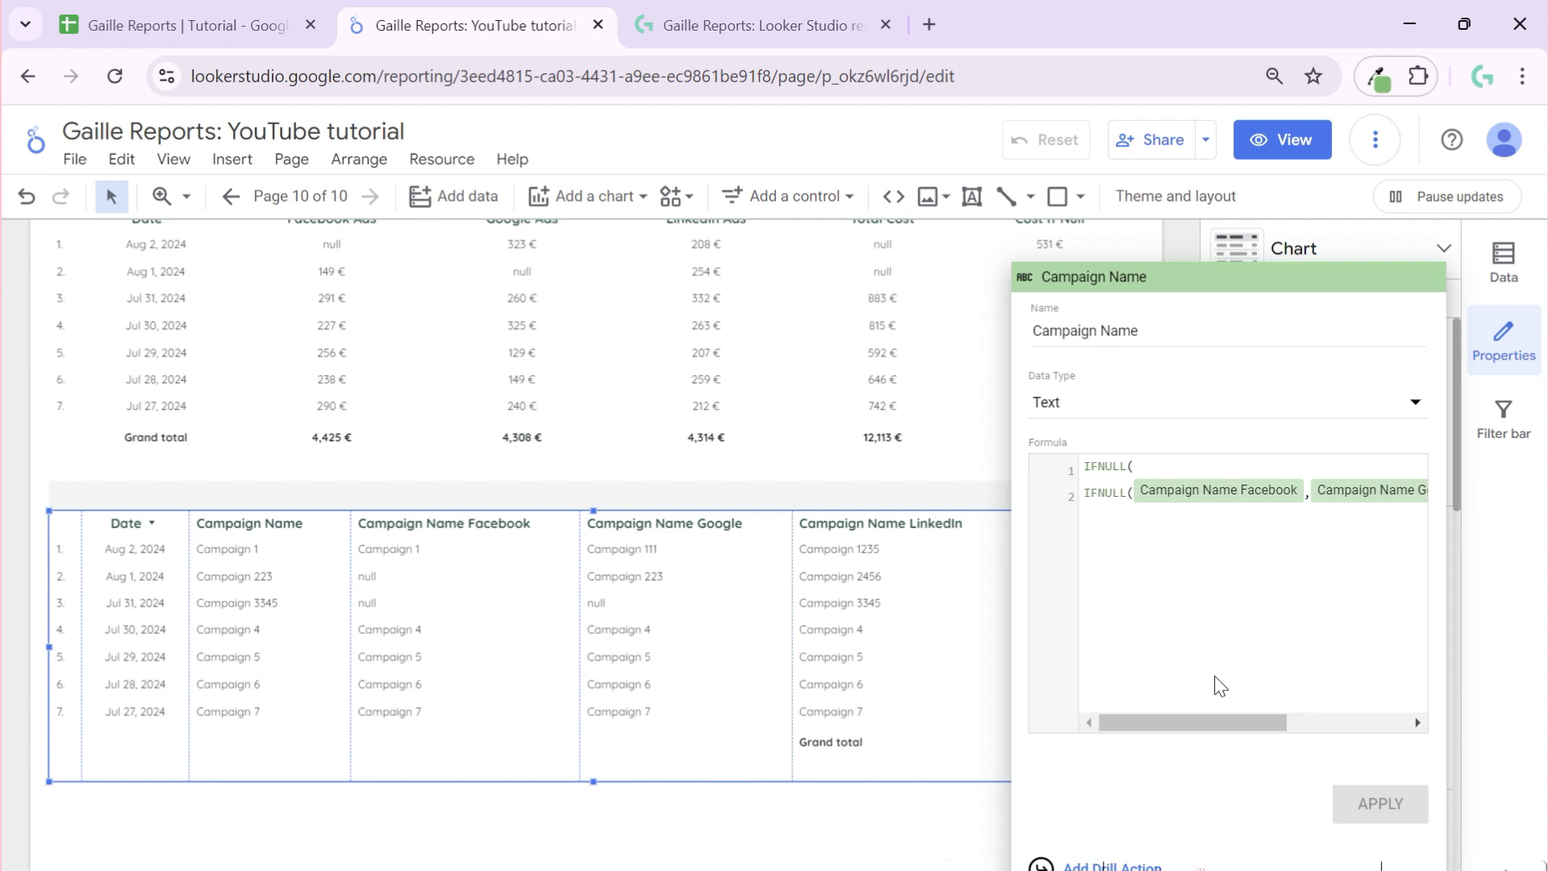
click(1208, 589)
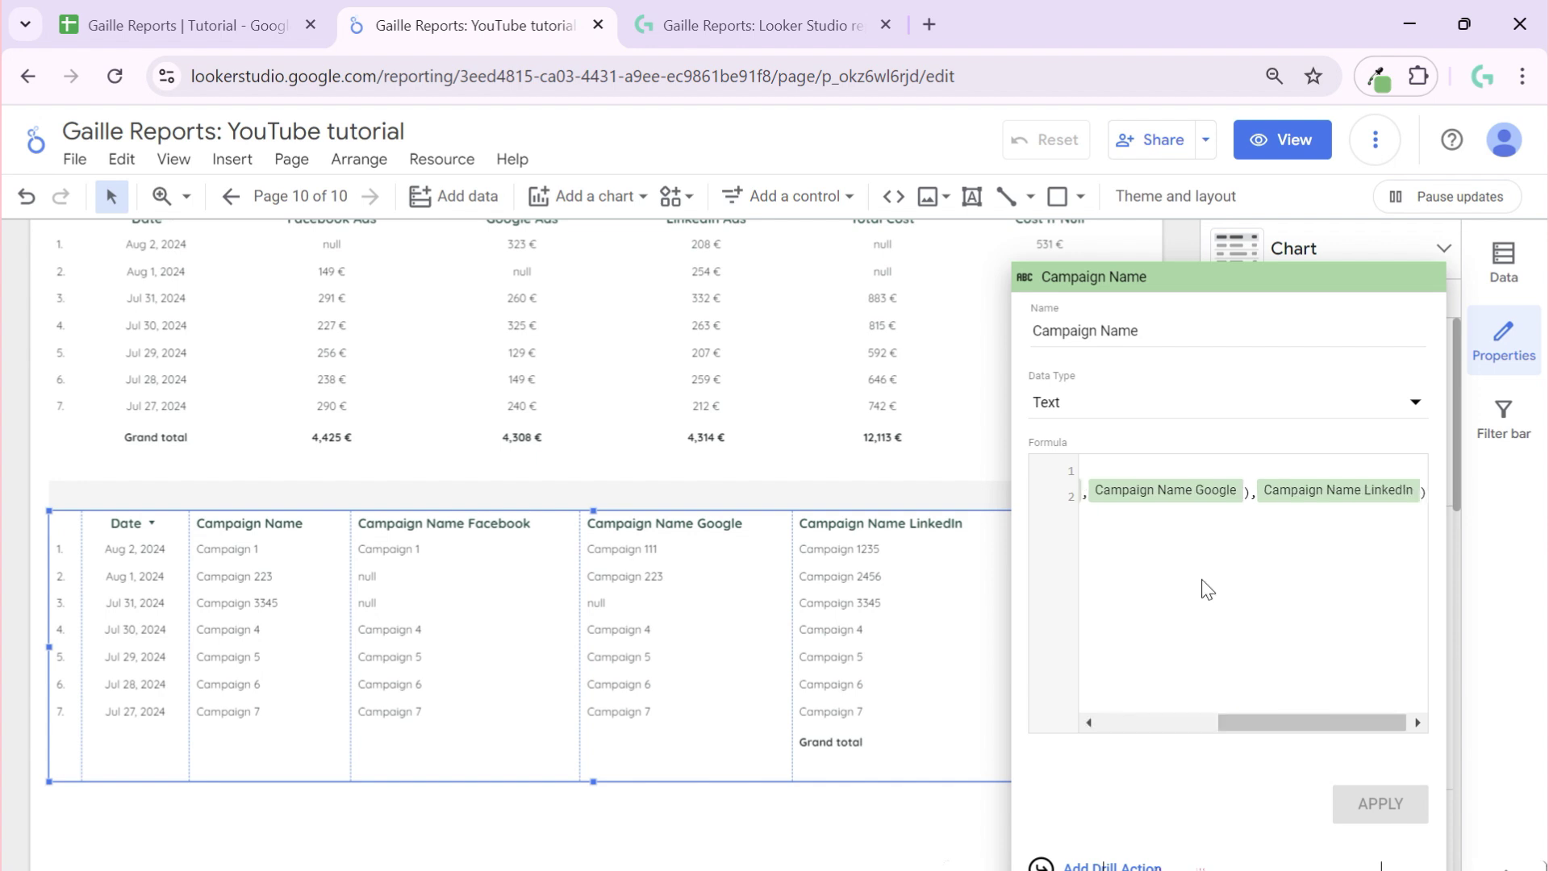
key(ctrl+a)
key(BackSpace)
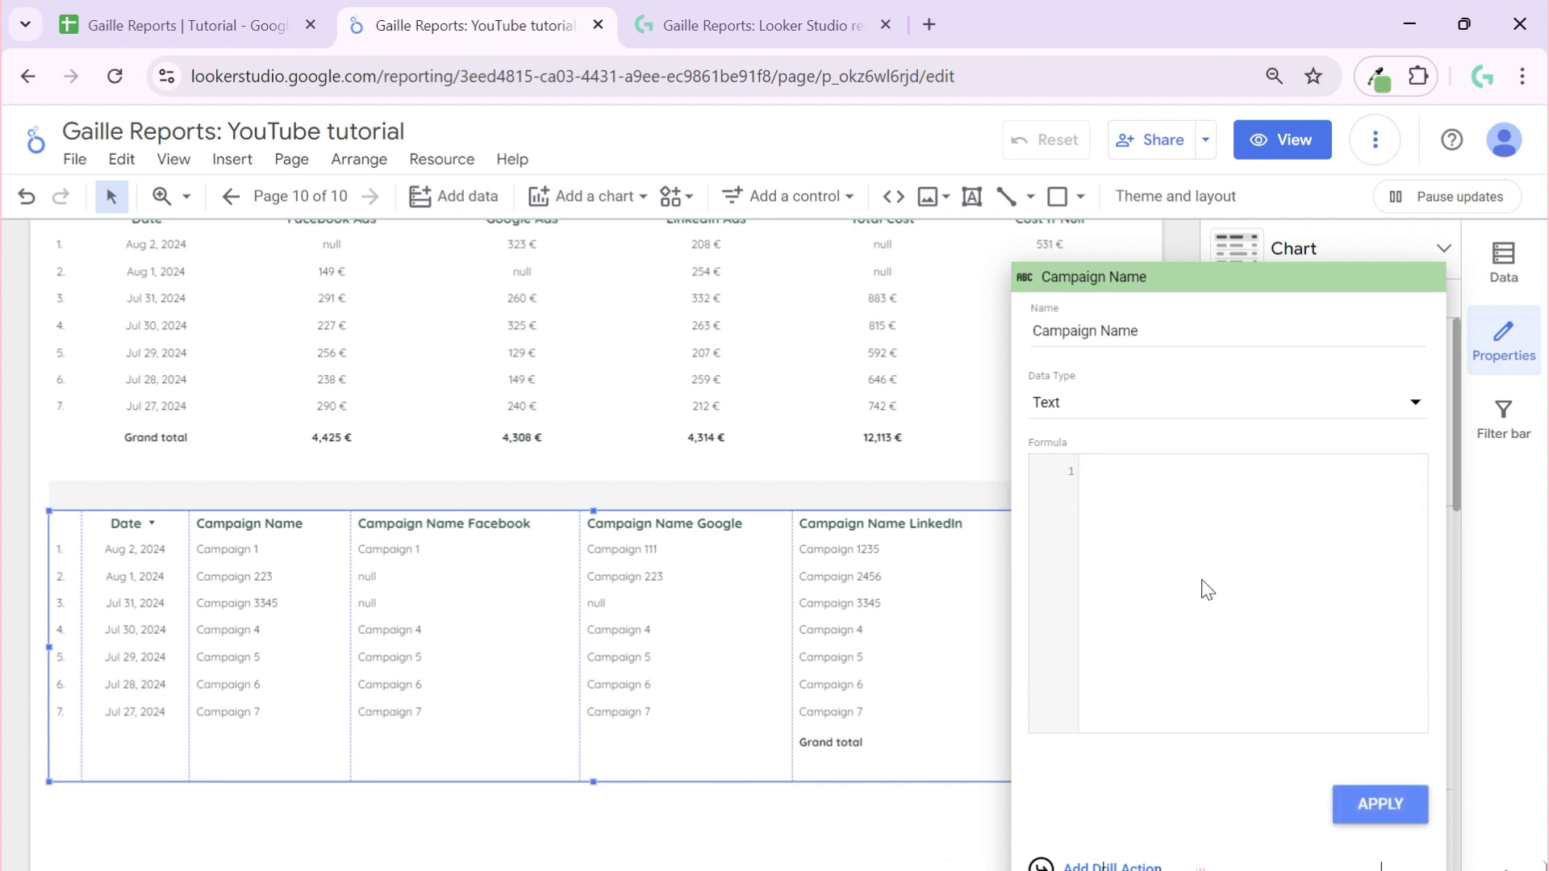
text(co)
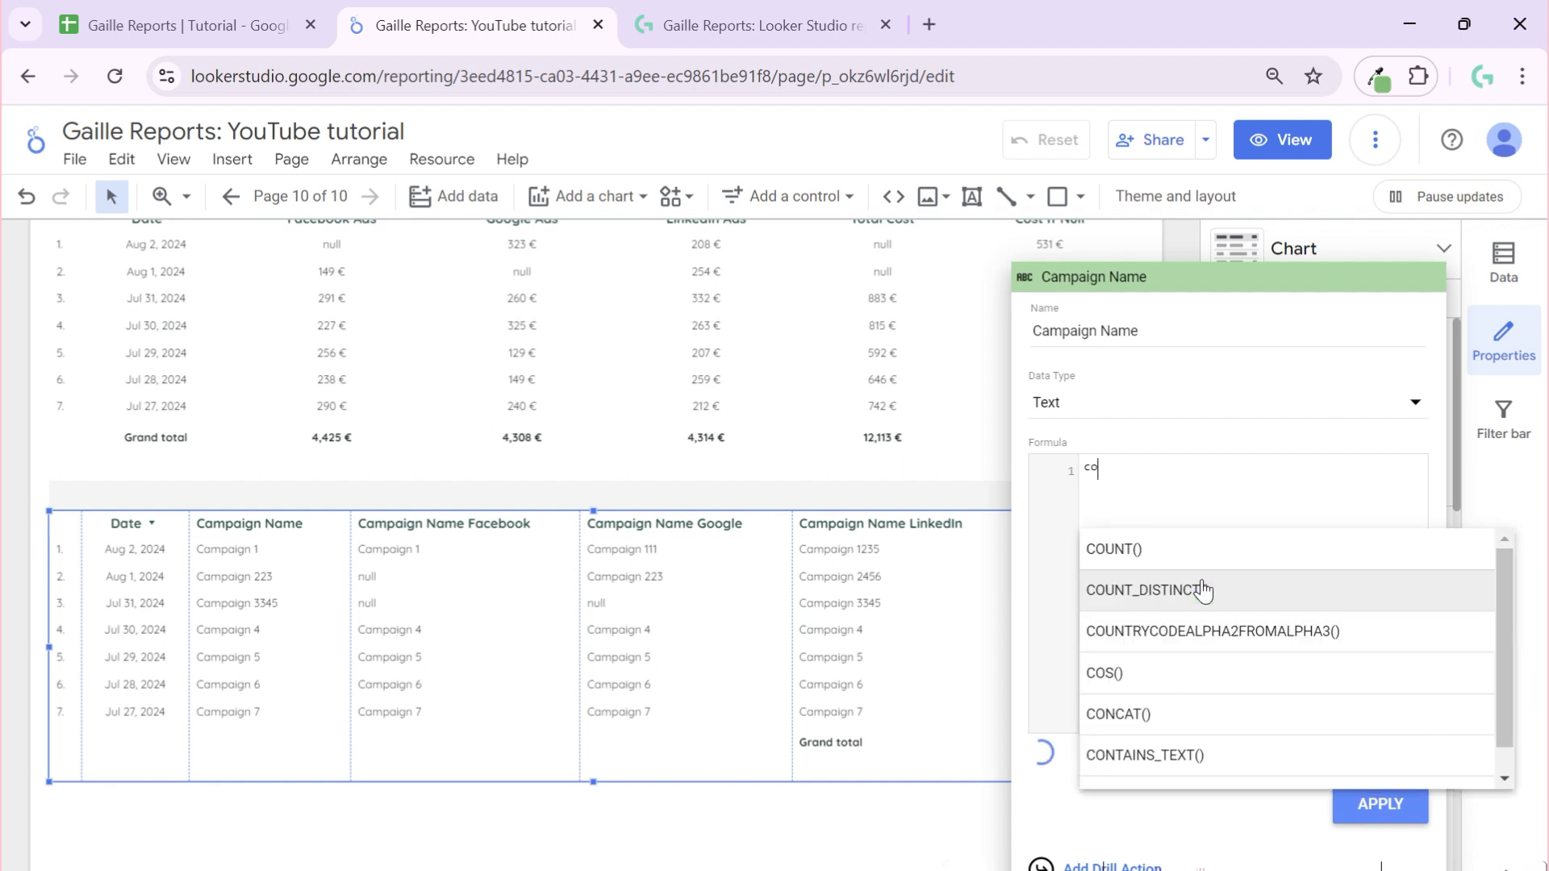
text(a)
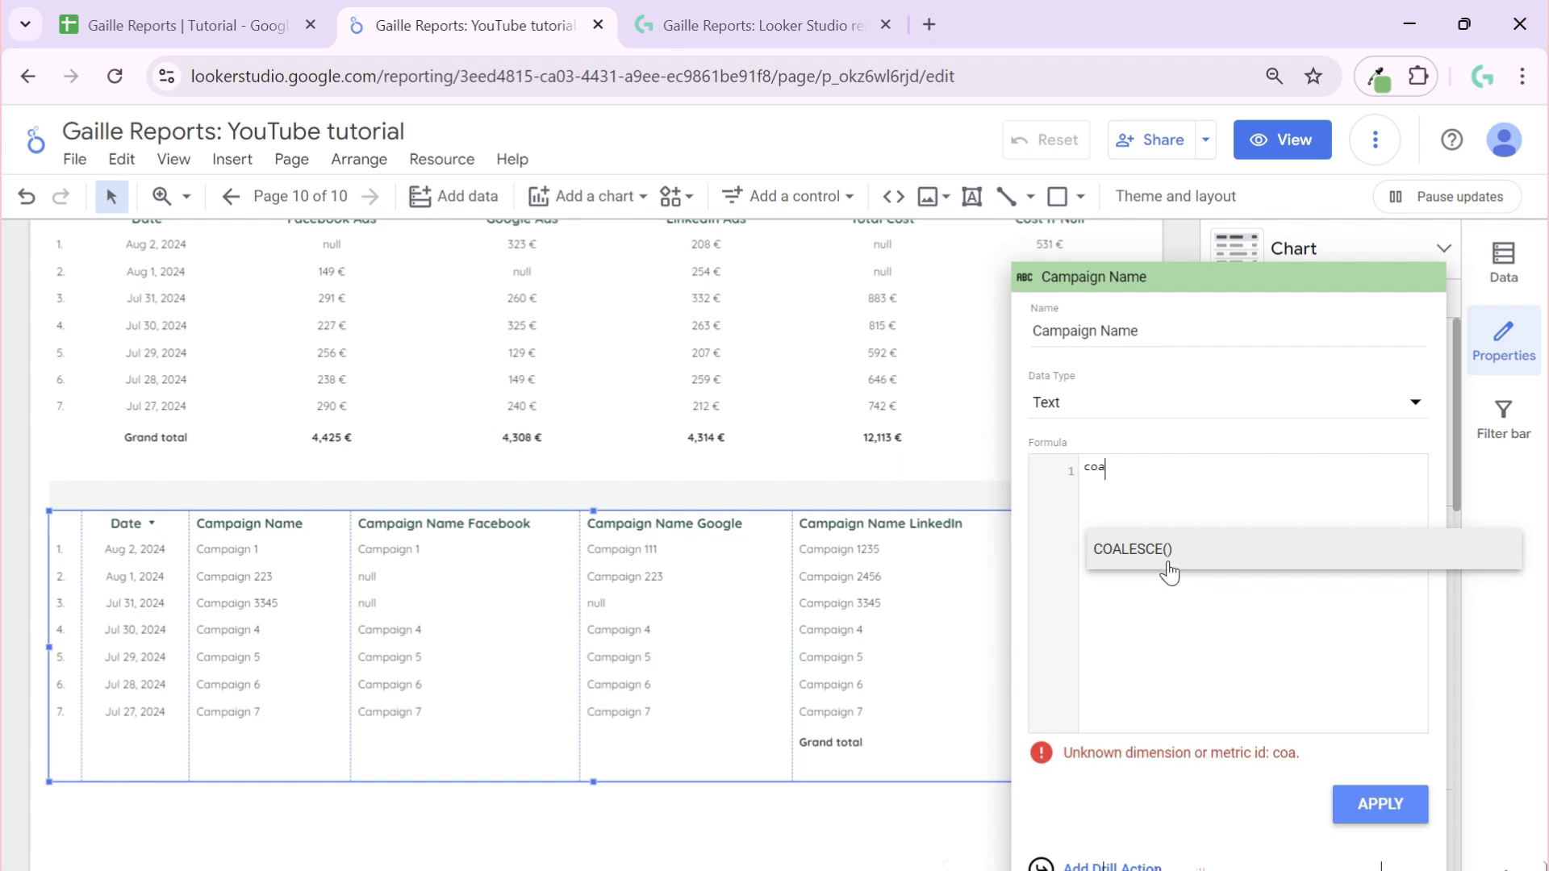
click(1183, 561)
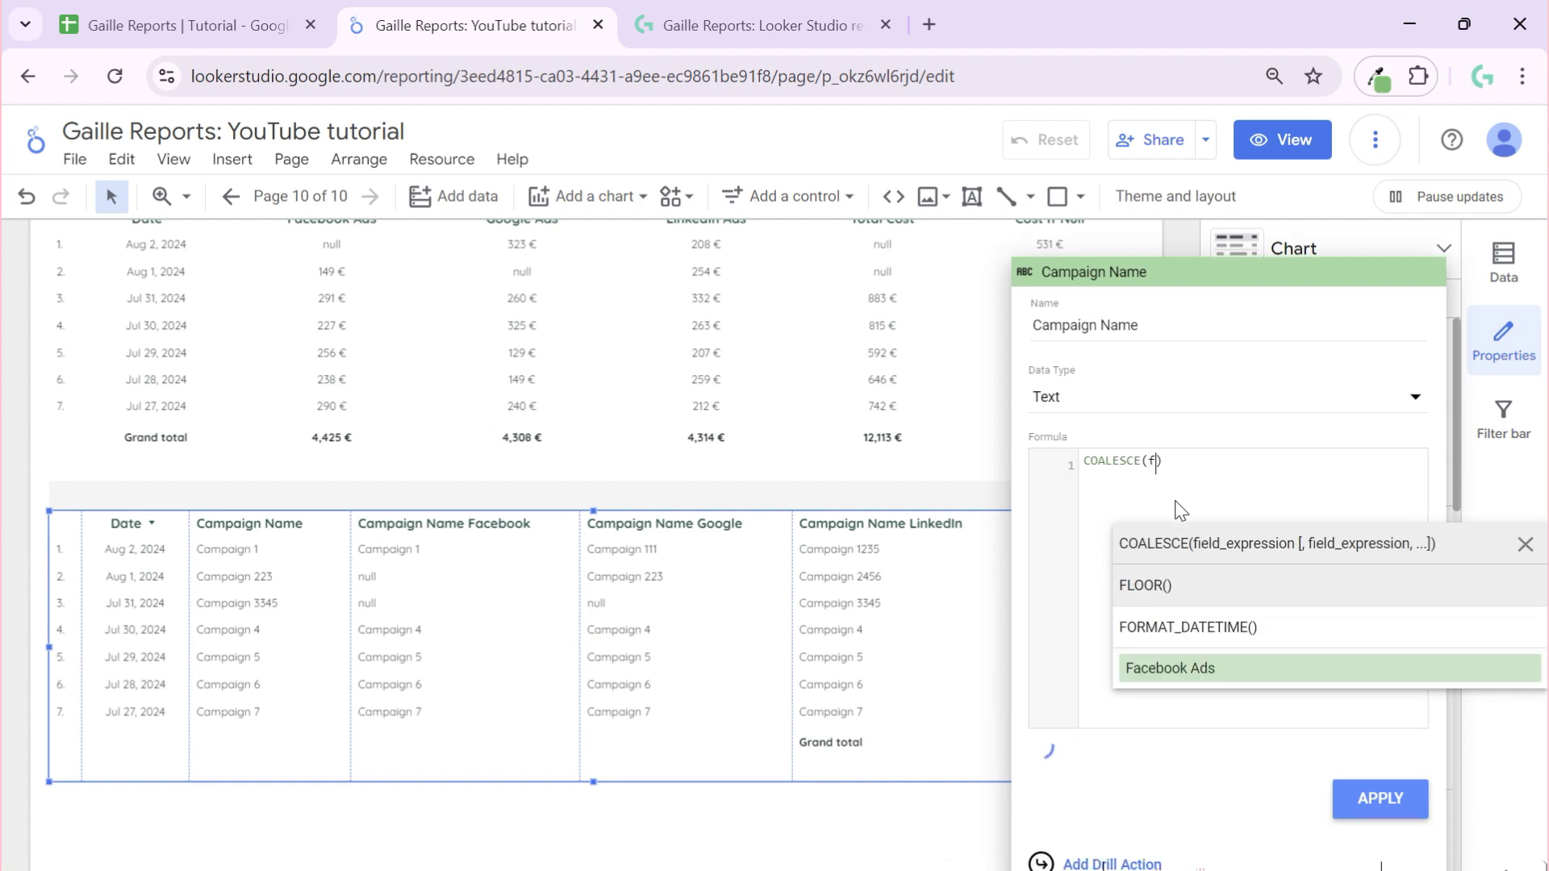
- Enter Campaign Name Facebook, Campaign Name Google and Campaign Name LinkedIn as the COALESCE arguments and apply the formula
text(ca)
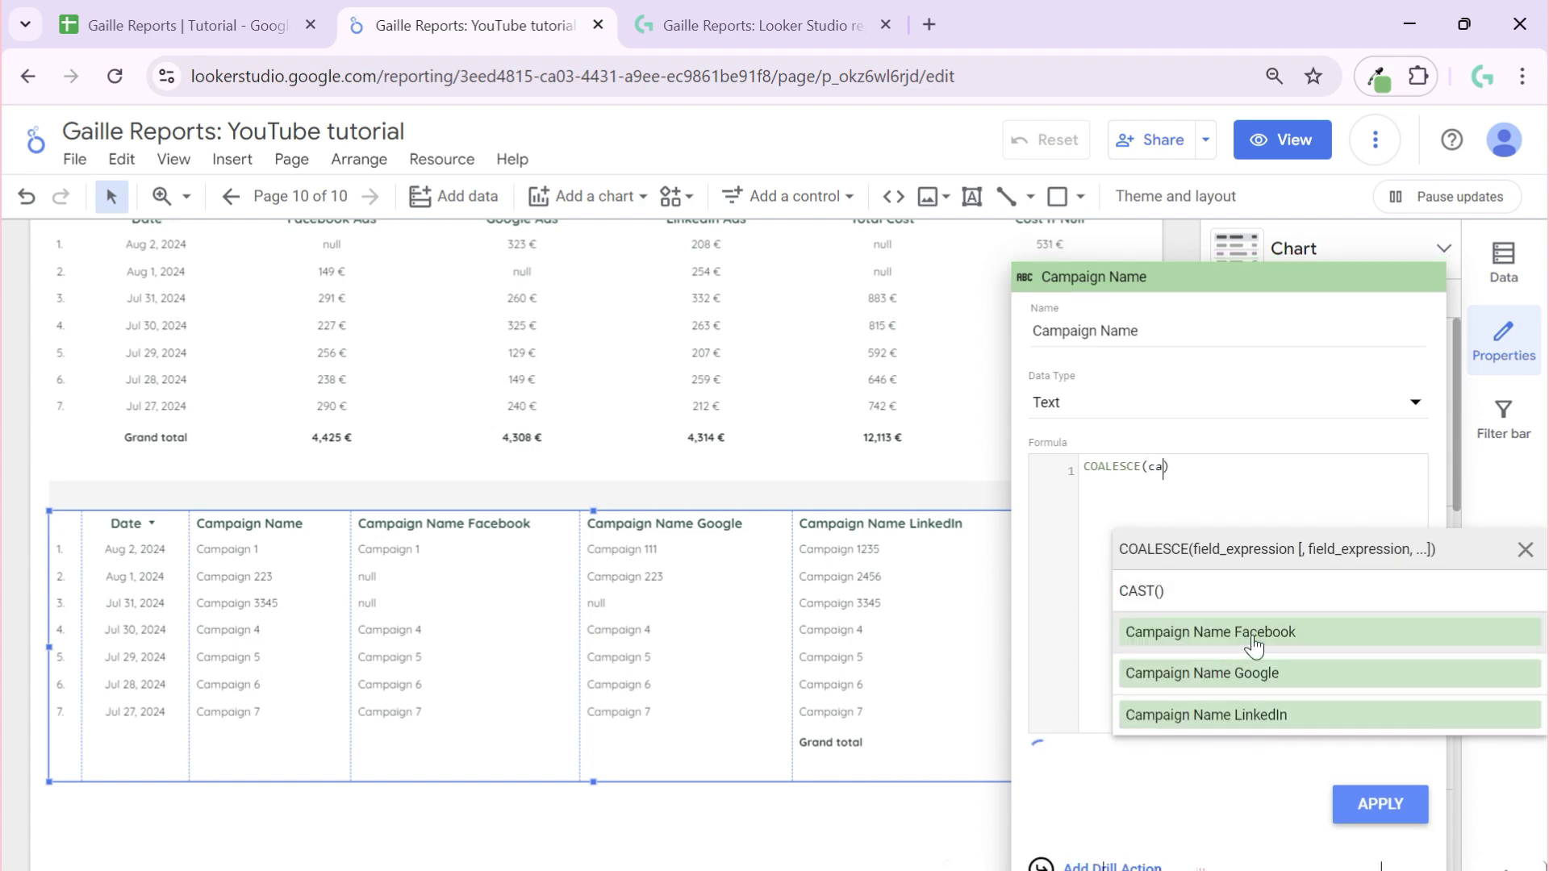
click(1253, 639)
text(,)
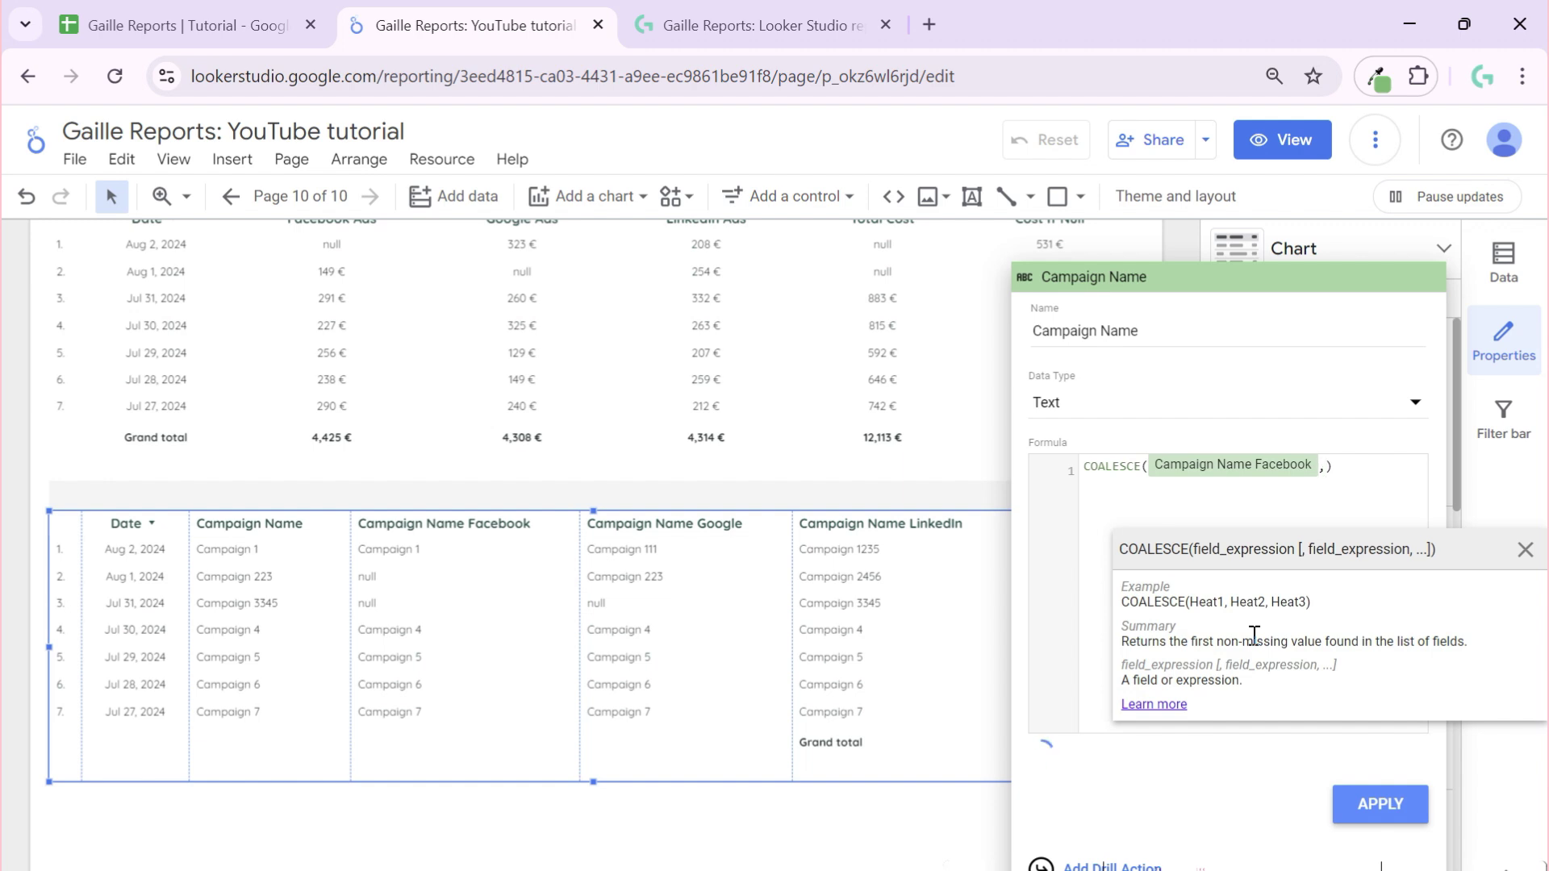
text(ca)
click(1261, 676)
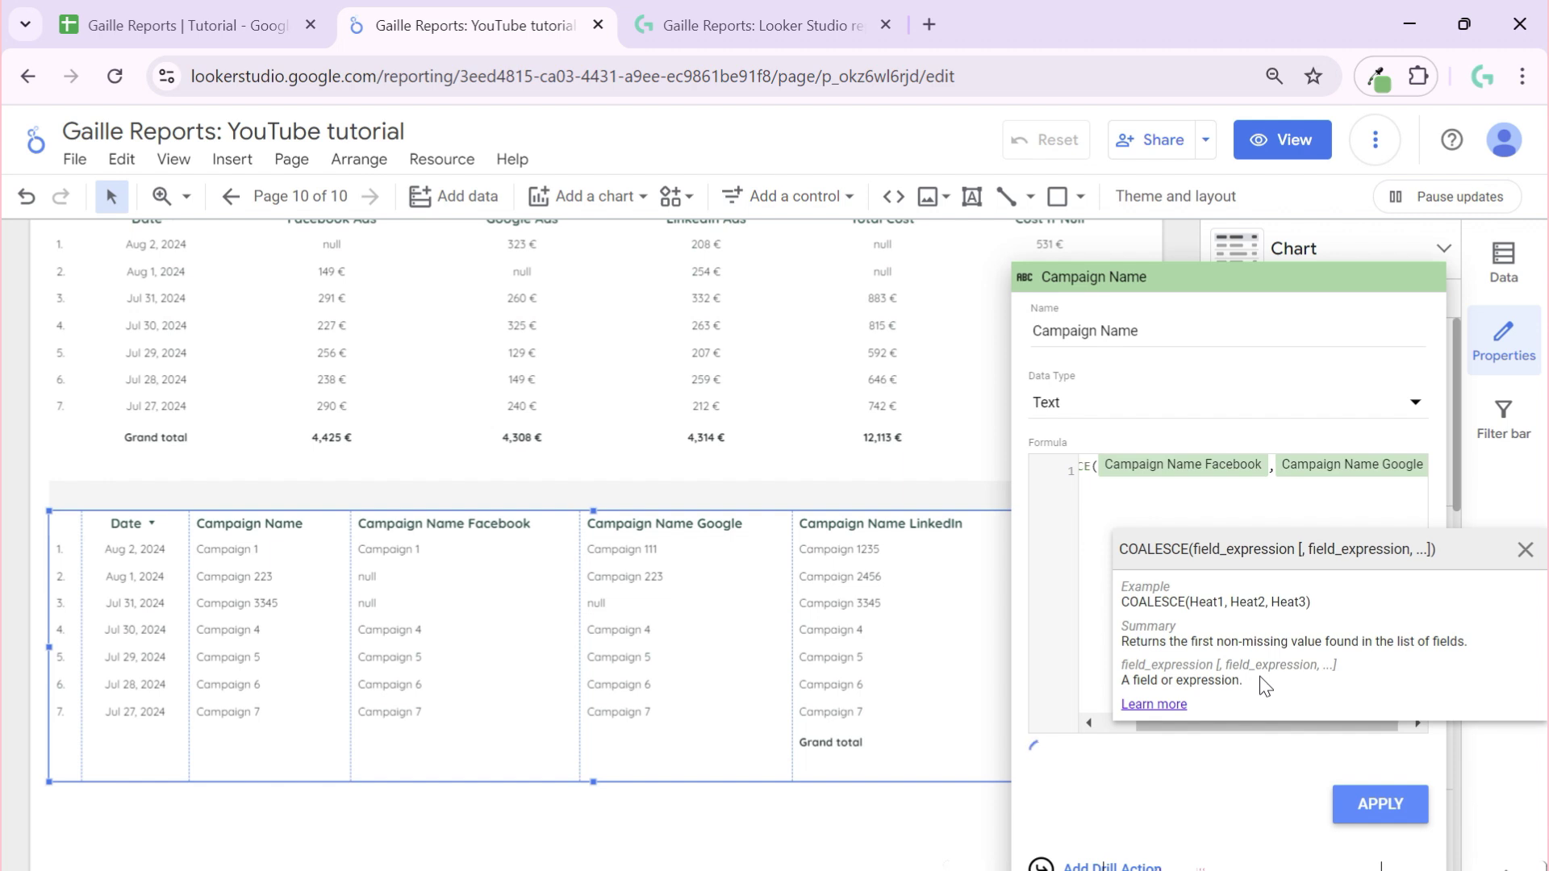
text(,ca)
click(1281, 721)
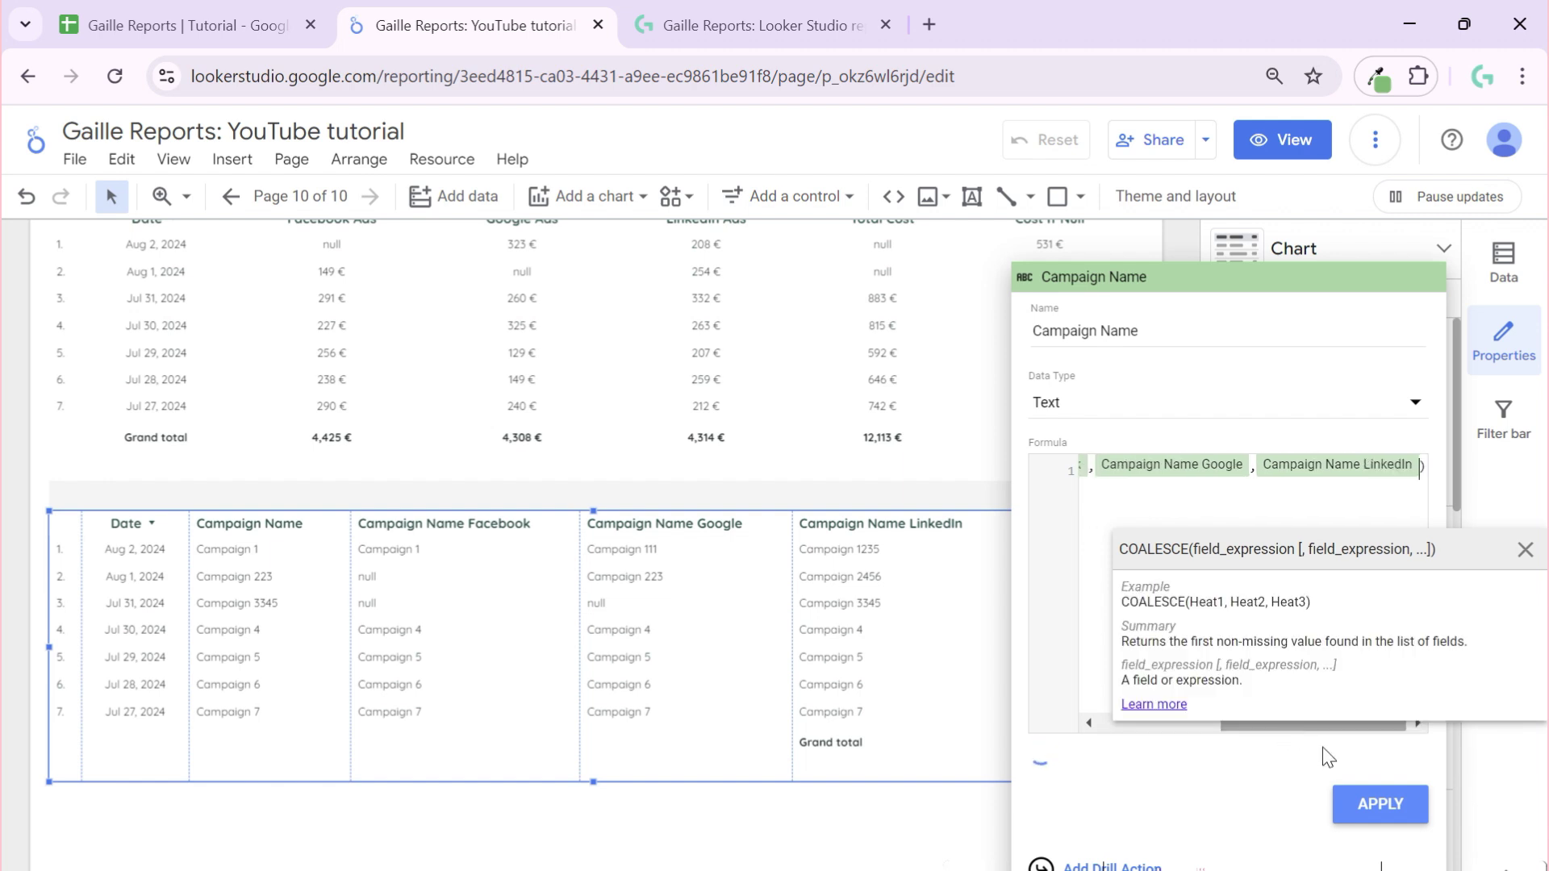
click(1381, 804)
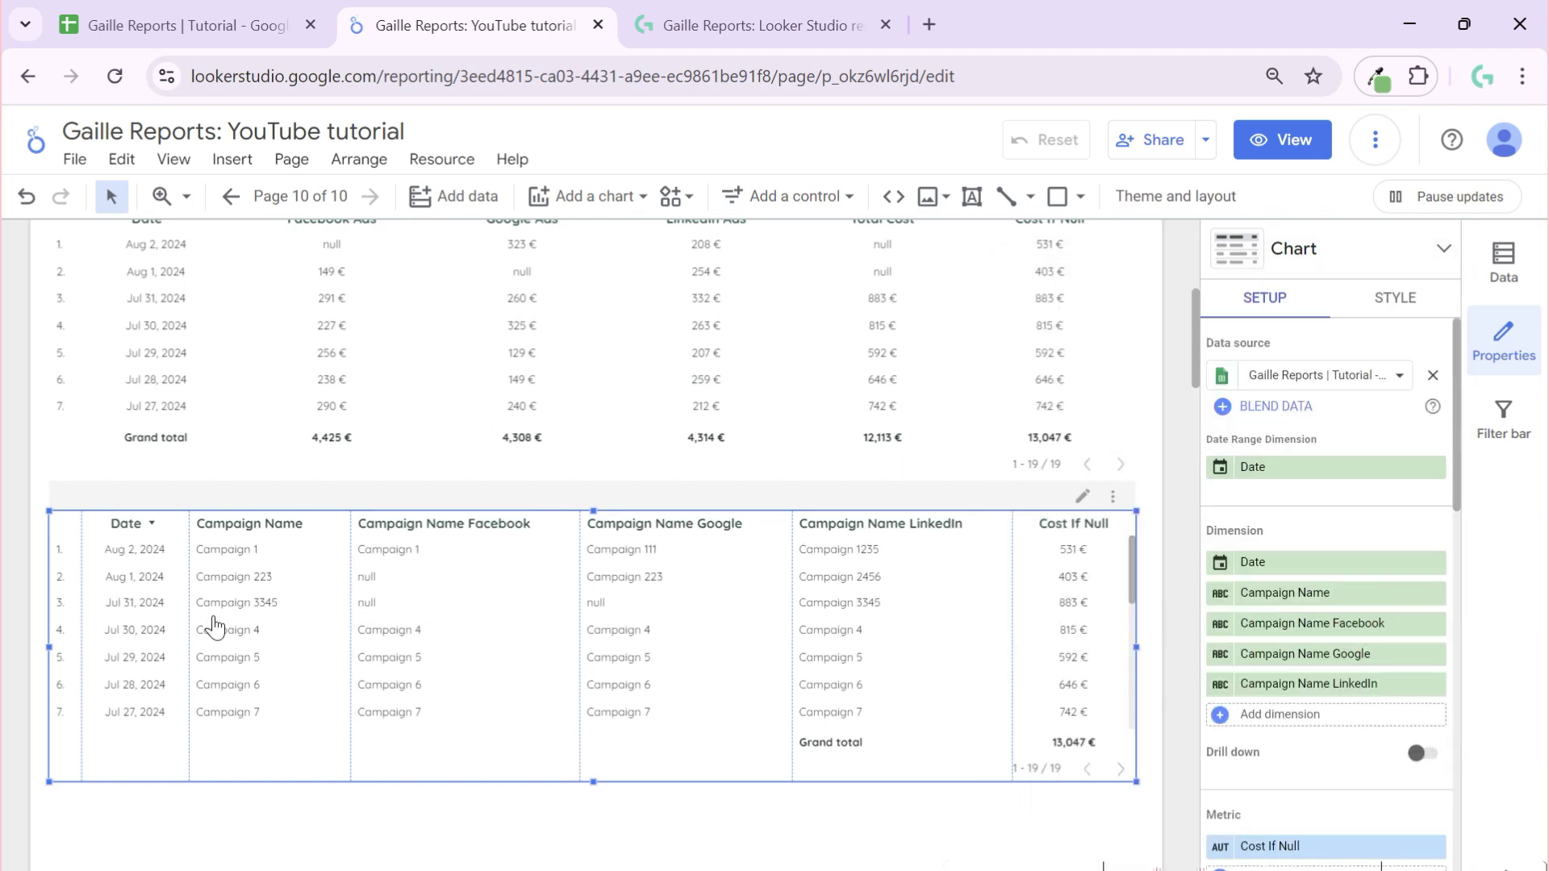
- Reopen the Campaign Name field and examine the COALESCE formula and the function's description of accepted arguments
click(1220, 686)
click(1182, 512)
click(1220, 593)
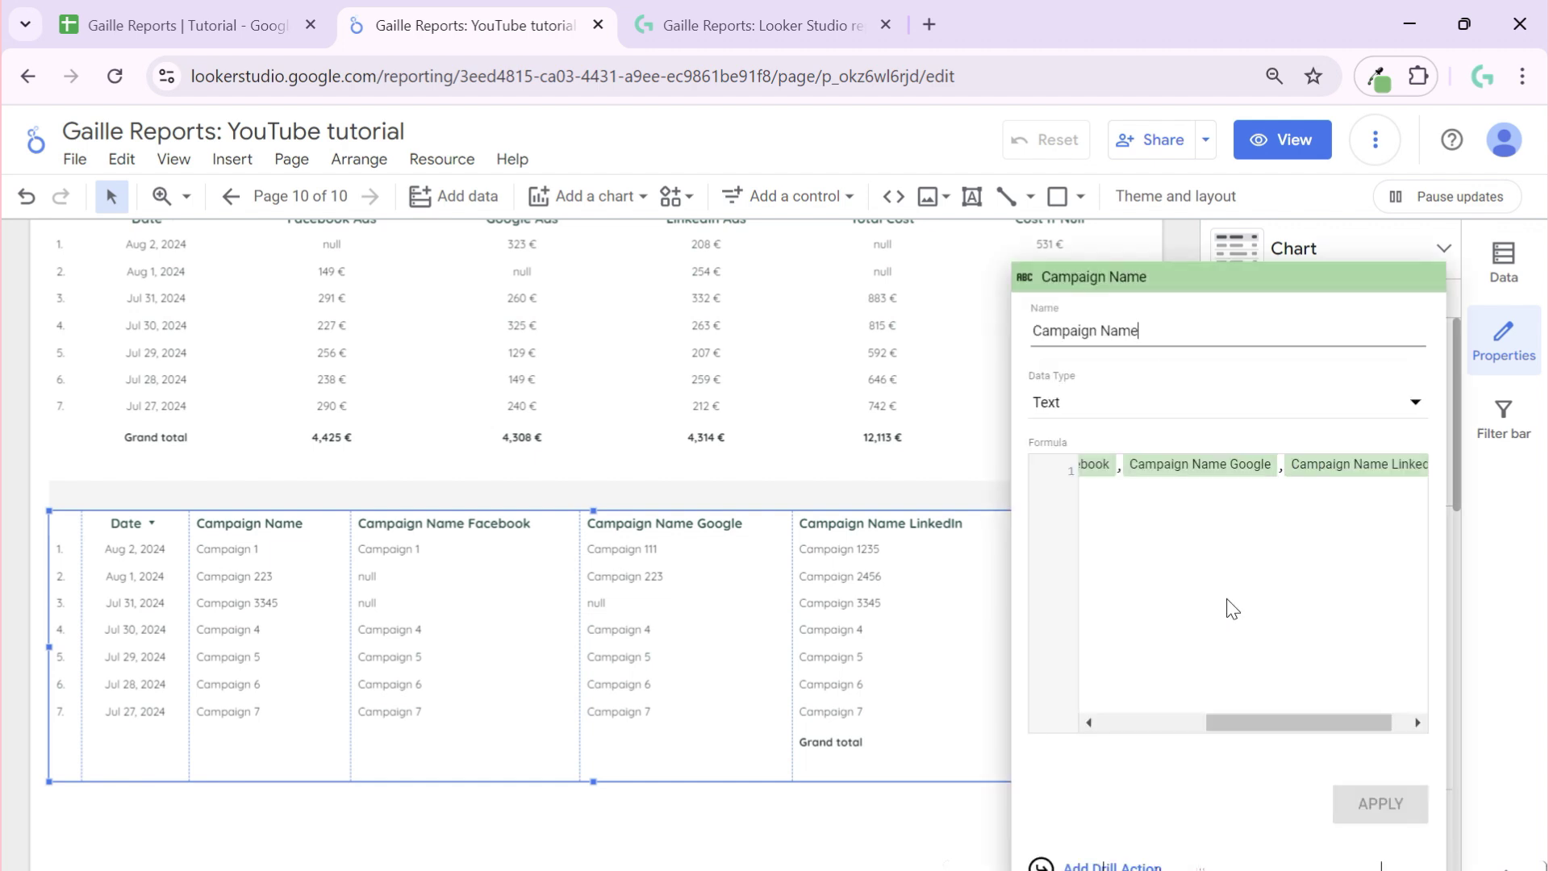
drag(1238, 722, 1131, 529)
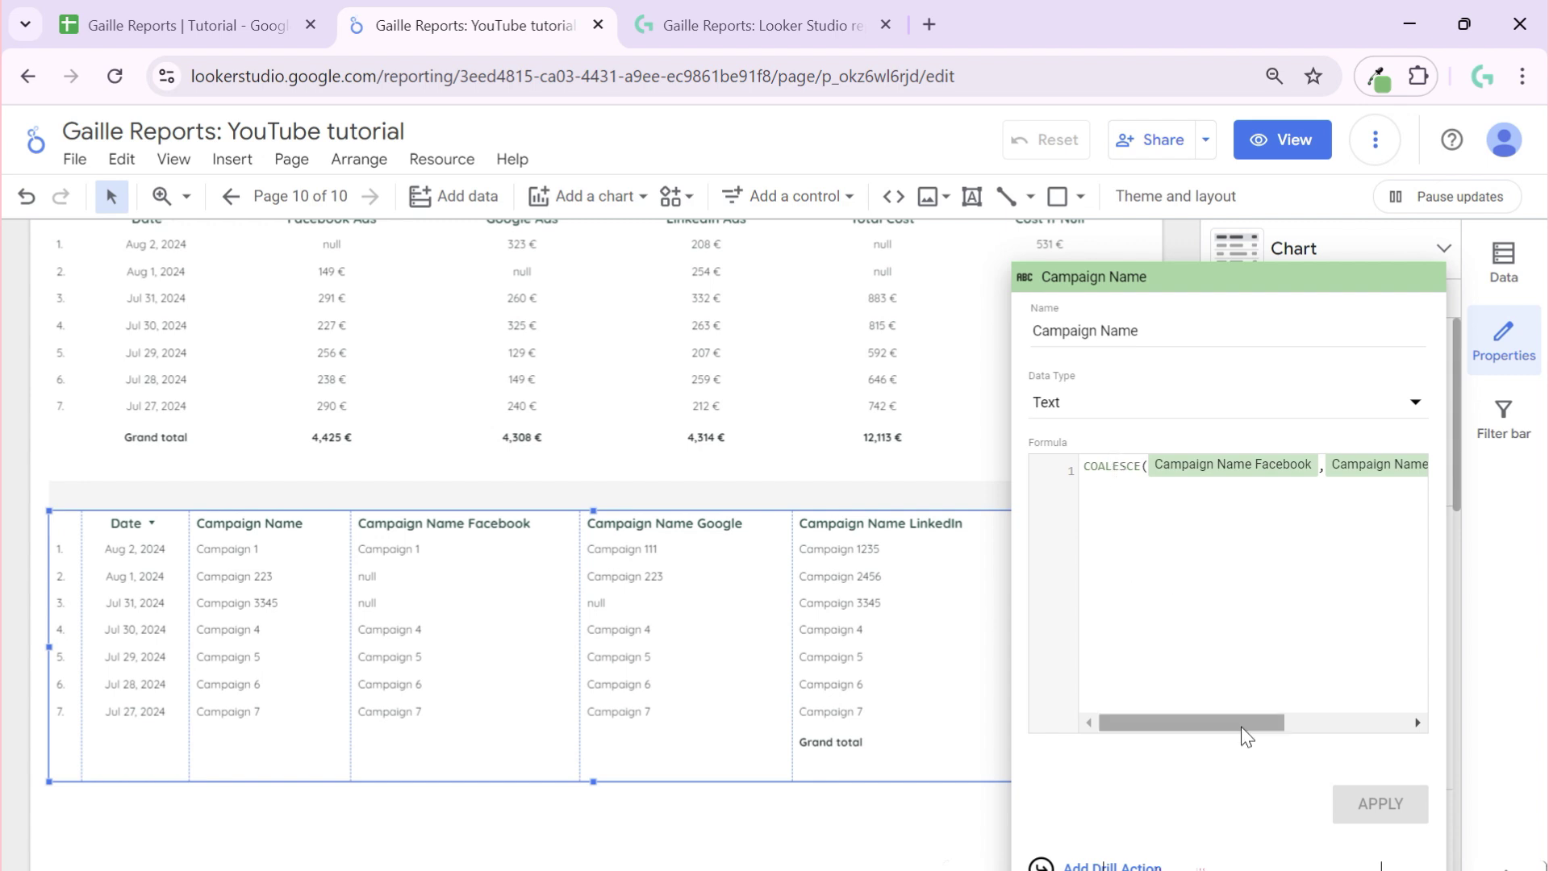
mouse_move(1241, 724)
mouse_down()
mouse_move(1456, 759)
mouse_move(1226, 724)
mouse_up()
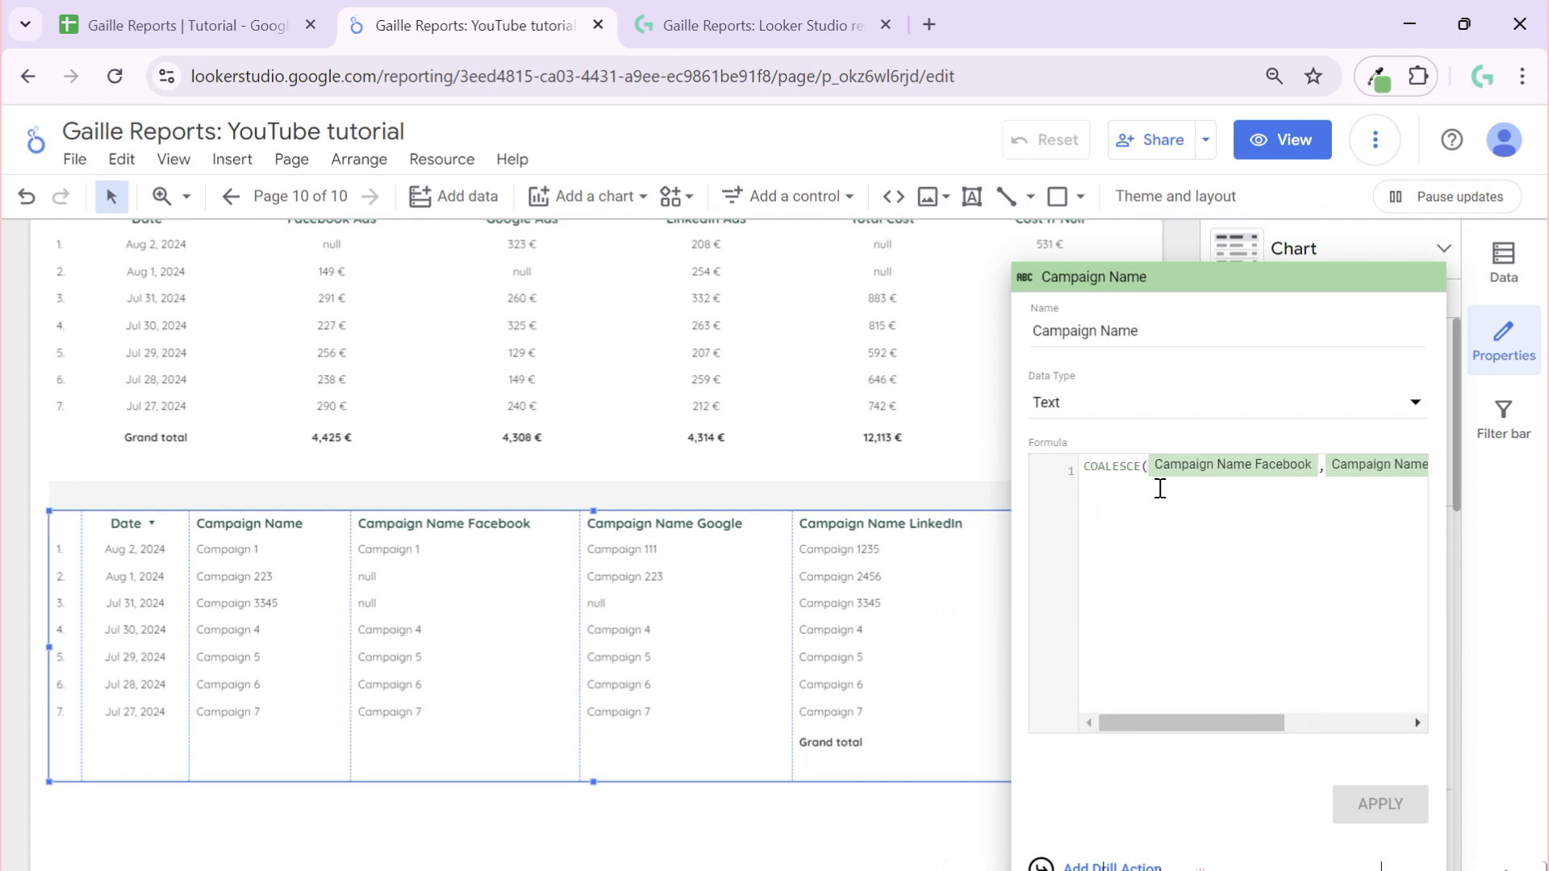
click(1093, 465)
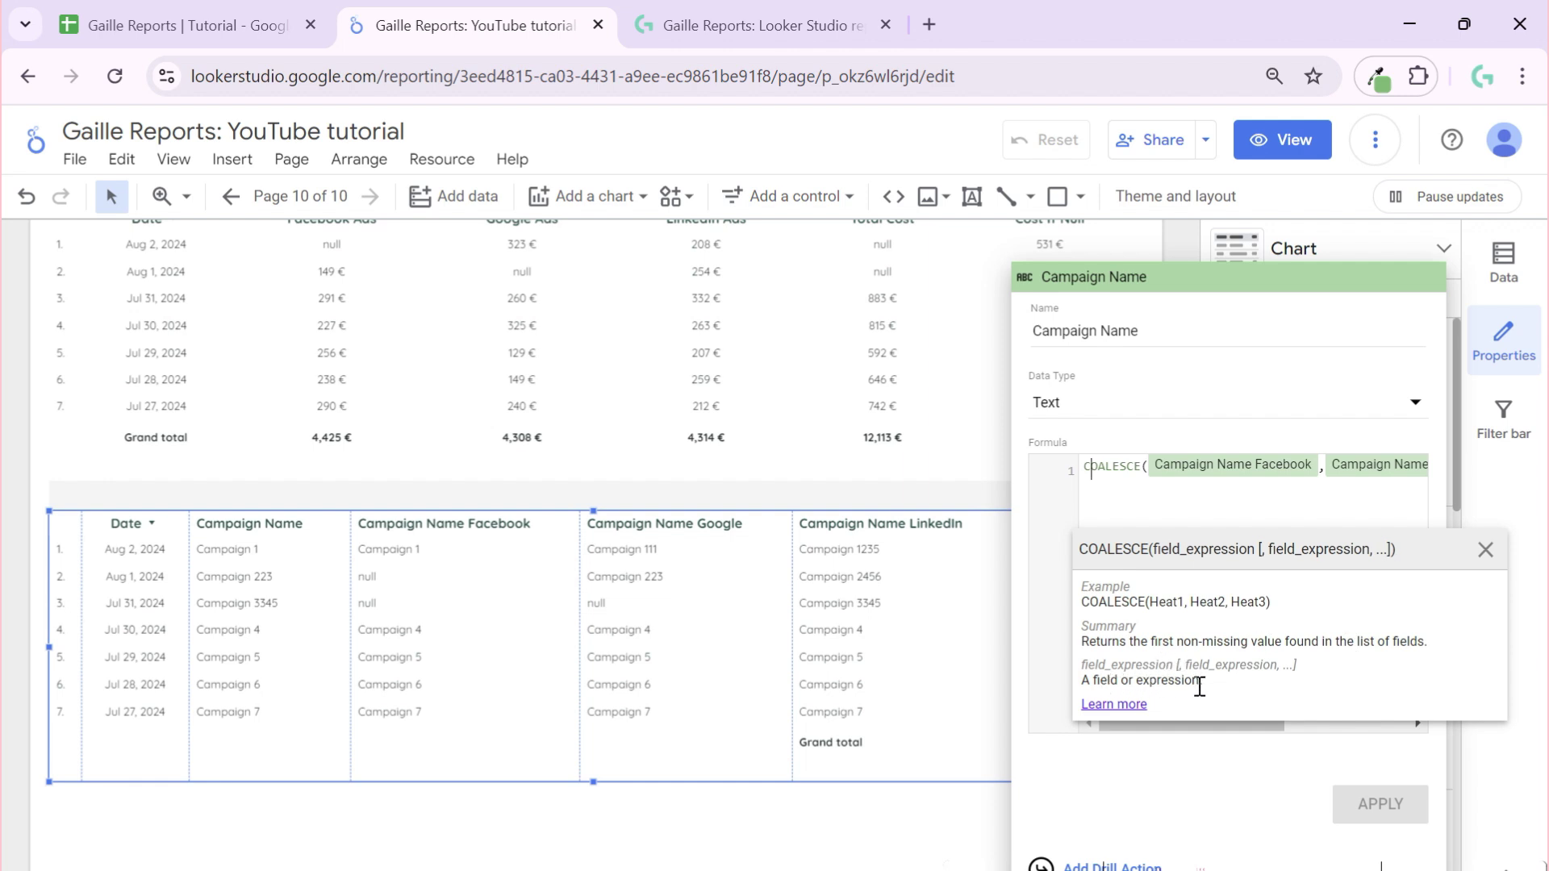
drag(1200, 682, 1096, 676)
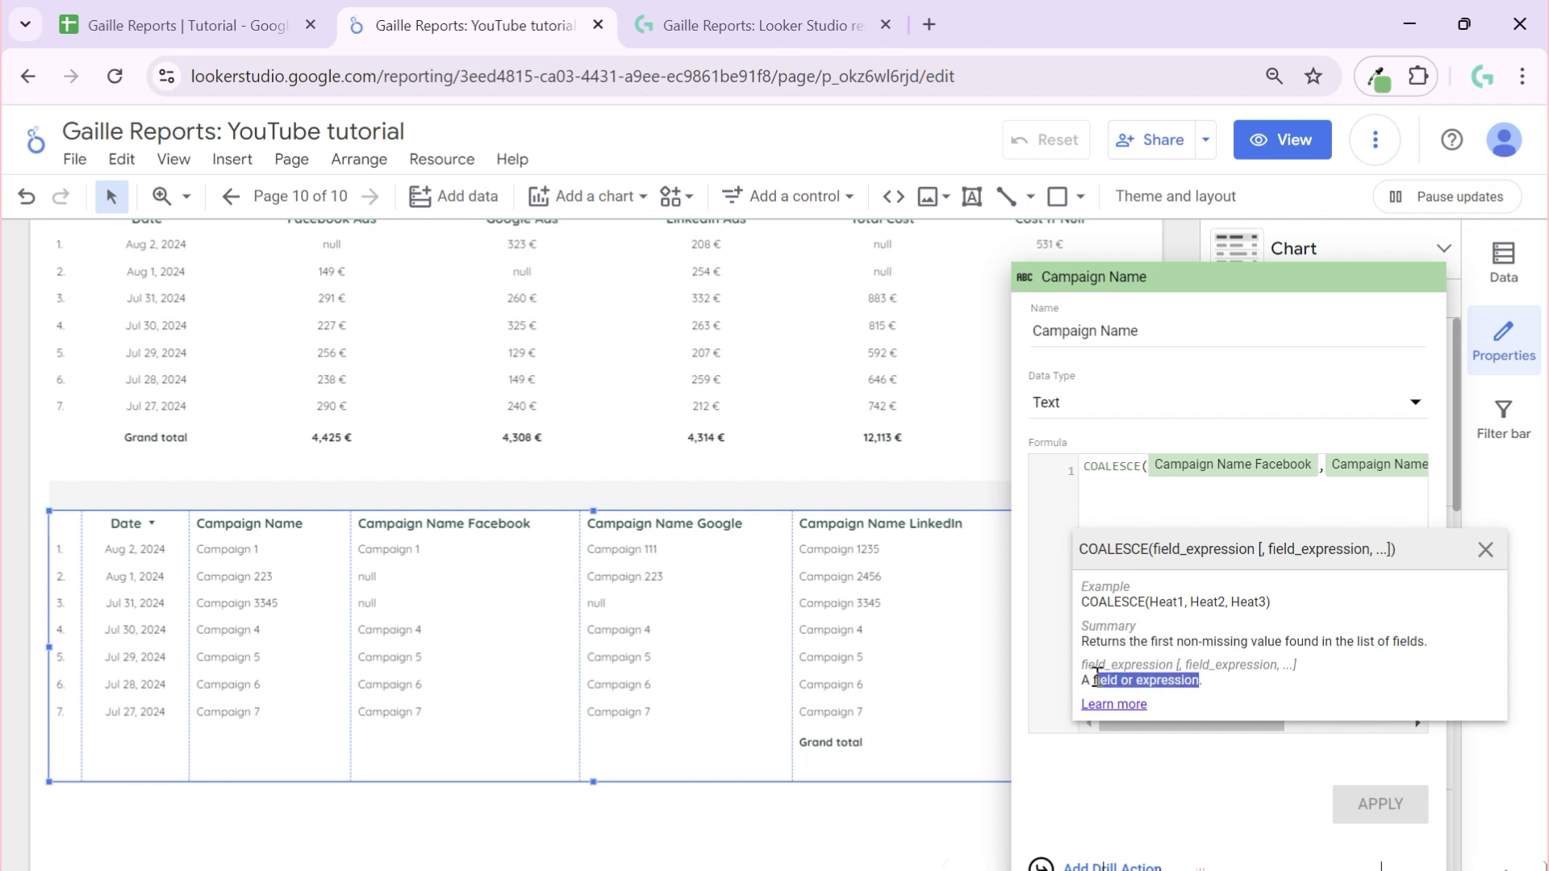
- Replace Campaign Name LinkedIn with the number 0 as the last COALESCE argument and apply the formula
click(1198, 520)
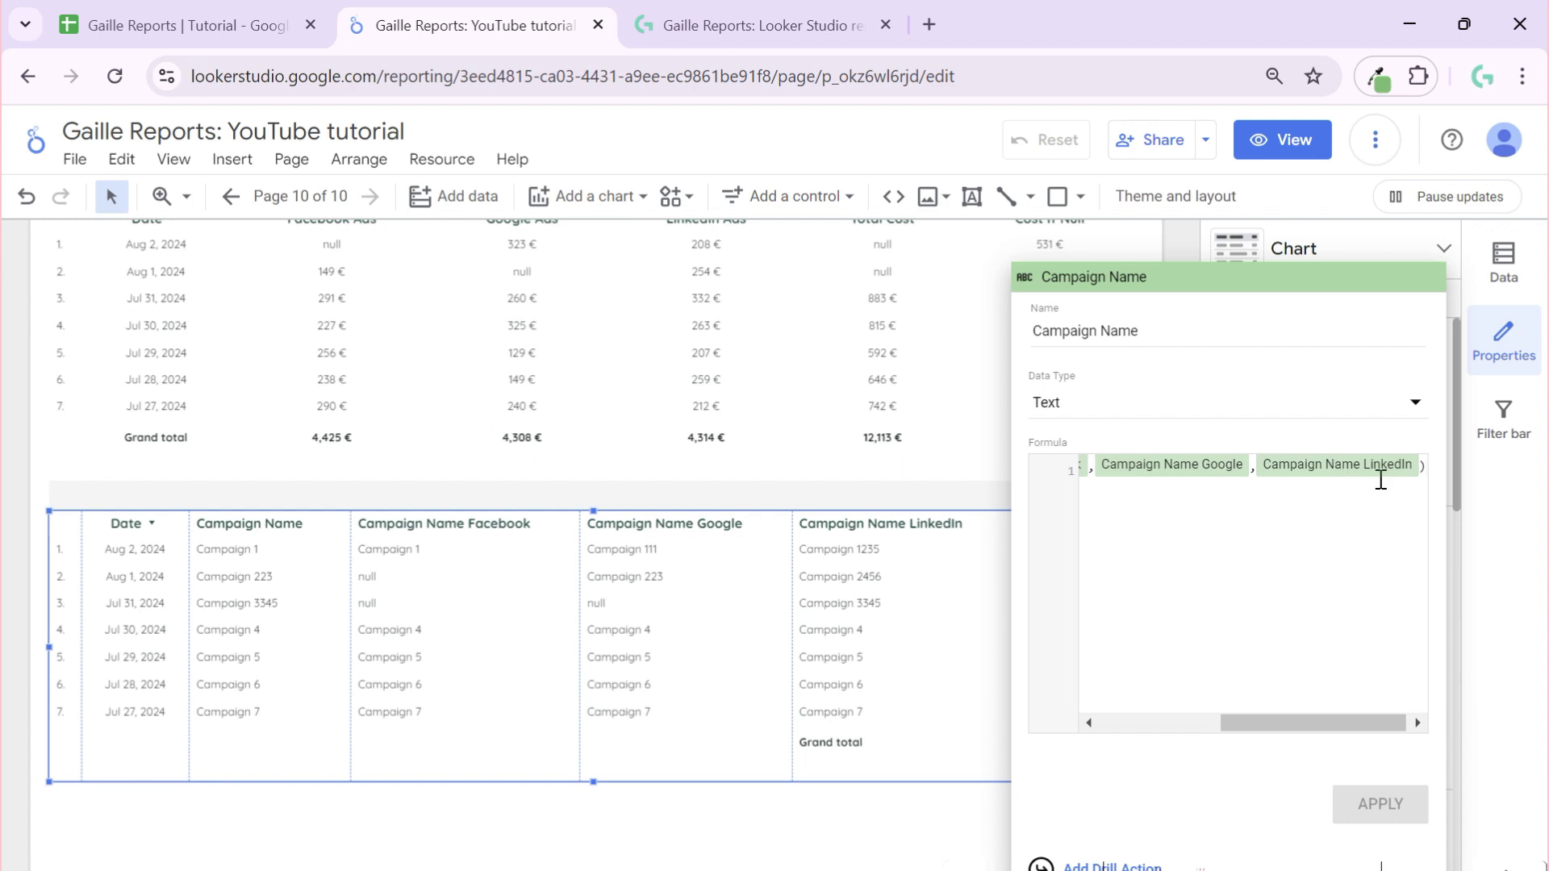
click(1422, 466)
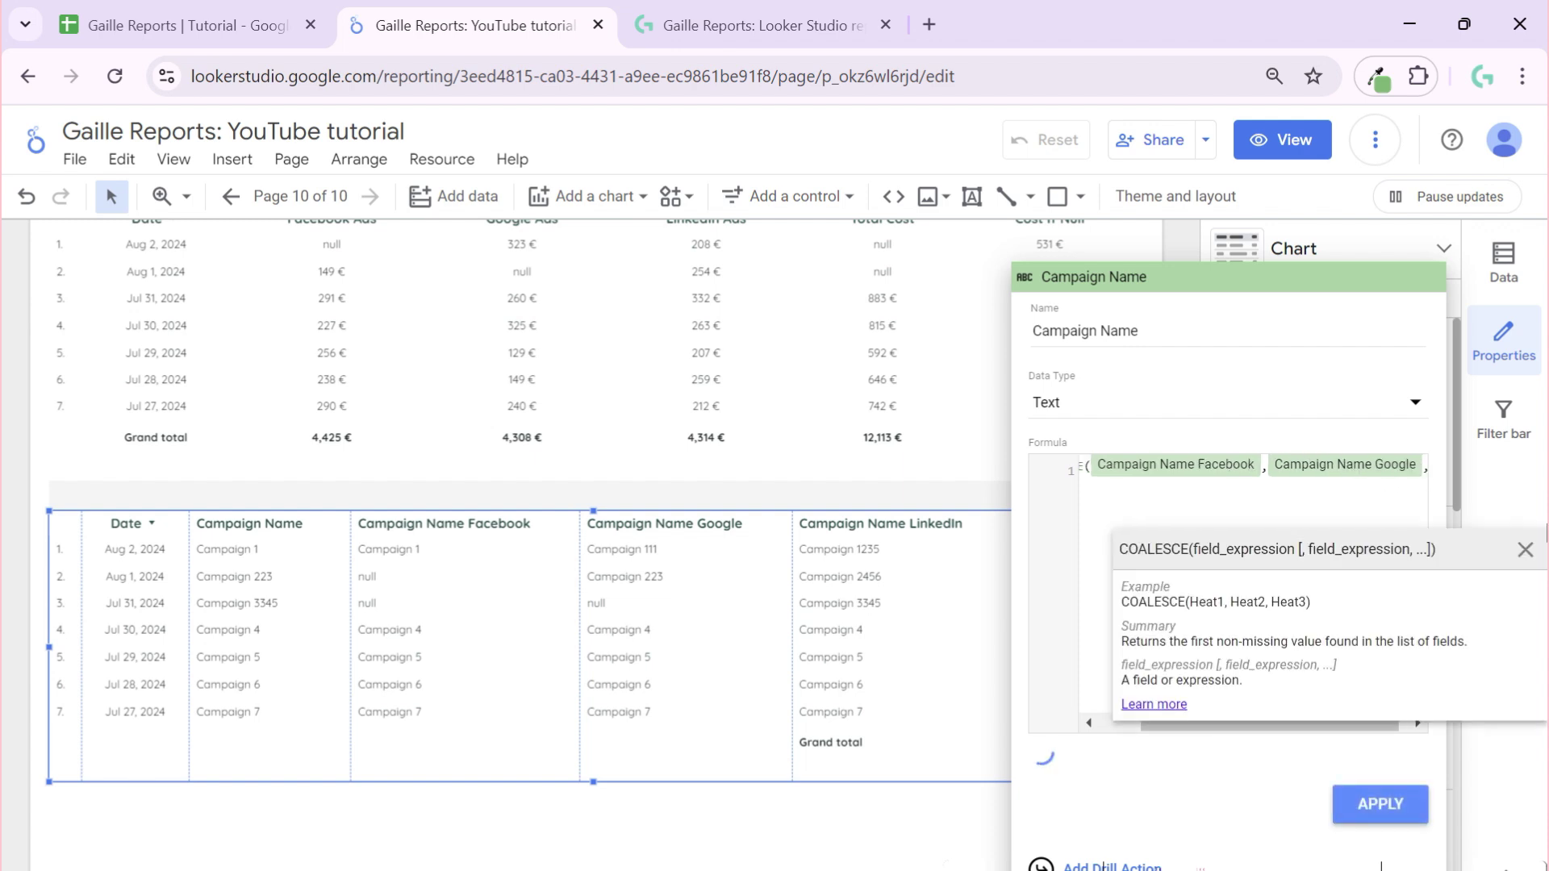
click(1347, 821)
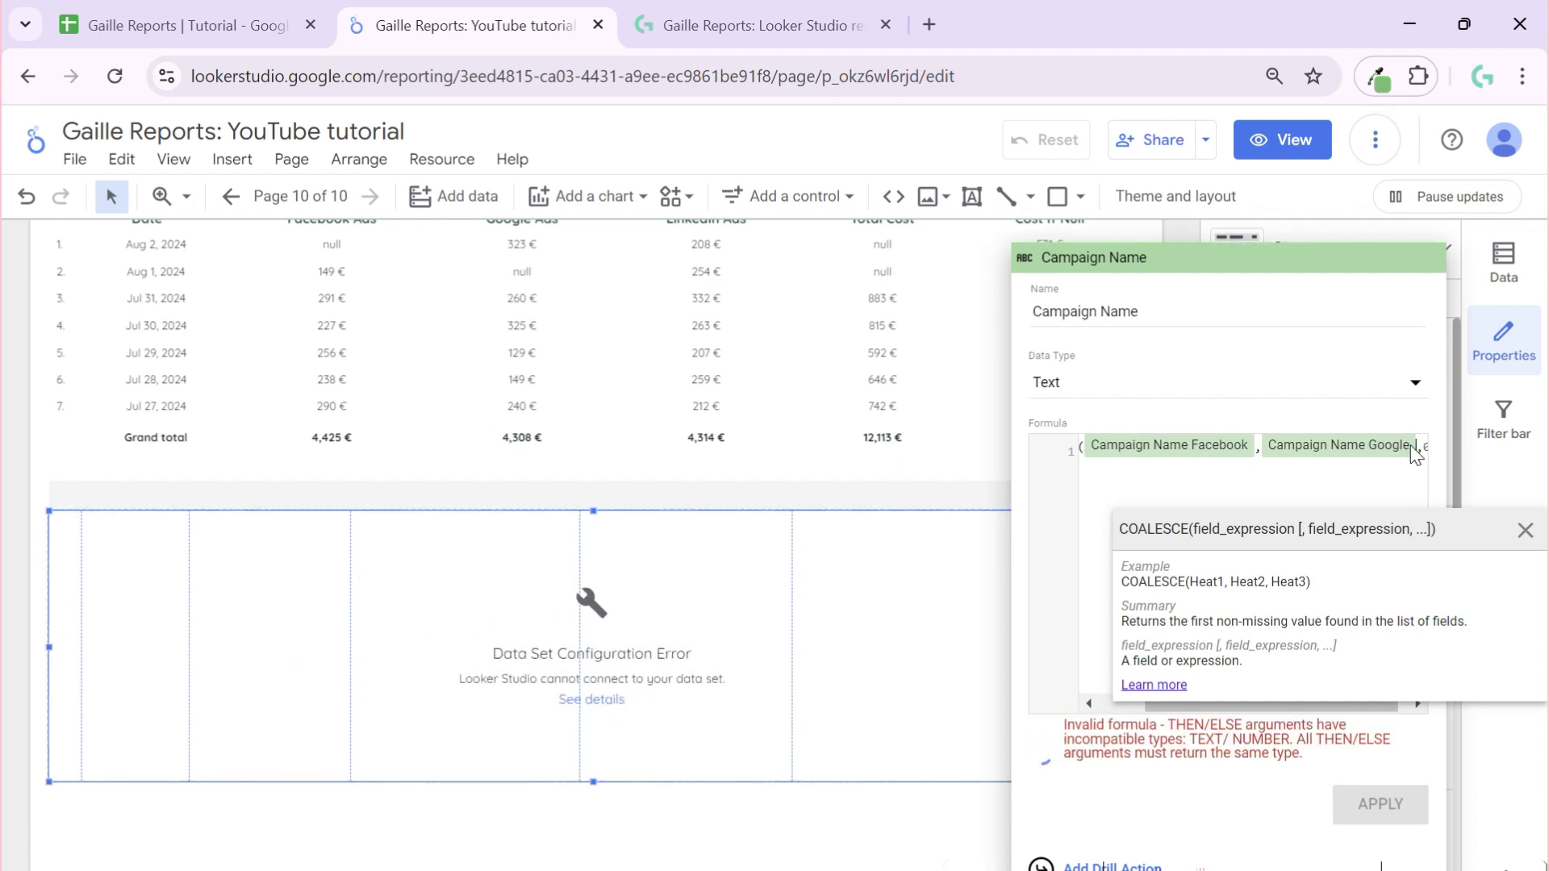
- Replace the 0 in the COALESCE formula with the Campaign Name LinkedIn field and apply it
click(1525, 533)
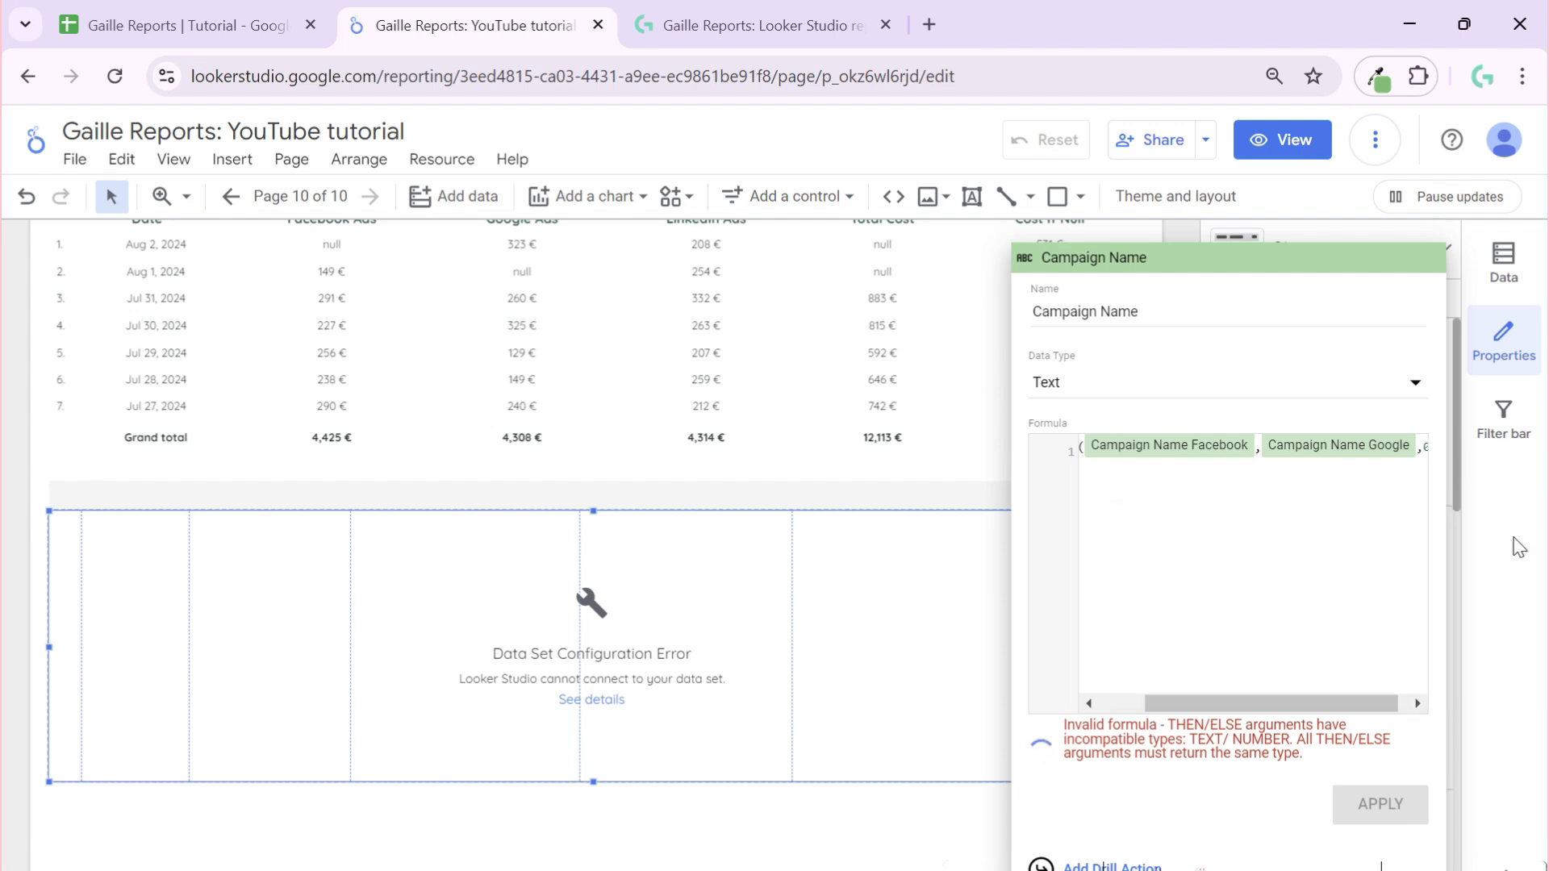
drag(1276, 695, 1291, 696)
click(1420, 446)
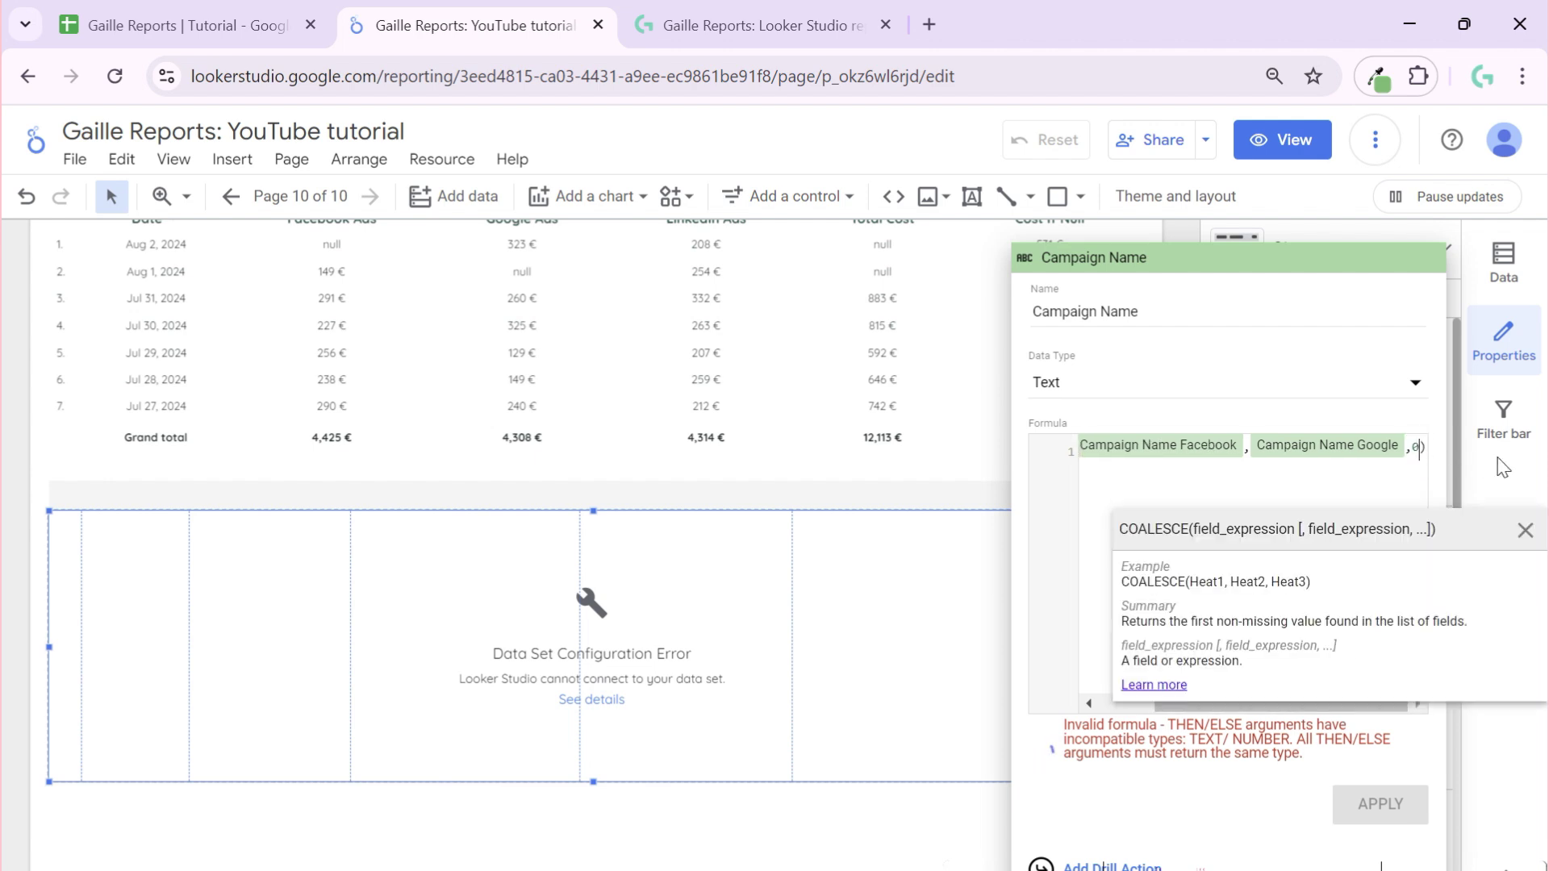
key(BackSpace)
text(ca)
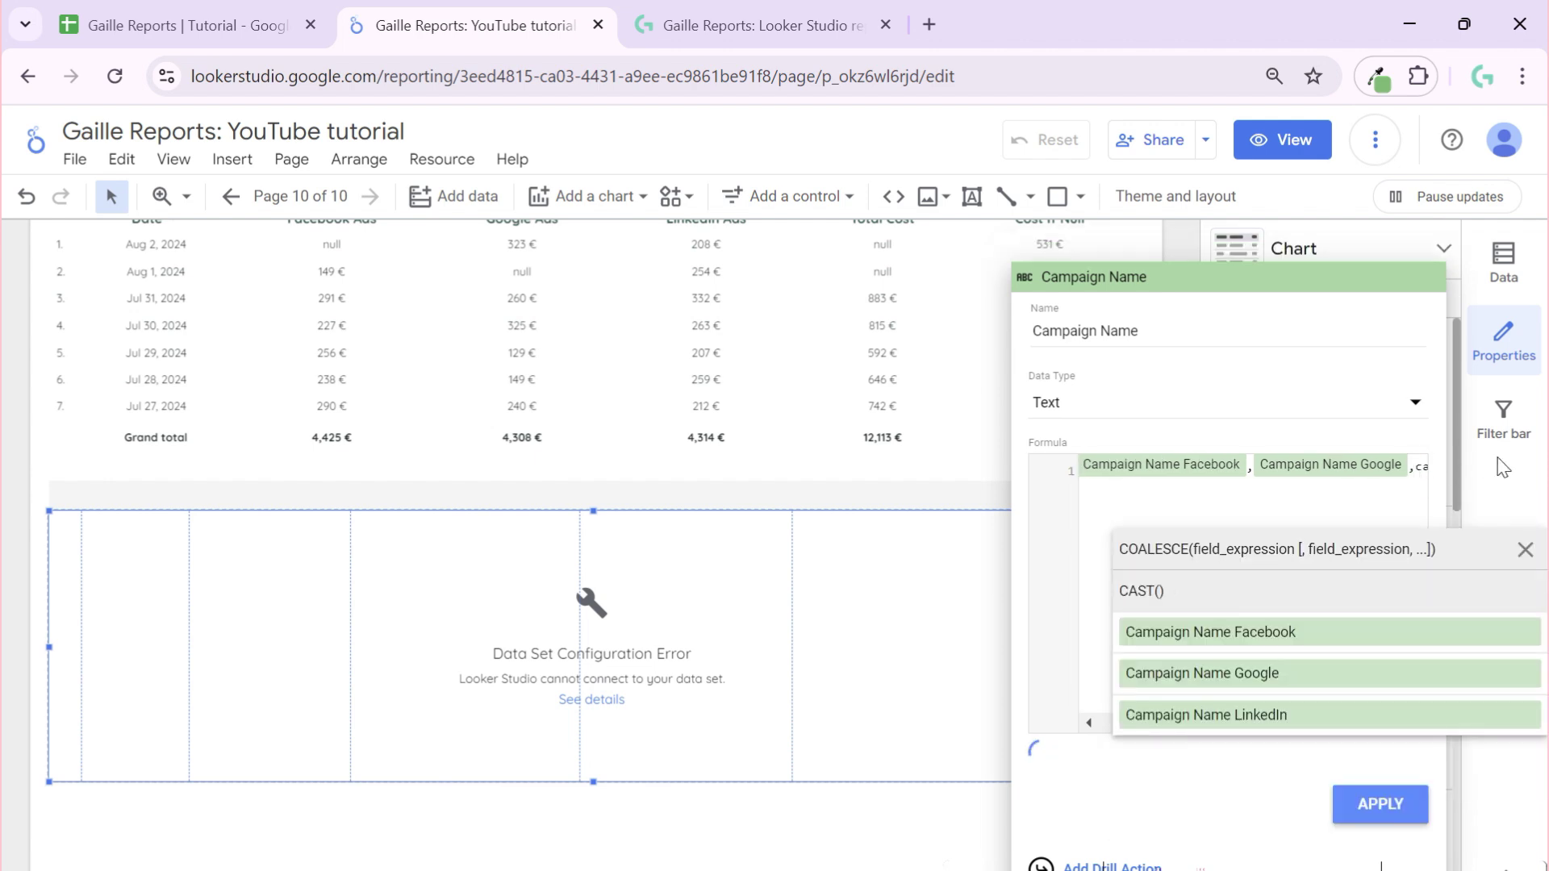
click(1300, 716)
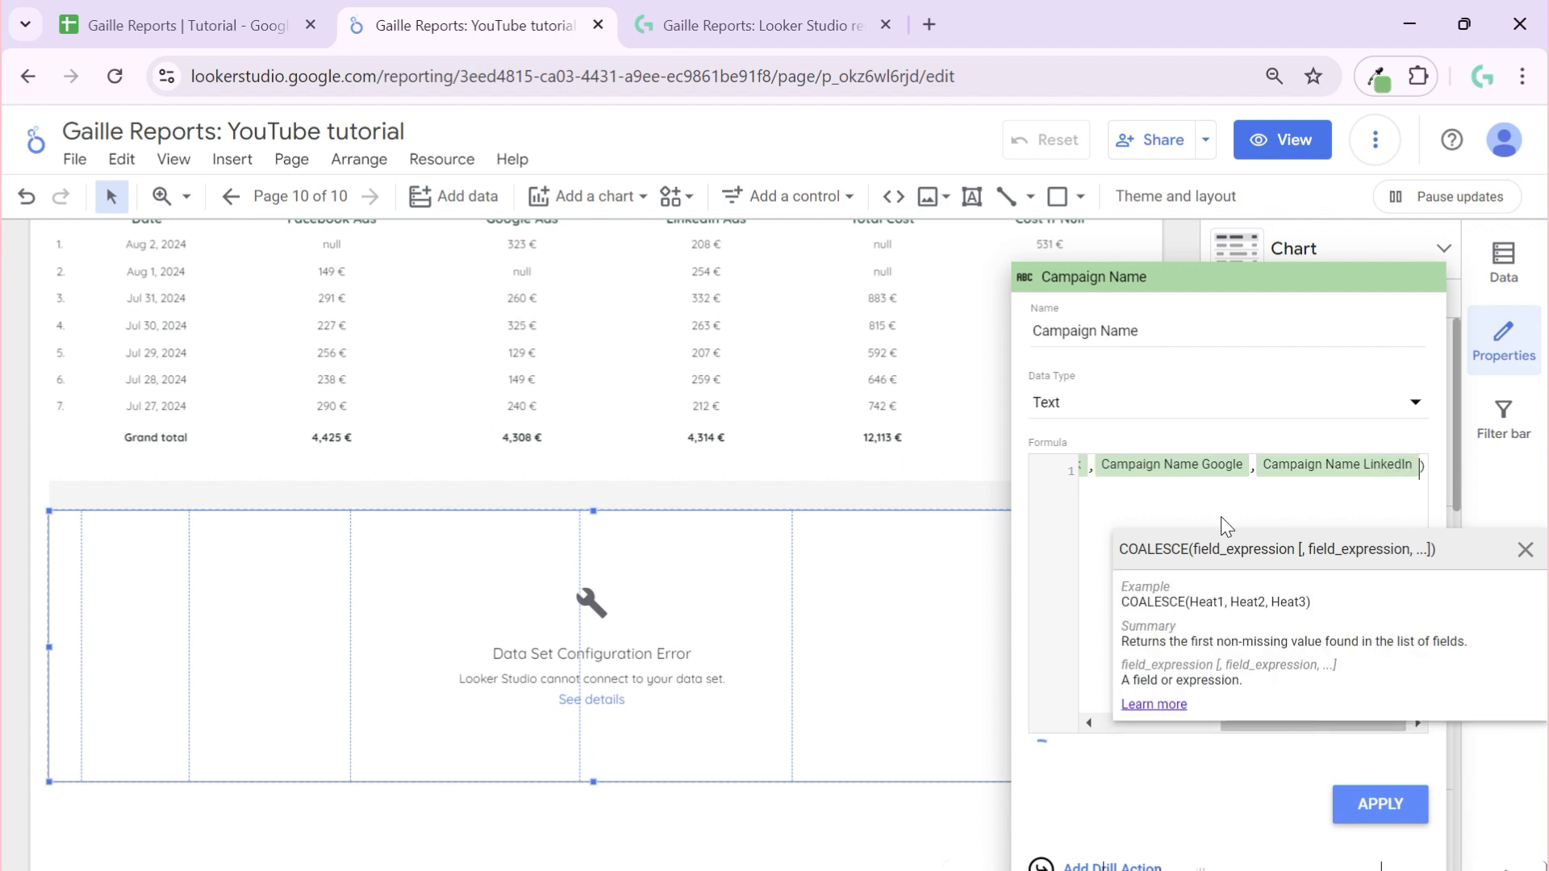
click(1222, 518)
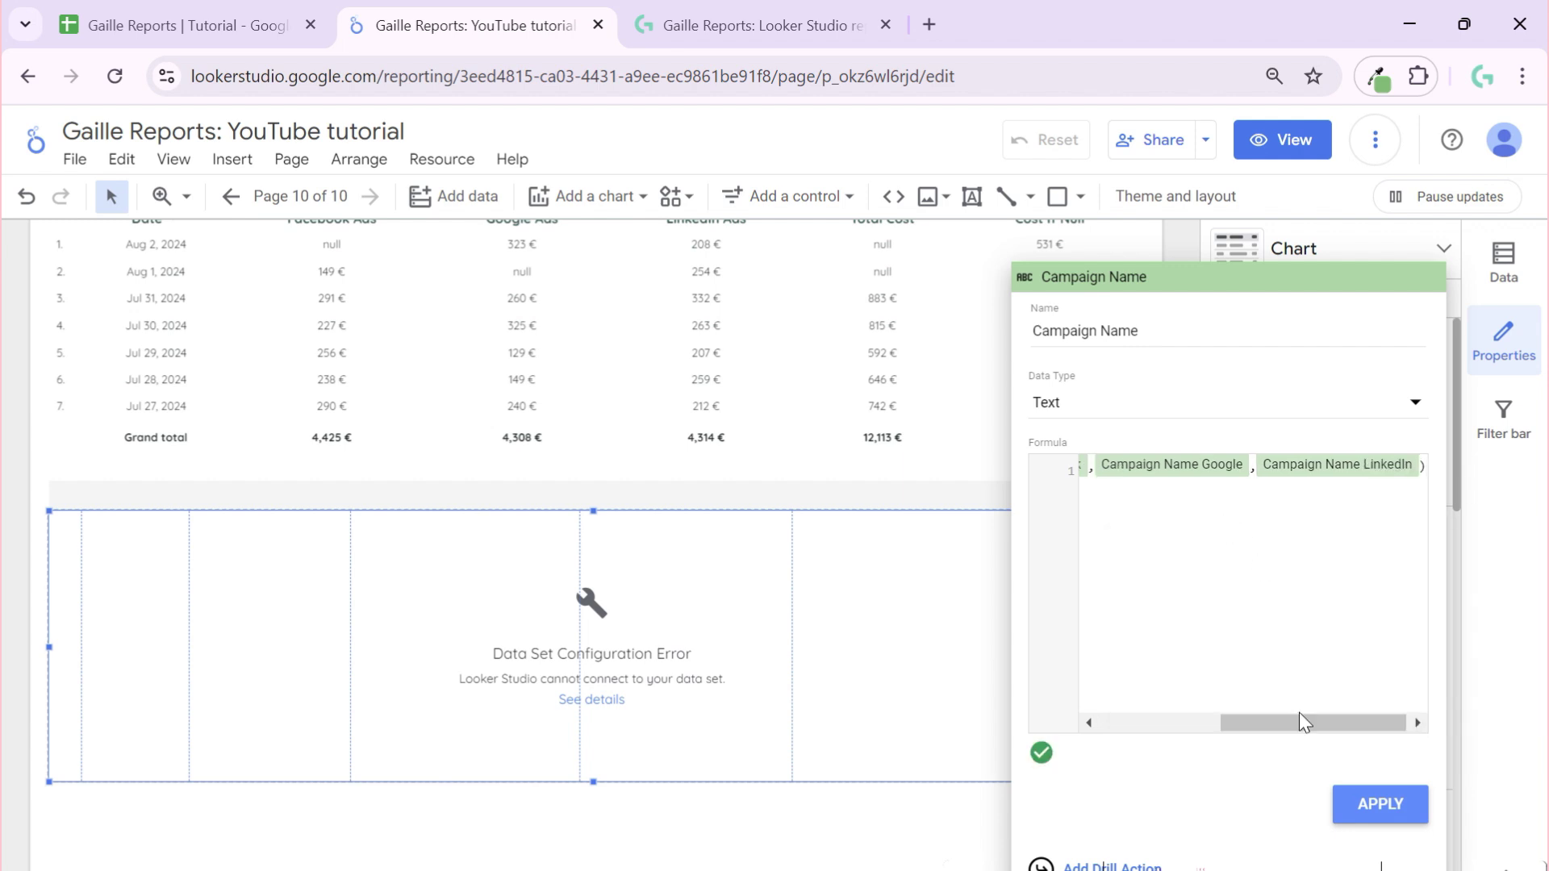
click(1382, 806)
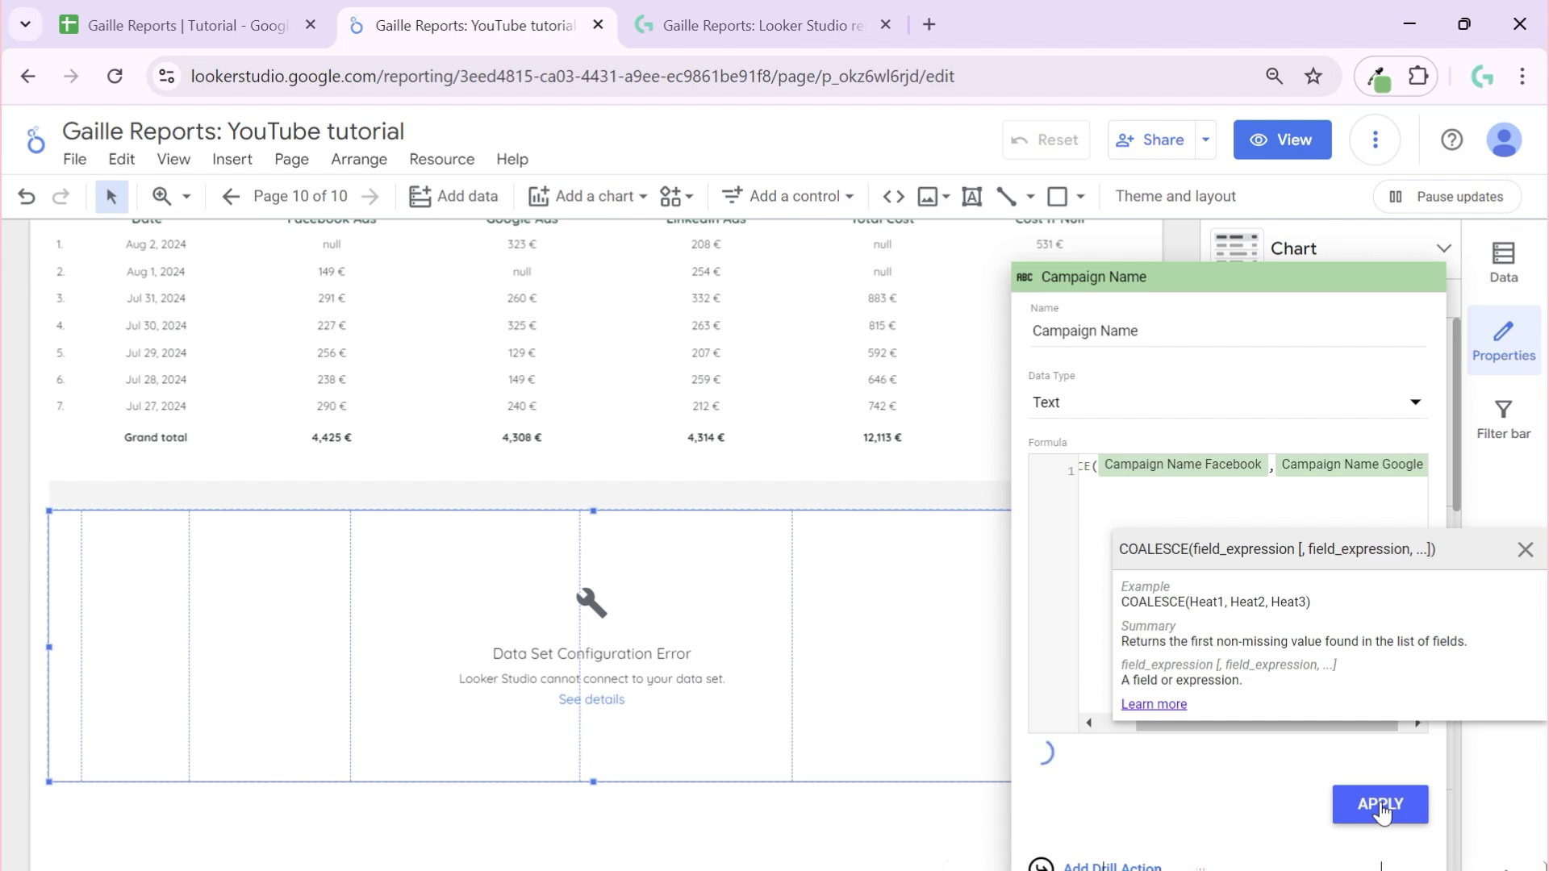
- Use the text "missing" instead of Campaign Name LinkedIn as the last COALESCE argument and apply the formula
text(,")
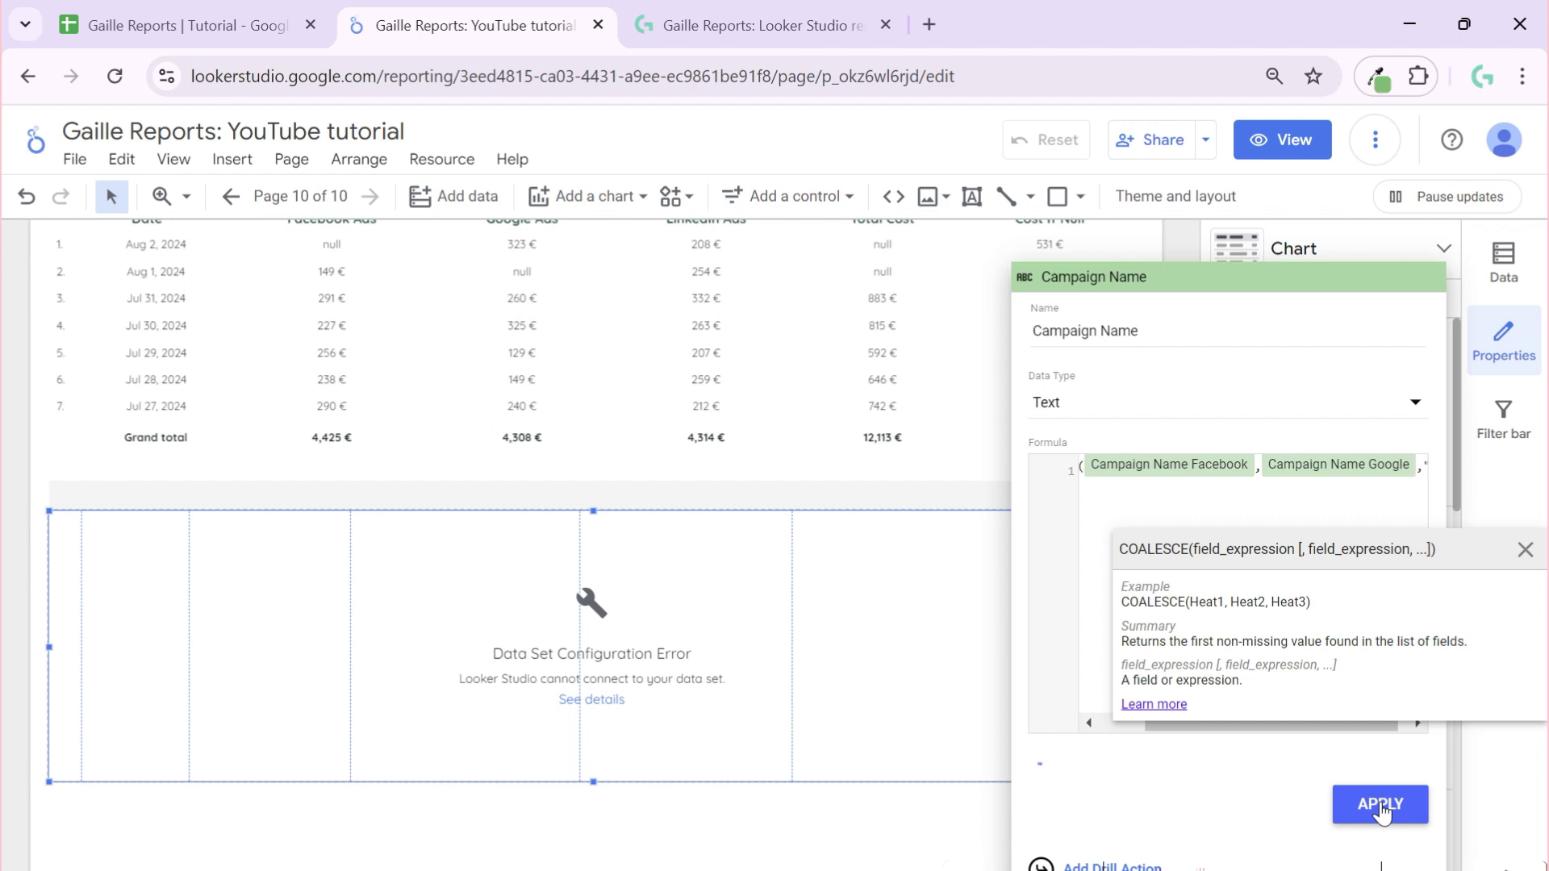
text(missing)
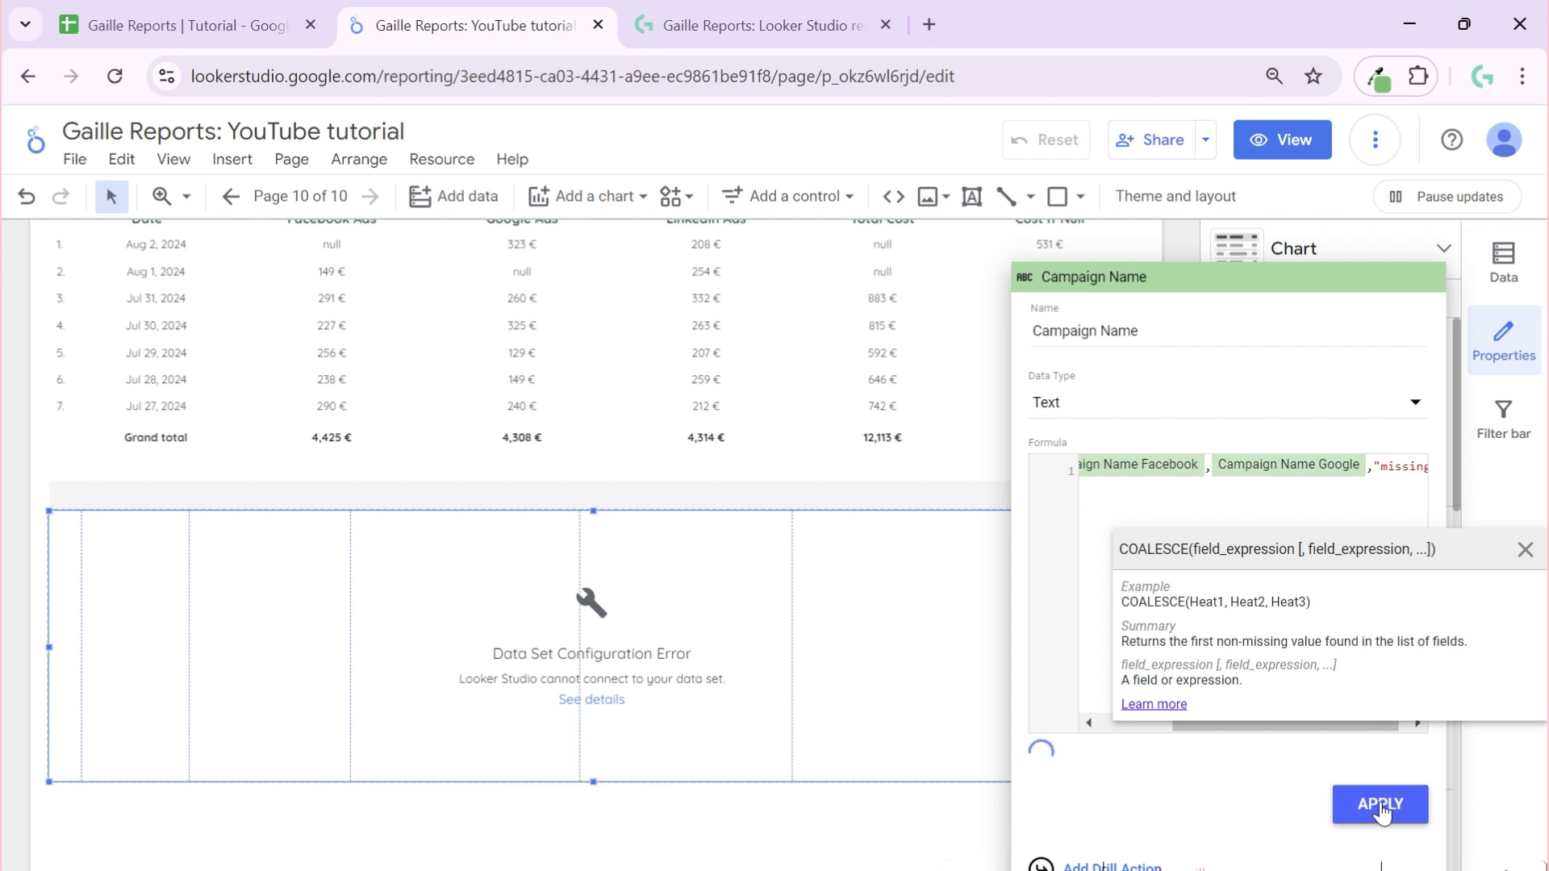
text(")
click(1381, 807)
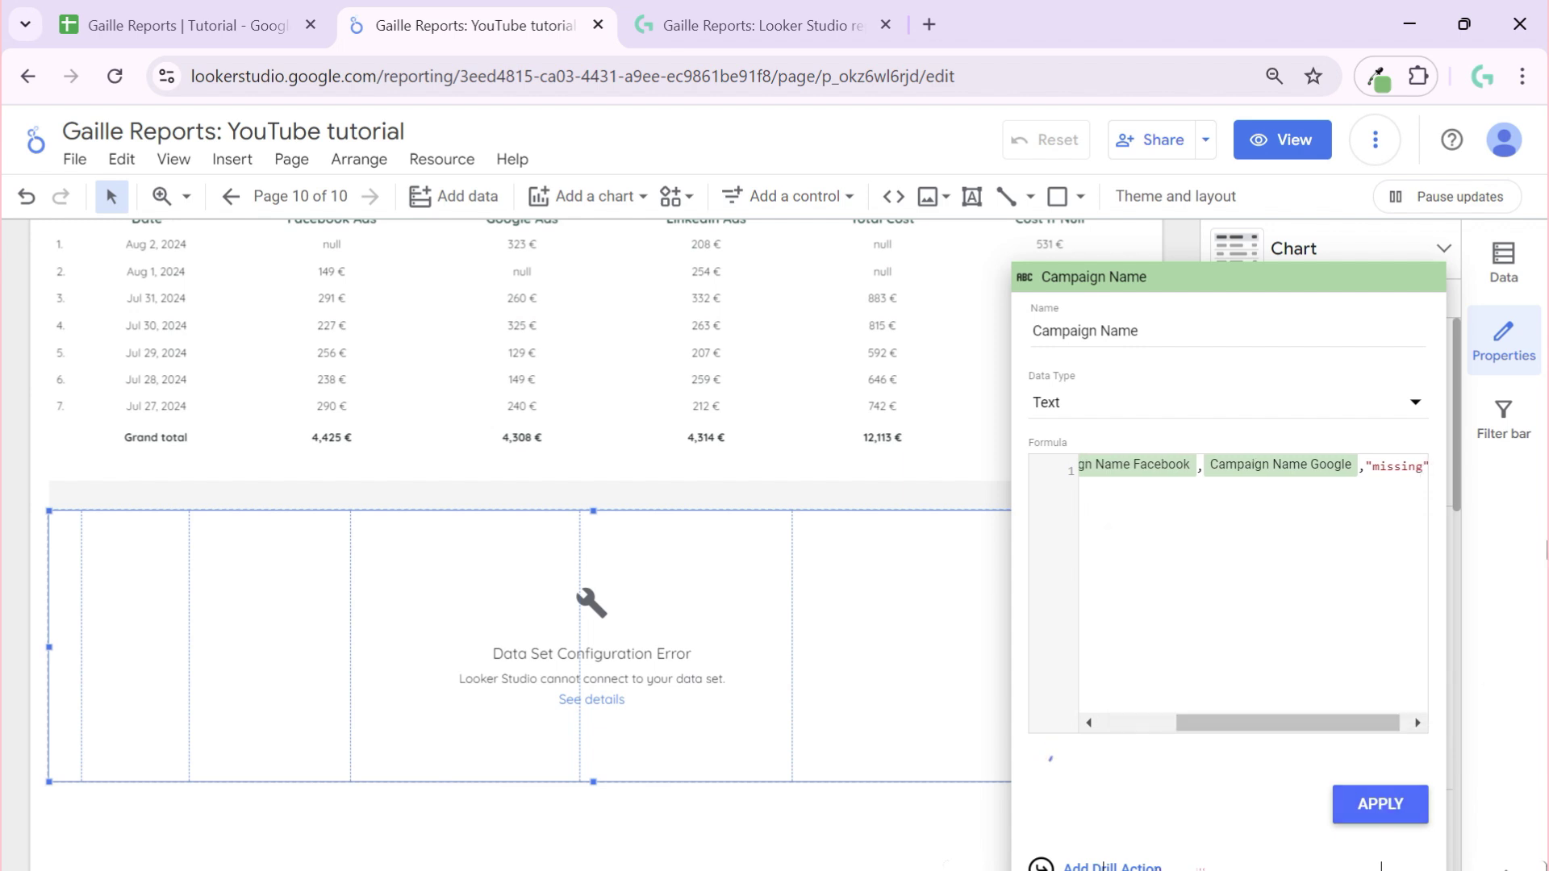
drag(1325, 723, 1334, 723)
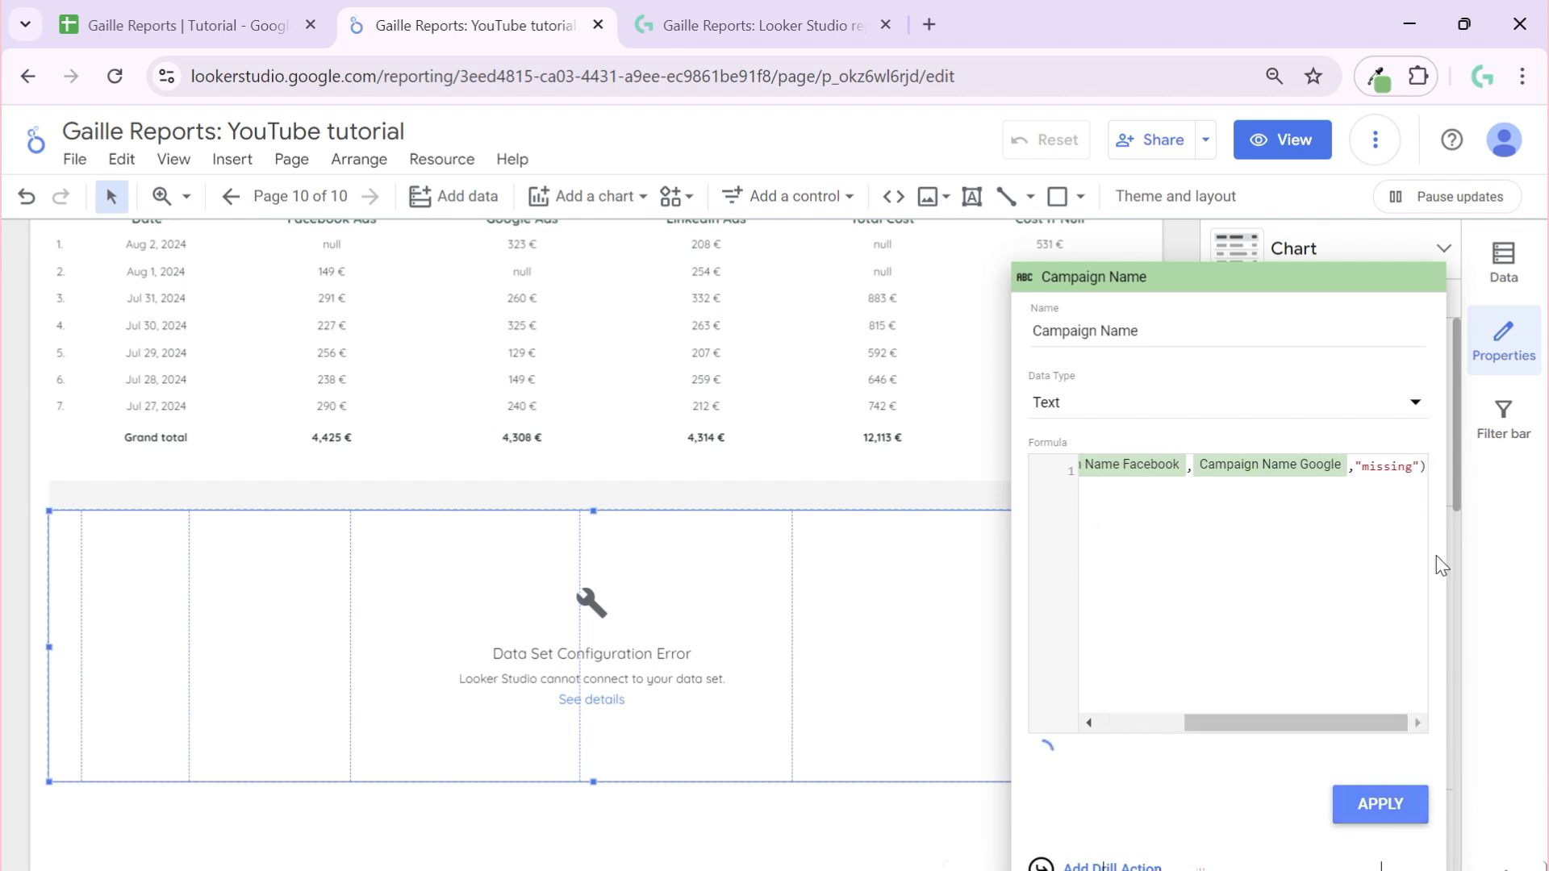
click(1386, 807)
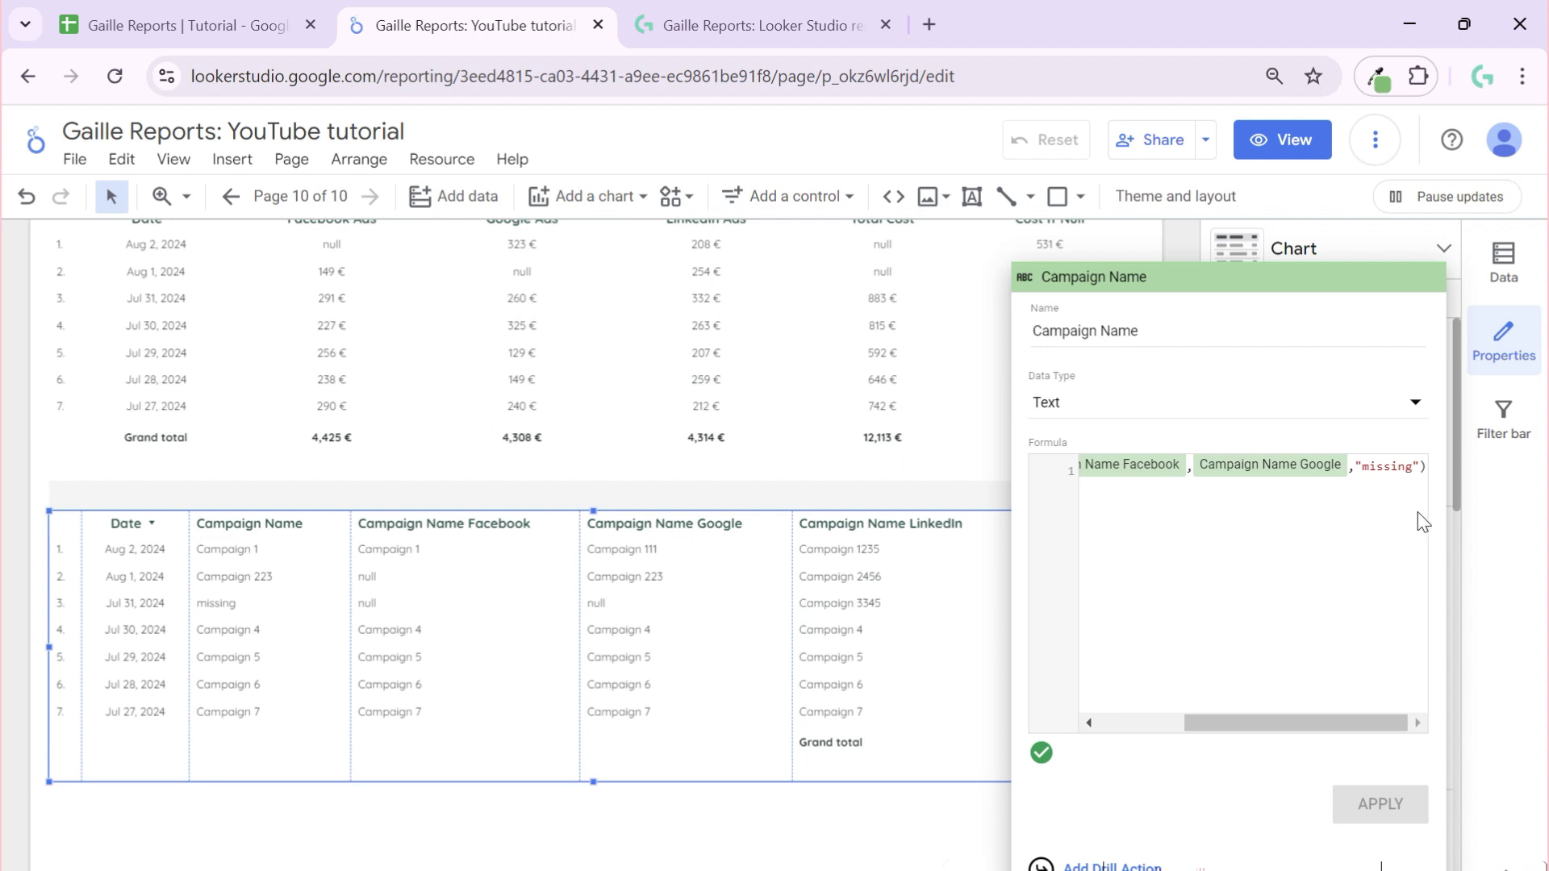
- Replace "missing" in the COALESCE formula with the Campaign Name LinkedIn field, apply it and close the field editor
click(1423, 466)
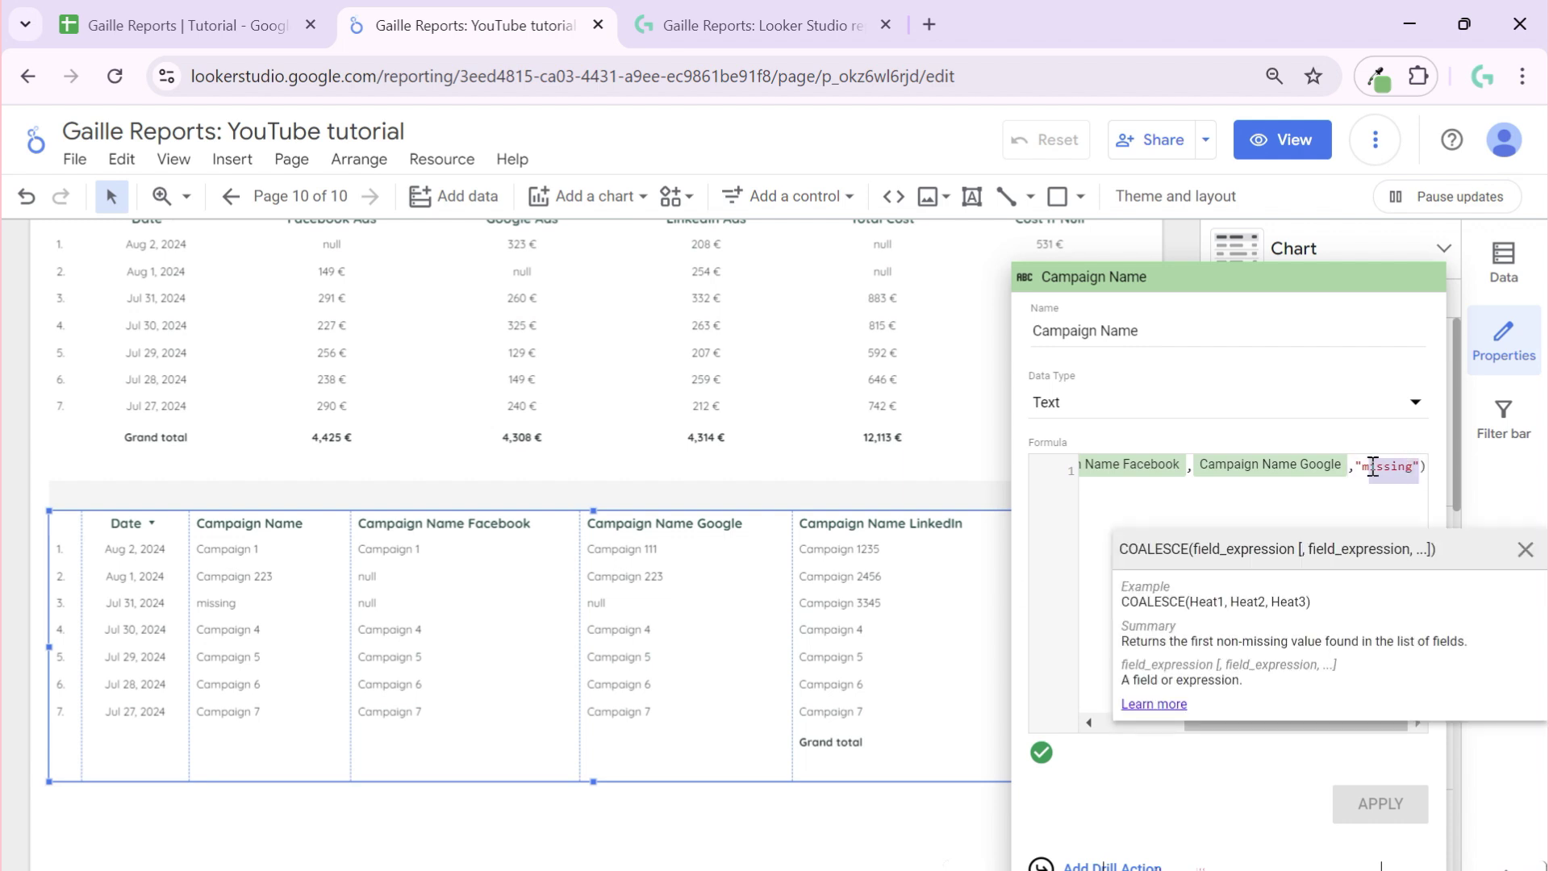
triple_click(1359, 460)
click(1421, 466)
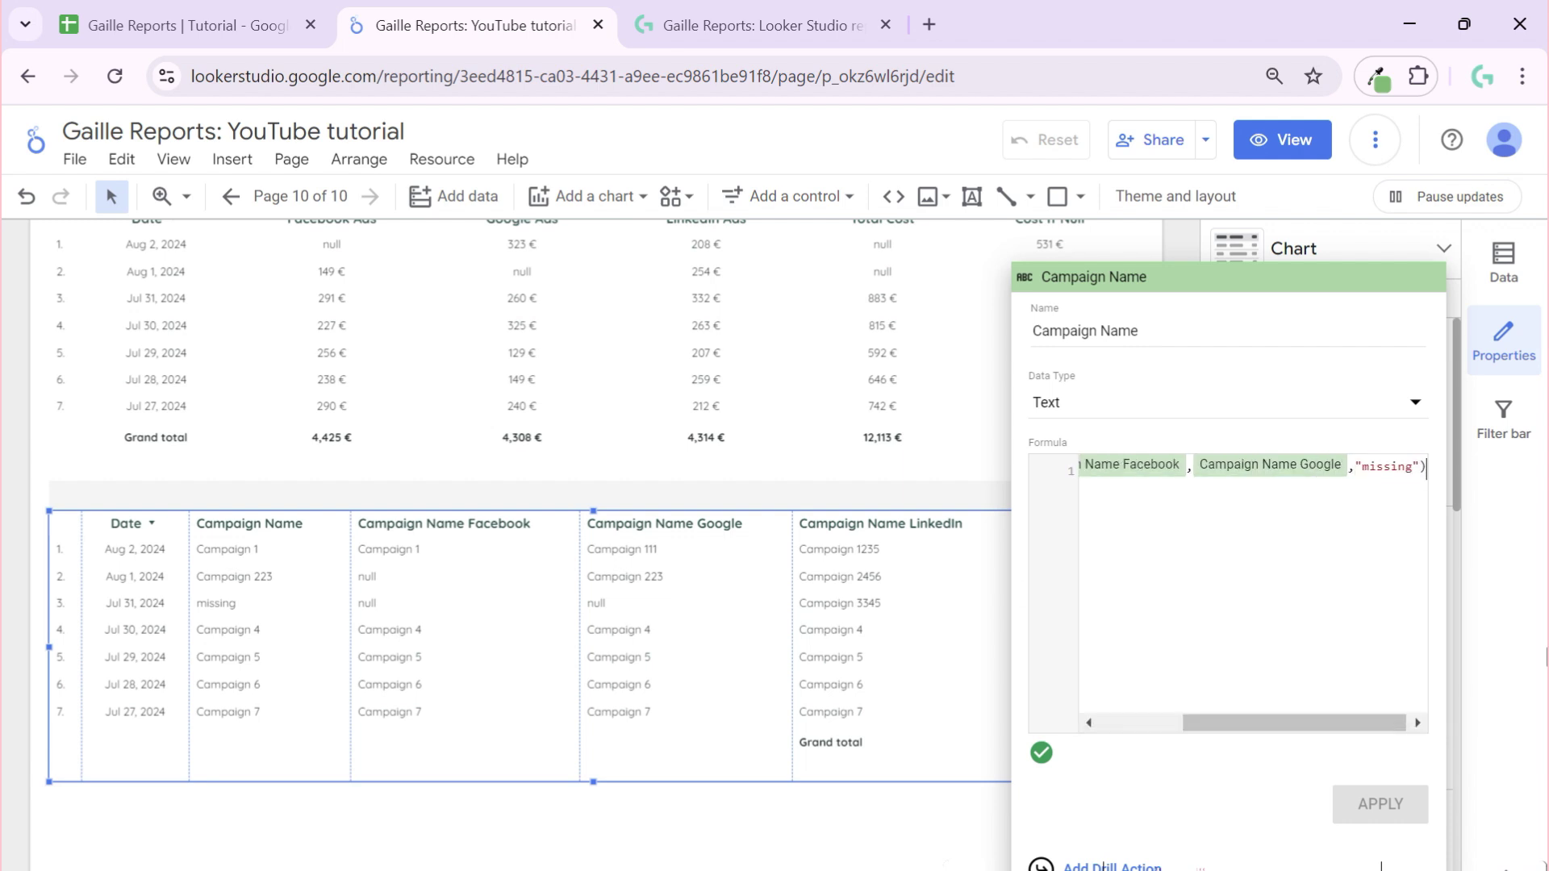
key(shift+Left)
key(shift+Left)
key(shift+Left)
key(shift+Left)
key(shift+Left)
key(shift+Left)
key(shift+Left)
key(shift+Left)
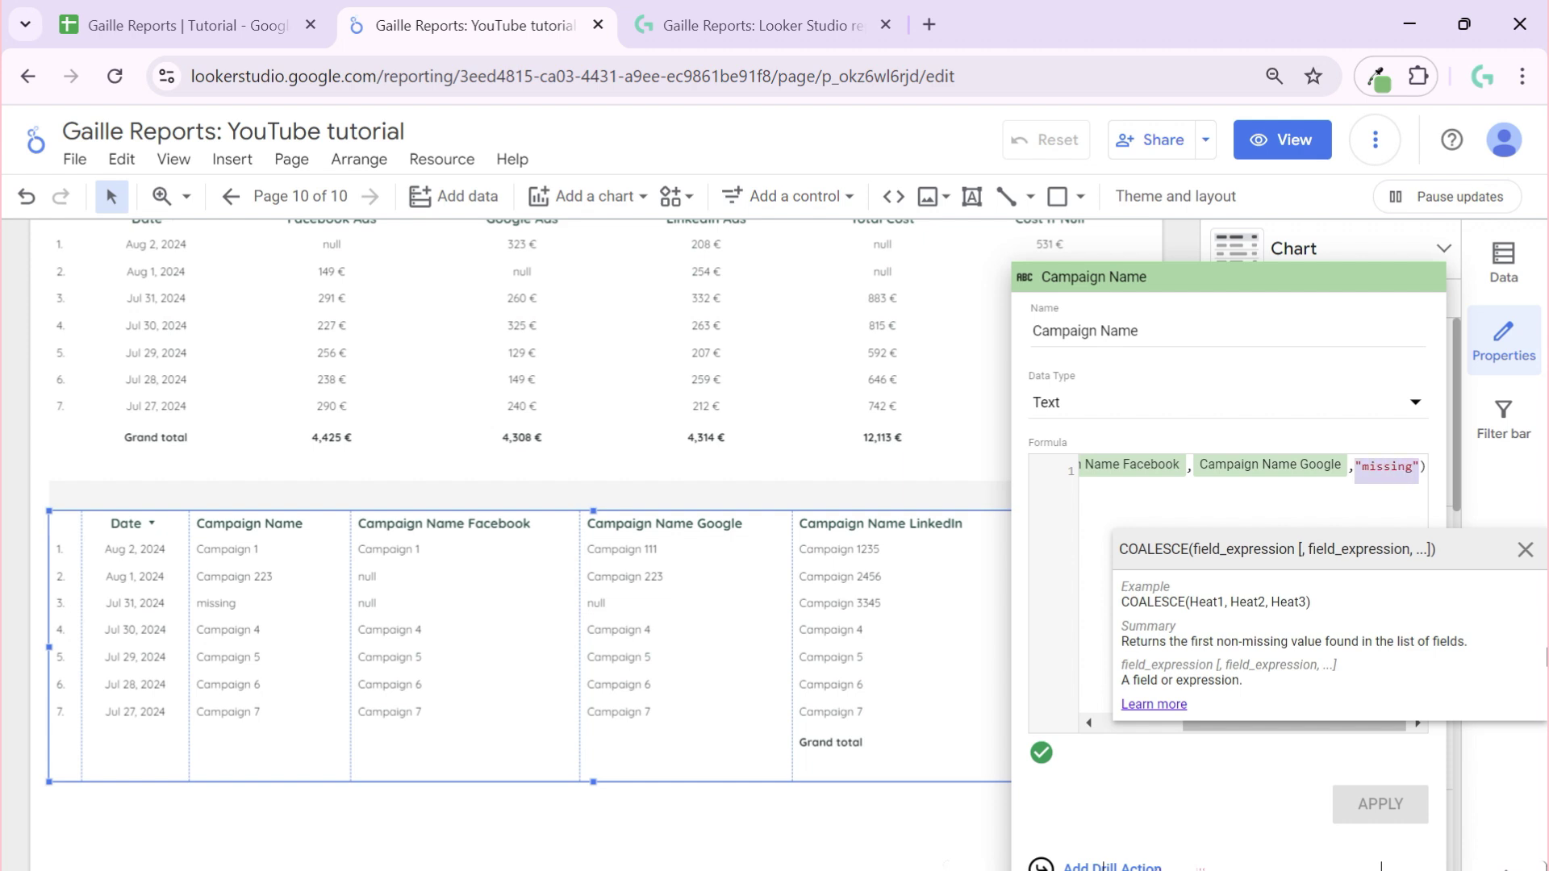
text(ca)
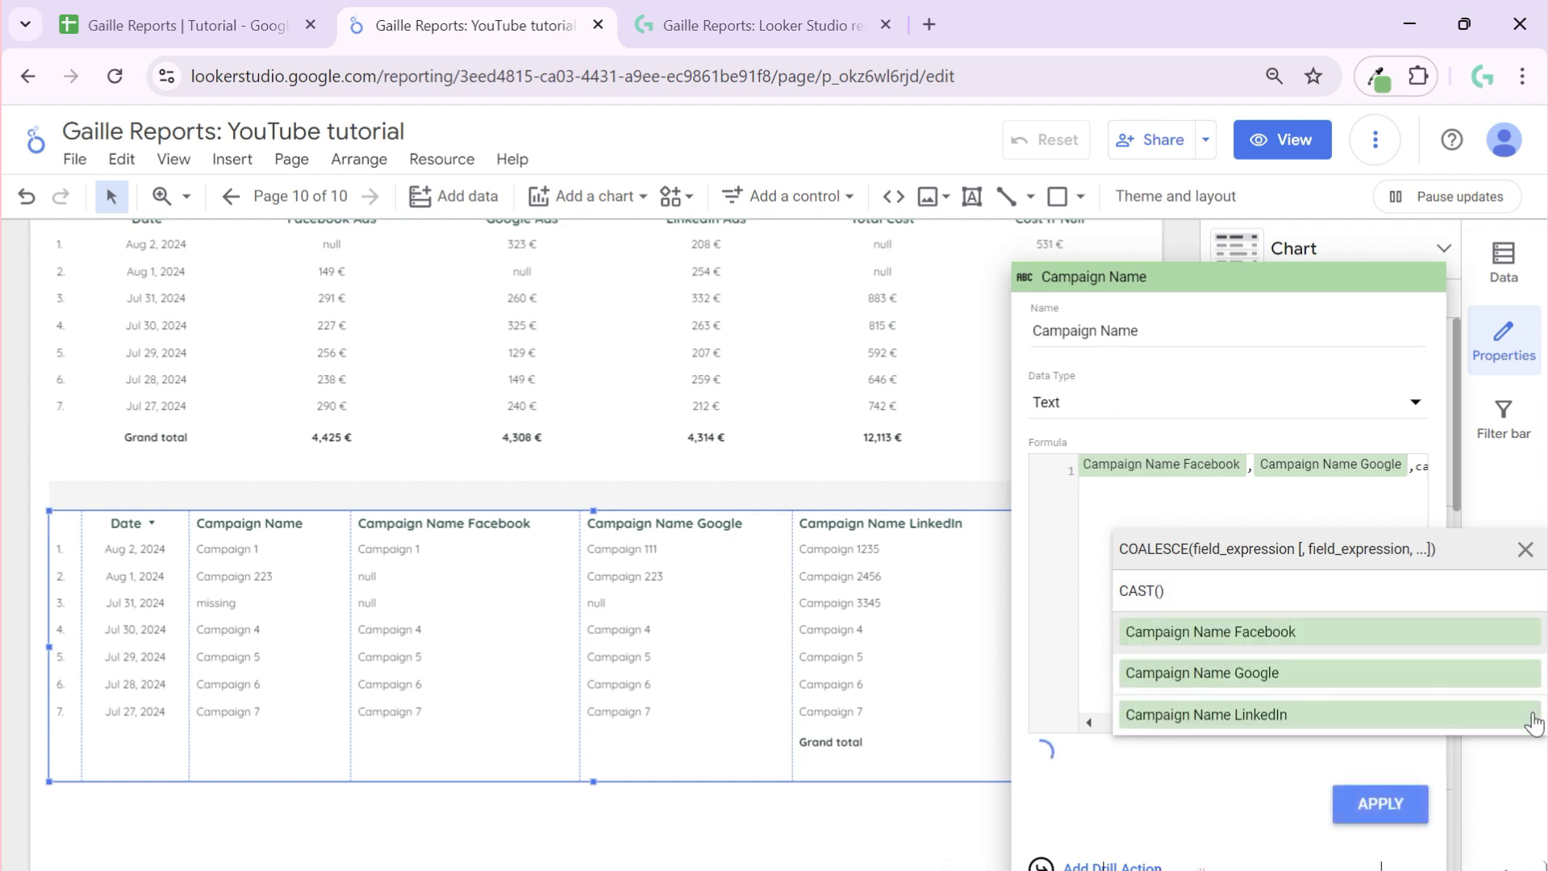
click(1243, 715)
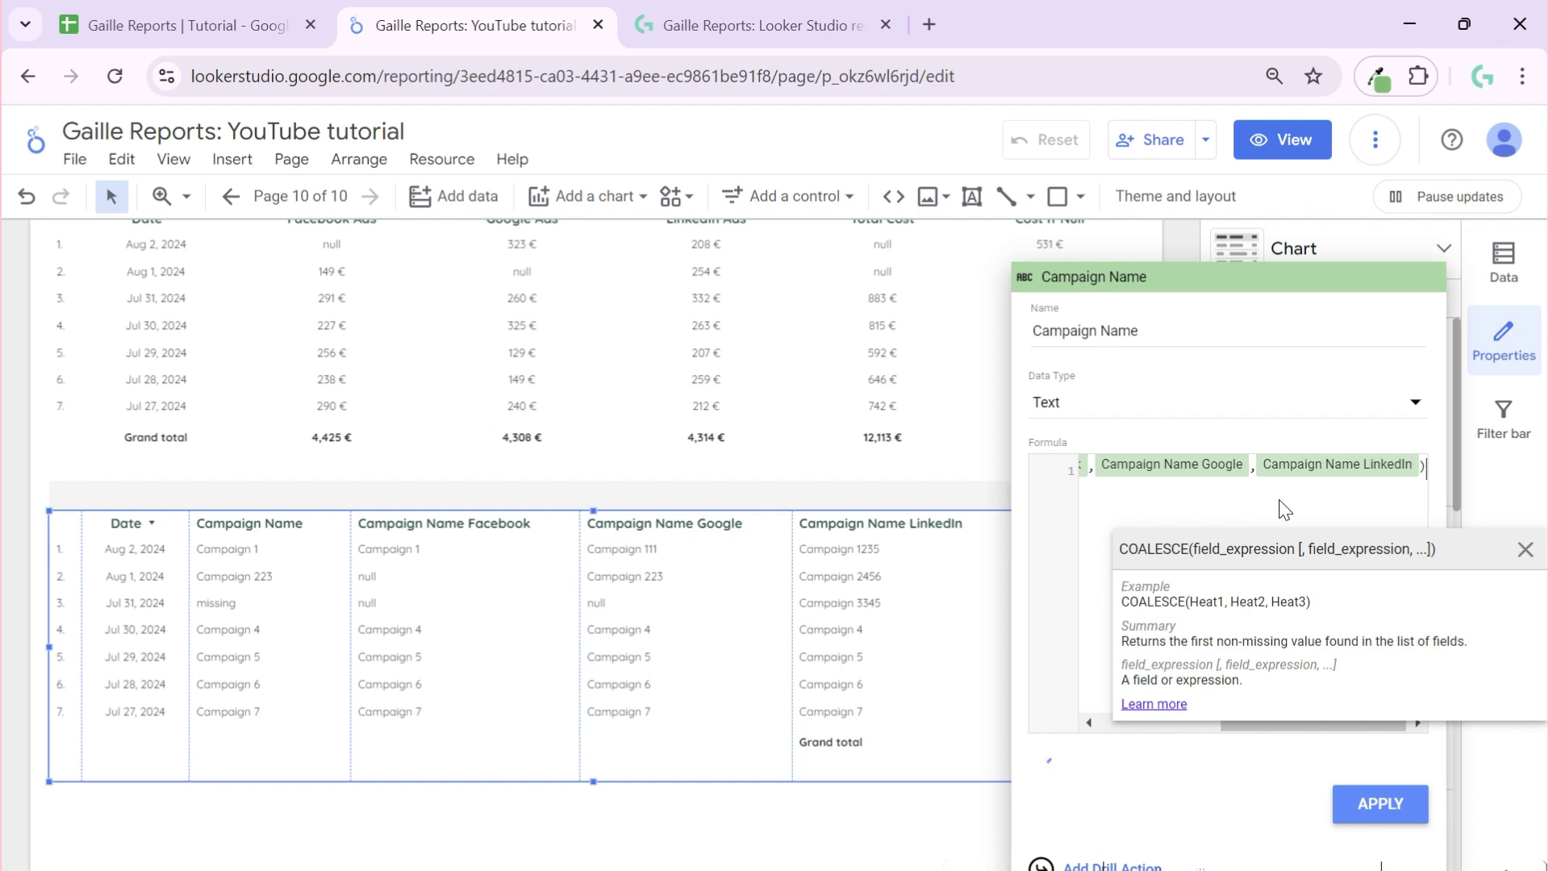
click(1340, 805)
click(830, 642)
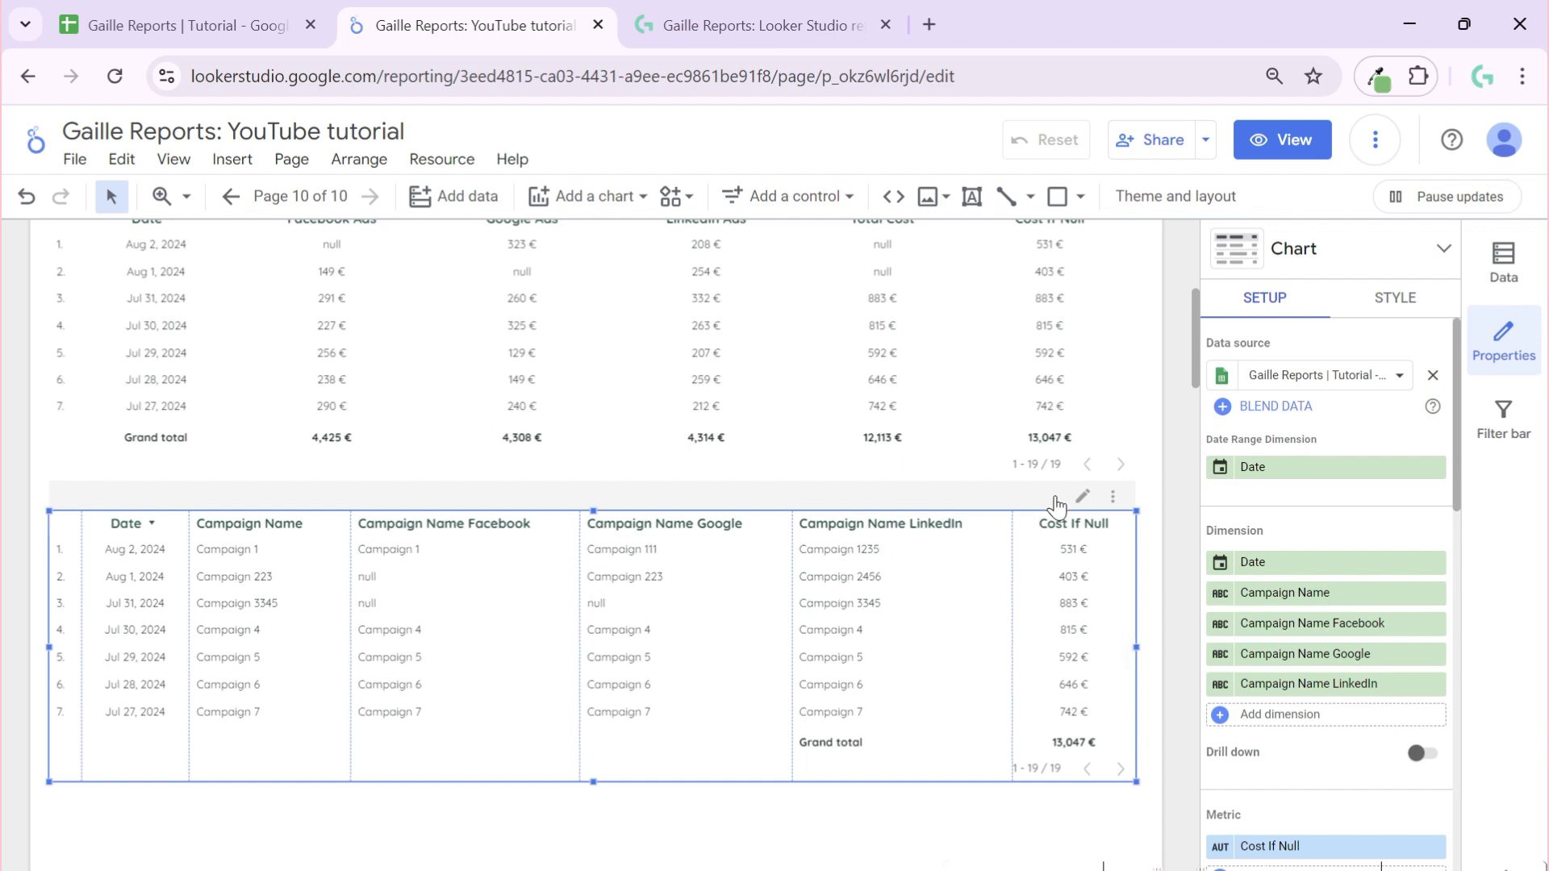
- Review the IFNULL formula of the Cost If Null metric in the ad cost table, then close its editor
scroll(1162, 379, up, 3)
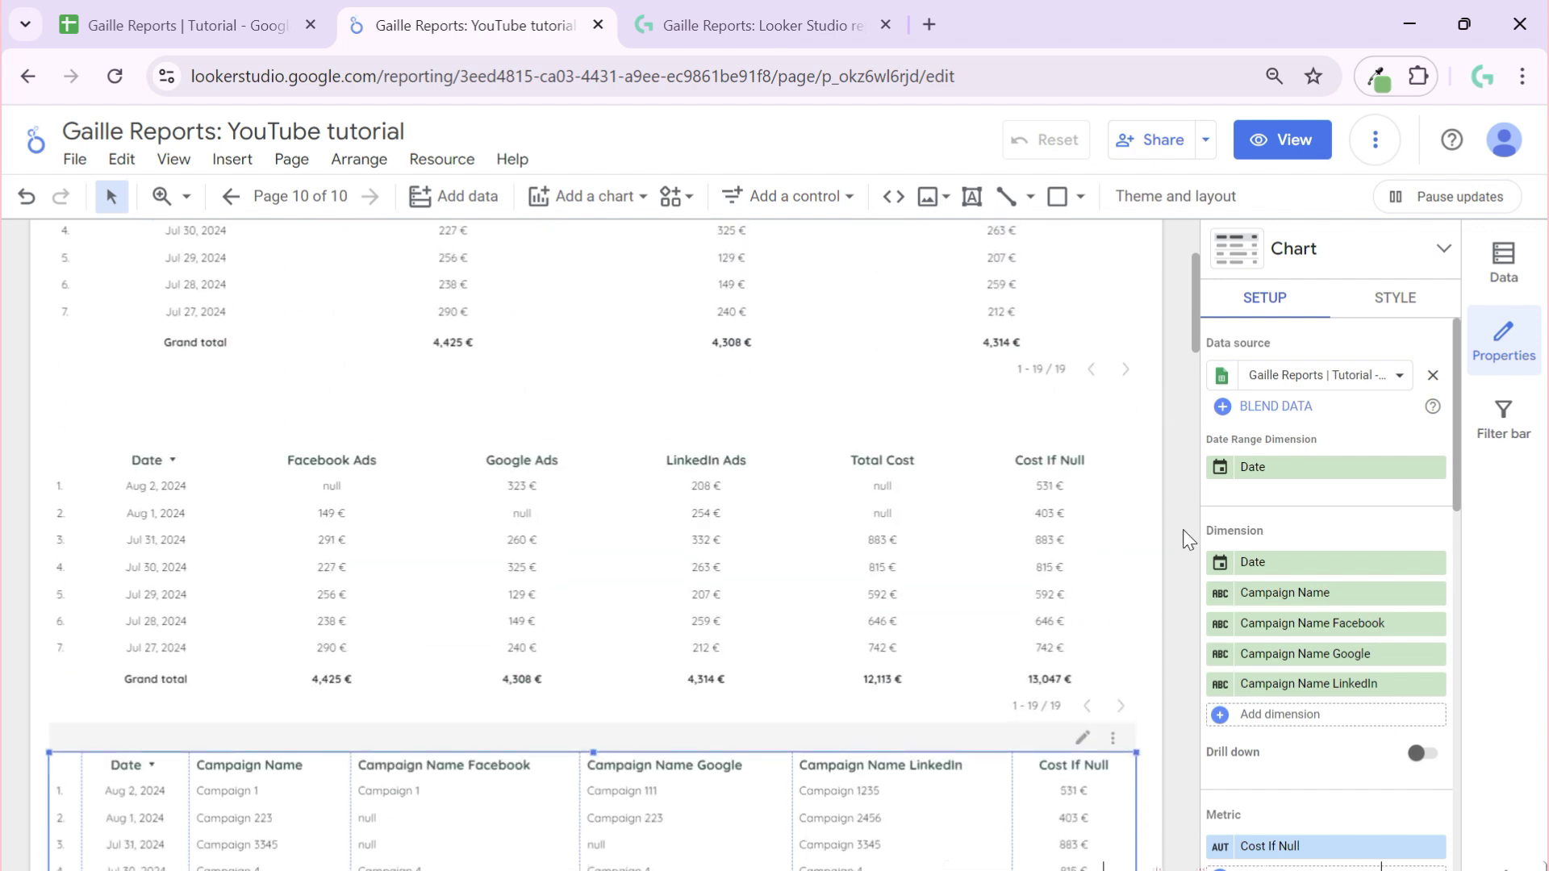
scroll(1181, 524, up, 2)
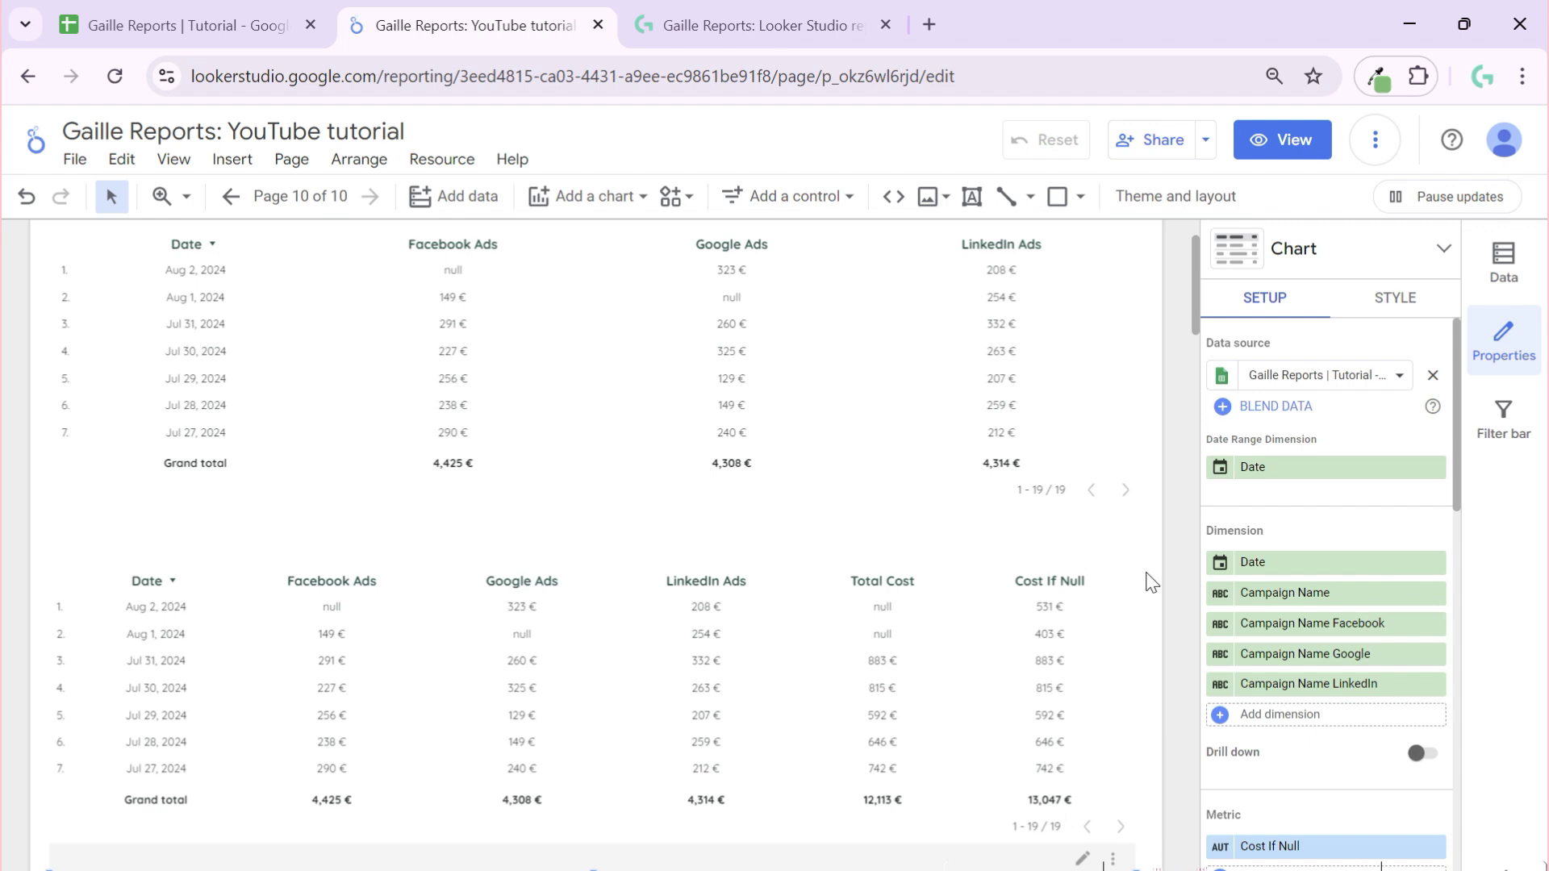
click(1130, 606)
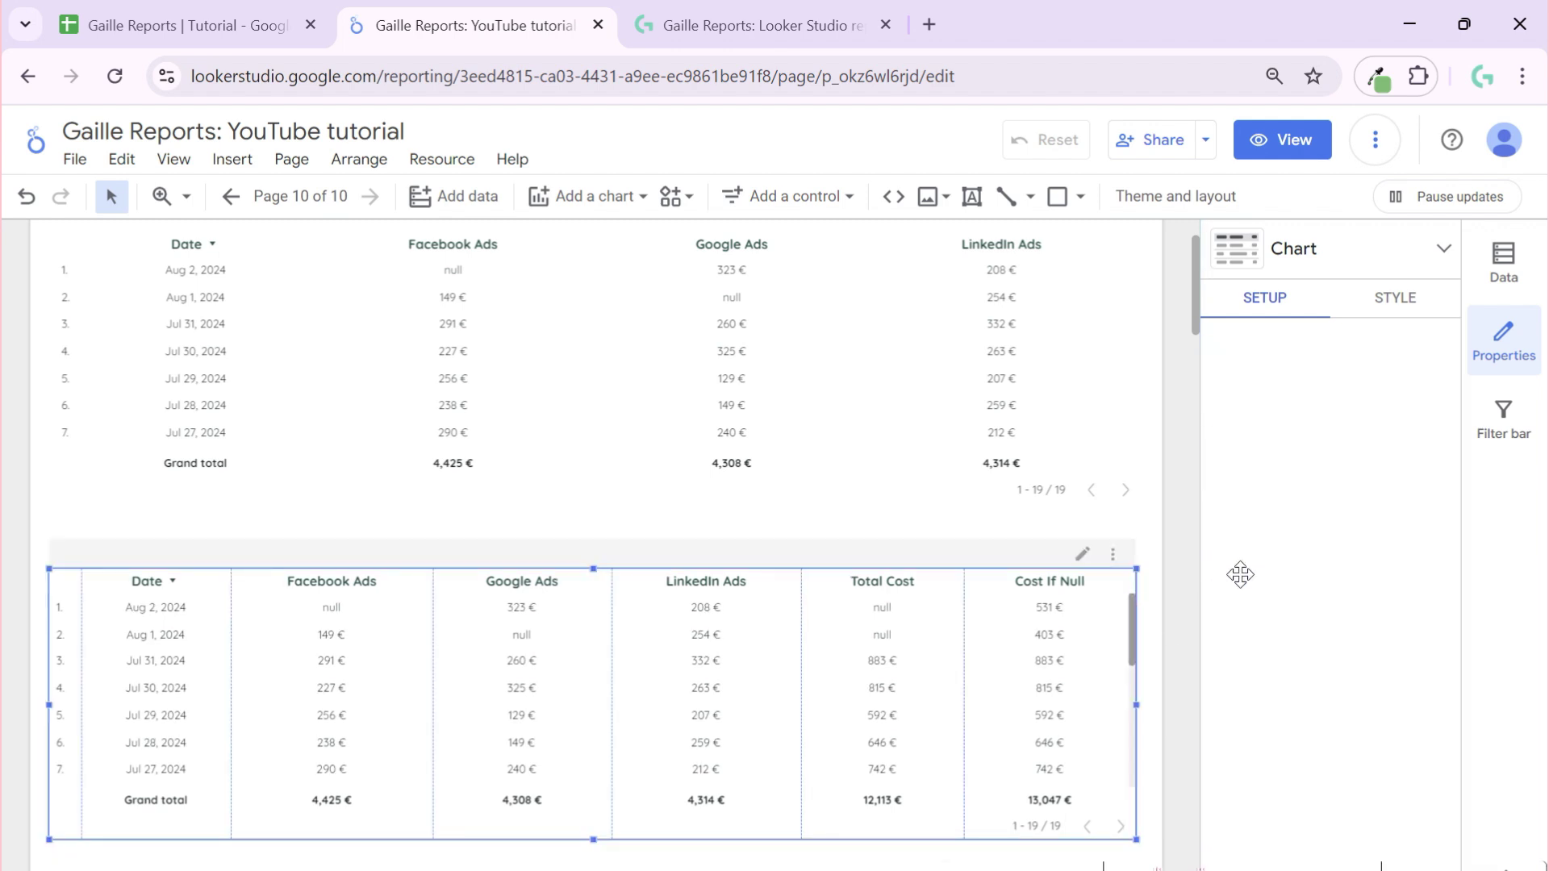
scroll(1236, 715, down, 2)
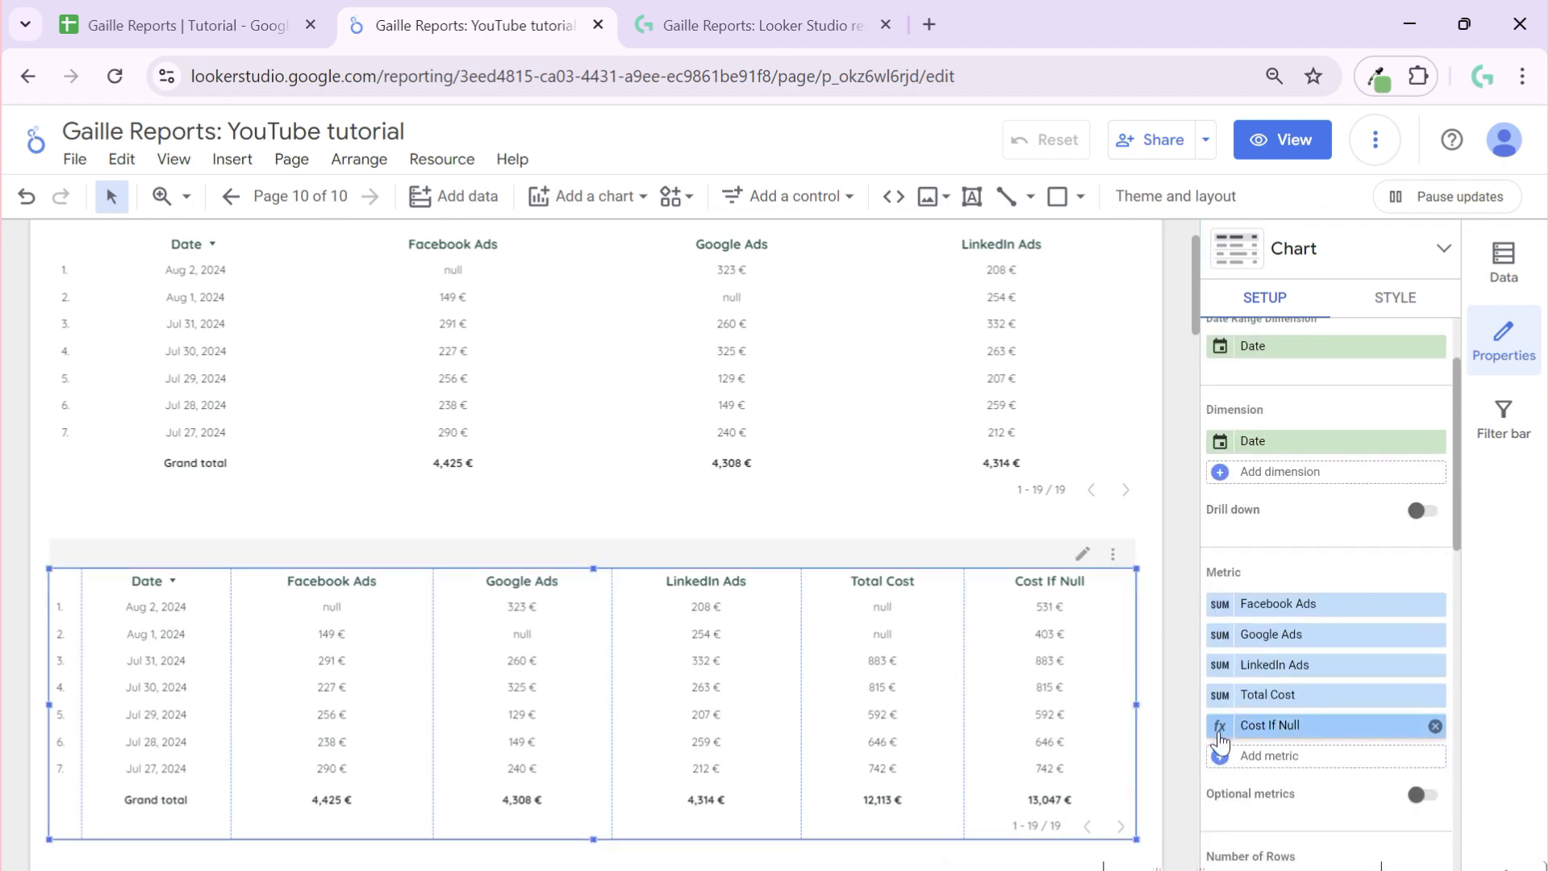
click(1219, 730)
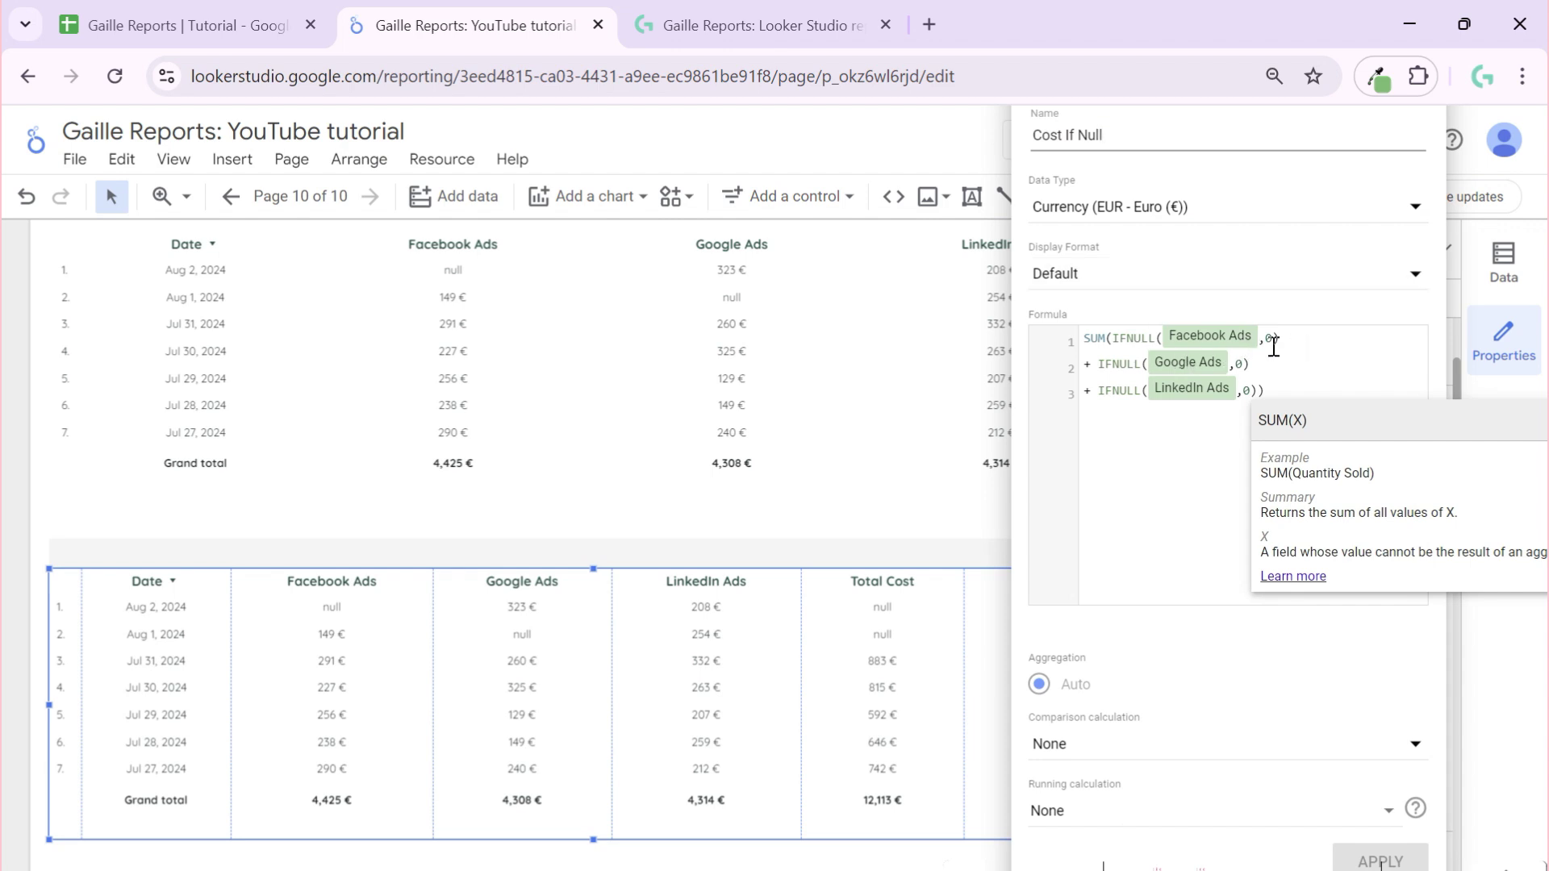
click(765, 519)
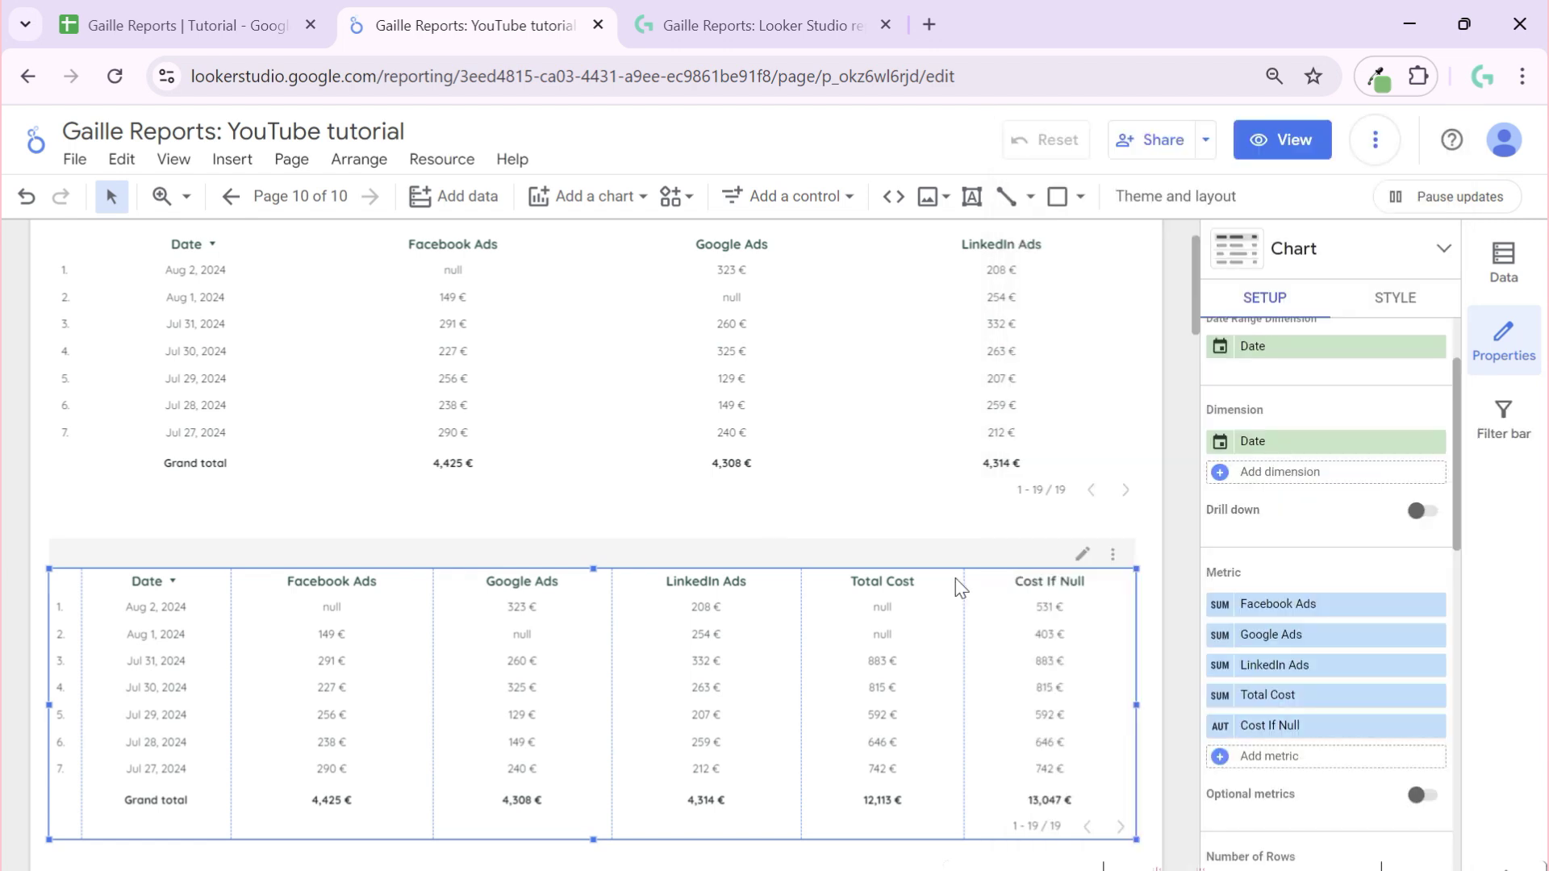
- Review the full COALESCE formula of the Campaign Name dimension in the campaign table, close its editor and deselect the table
scroll(1136, 617, down, 5)
click(1020, 625)
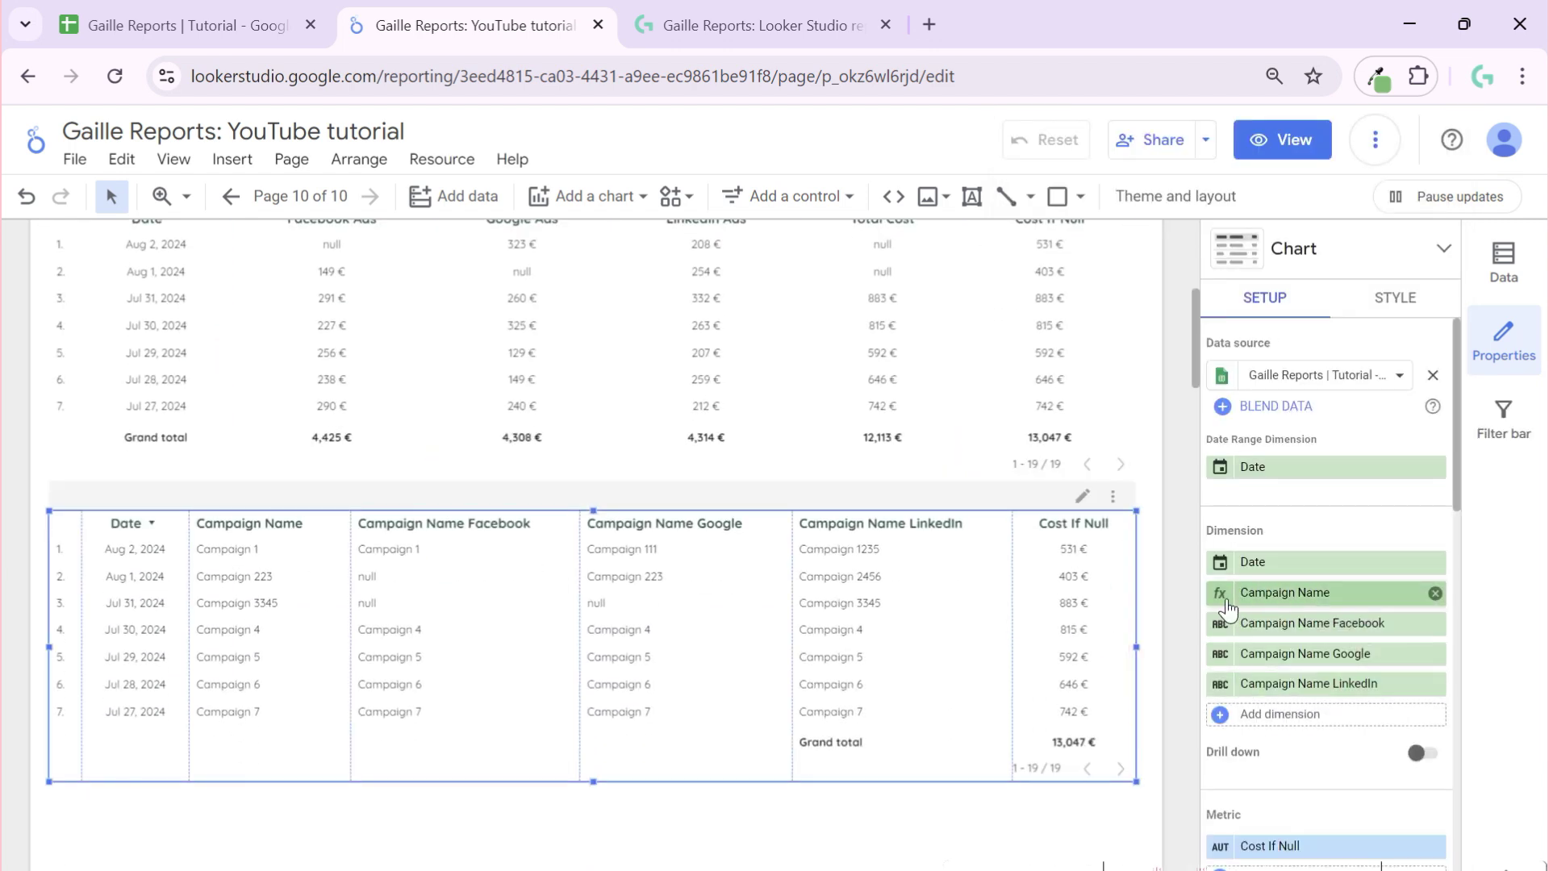
click(1223, 597)
drag(1313, 722, 1216, 690)
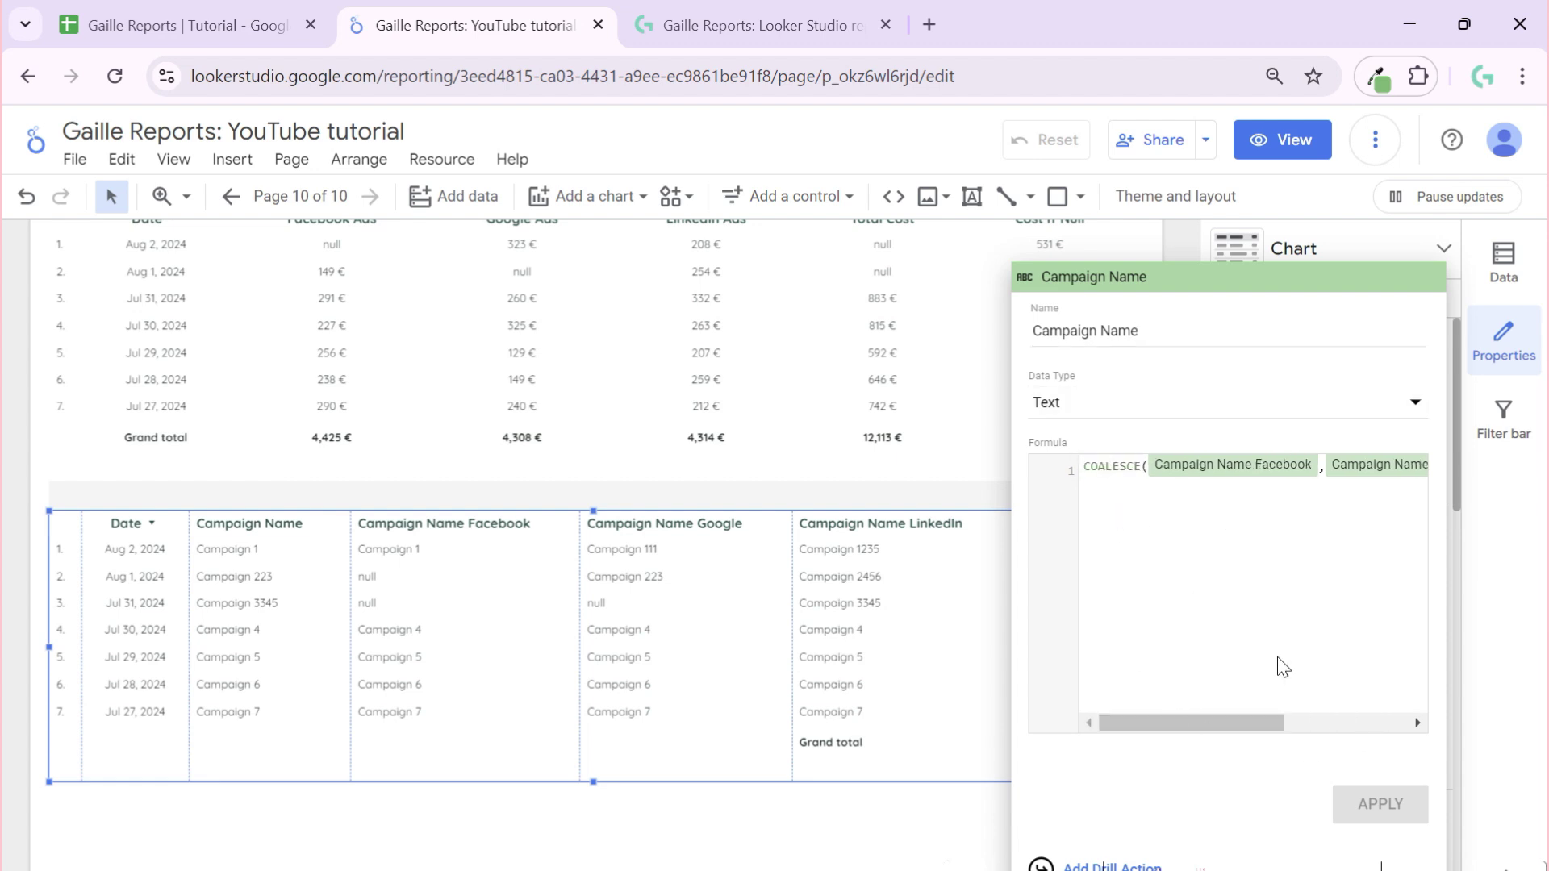
drag(1220, 723, 1377, 733)
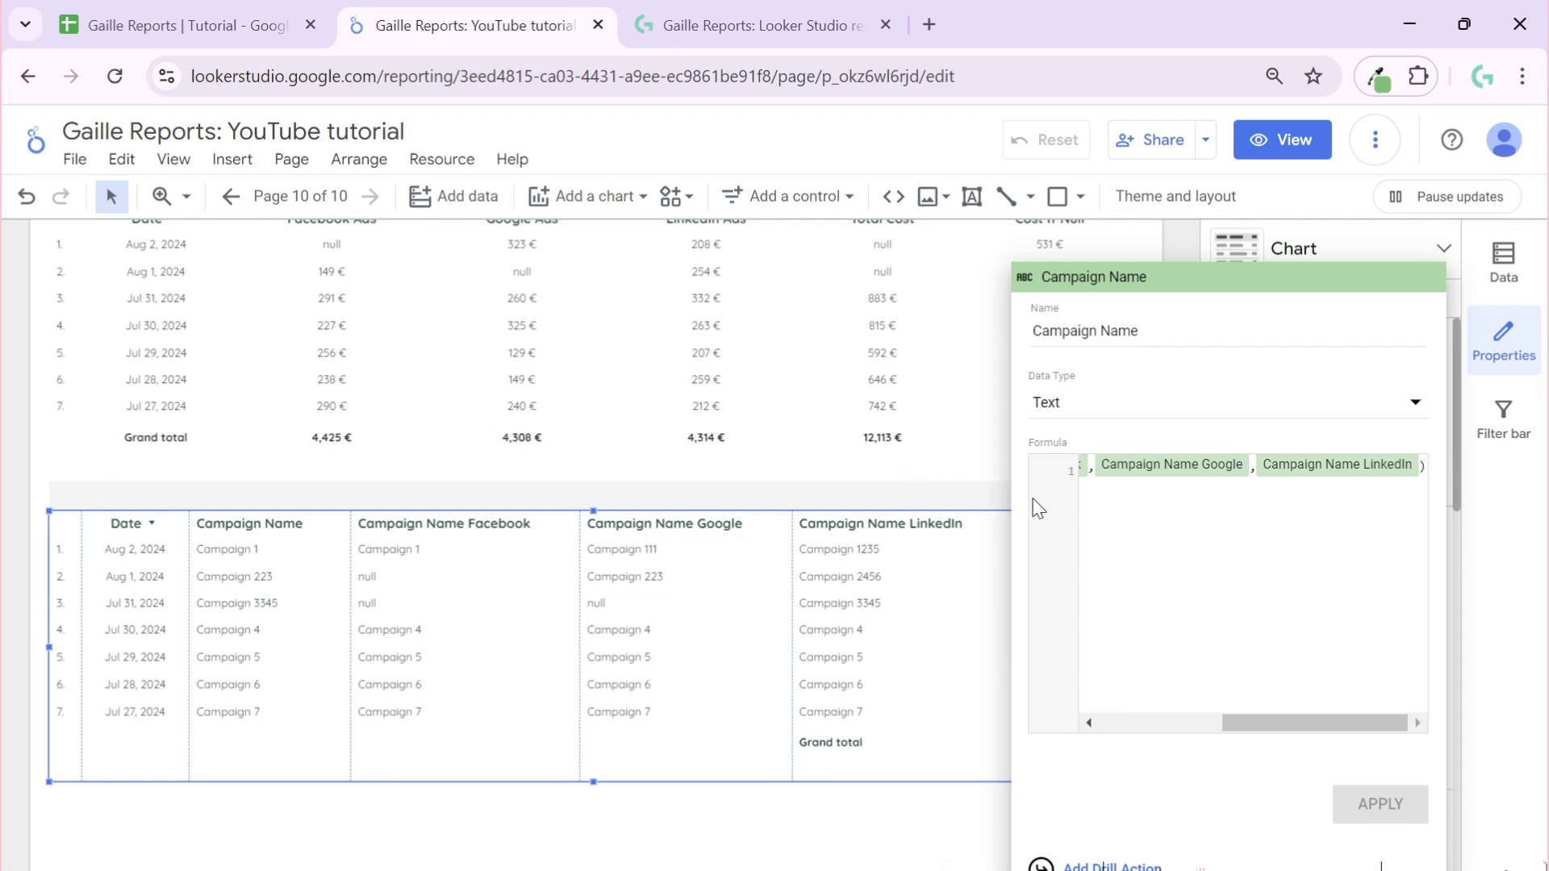
click(776, 821)
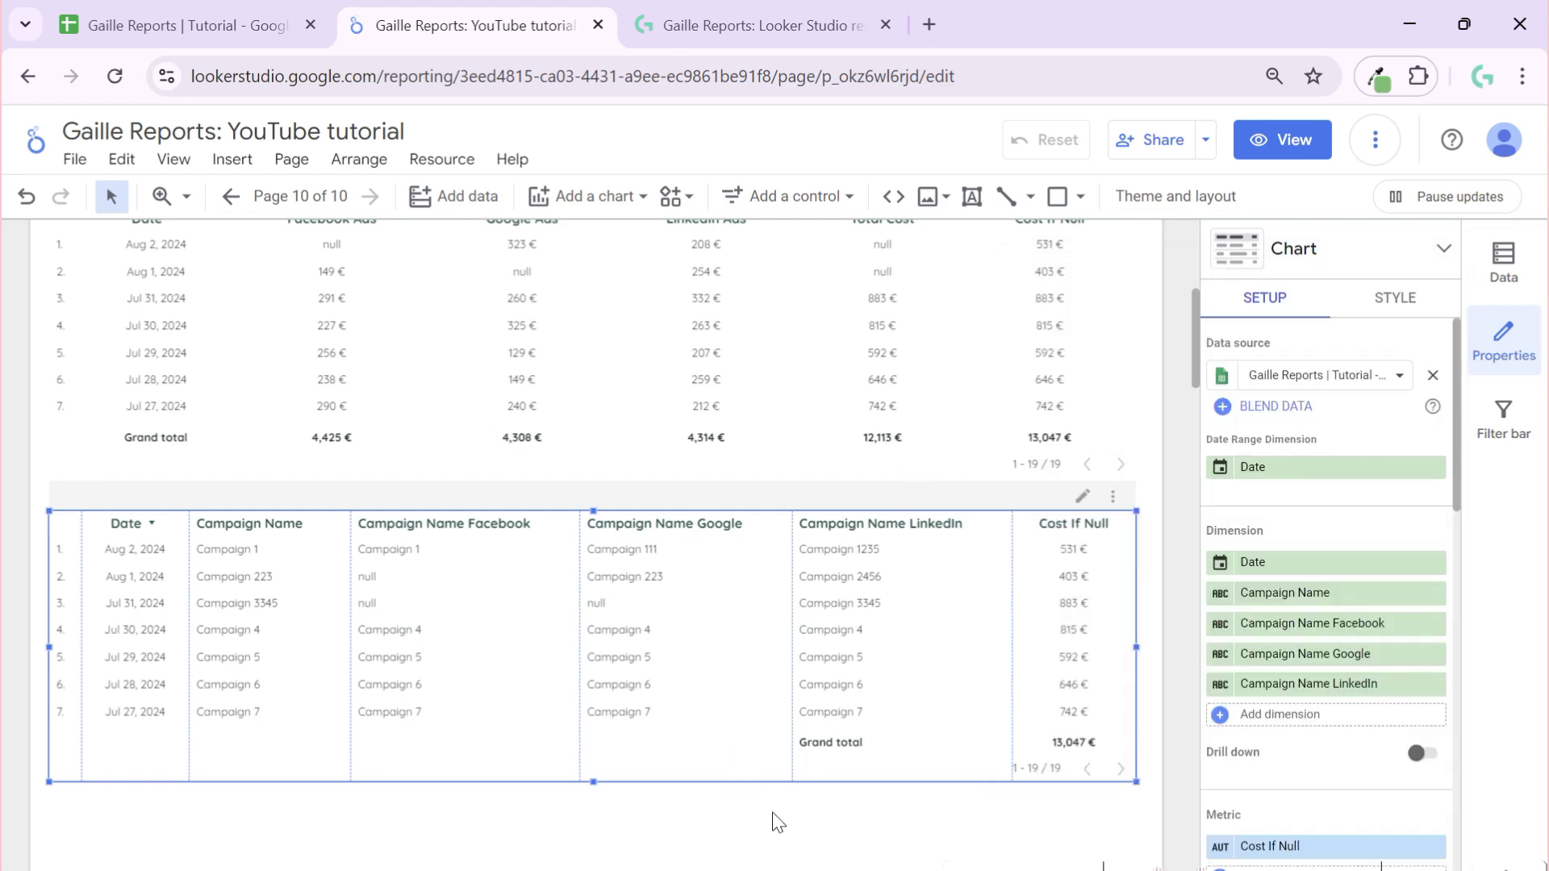
click(1160, 670)
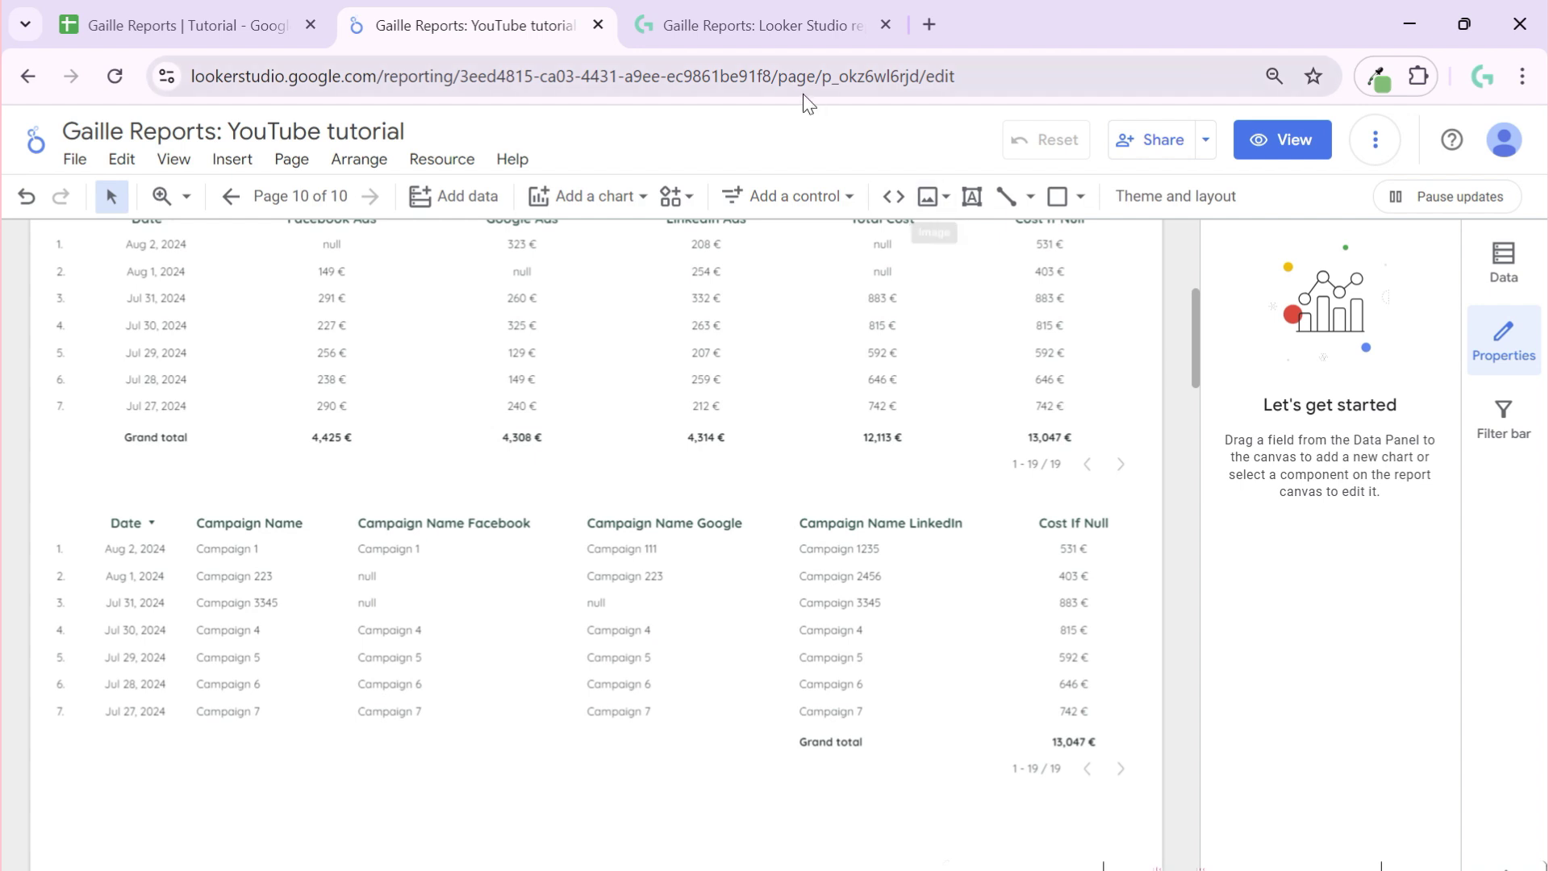
- Switch to the Gaille Reports website, open its Templates Store and browse the Looker Studio templates
click(785, 23)
scroll(1122, 339, up, 5)
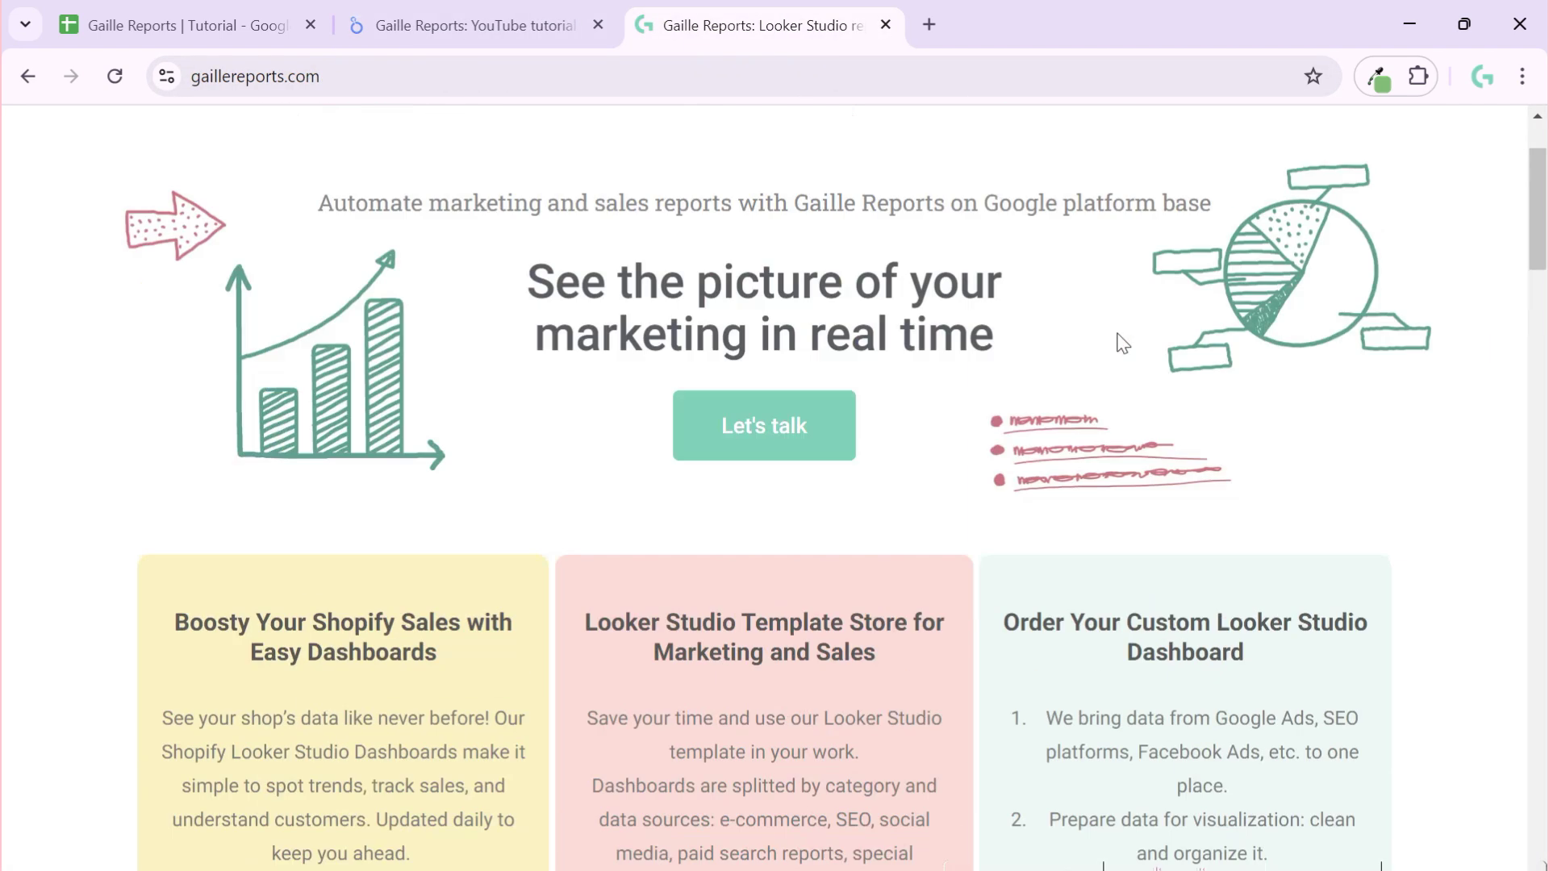
click(972, 161)
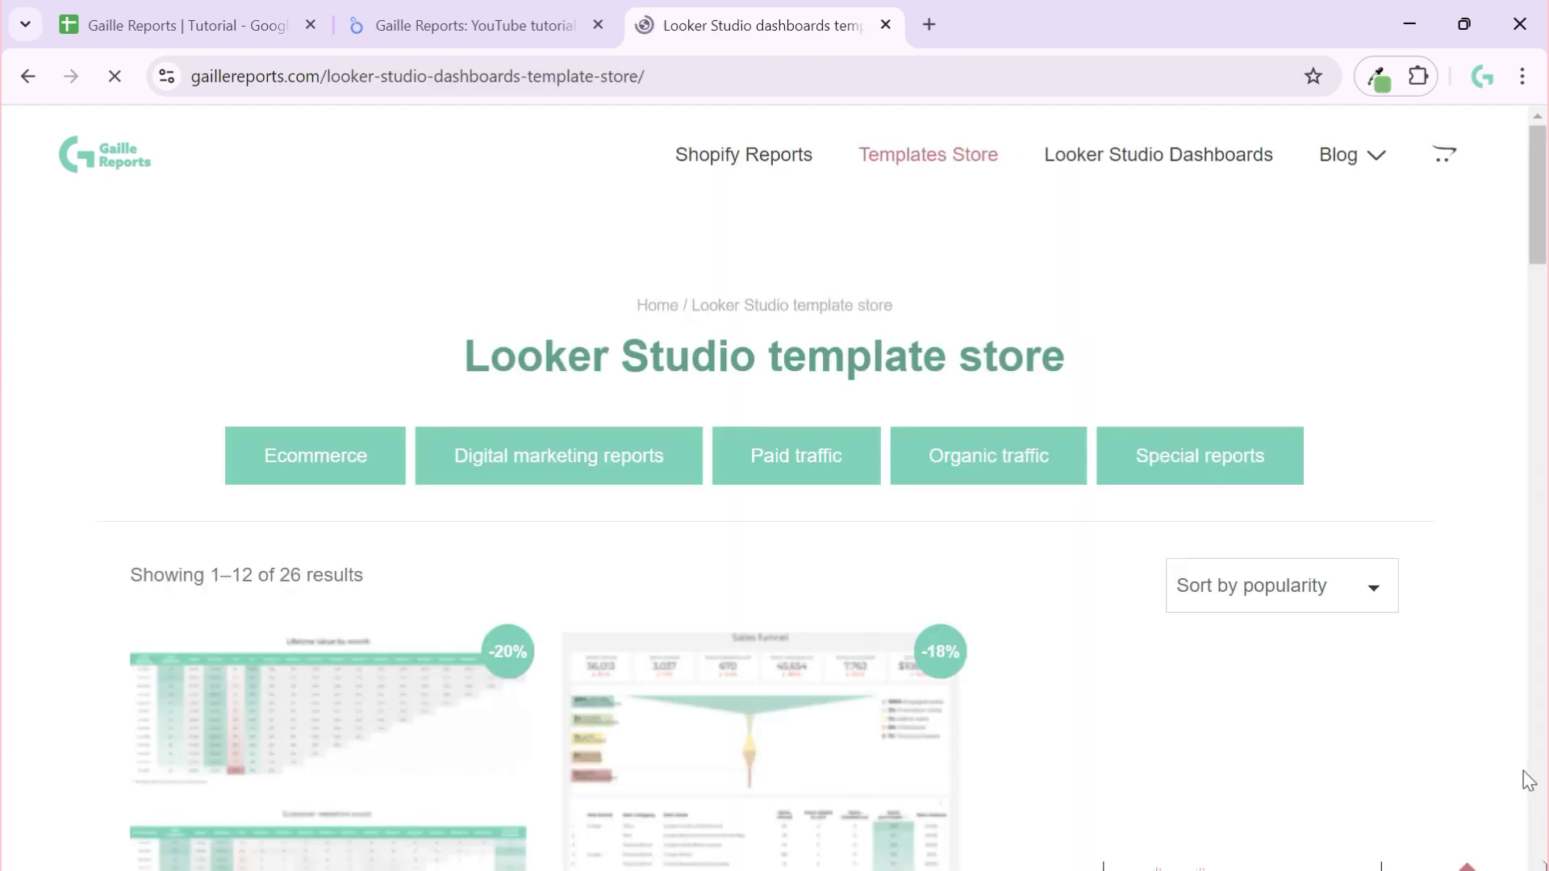
scroll(377, 785, down, 3)
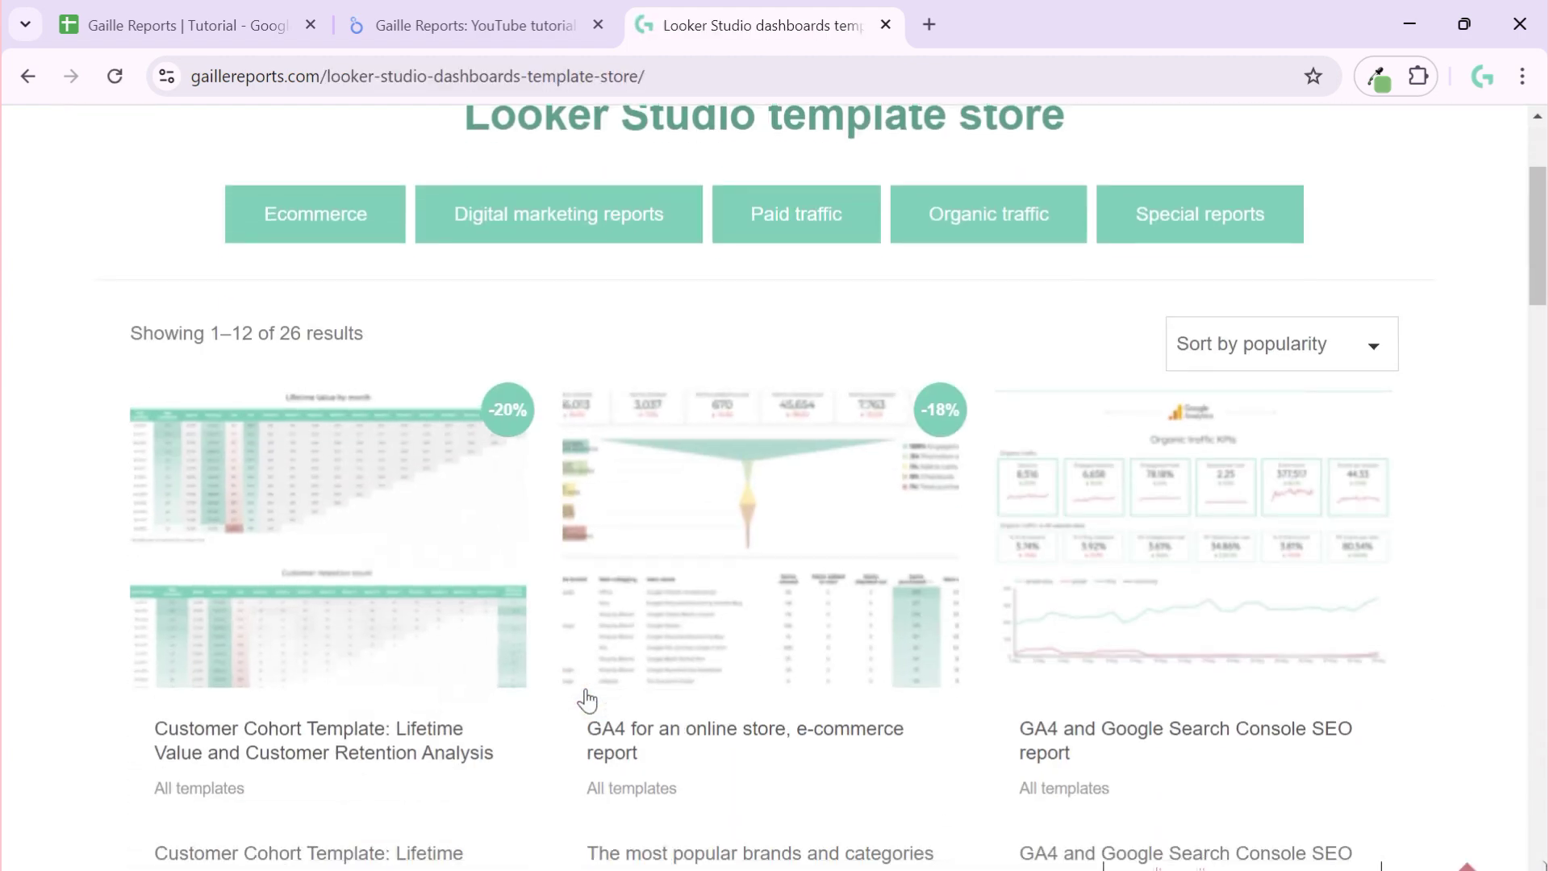
scroll(1431, 574, down, 3)
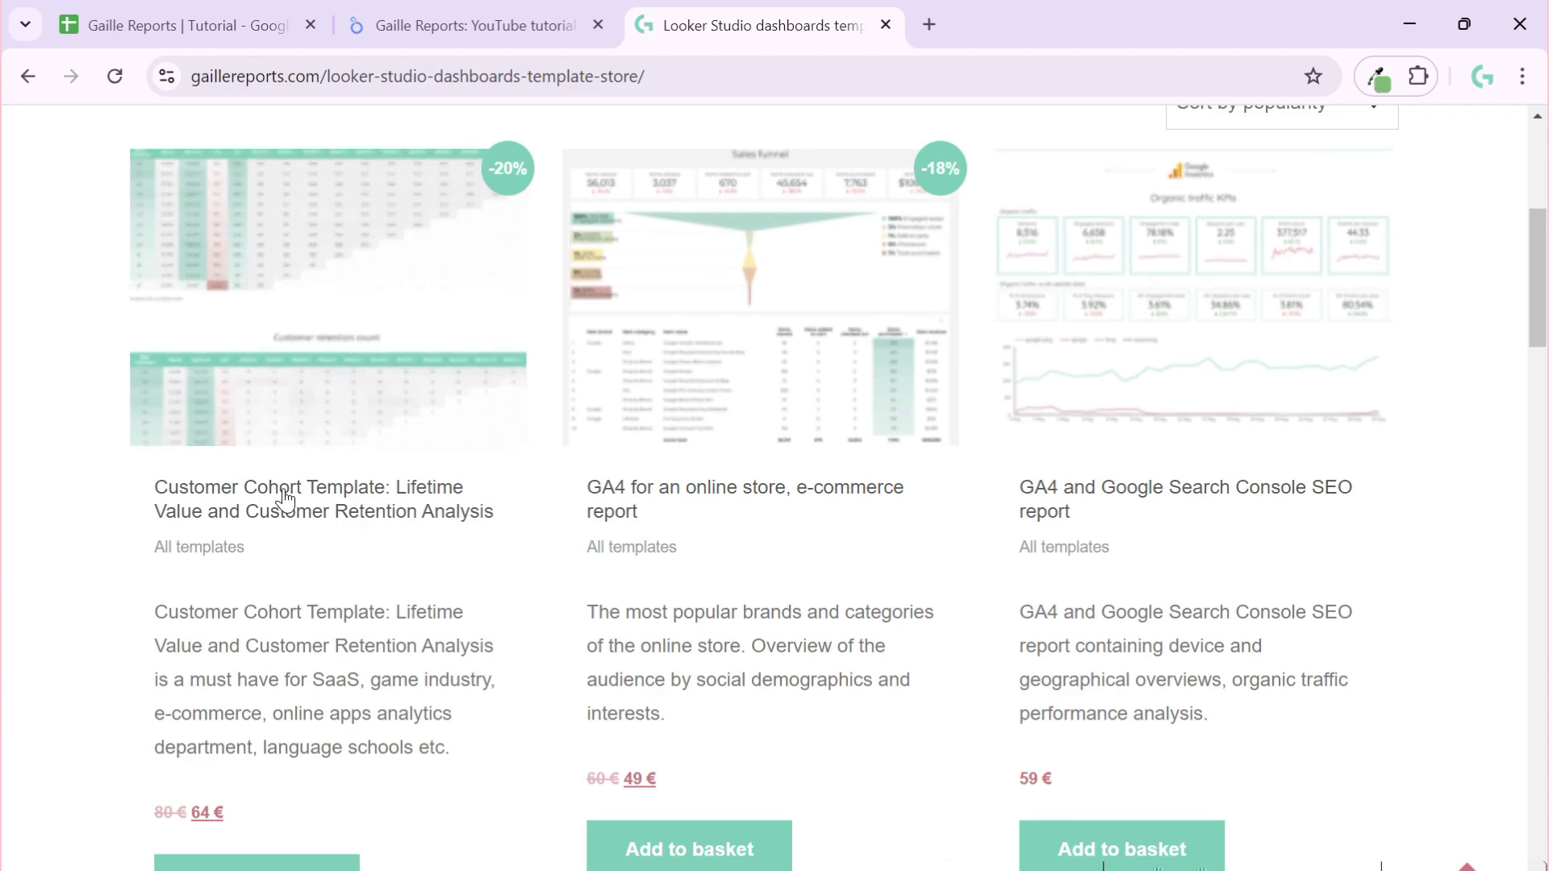
- Look through the remaining Looker Studio templates down to the end of the store page and return to the YouTube tutorial report
scroll(1512, 518, down, 5)
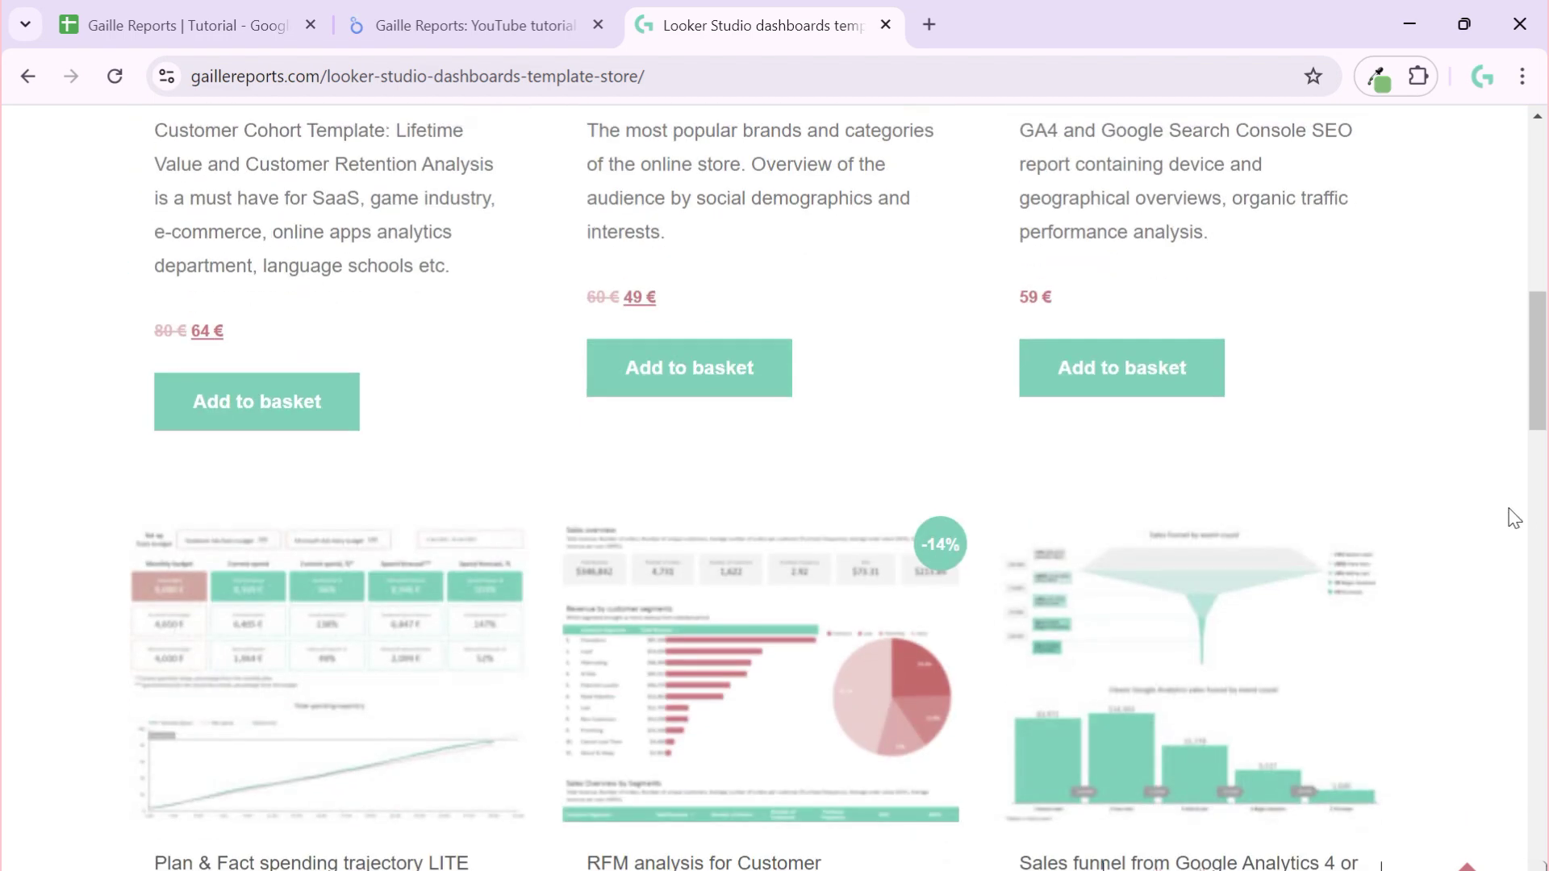
scroll(1513, 518, down, 3)
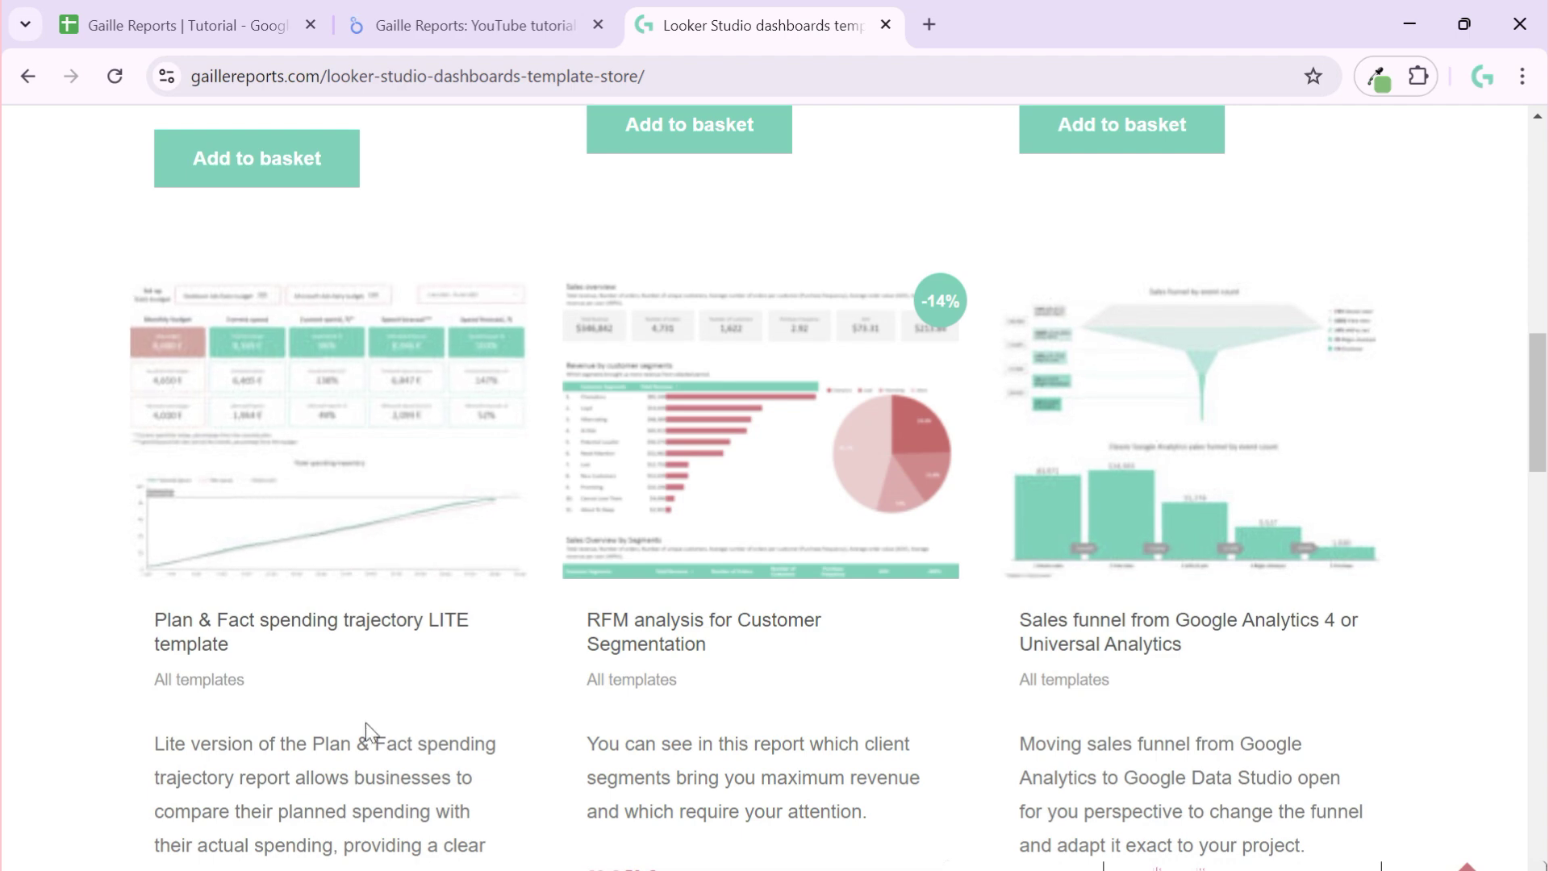
scroll(574, 637, down, 10)
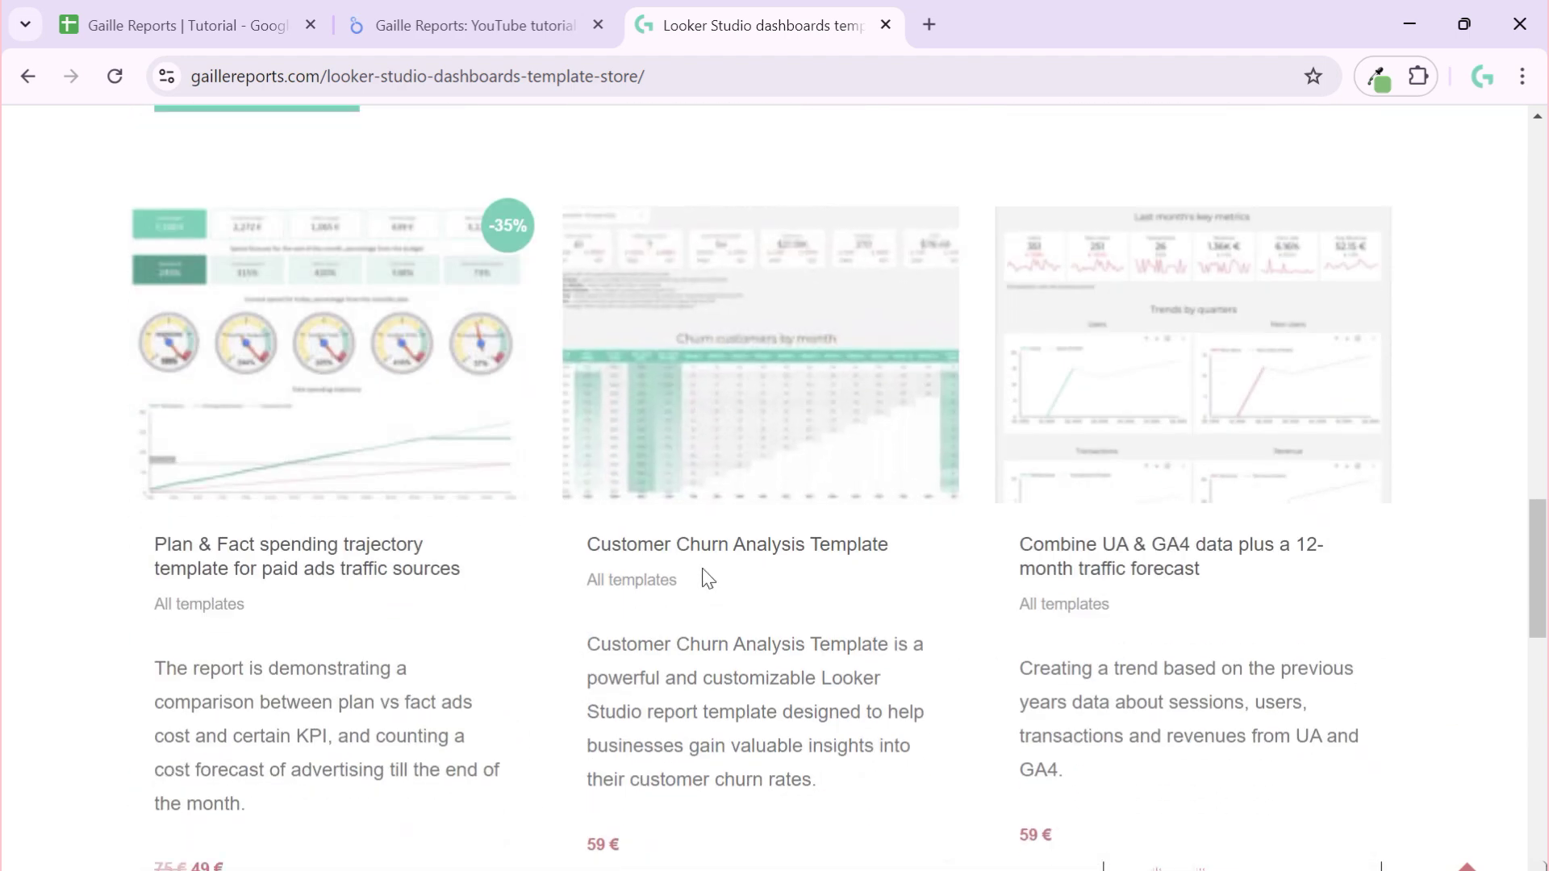
scroll(1425, 554, down, 7)
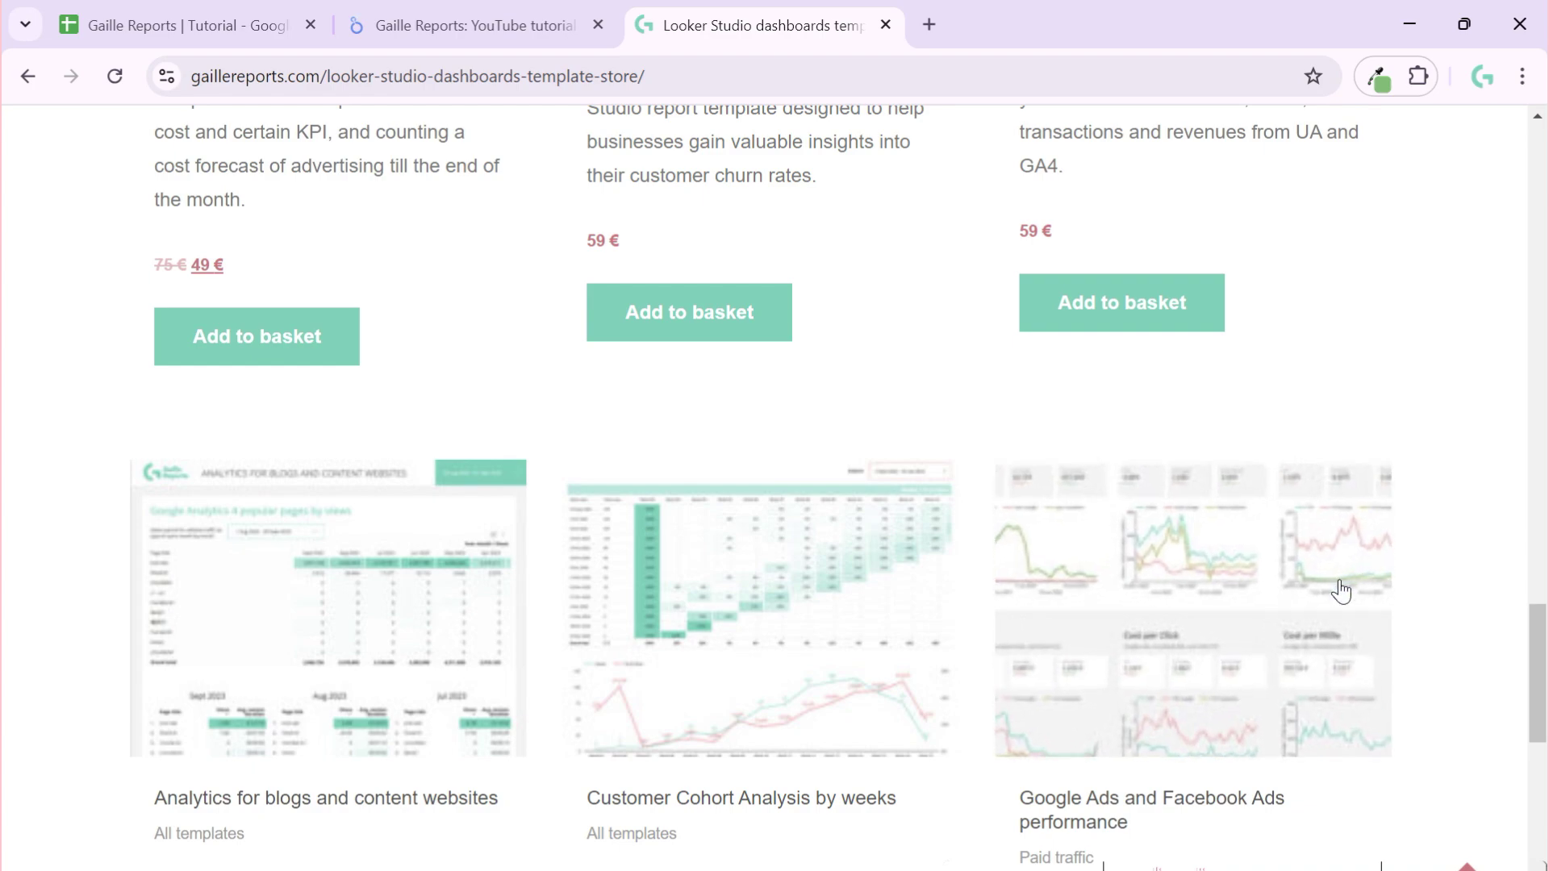
scroll(1488, 595, down, 4)
scroll(1491, 595, down, 5)
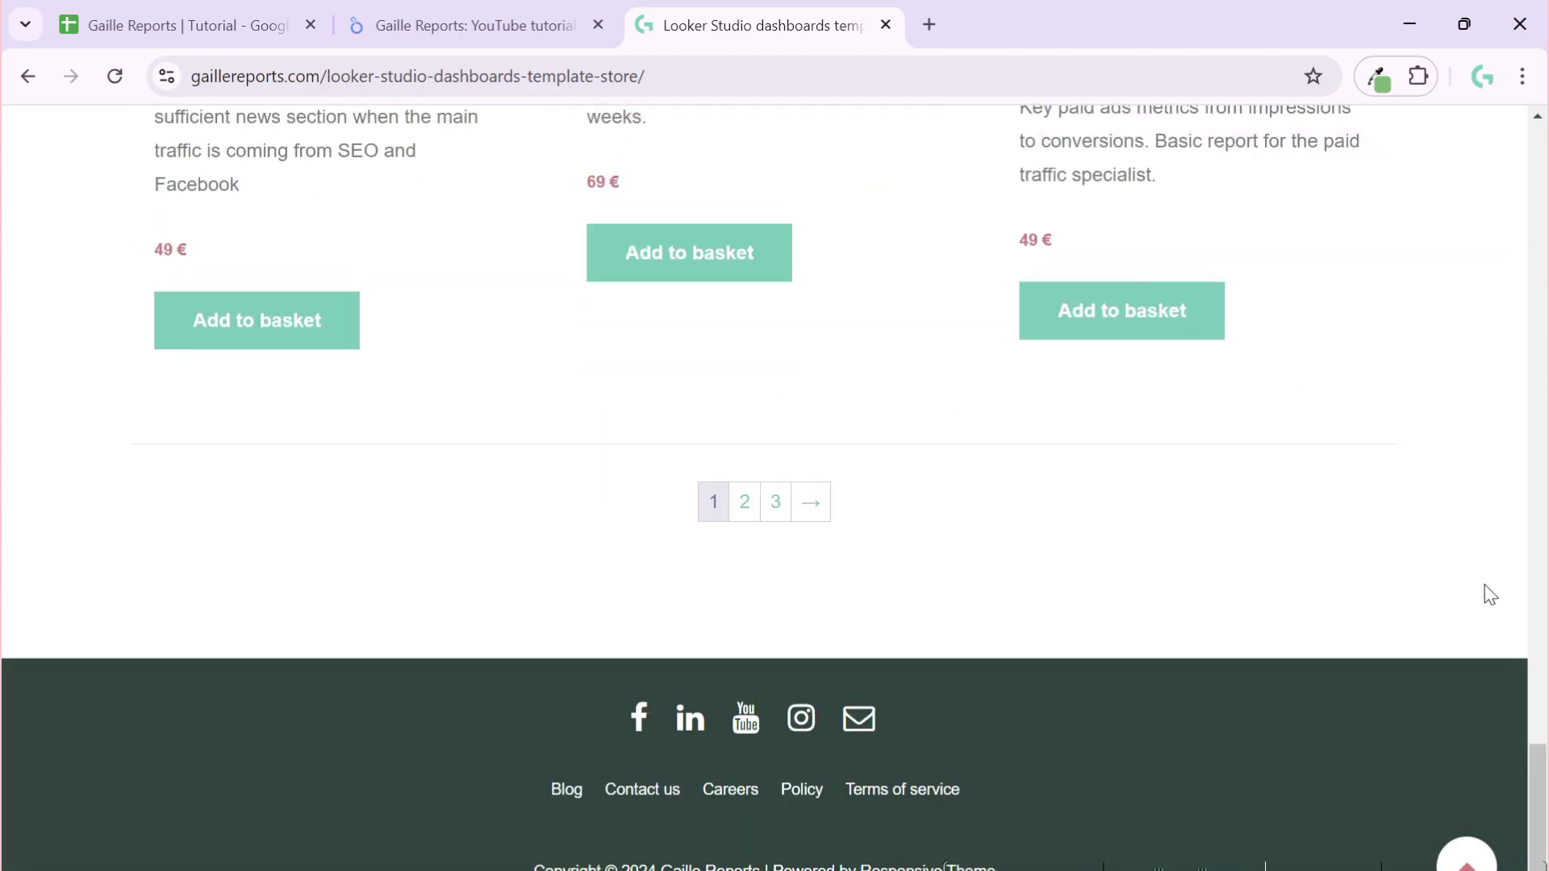
scroll(1490, 595, up, 13)
scroll(1489, 593, up, 15)
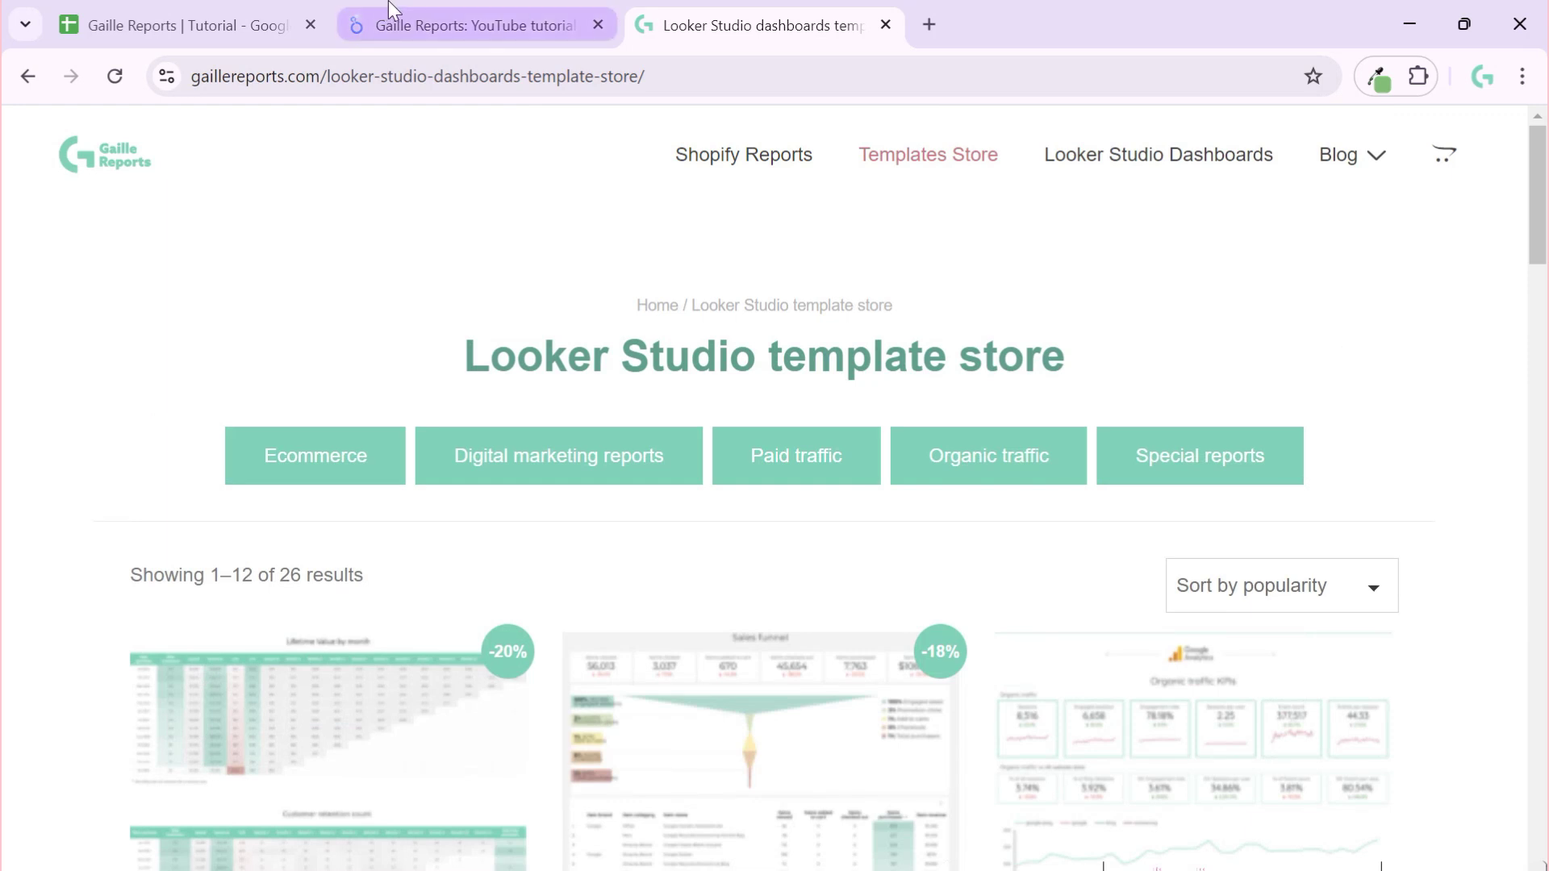
click(407, 22)
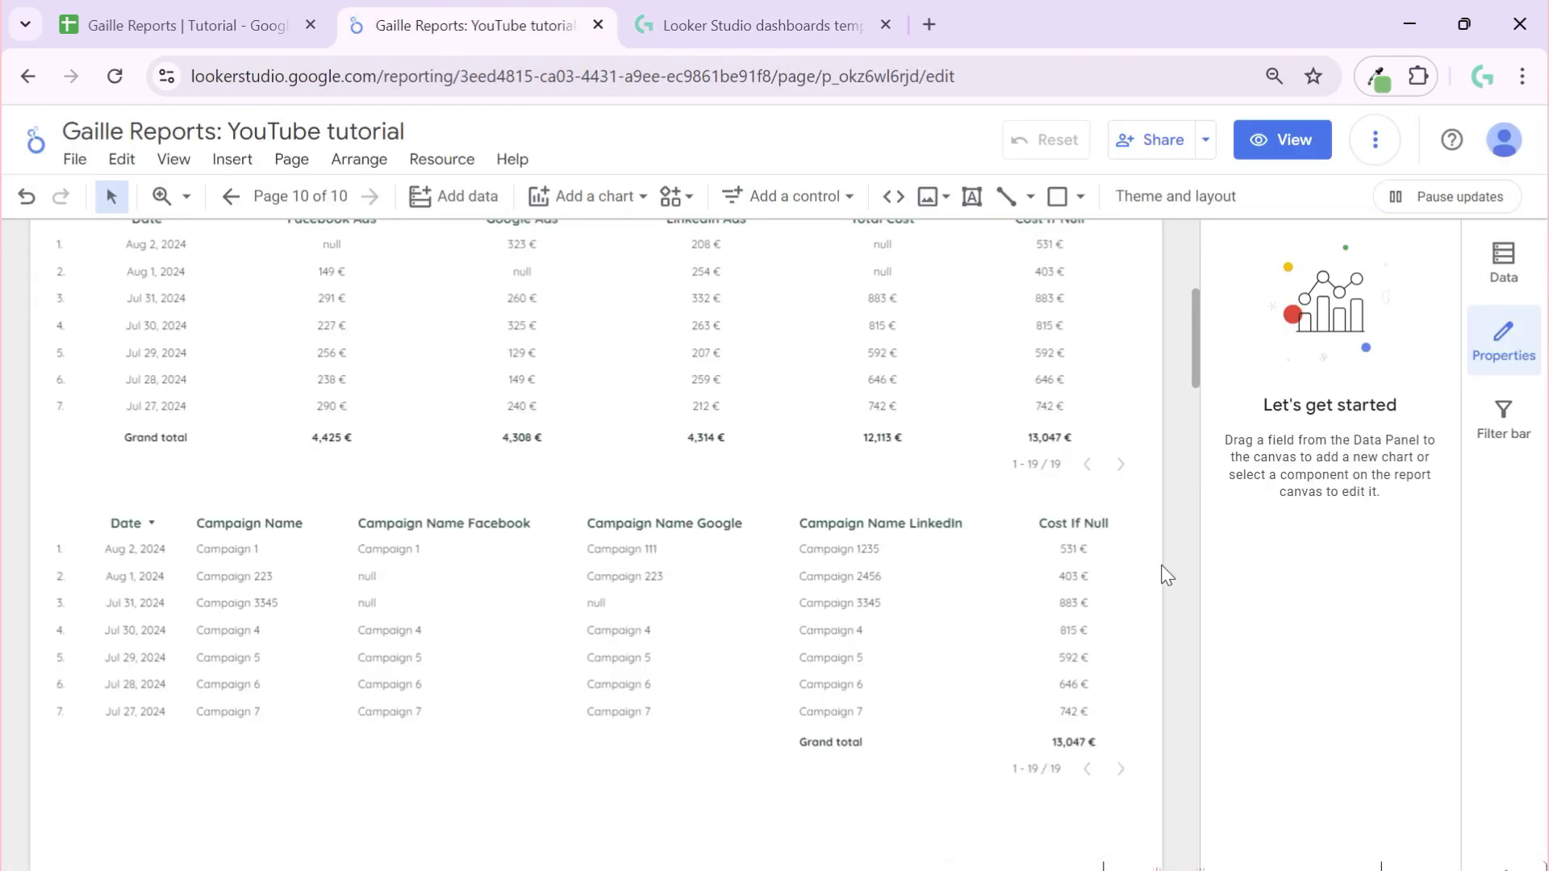